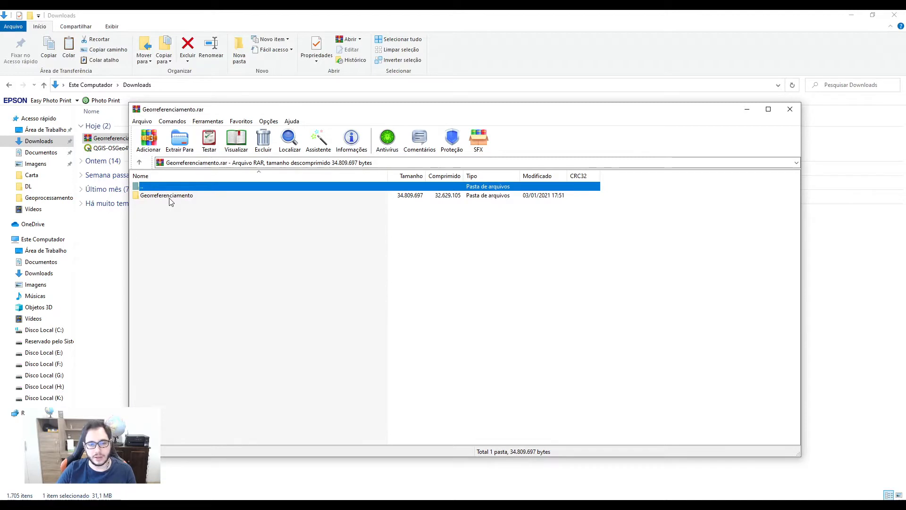
# - Create a folder named Projeto in the root of the Disco Local (C:) drive
pyautogui.click(47, 331)
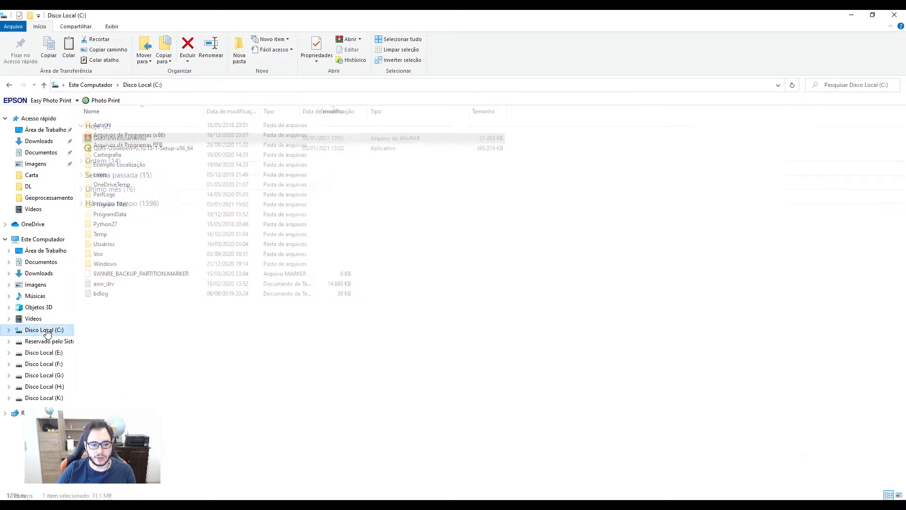
pyautogui.rightClick(143, 323)
pyautogui.moveTo(197, 428)
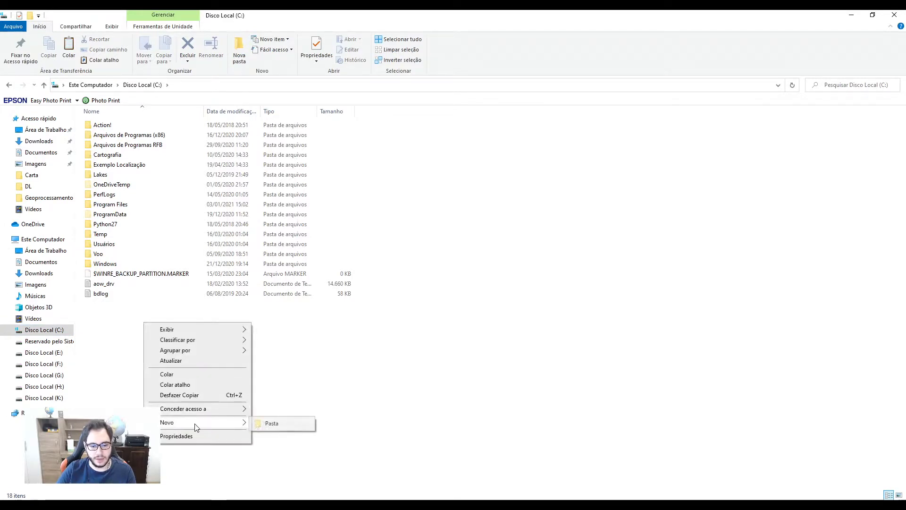
pyautogui.click(267, 424)
pyautogui.write('Projeto')
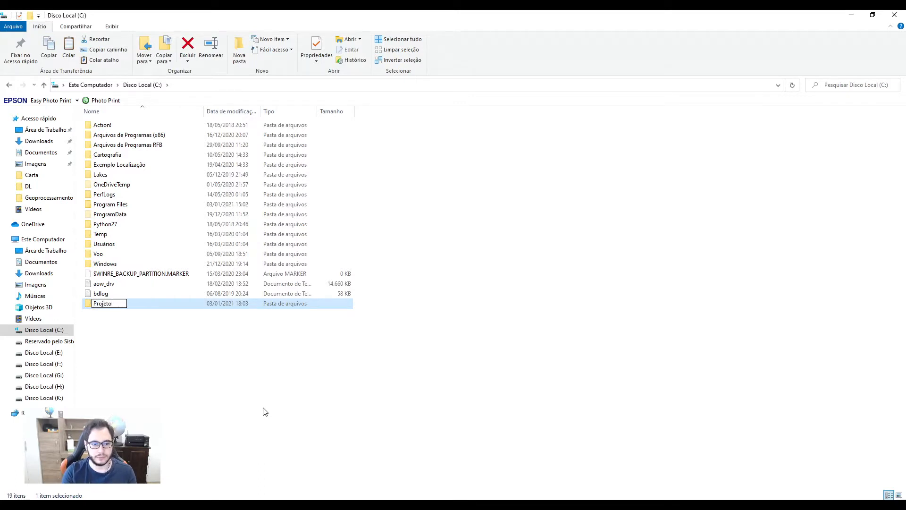
pyautogui.press('Return')
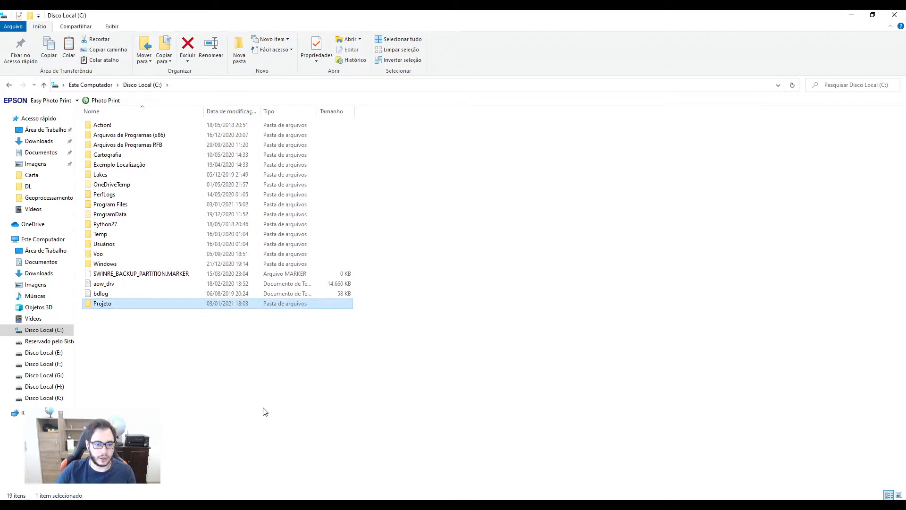
# - Extract the Georreferenciamento folder from the Georreferenciamento.rar archive into the Projeto folder
pyautogui.doubleClick(152, 306)
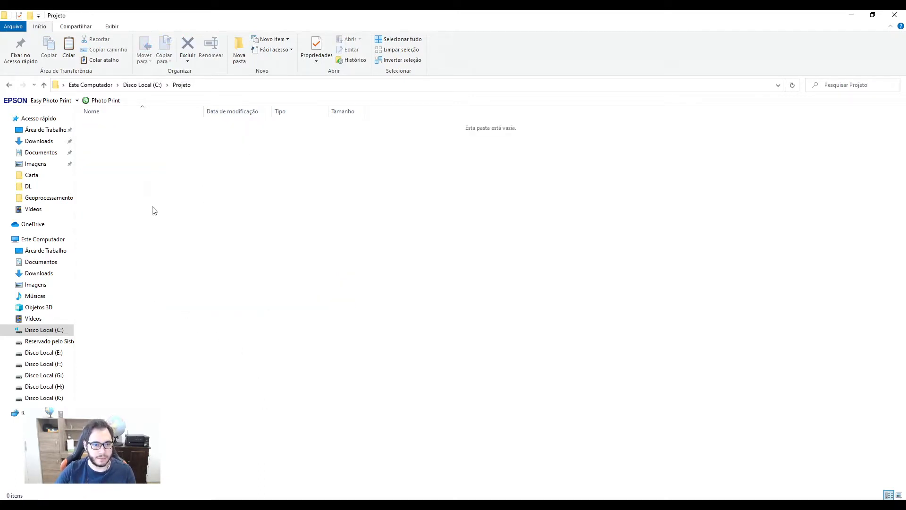
pyautogui.click(222, 505)
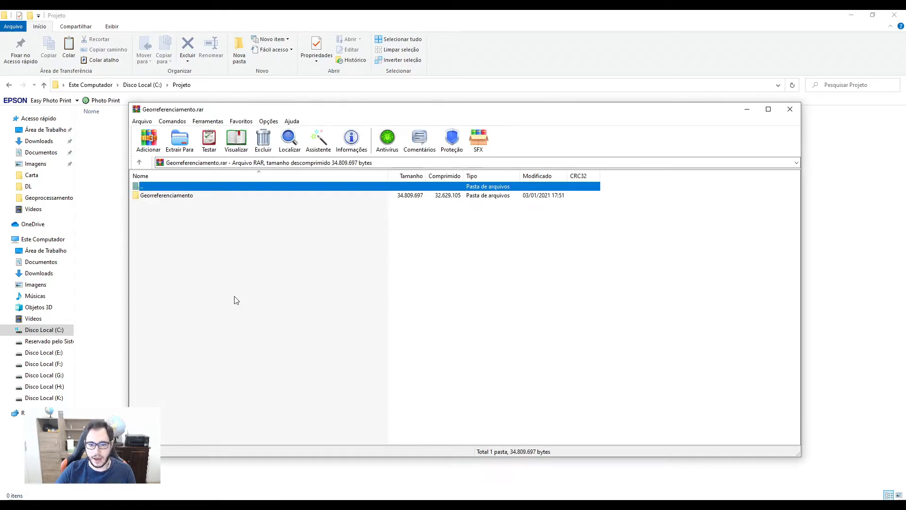
pyautogui.moveTo(204, 114); pyautogui.dragTo(272, 114)
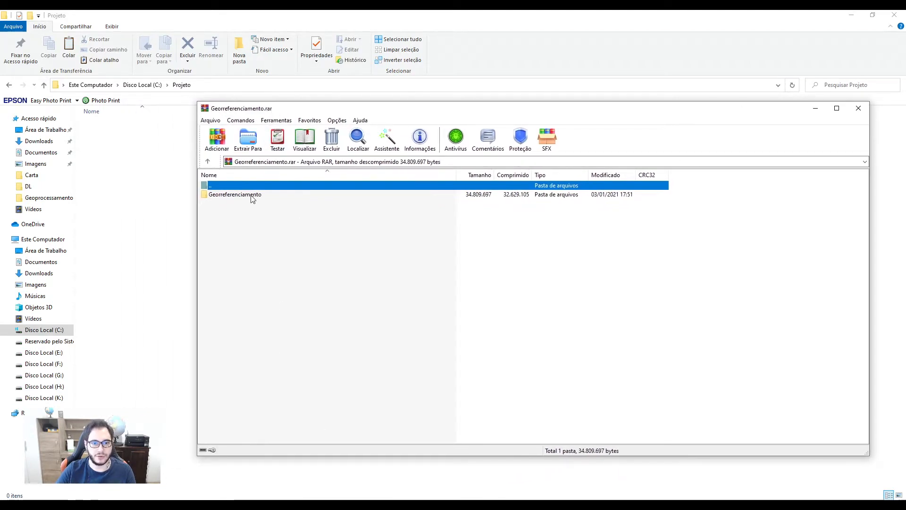
pyautogui.moveTo(251, 199); pyautogui.dragTo(136, 174)
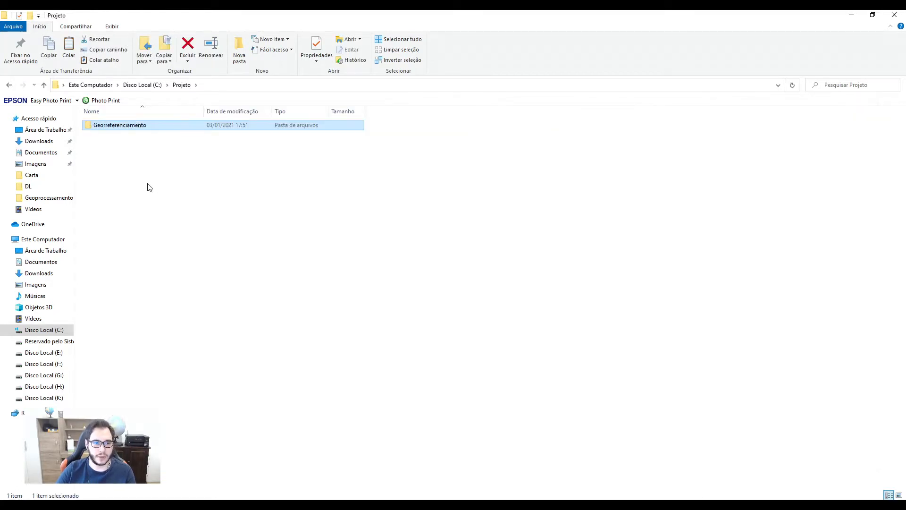
# - Examine the images Carta Camobi, Carta SM-SE and Imagem_Google in the extracted Georreferenciamento folder
pyautogui.doubleClick(123, 126)
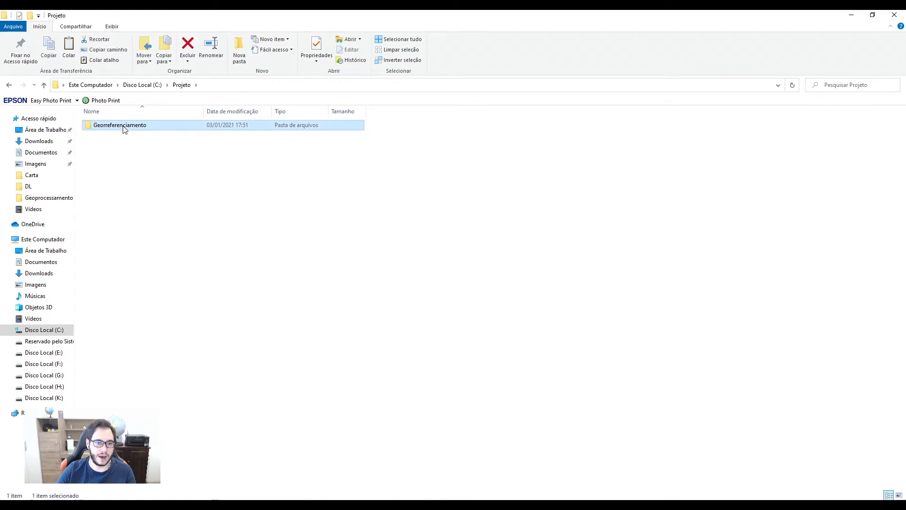
pyautogui.doubleClick(113, 138)
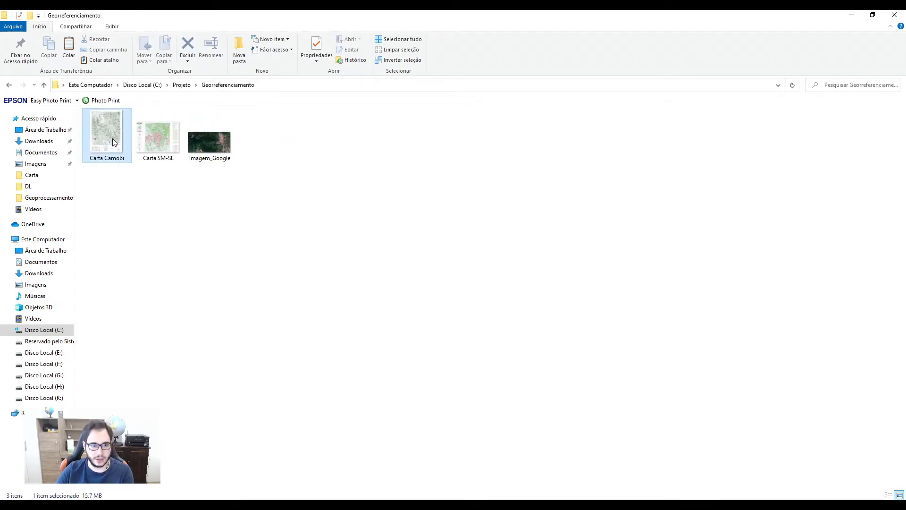
pyautogui.scroll(5, 320, 207)
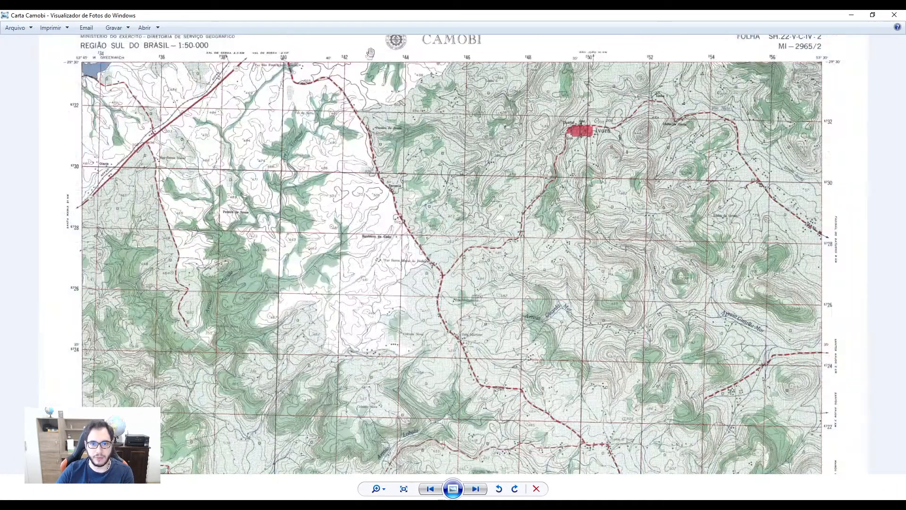
pyautogui.moveTo(415, 425); pyautogui.dragTo(446, 156)
pyautogui.moveTo(470, 393); pyautogui.dragTo(396, 108)
pyautogui.press('Right')
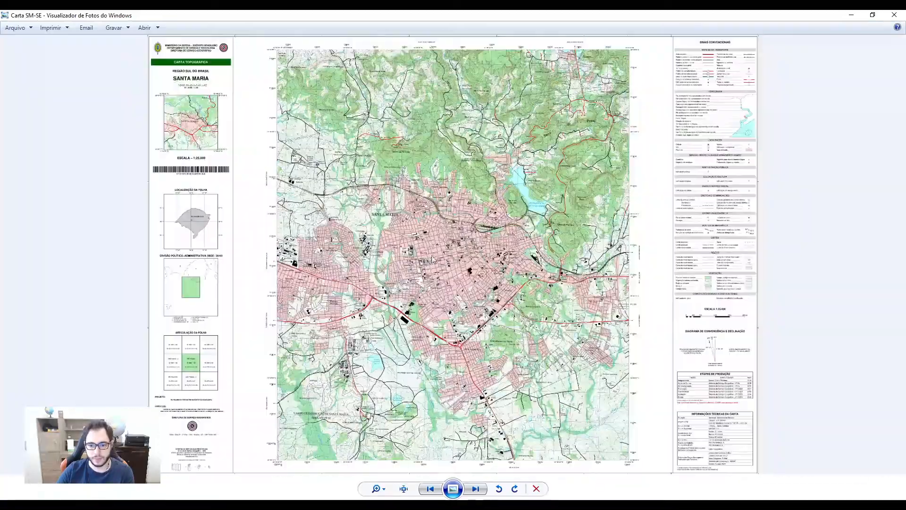
pyautogui.scroll(5, 236, 162)
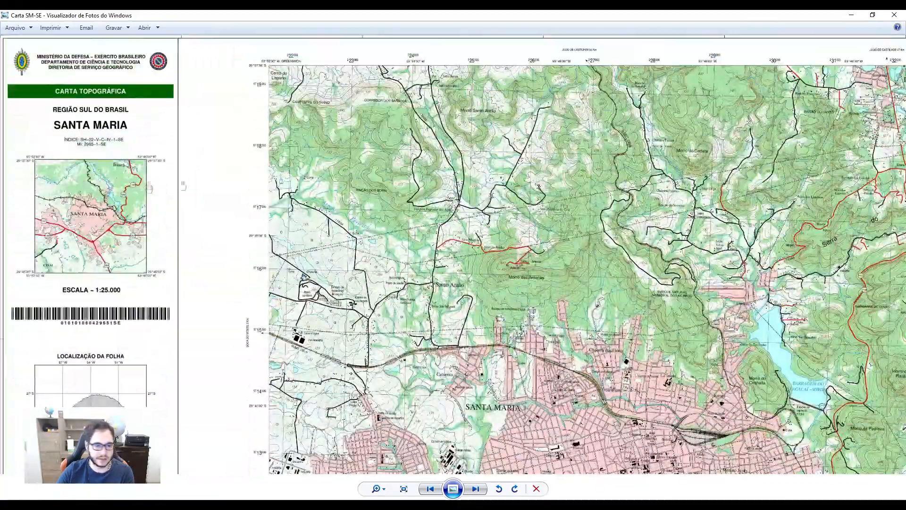
pyautogui.scroll(-5, 217, 185)
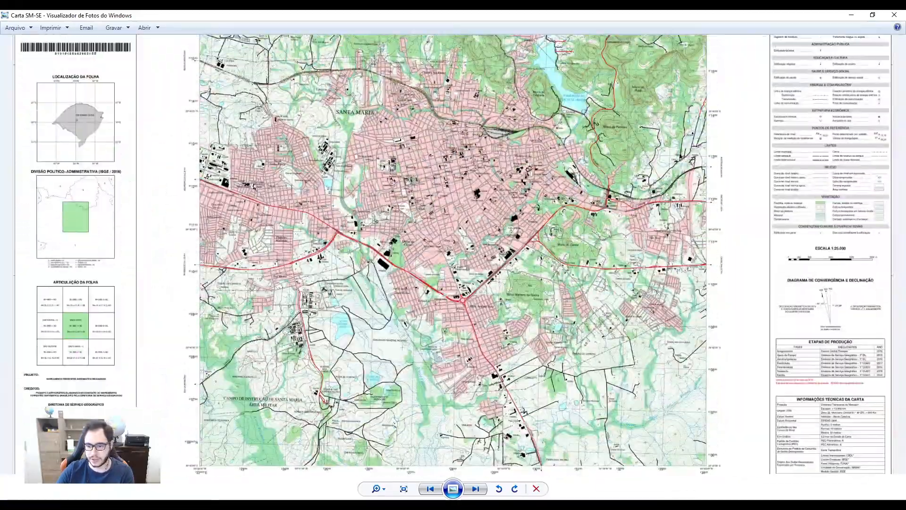
pyautogui.press('Right')
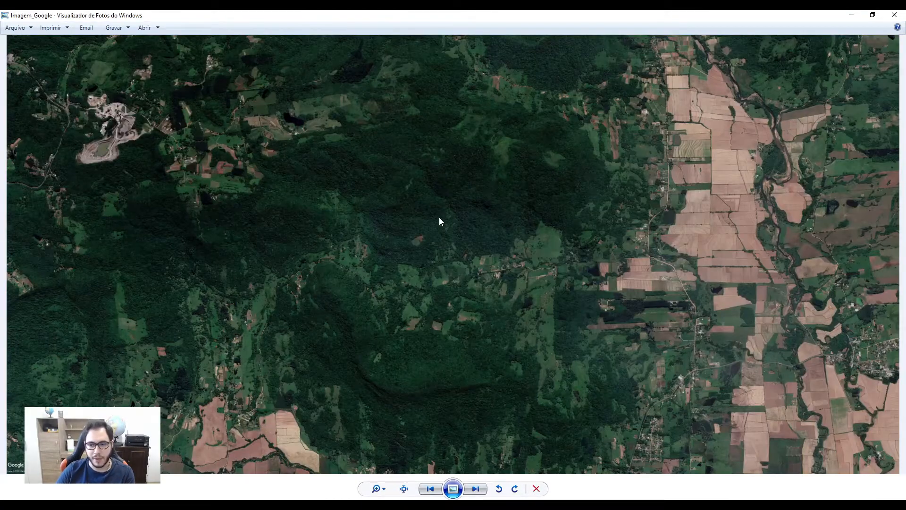
pyautogui.click(894, 14)
pyautogui.moveTo(284, 198); pyautogui.dragTo(112, 117)
pyautogui.moveTo(198, 288); pyautogui.dragTo(329, 375)
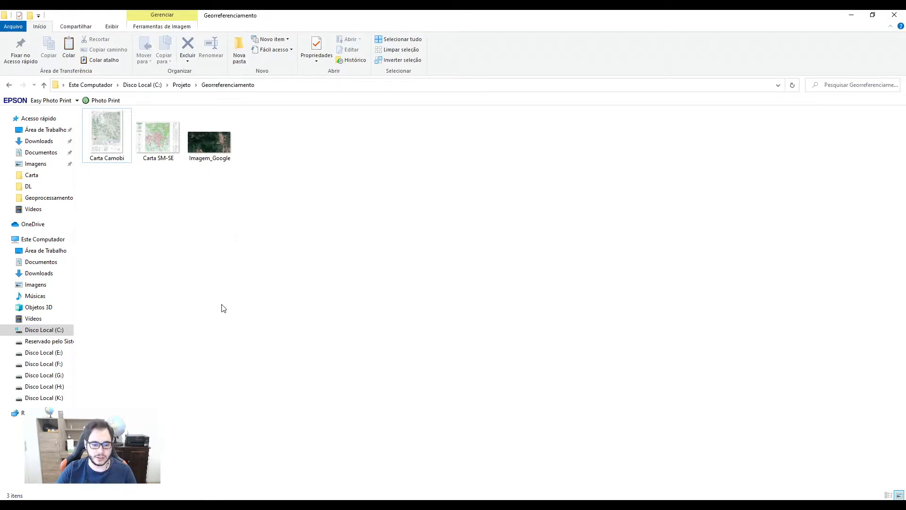
# - Switch to QGIS and open the data source manager for adding a raster layer
pyautogui.hotkey('alt', 'Tab')
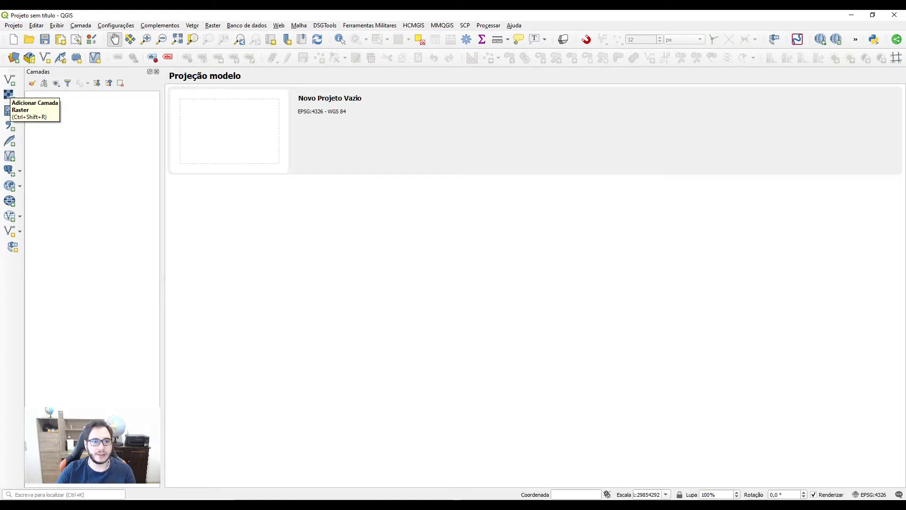
pyautogui.click(85, 25)
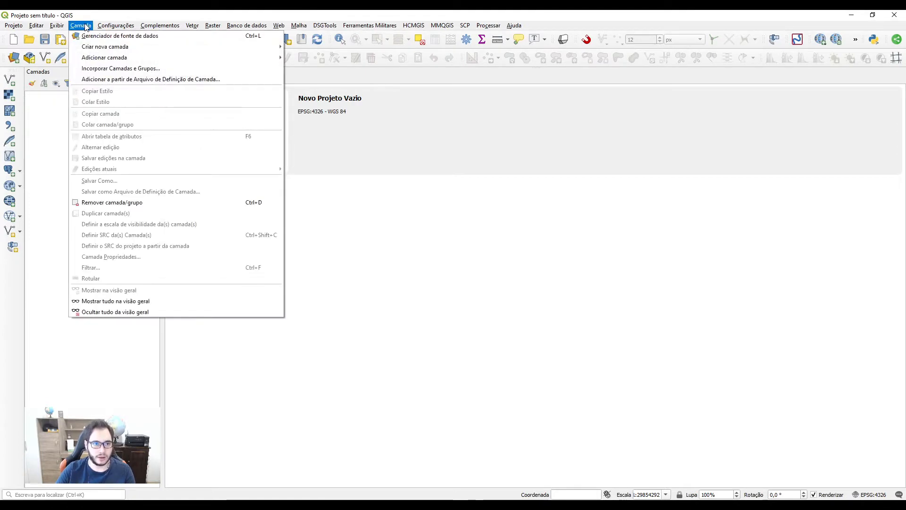
pyautogui.moveTo(201, 58)
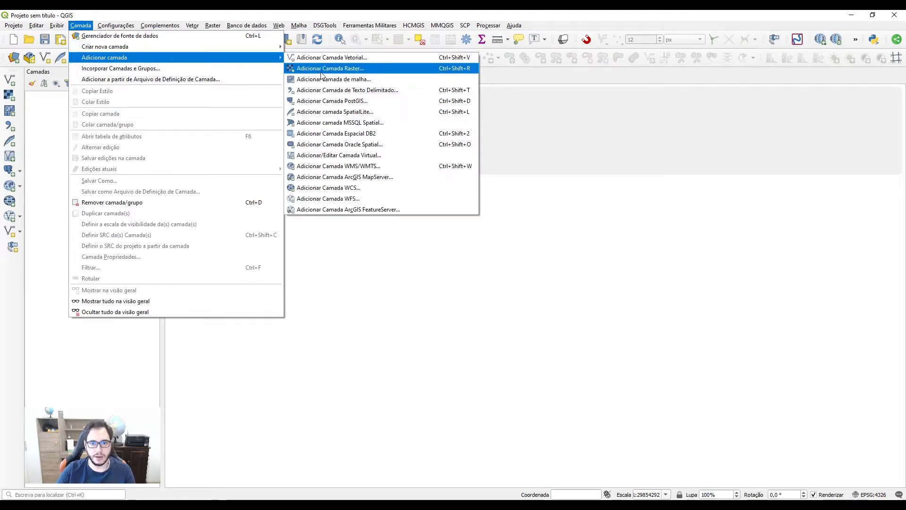
pyautogui.click(12, 97)
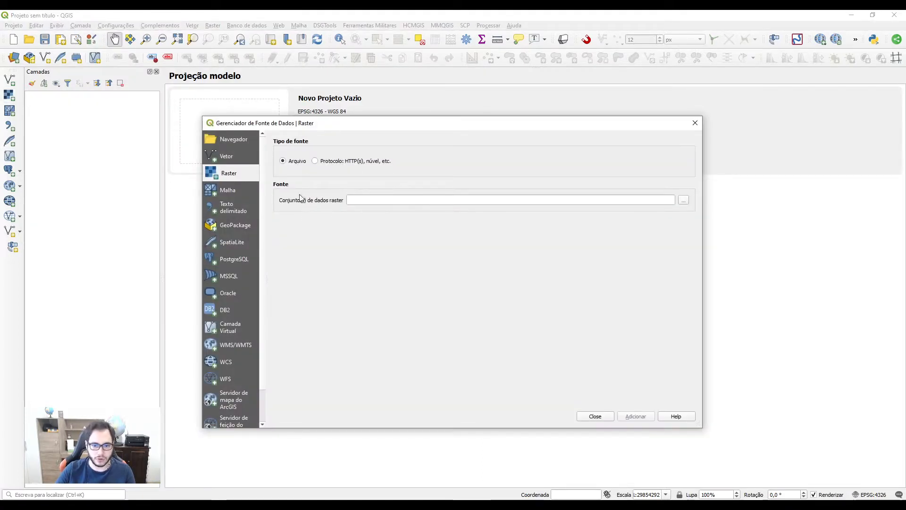
# - Browse to C:\Projeto\Georreferenciamento for the raster dataset and select the Carta Camobi file
pyautogui.click(684, 200)
pyautogui.scroll(-3, 270, 257)
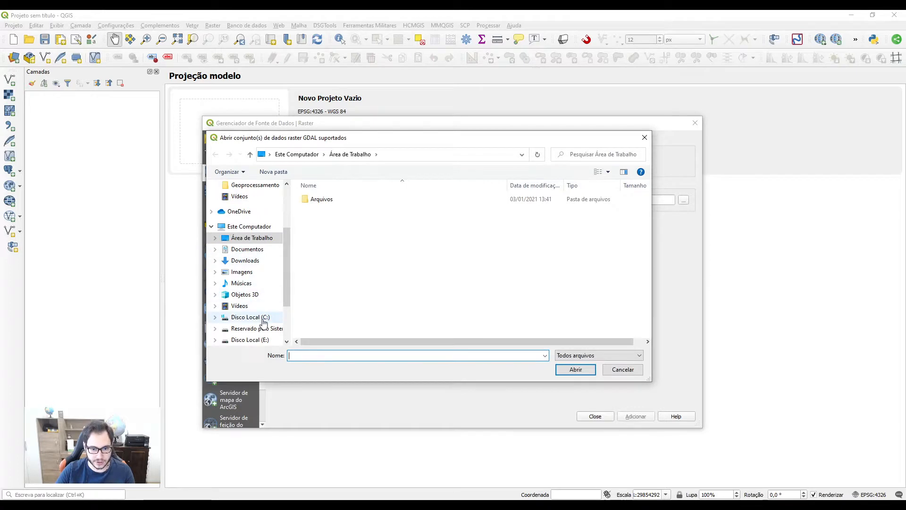
pyautogui.click(265, 321)
pyautogui.doubleClick(339, 298)
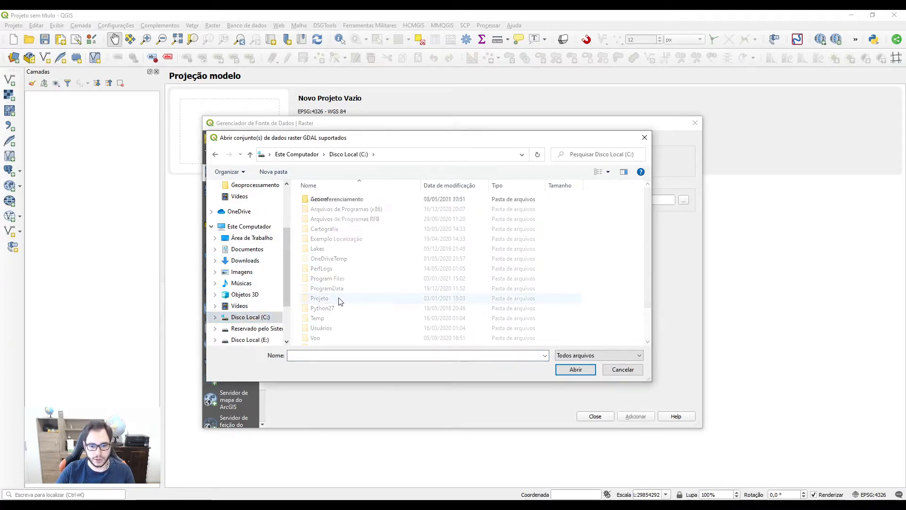
pyautogui.doubleClick(343, 202)
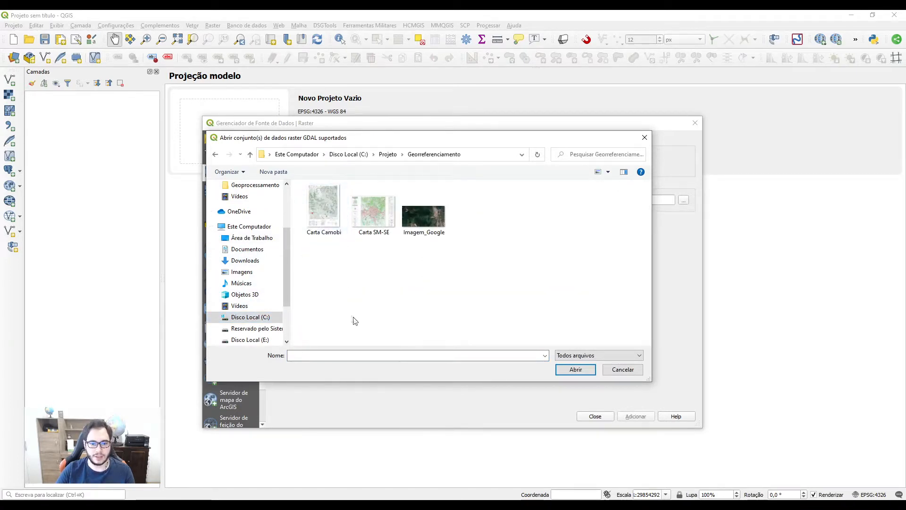
pyautogui.click(325, 234)
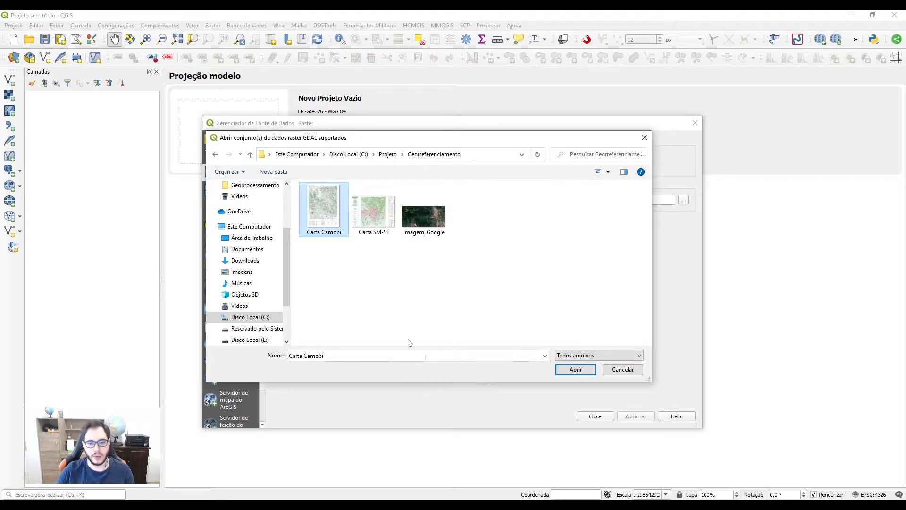
# - Check the file type of Carta Camobi in its file properties
pyautogui.rightClick(327, 211)
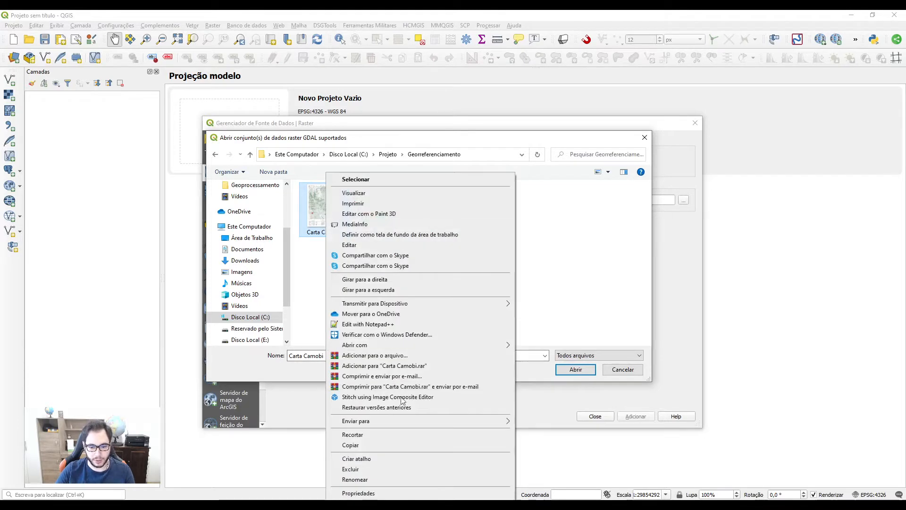
pyautogui.click(396, 494)
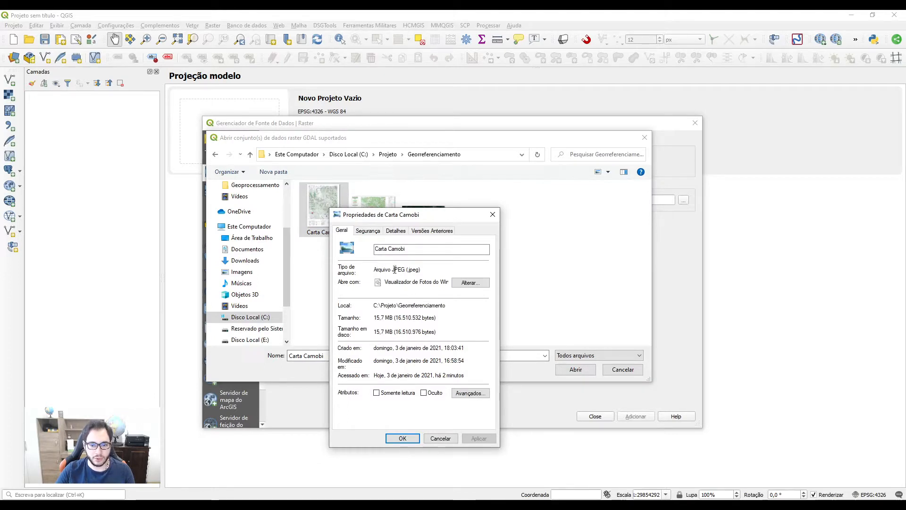
pyautogui.moveTo(395, 270); pyautogui.dragTo(400, 271)
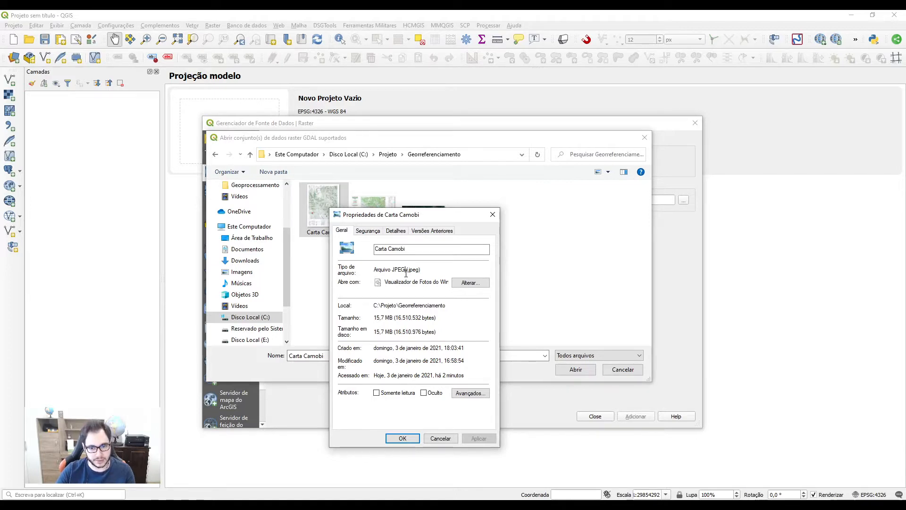
pyautogui.click(493, 214)
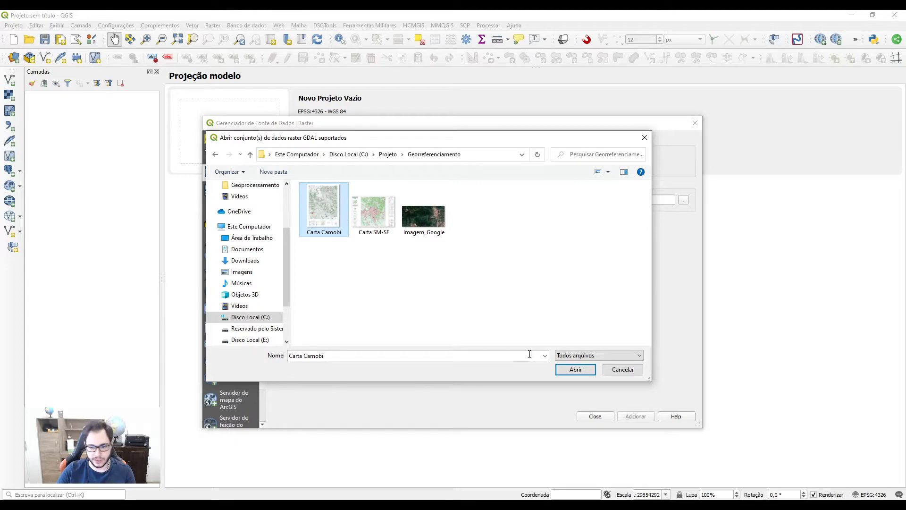
# - Load Carta Camobi.jpeg as a raster layer in the project and close the data source manager
pyautogui.click(582, 369)
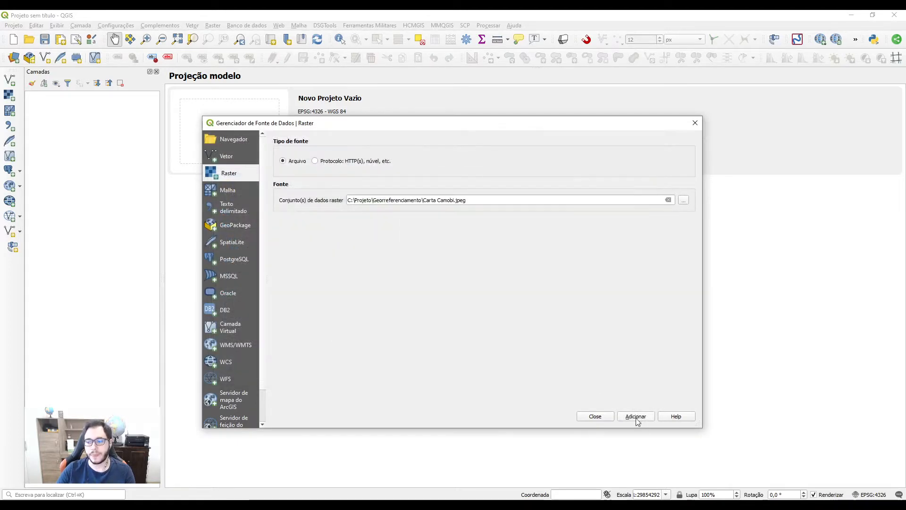
pyautogui.click(637, 417)
pyautogui.click(594, 418)
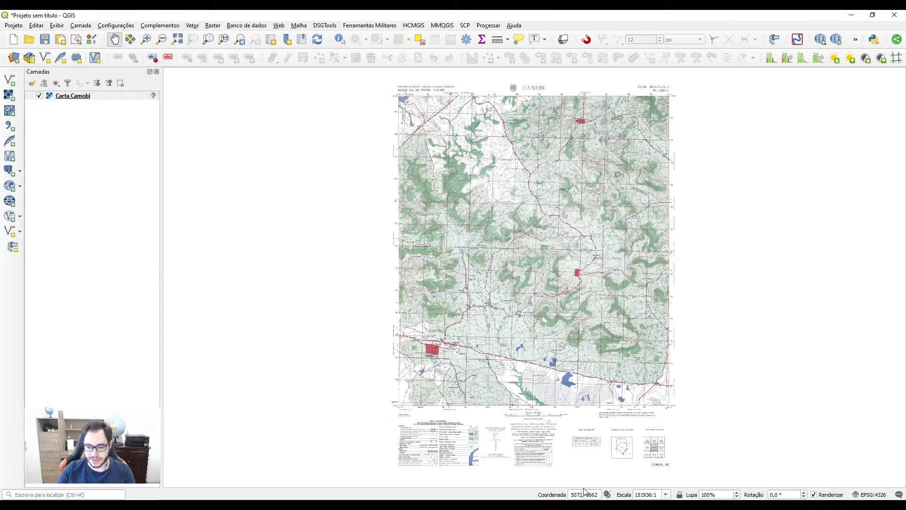
# - Examine the pointer coordinate read-out and the printed grid coordinates around the northwest corner of the Carta Camobi map
pyautogui.moveTo(571, 495); pyautogui.dragTo(593, 492)
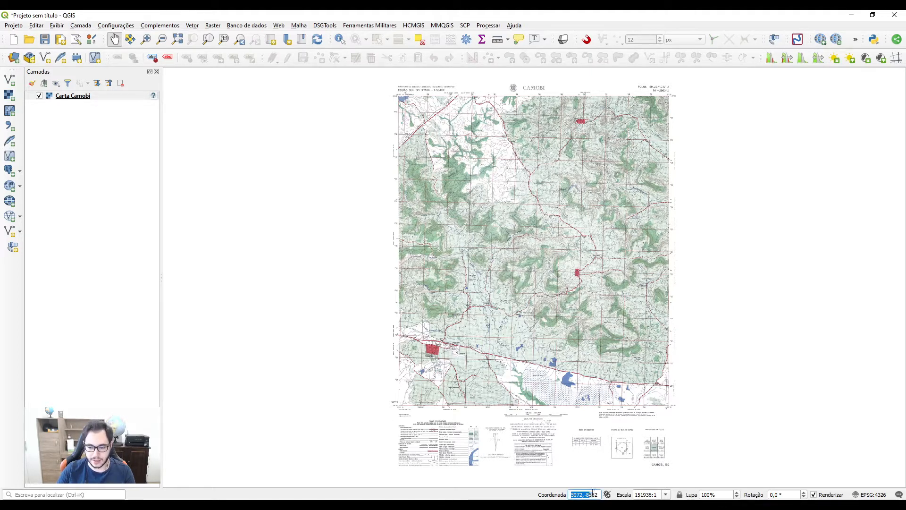
pyautogui.scroll(4, 405, 161)
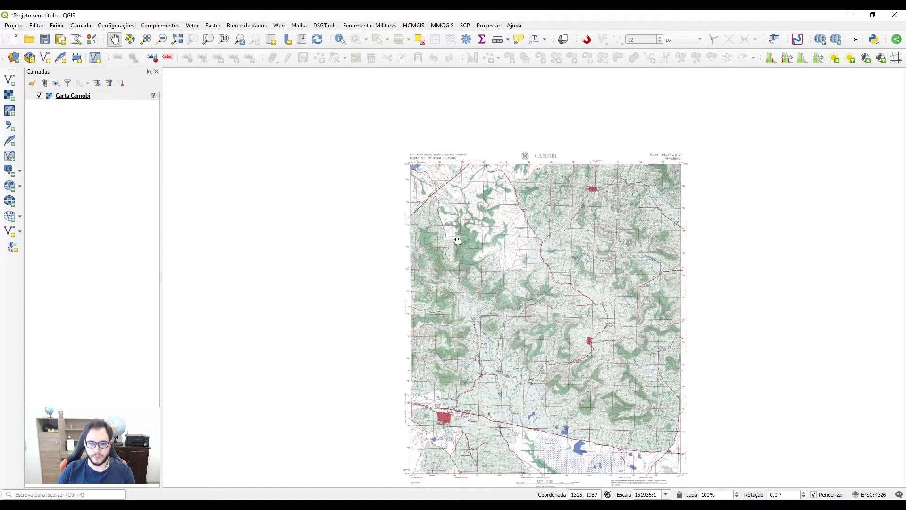
pyautogui.scroll(2, 405, 161)
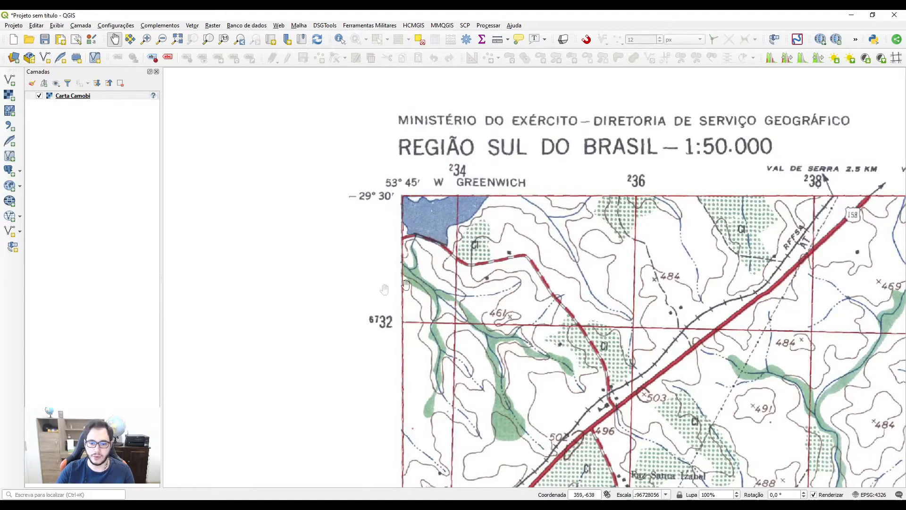
pyautogui.moveTo(381, 486); pyautogui.dragTo(385, 320)
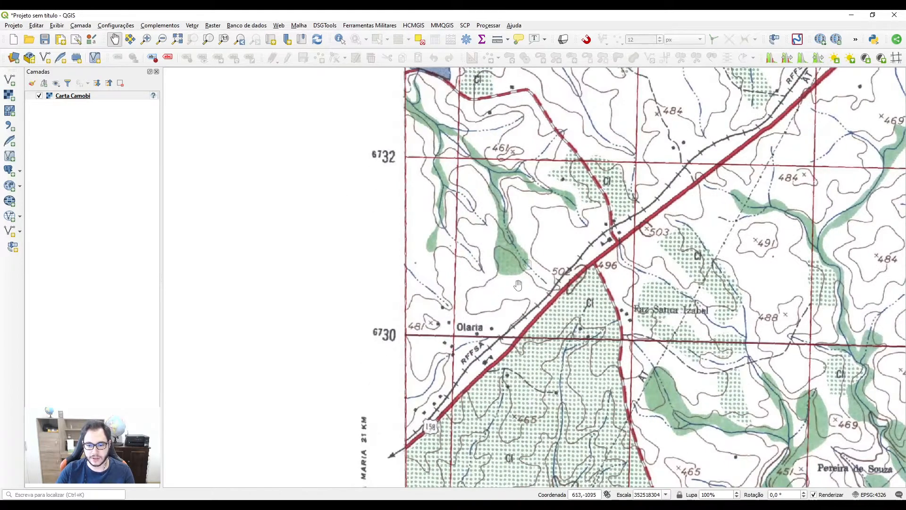
pyautogui.scroll(-1, 517, 285)
pyautogui.scroll(1, 463, 311)
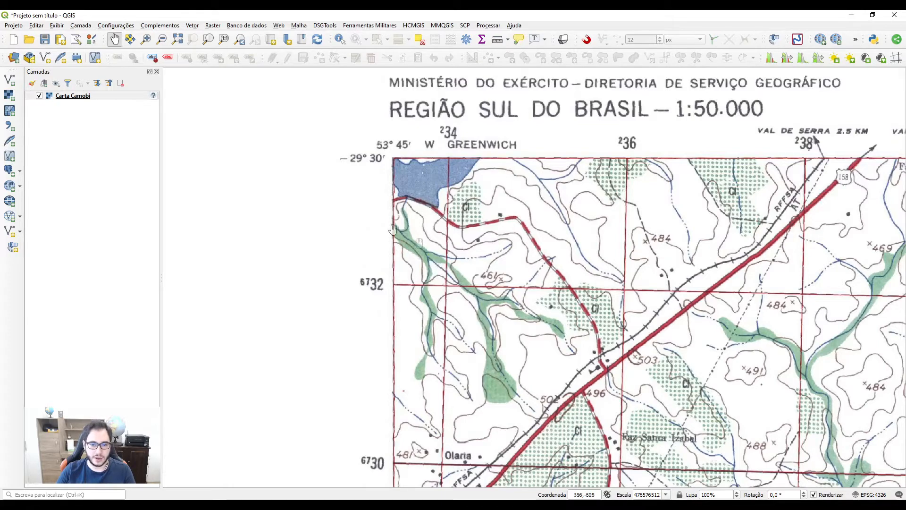
# - Check whether the Carta Camobi layer has a coordinate reference system assigned, without choosing a new one
pyautogui.click(154, 97)
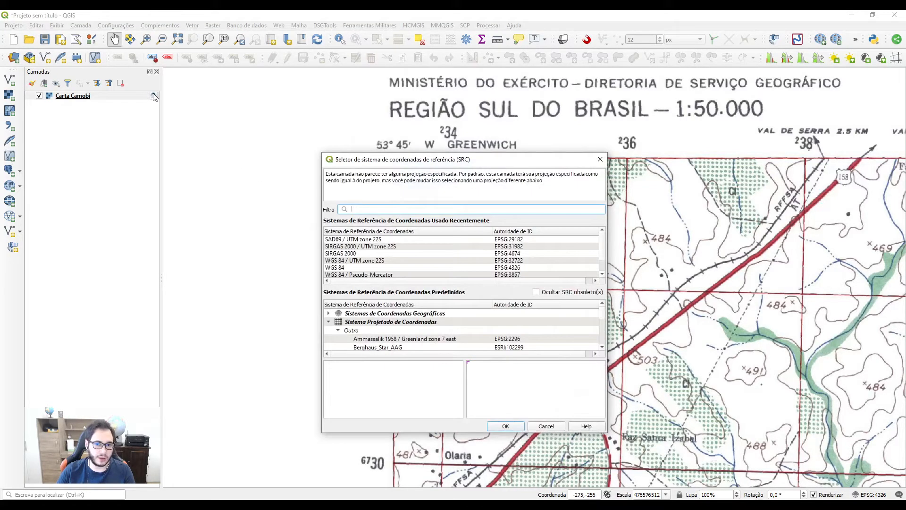
pyautogui.click(600, 159)
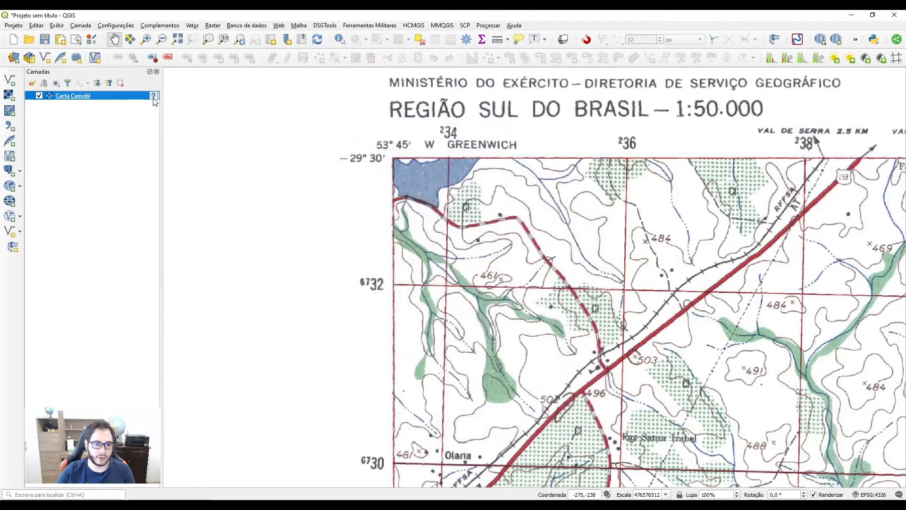
pyautogui.moveTo(154, 98)
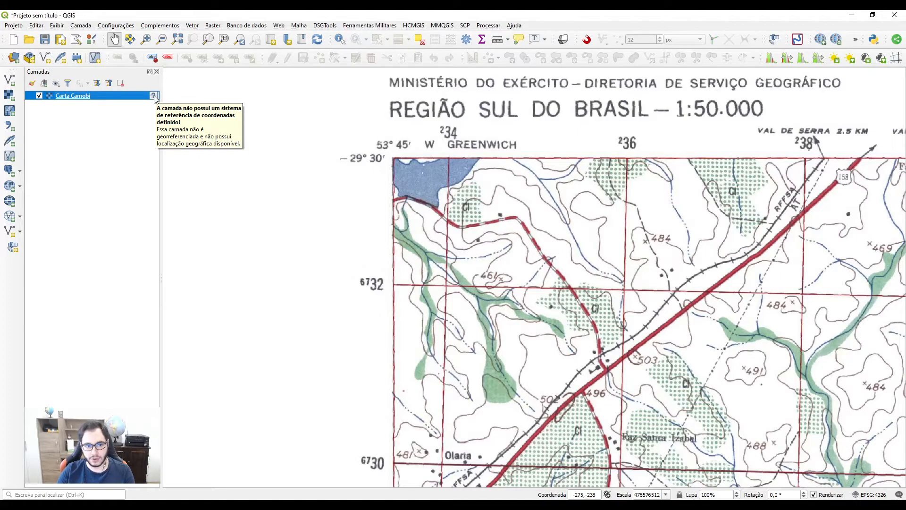
# - Examine Carta Camobi from its northern edge to the Camobi urban area and along the main highway to the Santuário junction in the southeast
pyautogui.scroll(-3, 420, 252)
pyautogui.scroll(1, 420, 252)
pyautogui.moveTo(539, 311); pyautogui.dragTo(389, 244)
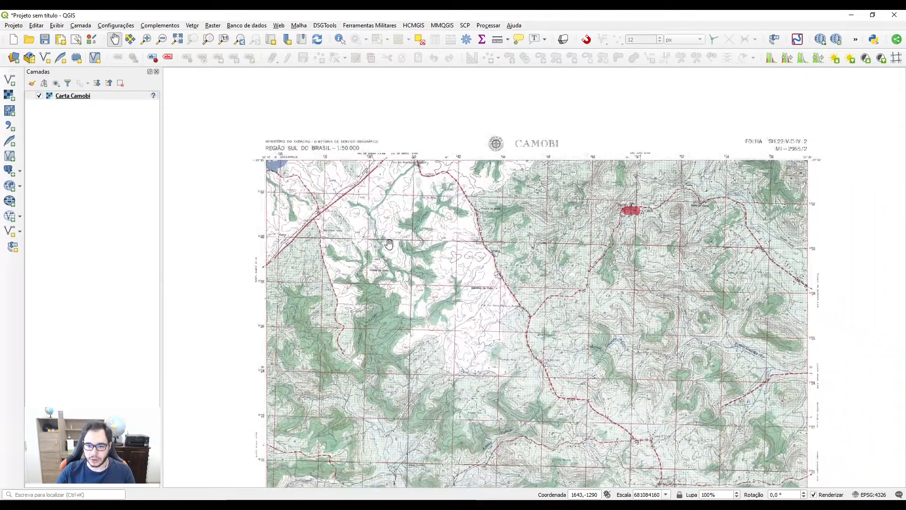
pyautogui.moveTo(449, 275); pyautogui.dragTo(441, 254)
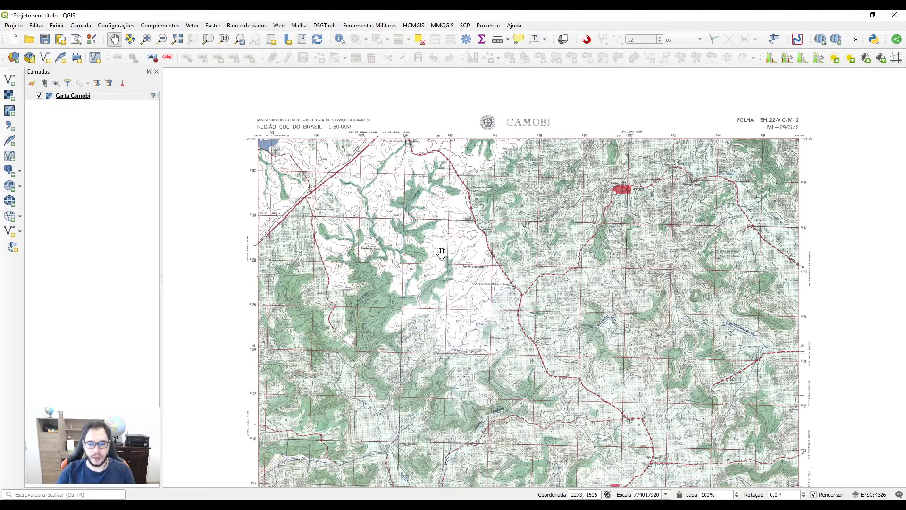
pyautogui.press('Down')
pyautogui.press('Down')
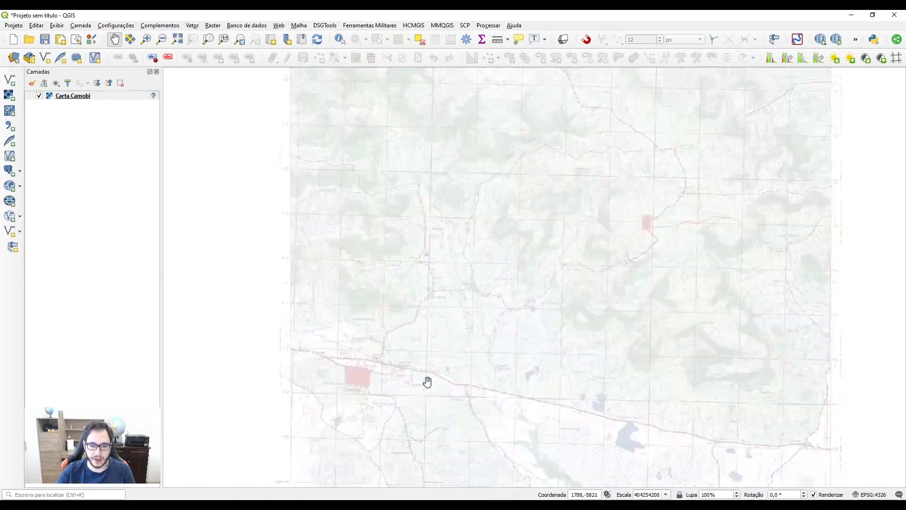
pyautogui.scroll(2, 427, 381)
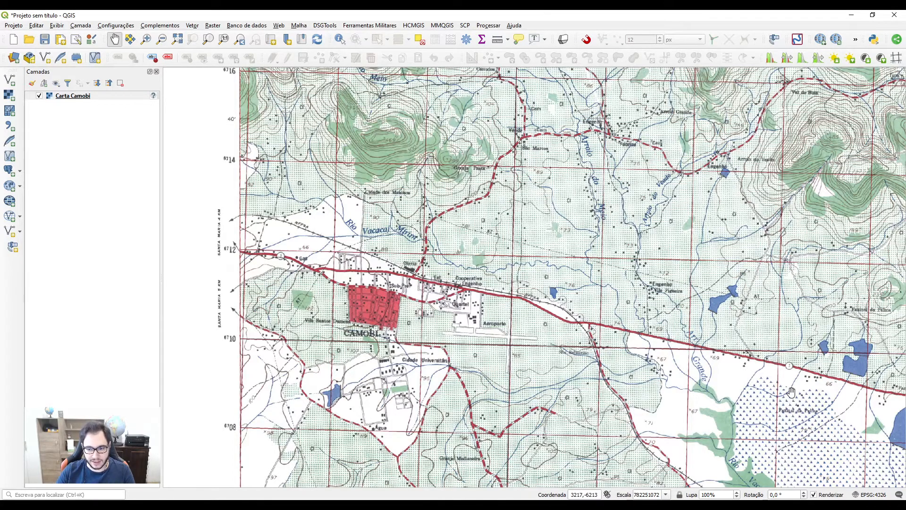
pyautogui.press('Right')
pyautogui.press('Right')
pyautogui.press('Right')
pyautogui.press('Down')
pyautogui.press('Right')
pyautogui.scroll(1, 632, 345)
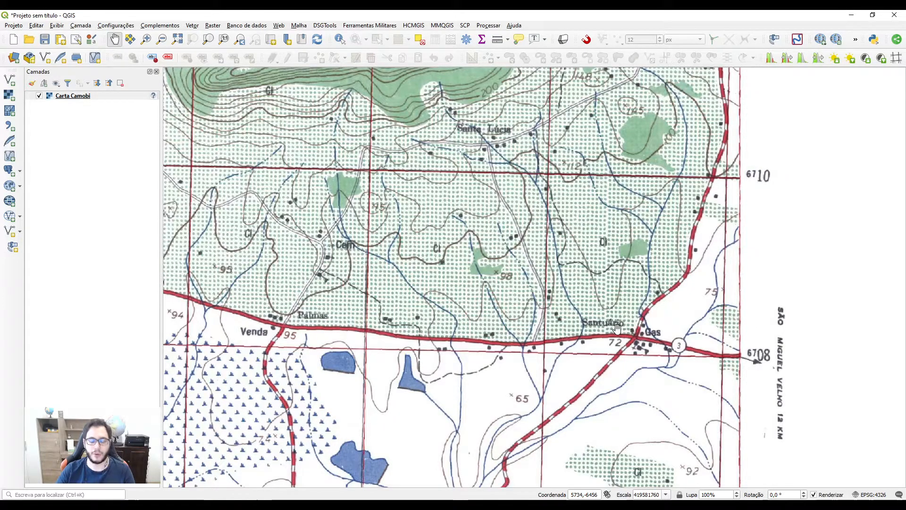
pyautogui.scroll(-1, 616, 327)
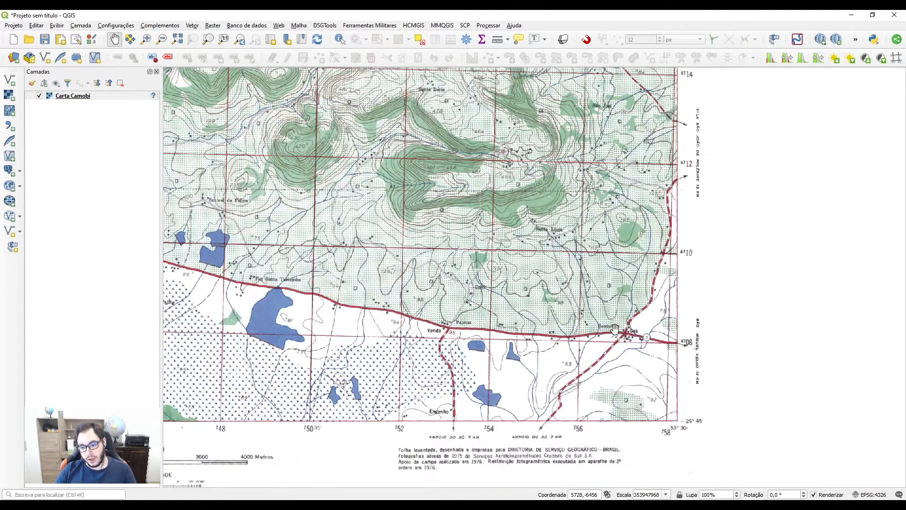
# - Add the OSM Standard basemap from QuickMapServices to the project
pyautogui.click(279, 26)
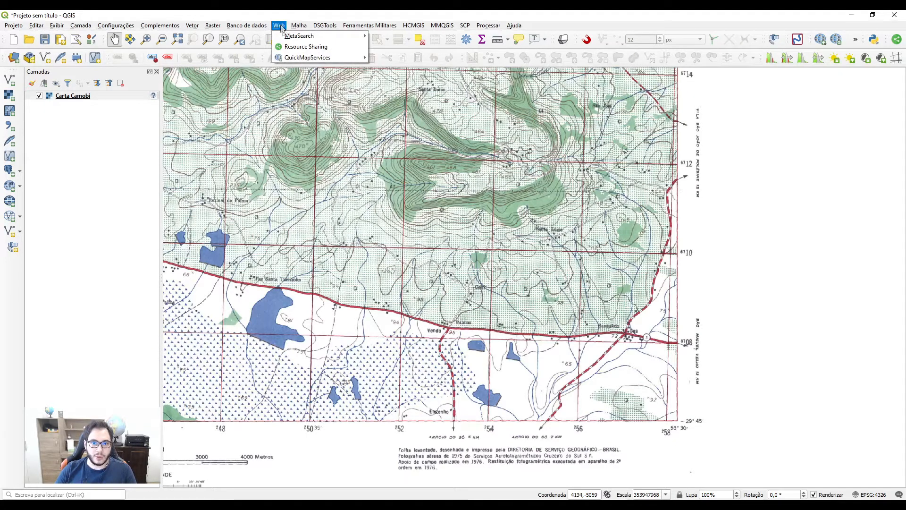
pyautogui.moveTo(312, 57)
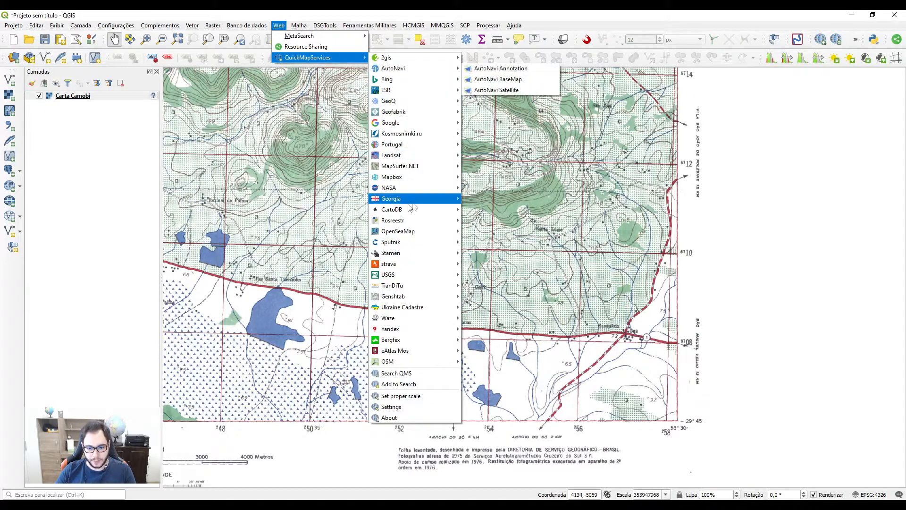
pyautogui.moveTo(404, 361)
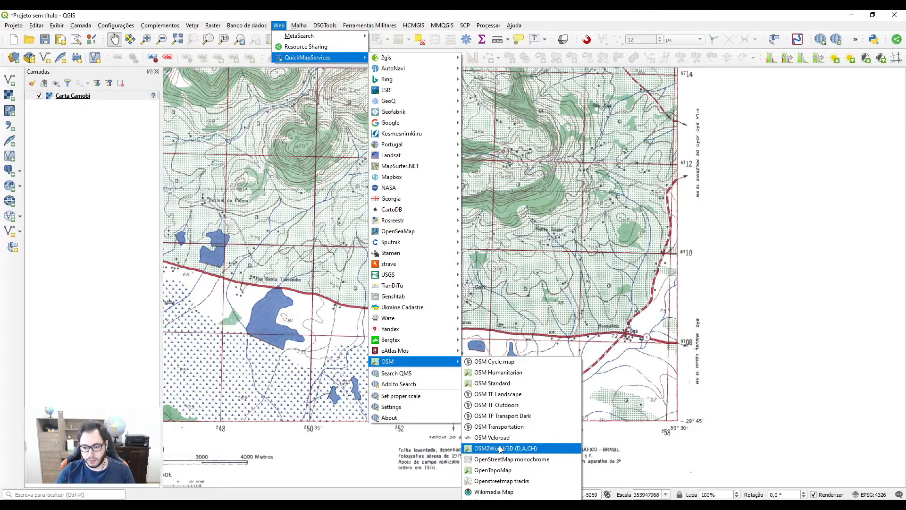
pyautogui.click(506, 389)
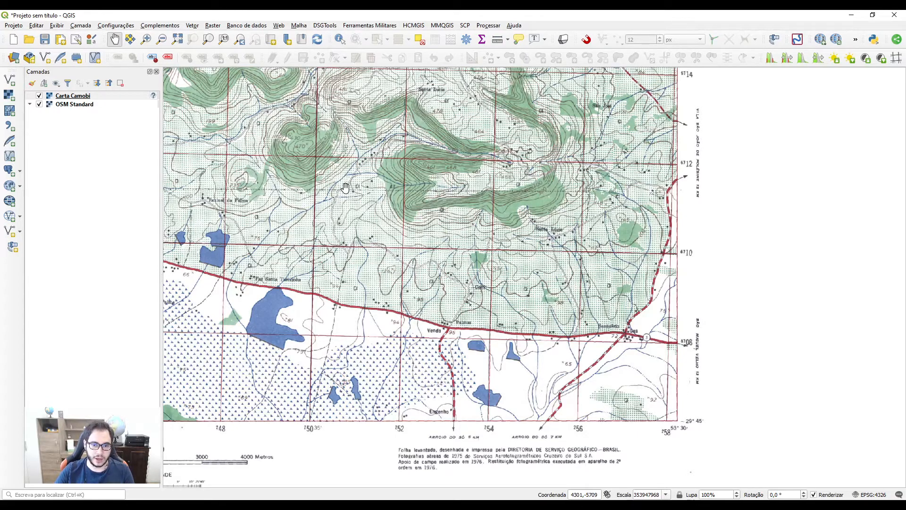
# - Hide the Carta Camobi layer and zoom to the full extent of OSM Standard
pyautogui.scroll(-1, 347, 188)
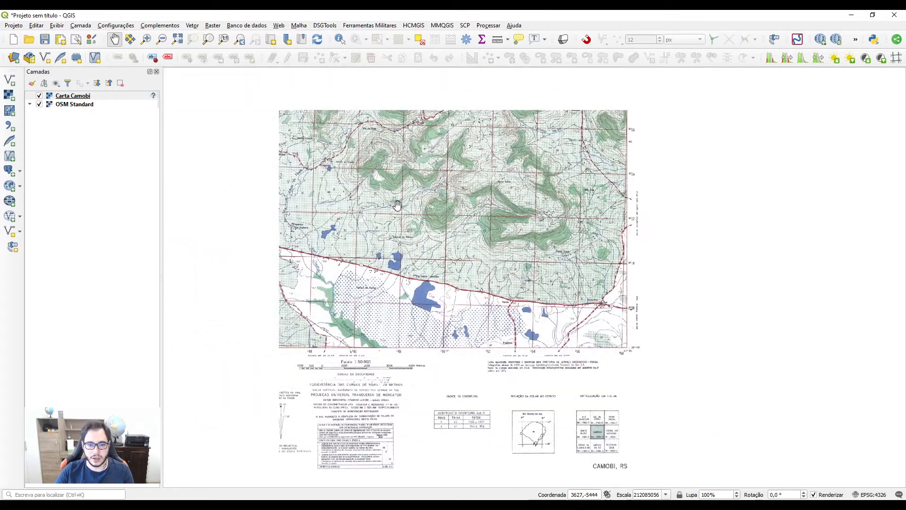
pyautogui.click(85, 103)
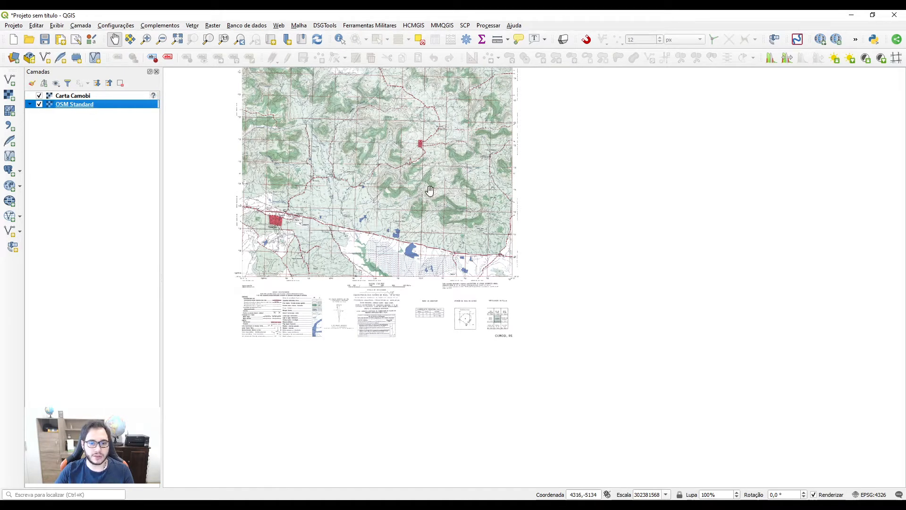
pyautogui.moveTo(430, 190); pyautogui.dragTo(481, 259)
pyautogui.click(39, 95)
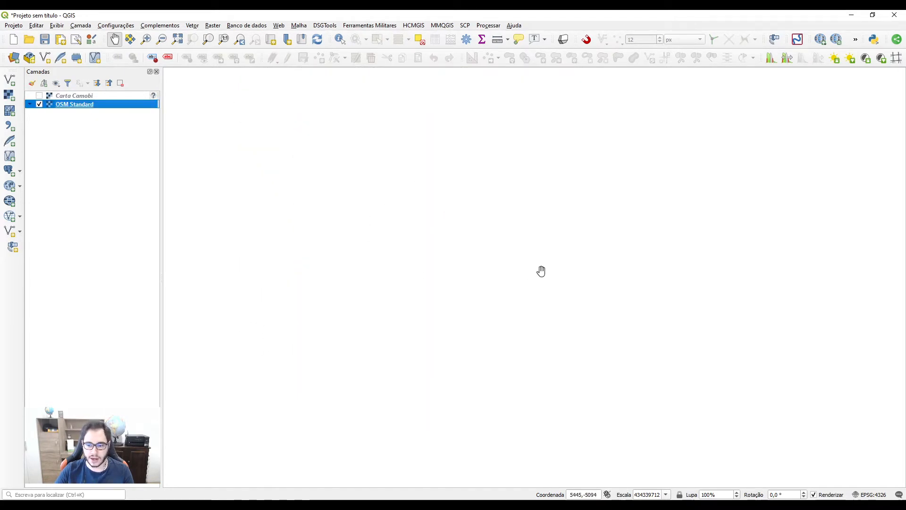
pyautogui.rightClick(91, 104)
pyautogui.click(102, 110)
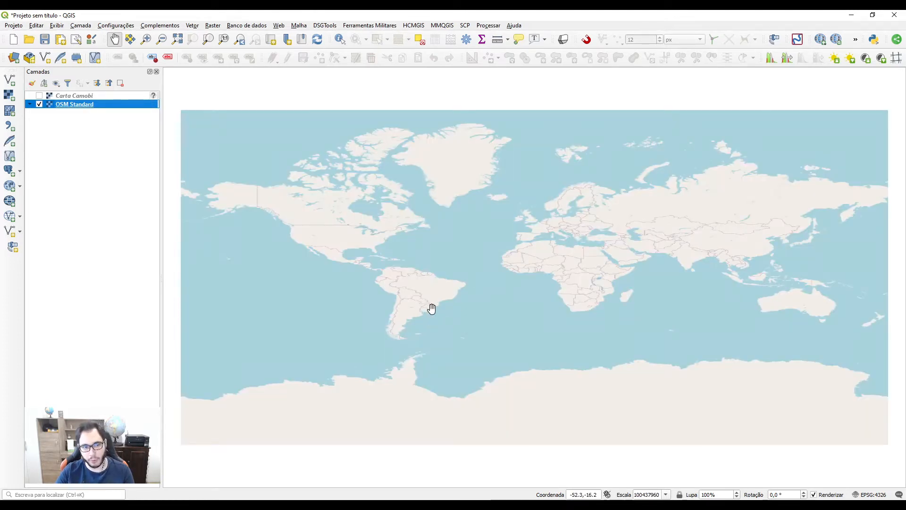
# - Locate Santa Maria and the Camobi district on the OSM basemap and check the pointer coordinates there
pyautogui.scroll(5, 432, 309)
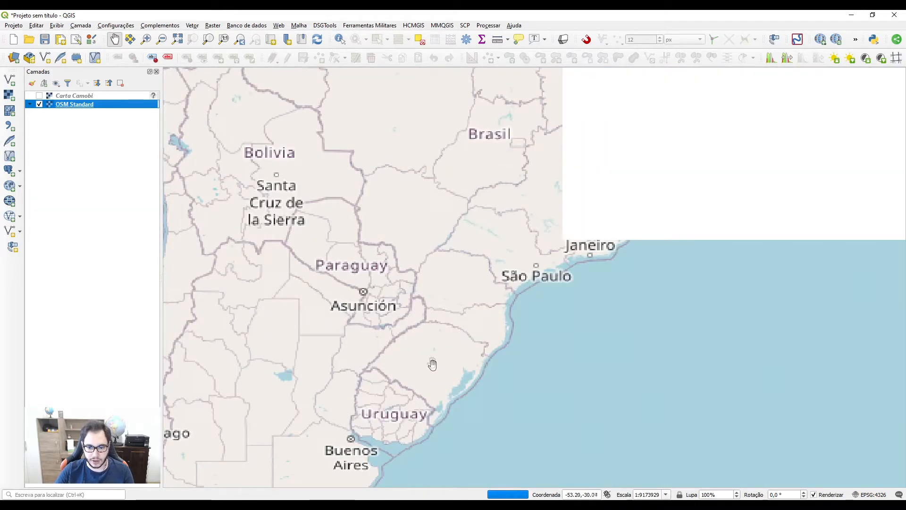
pyautogui.scroll(1, 424, 363)
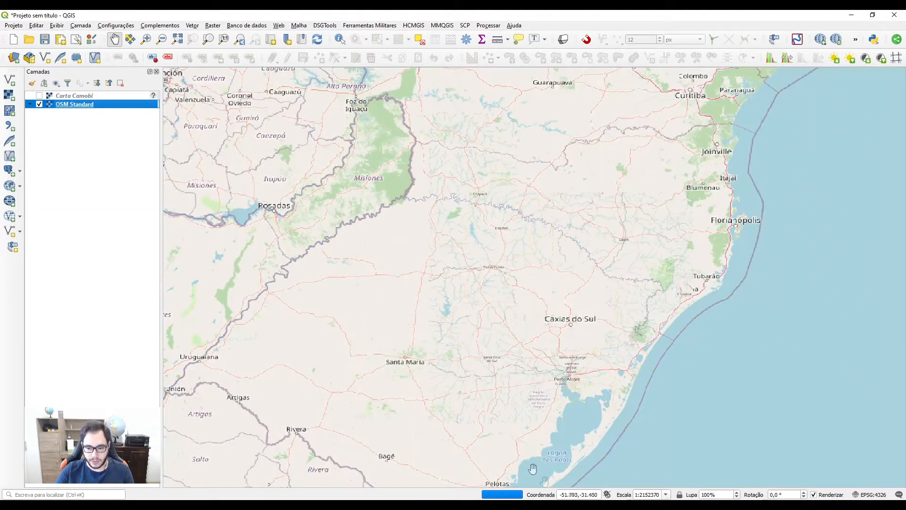
pyautogui.moveTo(561, 496); pyautogui.dragTo(588, 495)
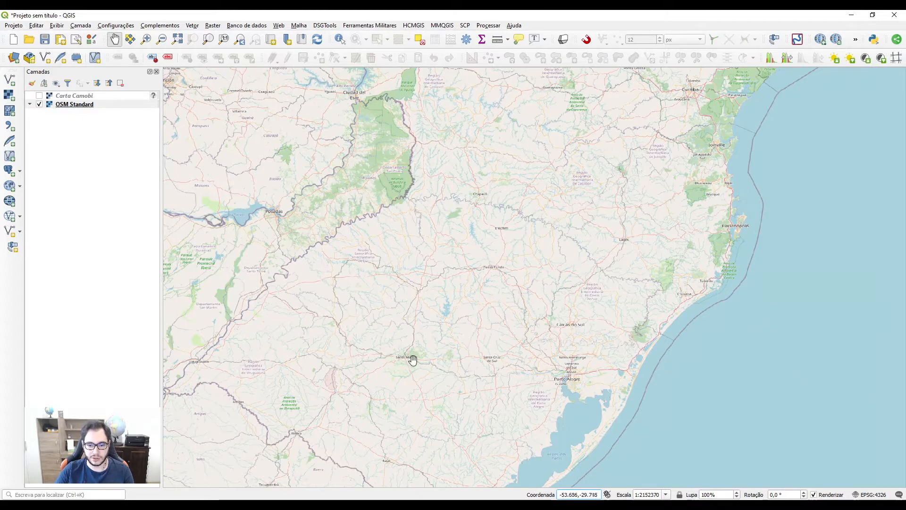
pyautogui.scroll(3, 407, 358)
pyautogui.scroll(1, 407, 358)
pyautogui.scroll(1, 468, 363)
pyautogui.scroll(1, 467, 330)
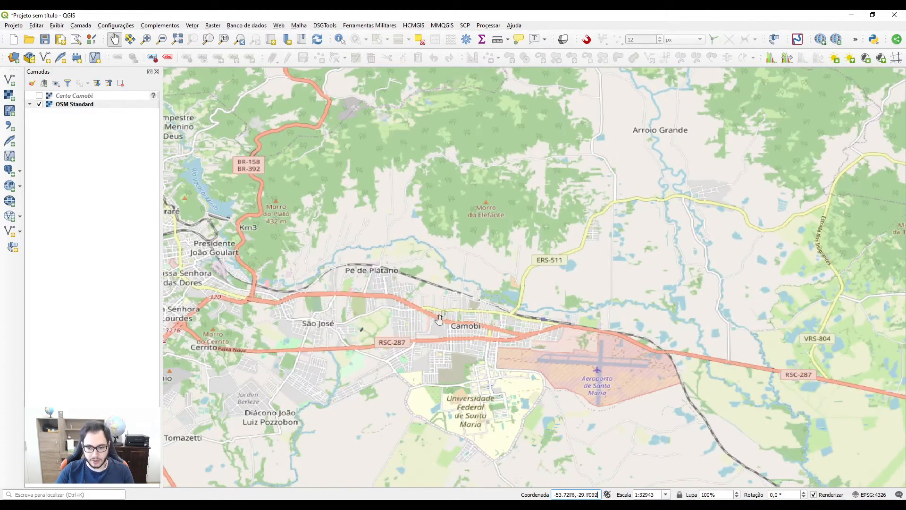
# - Follow highway RSC-287 on the OSM basemap east from Camobi to the Santuário junction, comparing the area with the scanned map
pyautogui.moveTo(621, 371); pyautogui.dragTo(313, 330)
pyautogui.moveTo(562, 367); pyautogui.dragTo(310, 323)
pyautogui.moveTo(496, 361); pyautogui.dragTo(303, 328)
pyautogui.moveTo(512, 336); pyautogui.dragTo(616, 352)
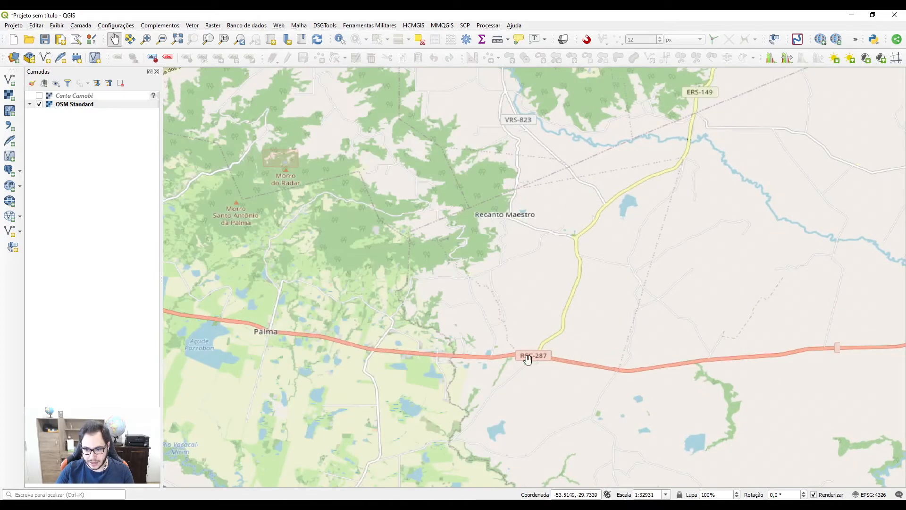
pyautogui.scroll(3, 534, 361)
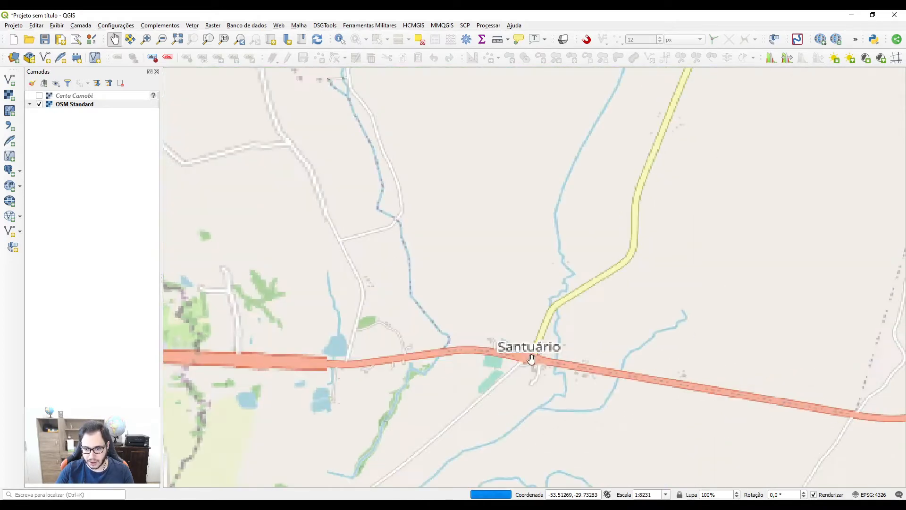
pyautogui.scroll(-4, 534, 365)
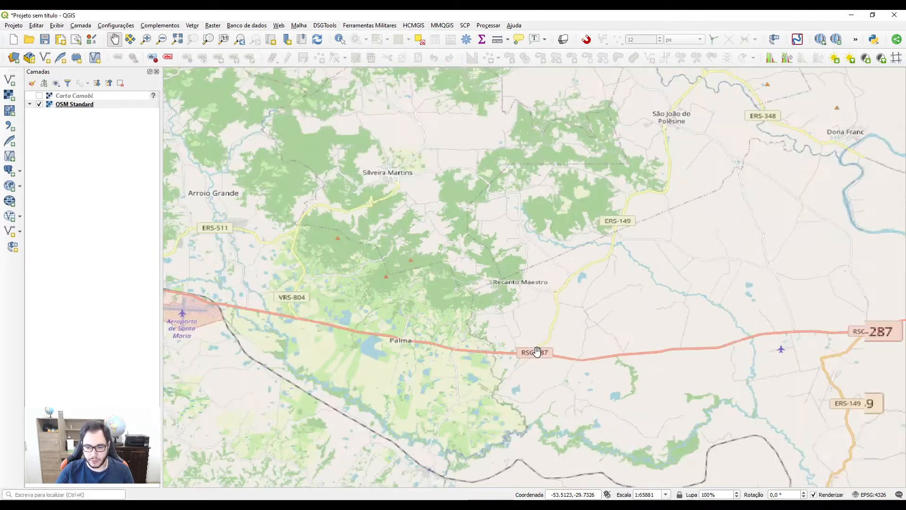
pyautogui.moveTo(217, 311); pyautogui.dragTo(398, 321)
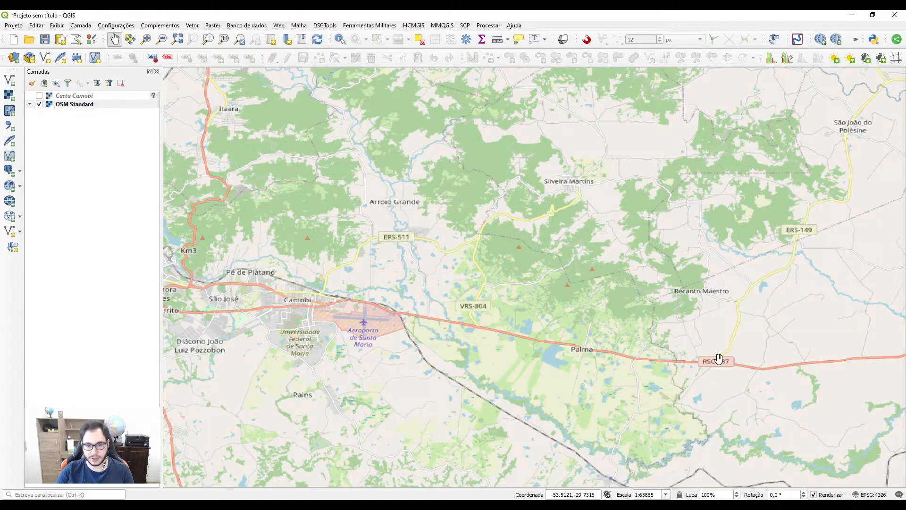
# - Make the Carta Camobi layer visible again and check the coordinate read-out over the OSM Standard basemap
pyautogui.rightClick(59, 97)
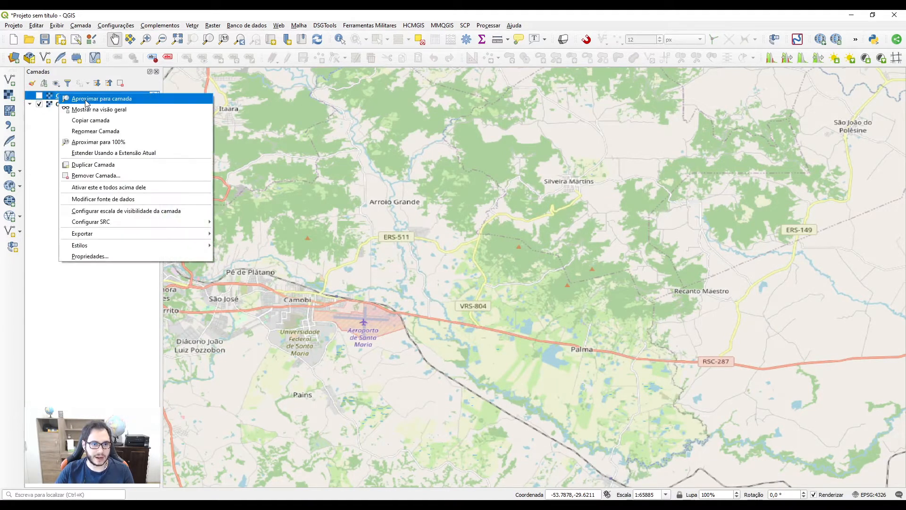
pyautogui.click(40, 98)
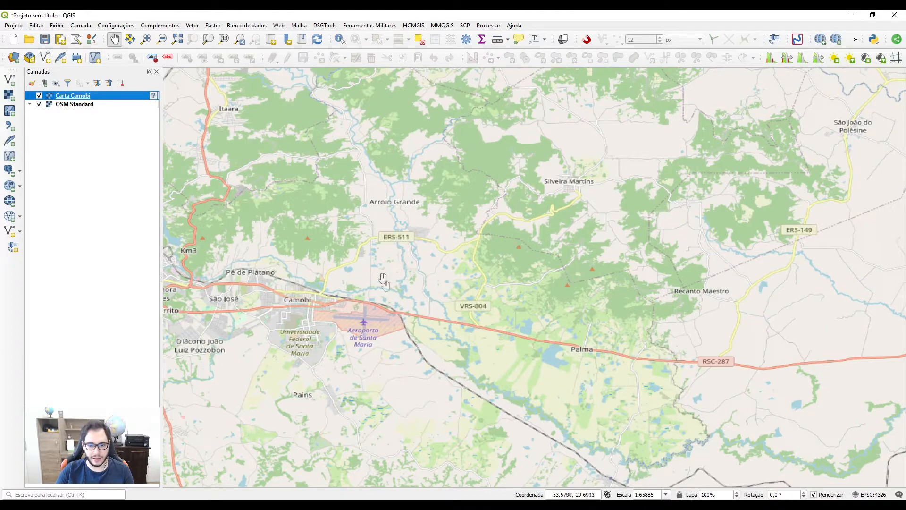
pyautogui.click(75, 104)
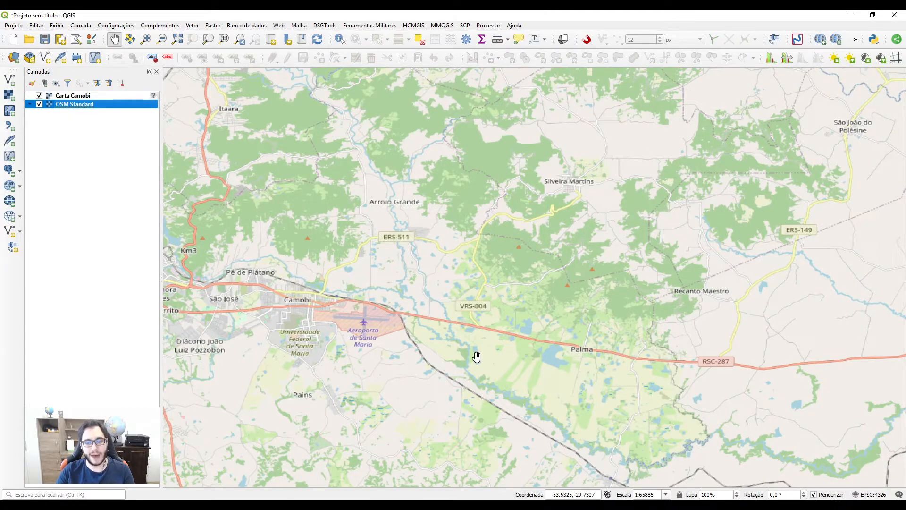
pyautogui.moveTo(551, 494); pyautogui.dragTo(562, 494)
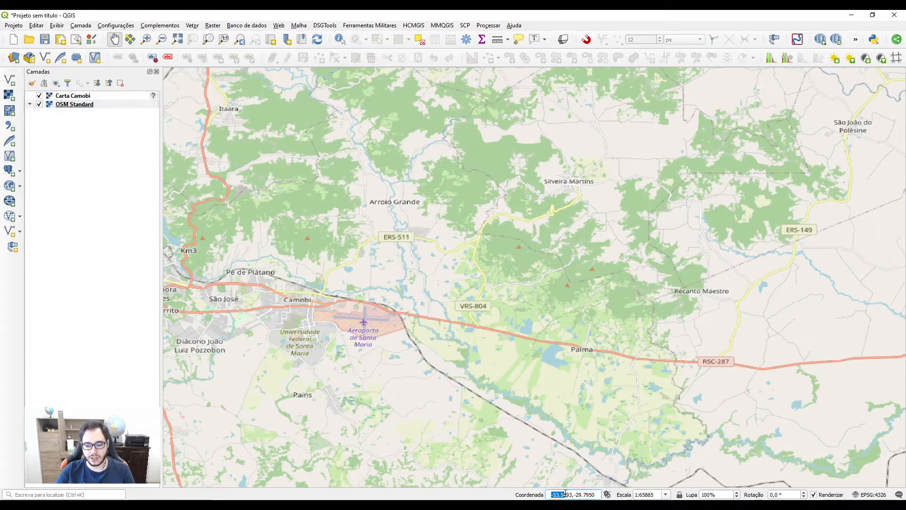
# - Zoom to the extent of the Carta Camobi layer and check its coordinate read-out
pyautogui.rightClick(91, 95)
pyautogui.click(108, 98)
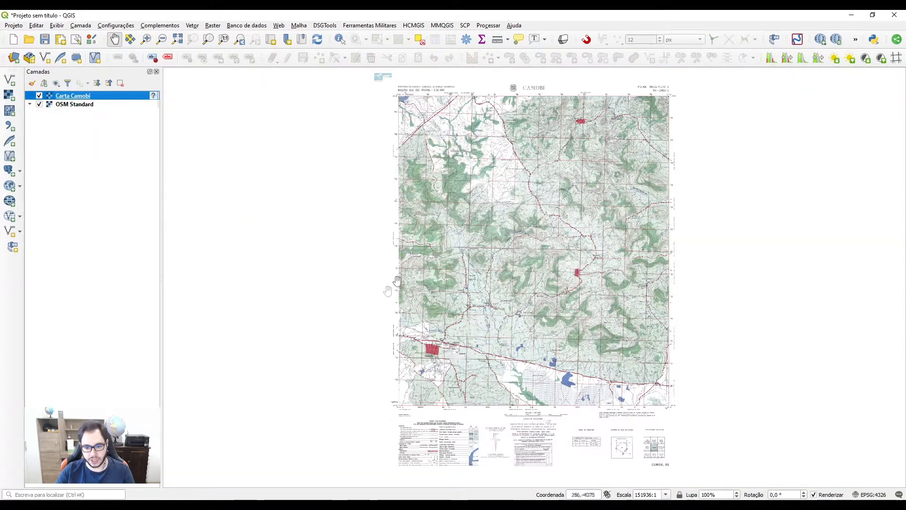
pyautogui.moveTo(570, 495); pyautogui.dragTo(580, 495)
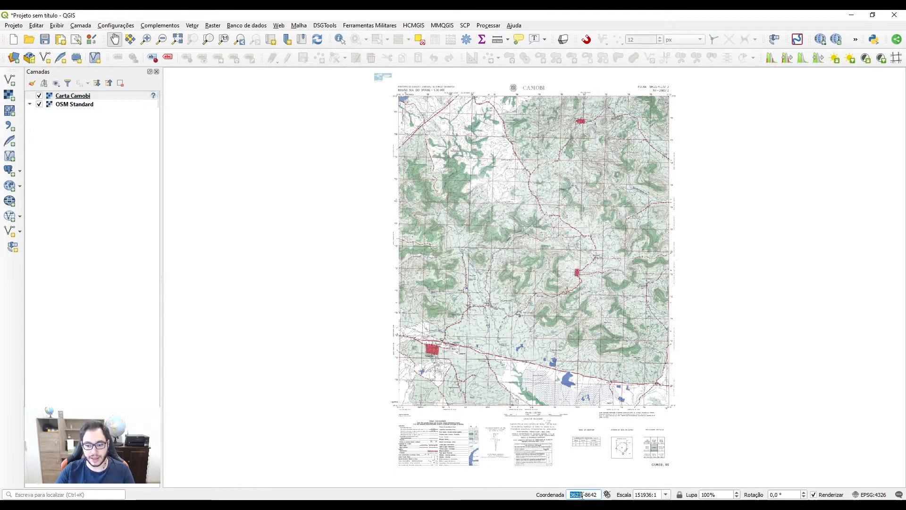
# - Load Imagem_Google.jpg from C:\Projeto\Georreferenciamento as a raster layer and close the data source manager
pyautogui.click(8, 94)
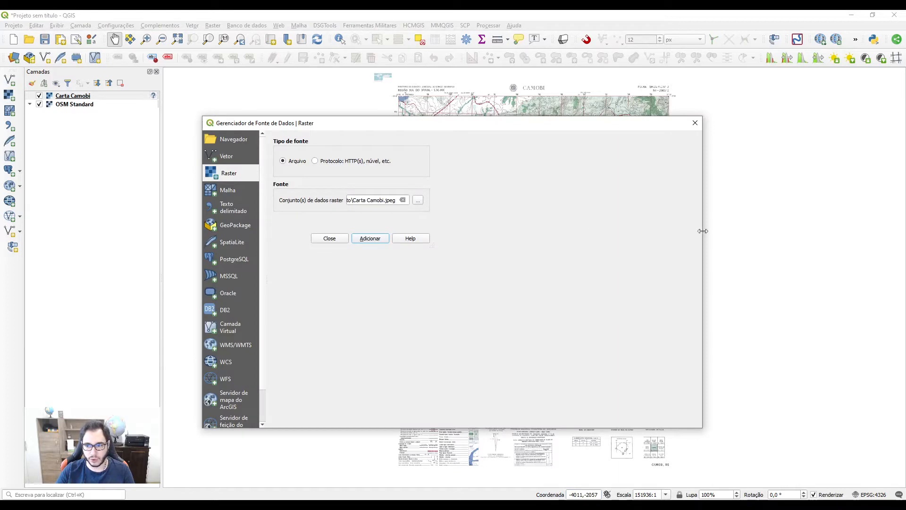
pyautogui.click(417, 200)
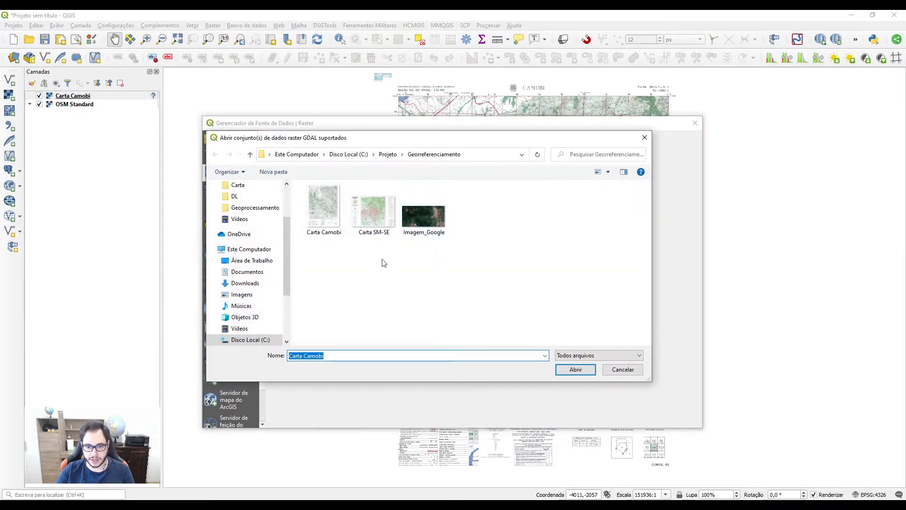
pyautogui.click(424, 212)
pyautogui.click(567, 369)
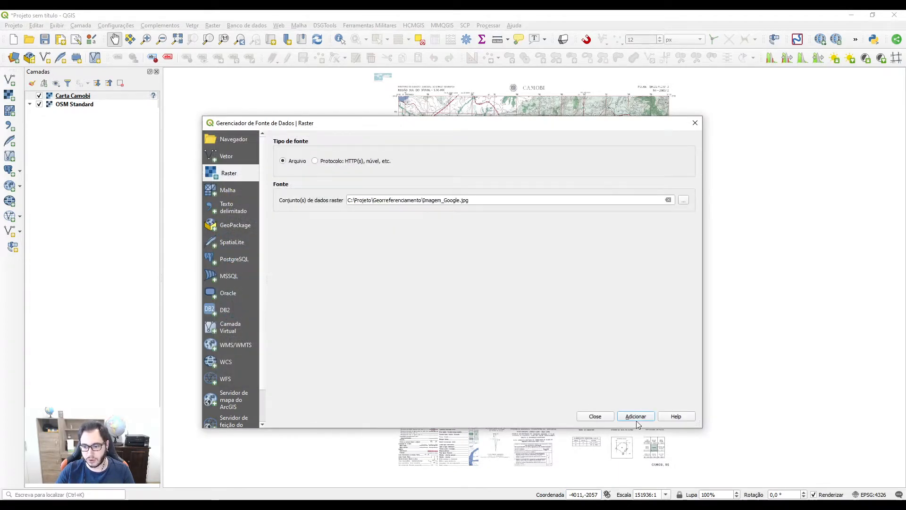
pyautogui.click(619, 417)
pyautogui.click(594, 416)
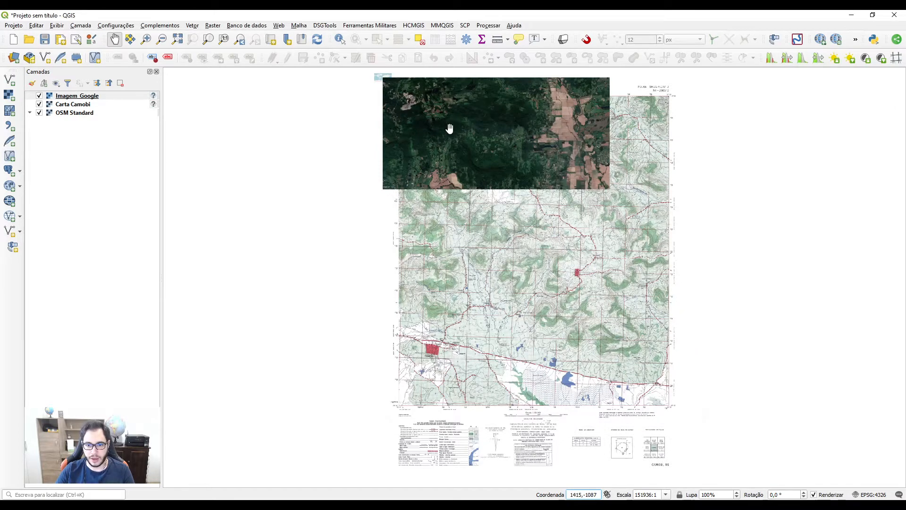
# - Compare the placement of the Google image with the OSM world map at its upper-left corner
pyautogui.scroll(1, 450, 136)
pyautogui.moveTo(435, 141); pyautogui.dragTo(514, 219)
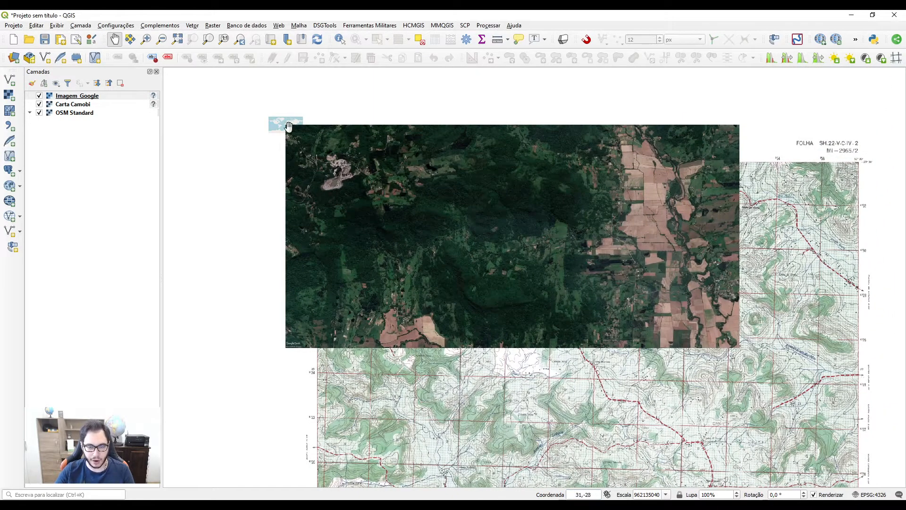
pyautogui.scroll(1, 278, 129)
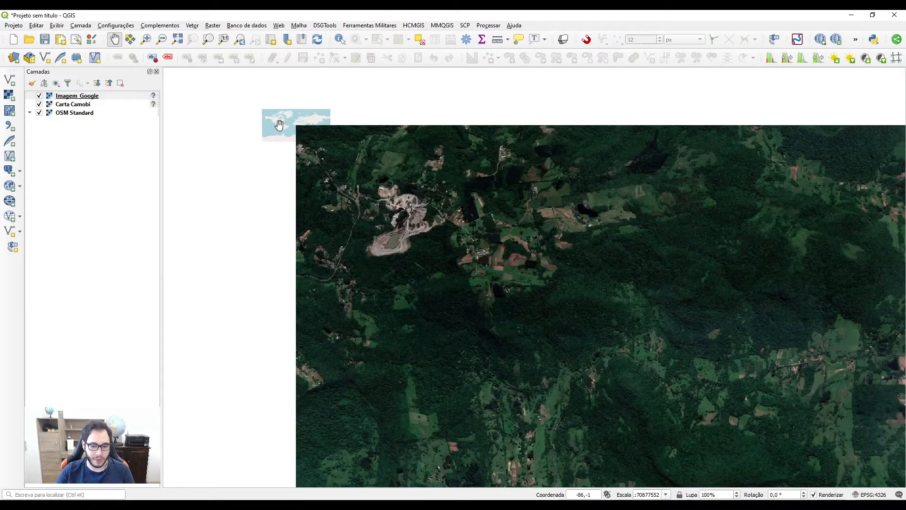
pyautogui.scroll(-1, 452, 259)
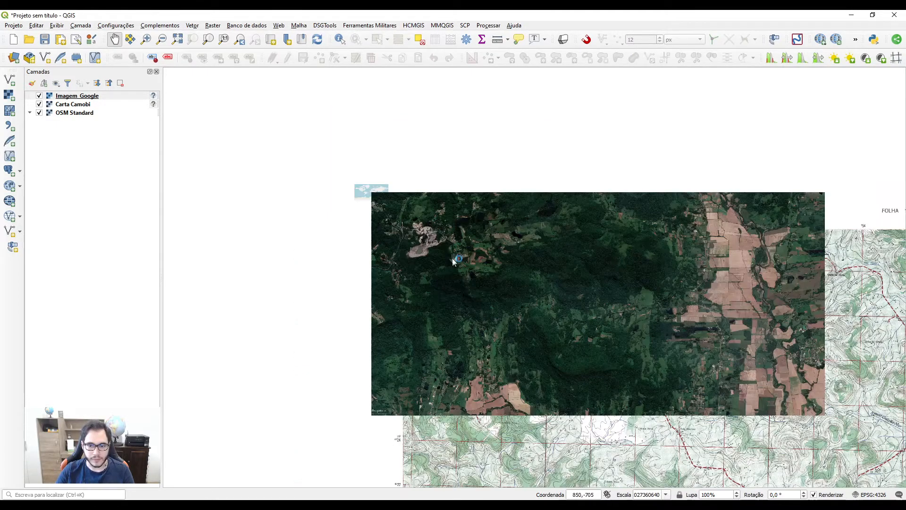
pyautogui.moveTo(452, 258); pyautogui.dragTo(380, 162)
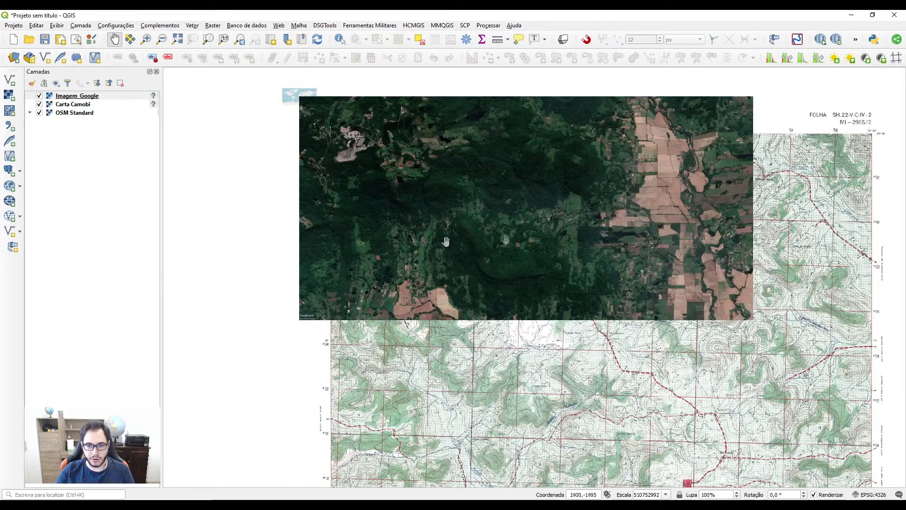
pyautogui.moveTo(303, 112); pyautogui.dragTo(339, 164)
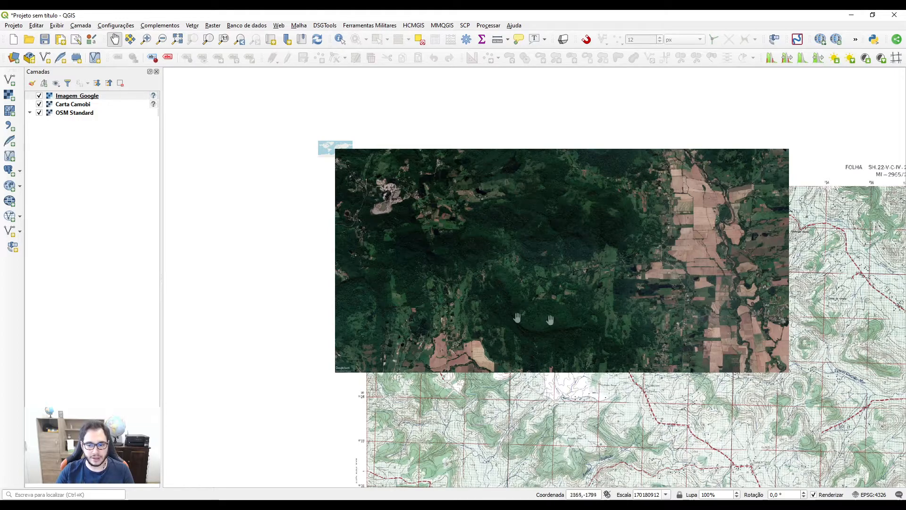
# - Examine the southern part of the Carta Camobi map around the town of Camobi and its coordinate read-out
pyautogui.moveTo(621, 382); pyautogui.dragTo(606, 143)
pyautogui.moveTo(419, 337); pyautogui.dragTo(419, 221)
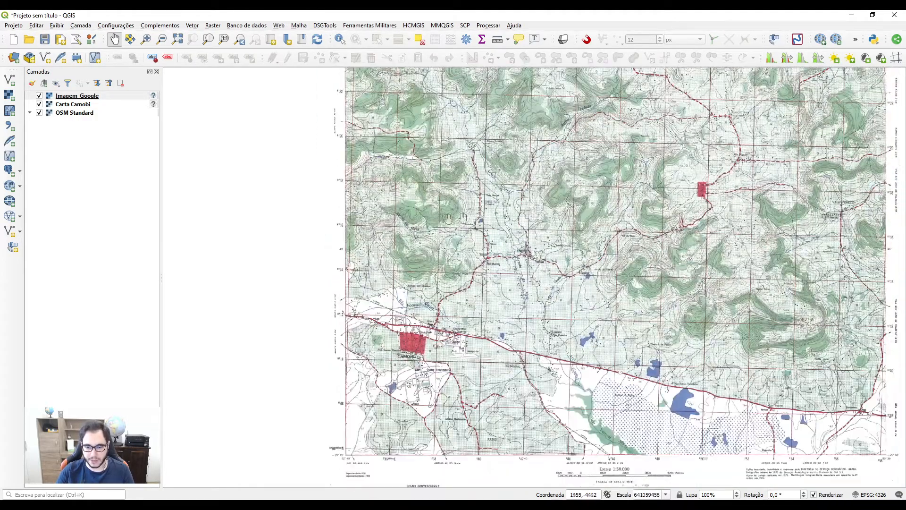
pyautogui.scroll(1, 419, 222)
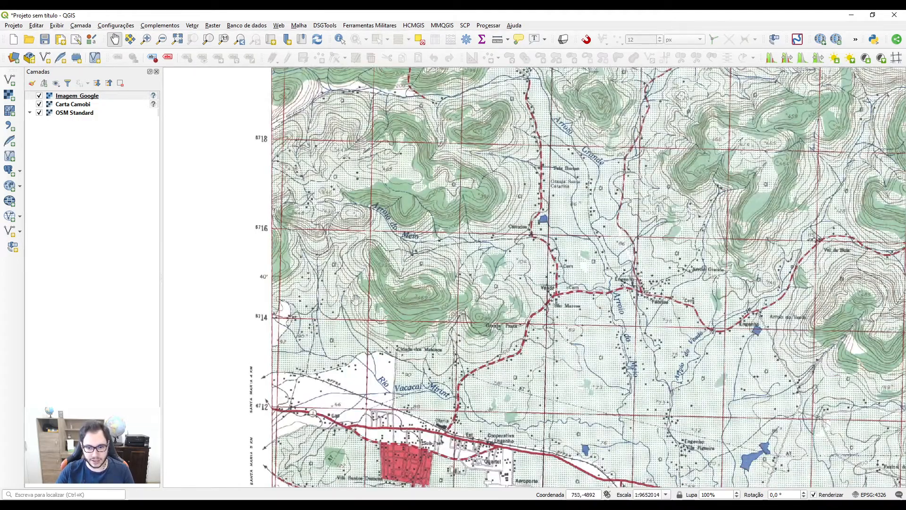
pyautogui.scroll(-3, 331, 261)
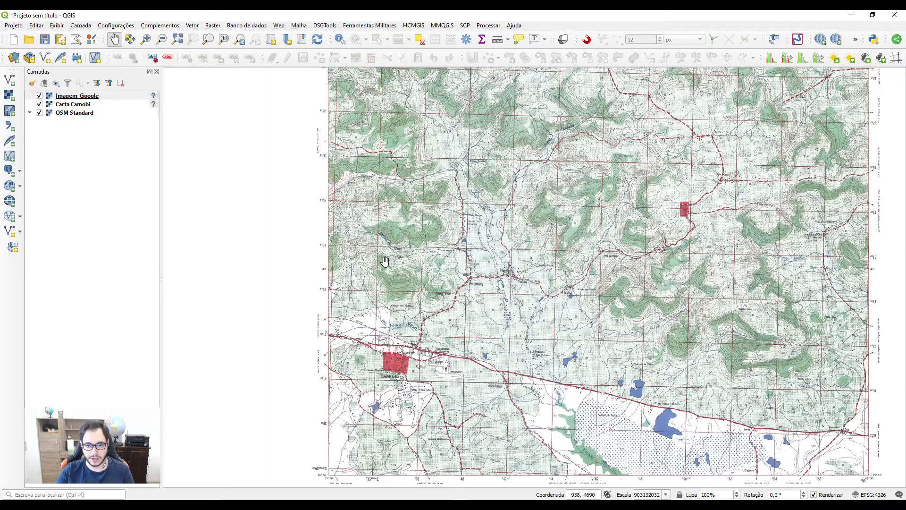
# - Return to the Google image and examine how the OSM world map overlaps its corner at a closer scale
pyautogui.moveTo(500, 95); pyautogui.dragTo(496, 293)
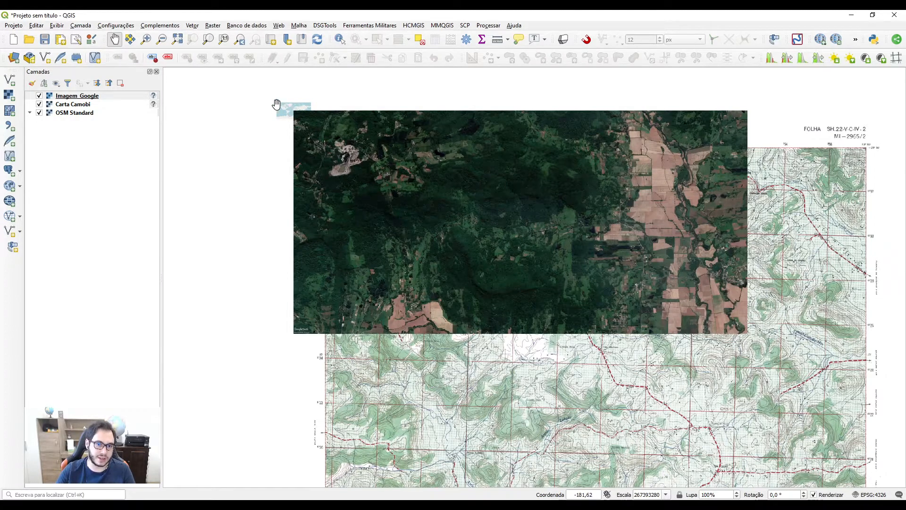
pyautogui.scroll(2, 302, 105)
pyautogui.scroll(2, 274, 107)
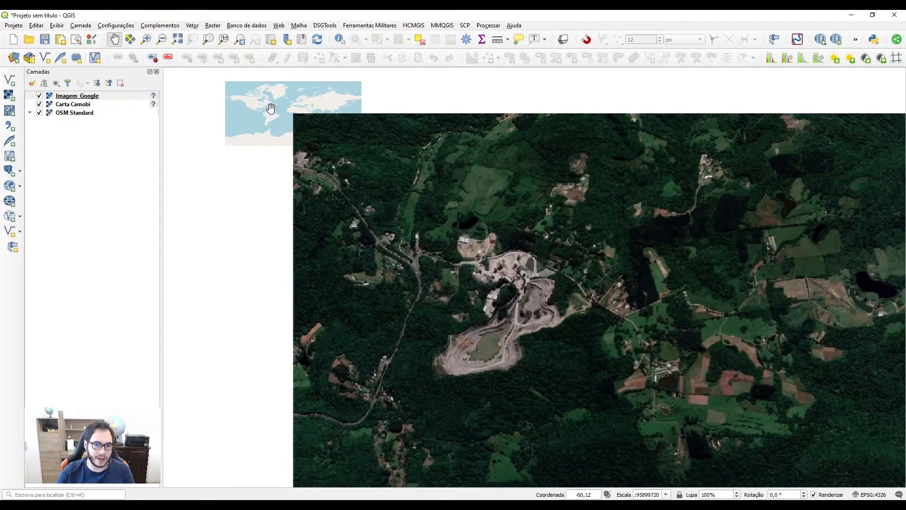
pyautogui.moveTo(269, 107); pyautogui.dragTo(336, 178)
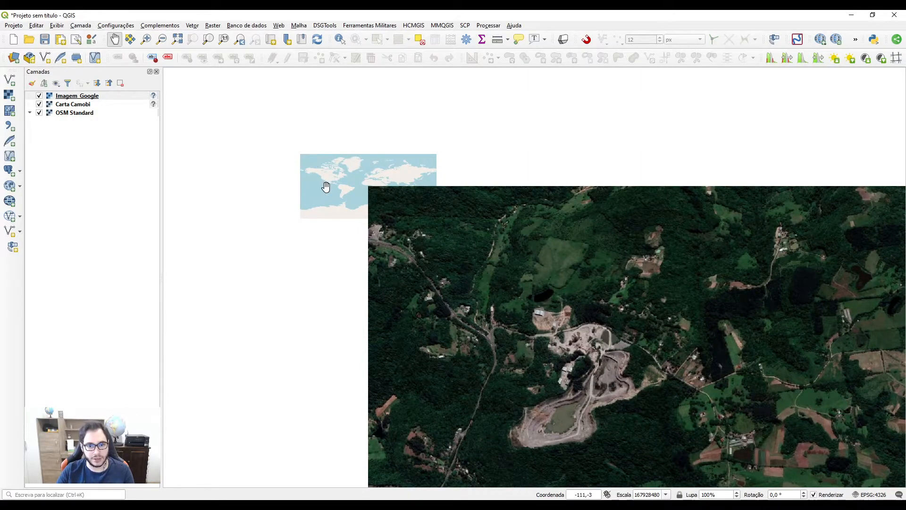
pyautogui.scroll(-1, 325, 187)
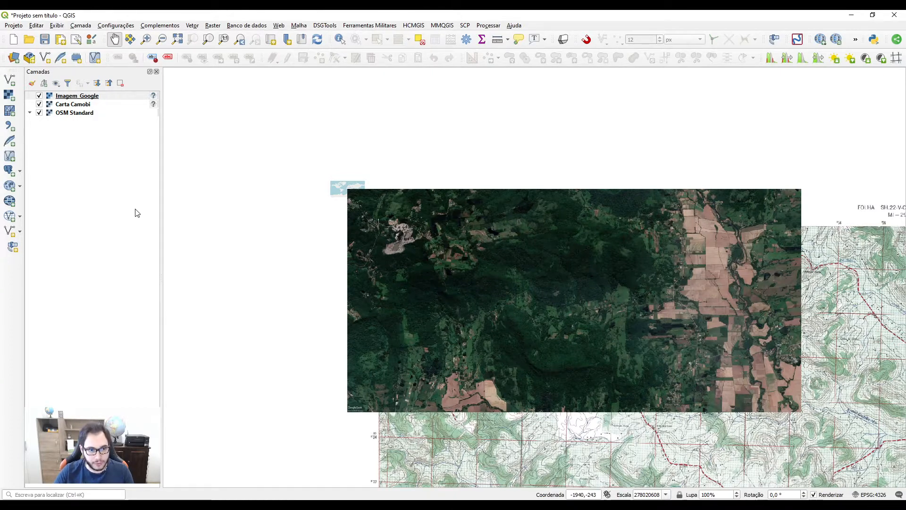
# - Remove the Imagem_Google, Carta Camobi and OSM Standard layers from the project
pyautogui.click(213, 26)
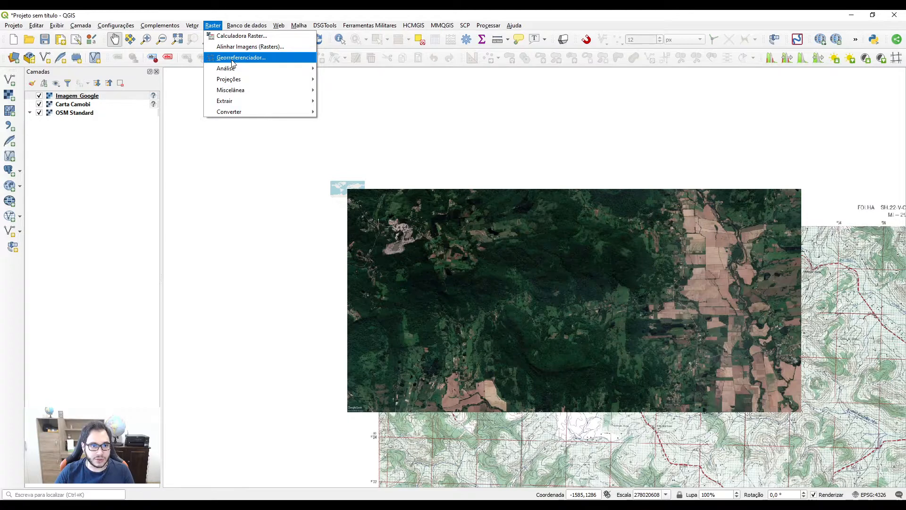
pyautogui.click(86, 178)
pyautogui.moveTo(97, 148); pyautogui.dragTo(98, 95)
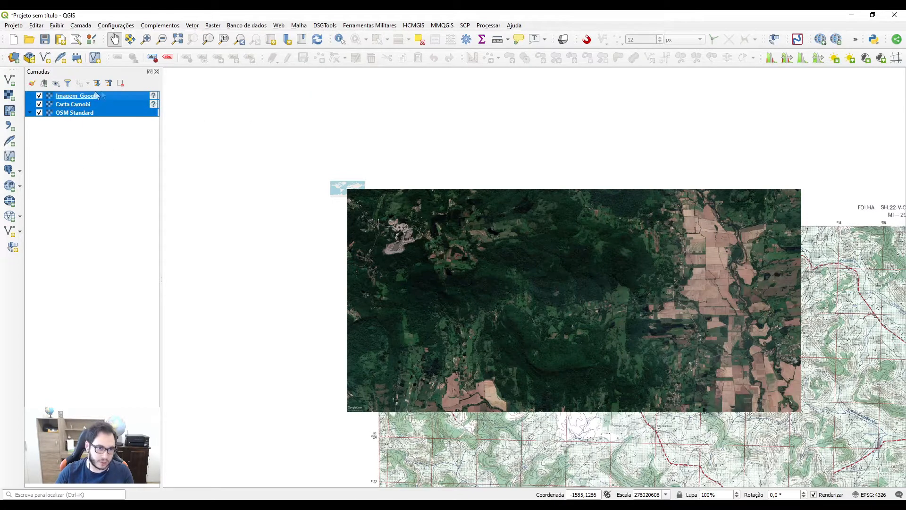
pyautogui.click(119, 84)
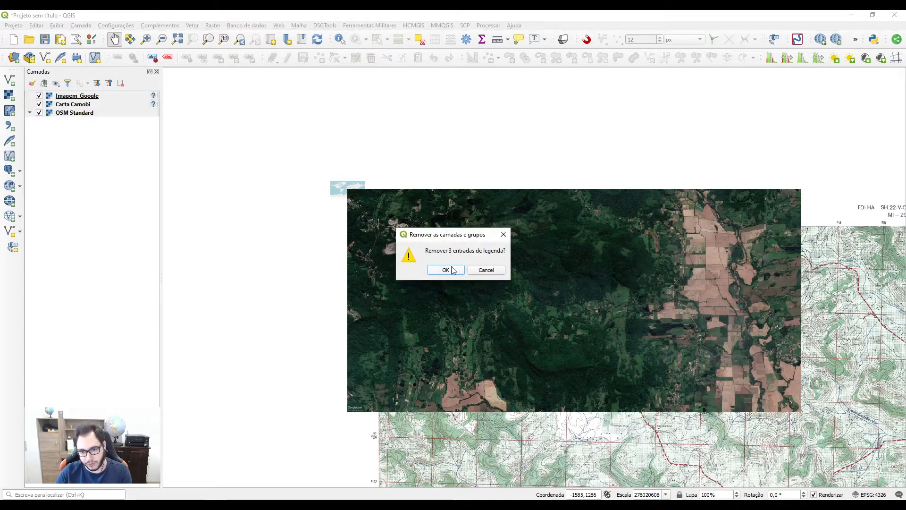
pyautogui.click(449, 268)
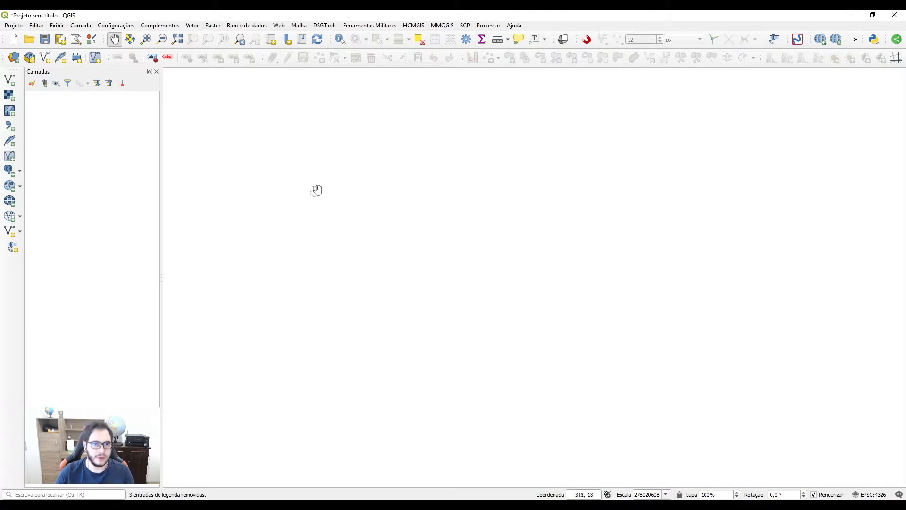
# - Look up the Georreferenciador GDAL plugin among the installed plugins and view its details
pyautogui.click(213, 25)
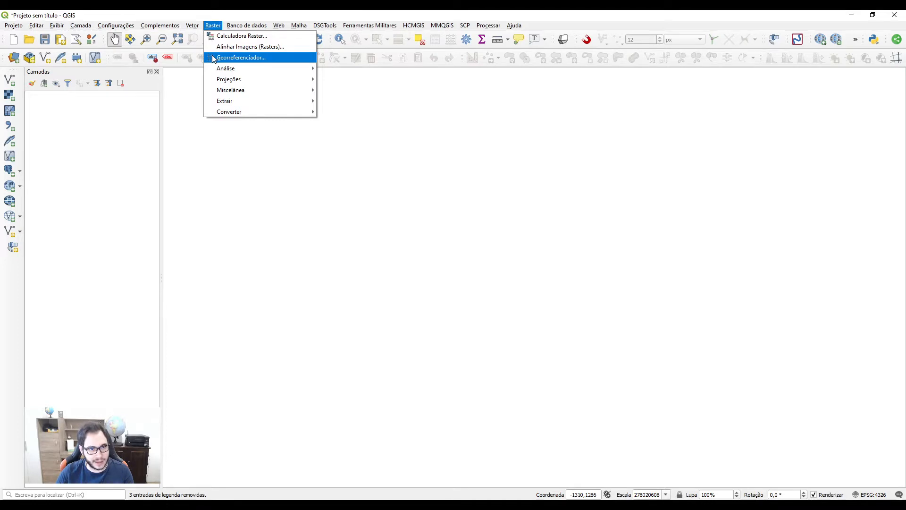
pyautogui.click(161, 26)
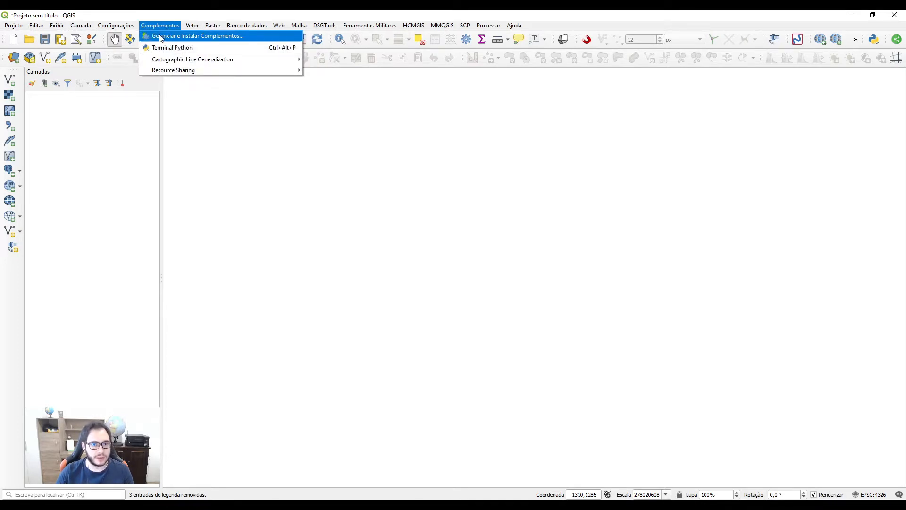
pyautogui.click(160, 37)
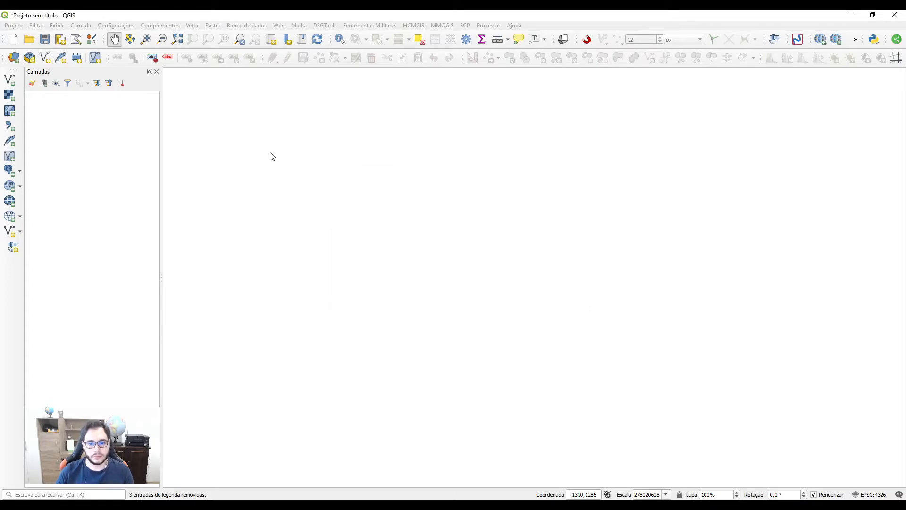
pyautogui.click(288, 211)
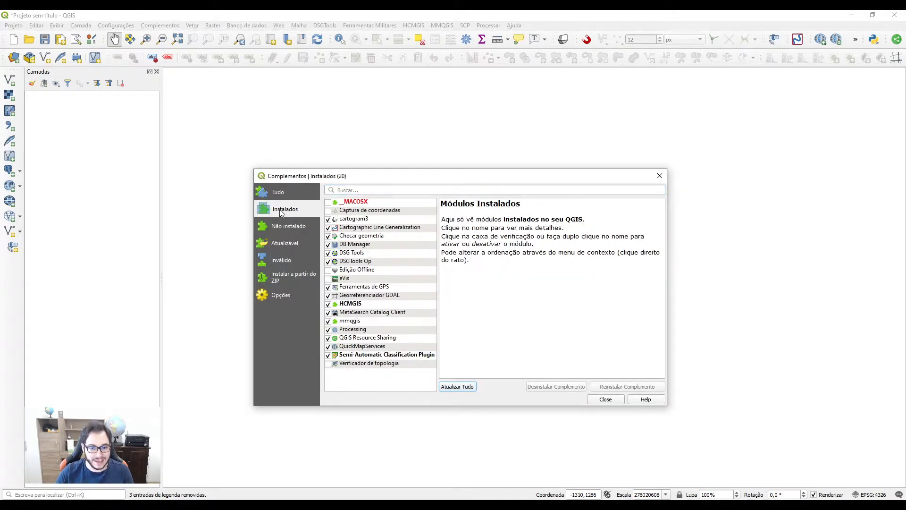
pyautogui.click(354, 296)
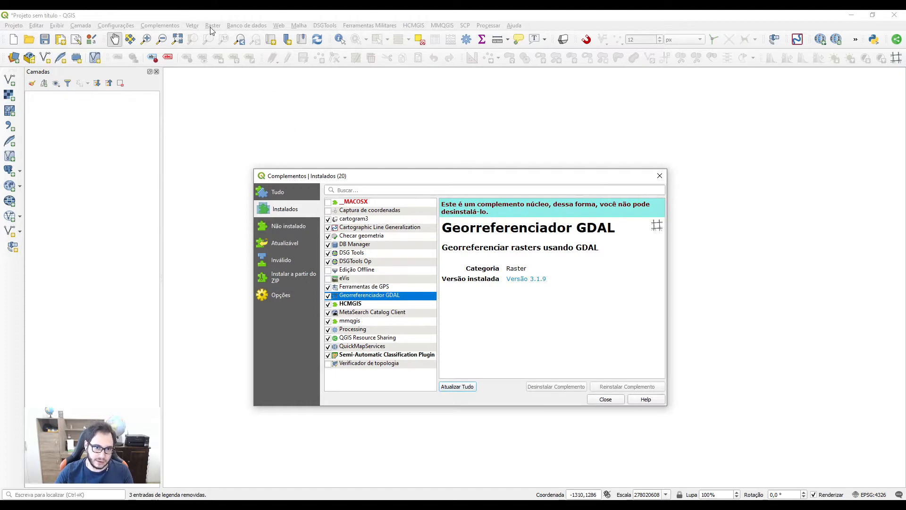
# - Disable the Georreferenciador GDAL plugin, enable it again and close the plugin manager
pyautogui.click(329, 296)
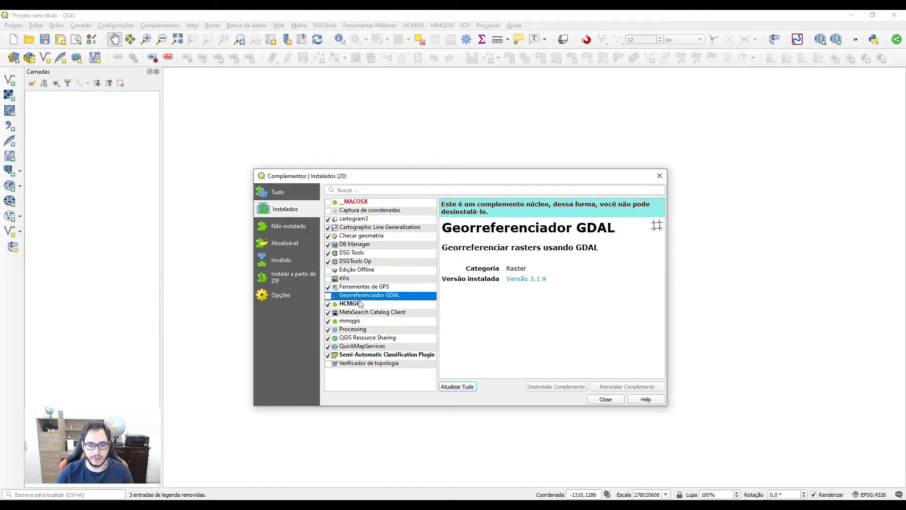
pyautogui.click(329, 296)
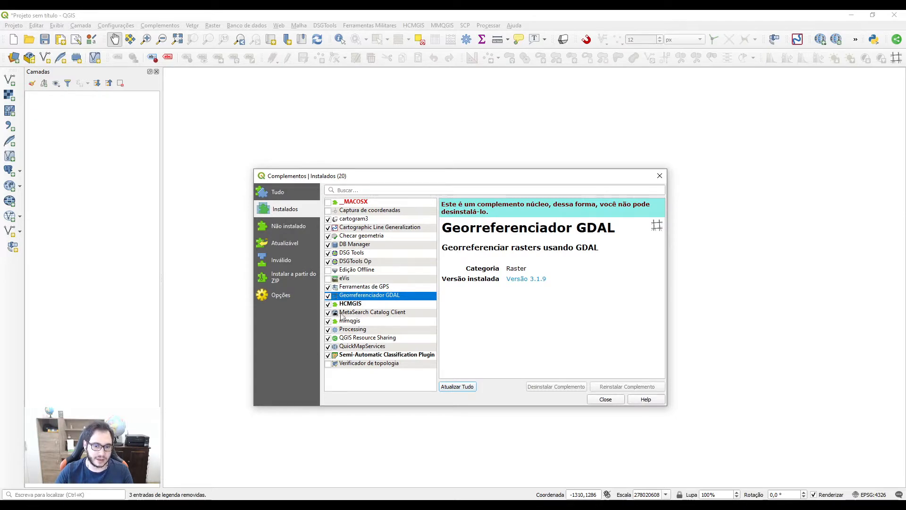
pyautogui.click(606, 399)
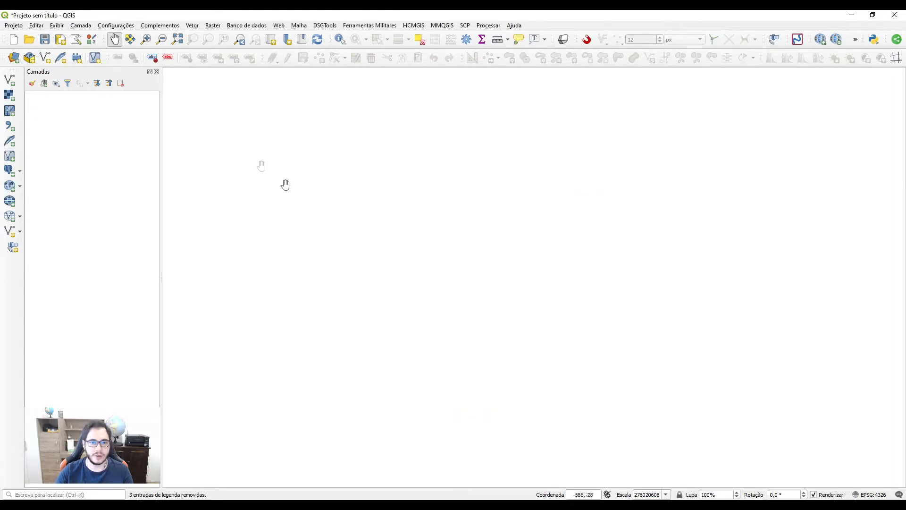
# - Open the Georeferencer and load the Carta Camobi raster from C:\Projeto\Georreferenciamento
pyautogui.click(215, 26)
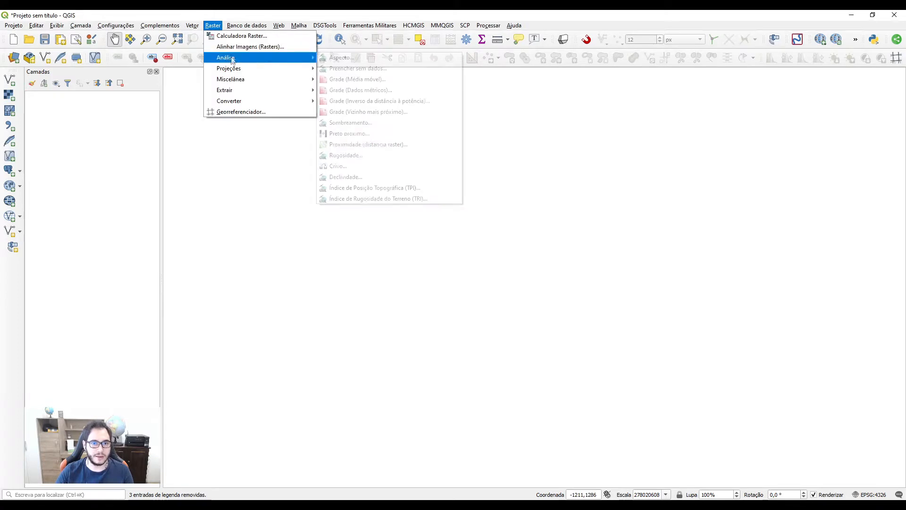
pyautogui.click(237, 113)
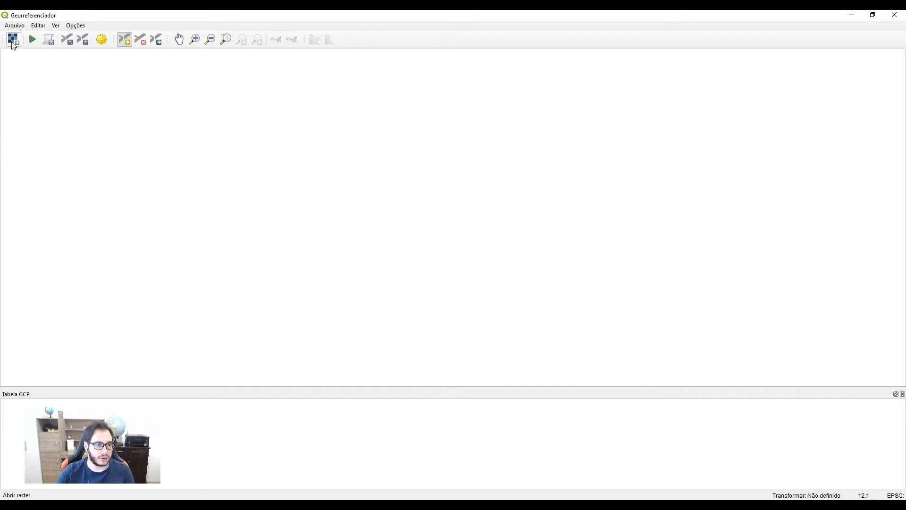
pyautogui.click(14, 42)
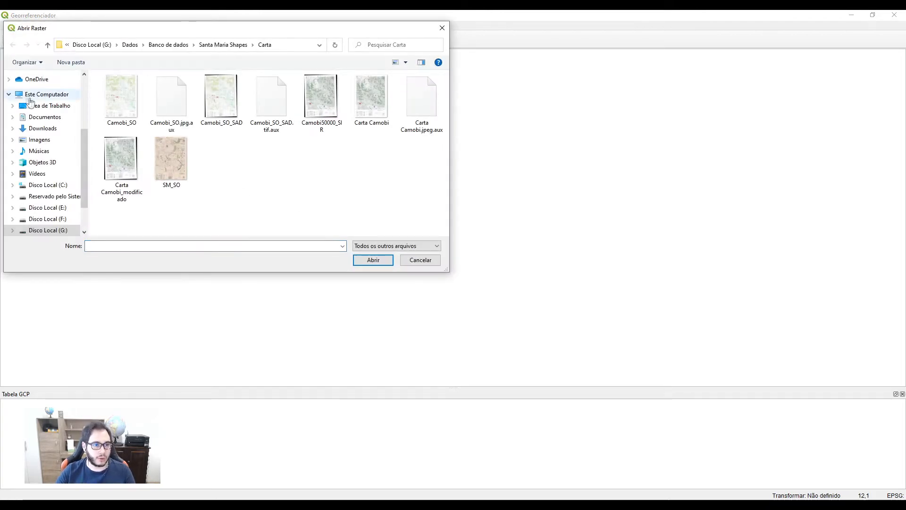
pyautogui.click(60, 185)
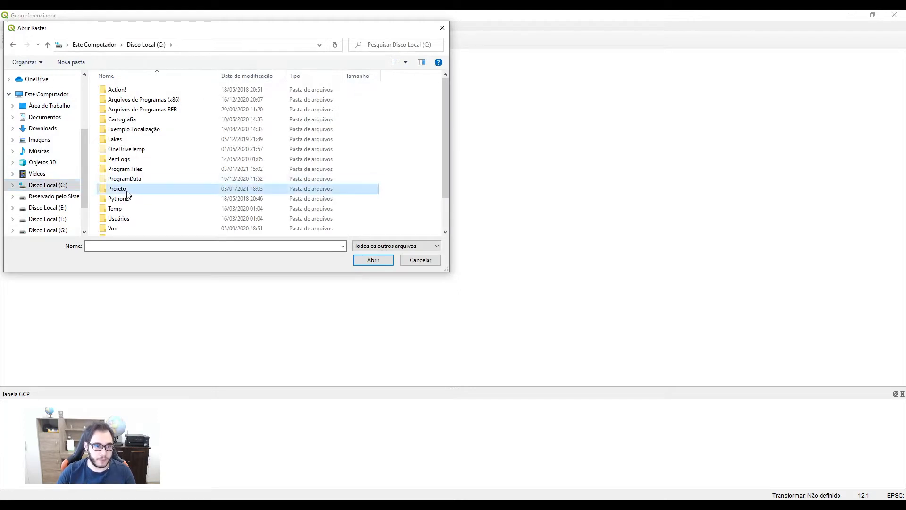
pyautogui.doubleClick(133, 180)
pyautogui.doubleClick(125, 95)
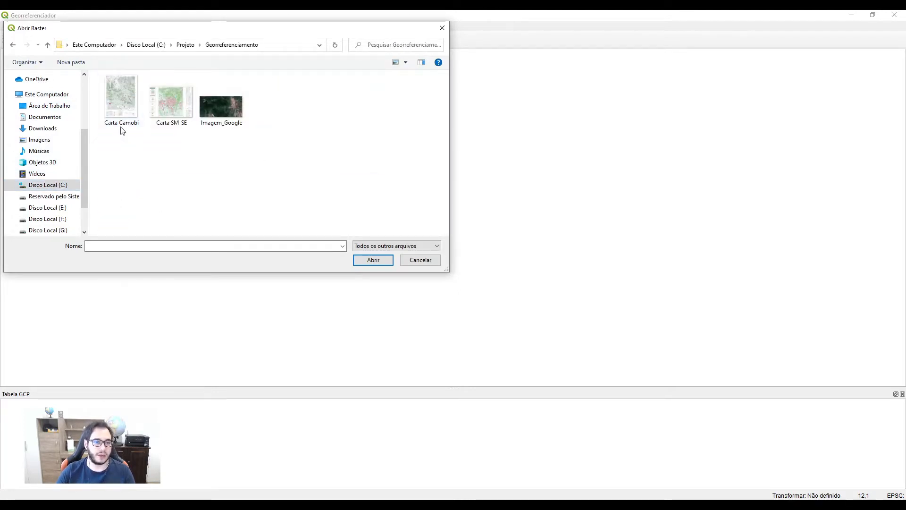
pyautogui.click(119, 111)
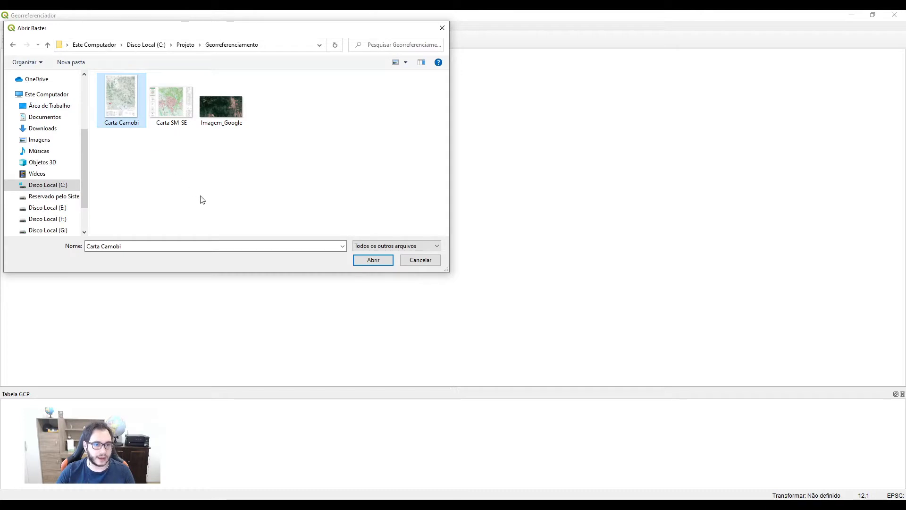
pyautogui.click(373, 260)
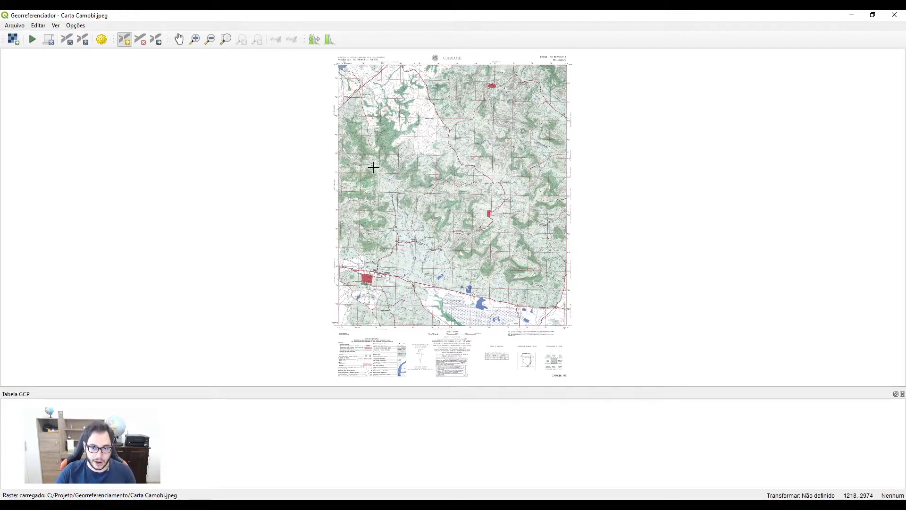
# - Examine the grid and geographic coordinates printed at the north-west corner of the Camobi map
pyautogui.scroll(5, 358, 174)
pyautogui.scroll(4, 382, 196)
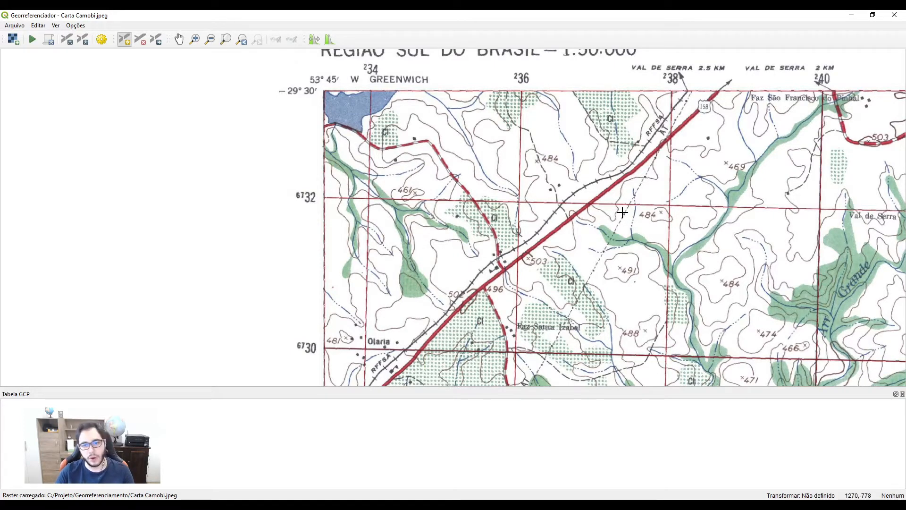
pyautogui.scroll(-3, 605, 218)
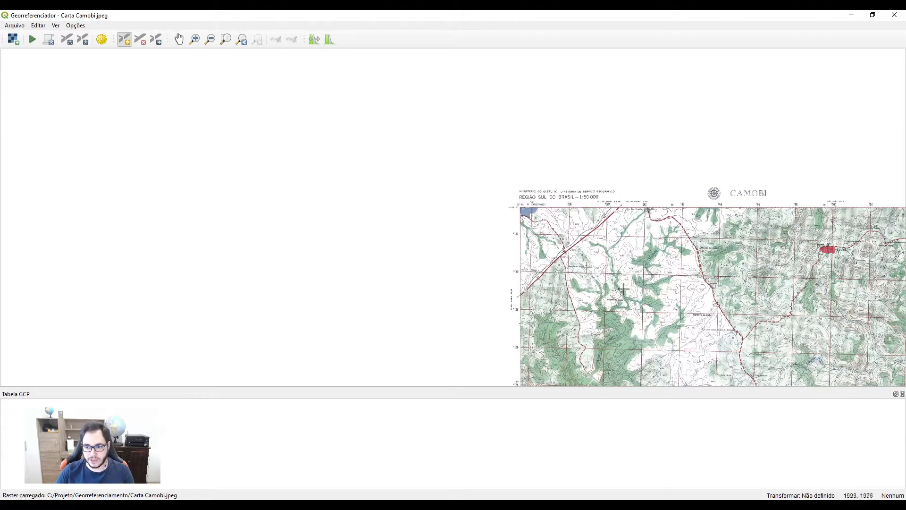
# - Read the projection, horizontal datum and UTM origin notes printed below the Camobi map
pyautogui.press('Right')
pyautogui.press('Down')
pyautogui.press('Down')
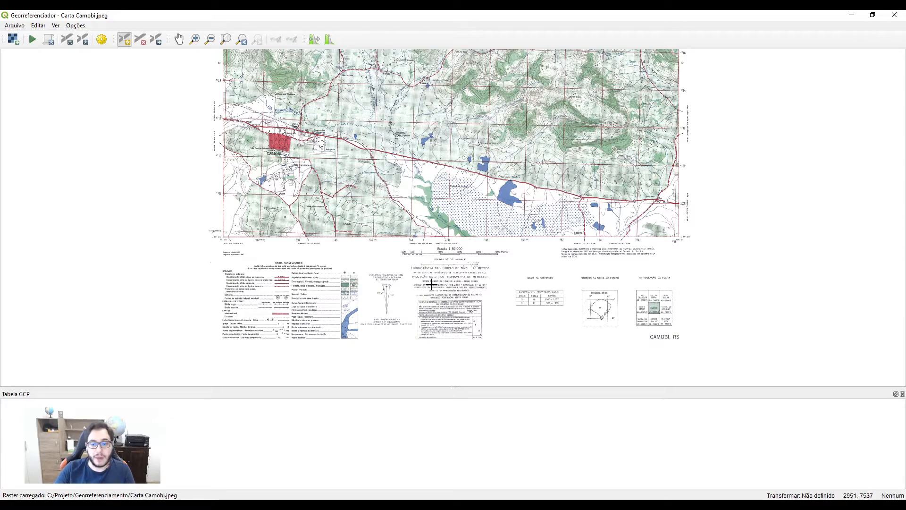
pyautogui.scroll(3, 435, 283)
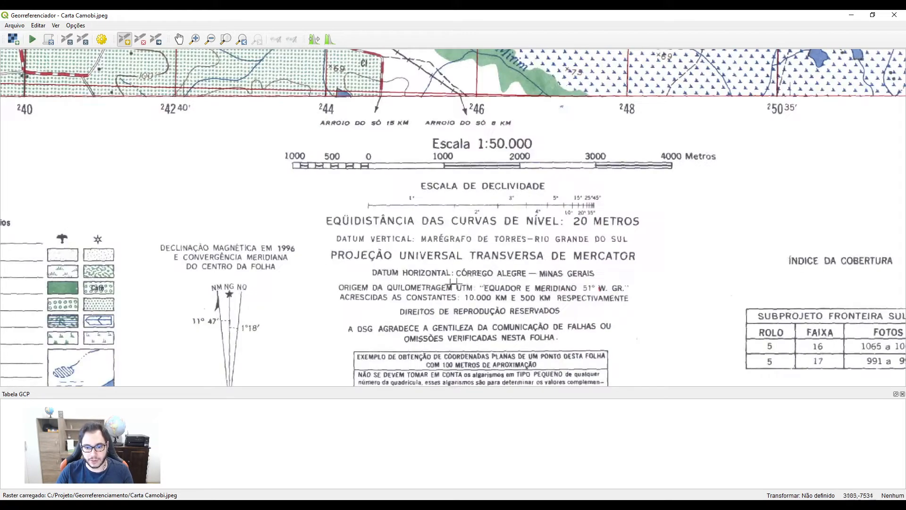
# - Examine the datum and projection notes below the Camobi map and the sheet index code at its north-east corner
pyautogui.moveTo(498, 280); pyautogui.dragTo(438, 262)
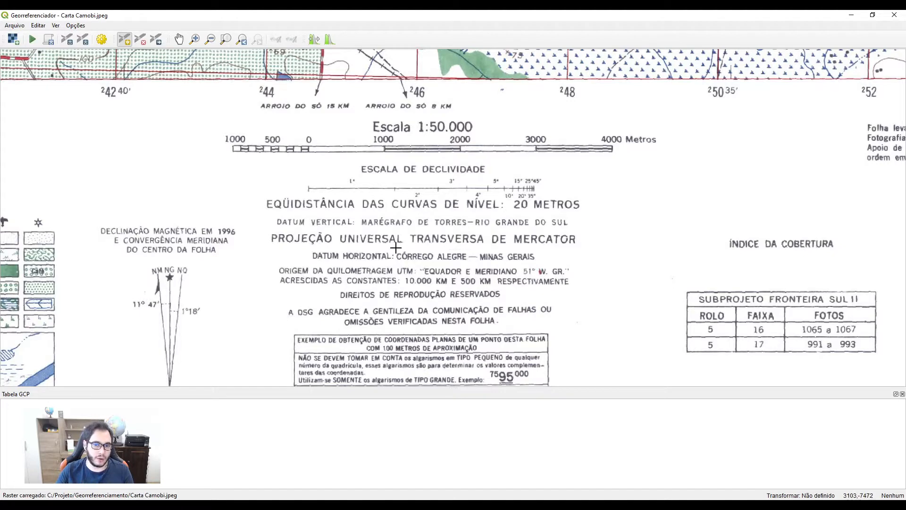
pyautogui.moveTo(208, 152); pyautogui.dragTo(328, 261)
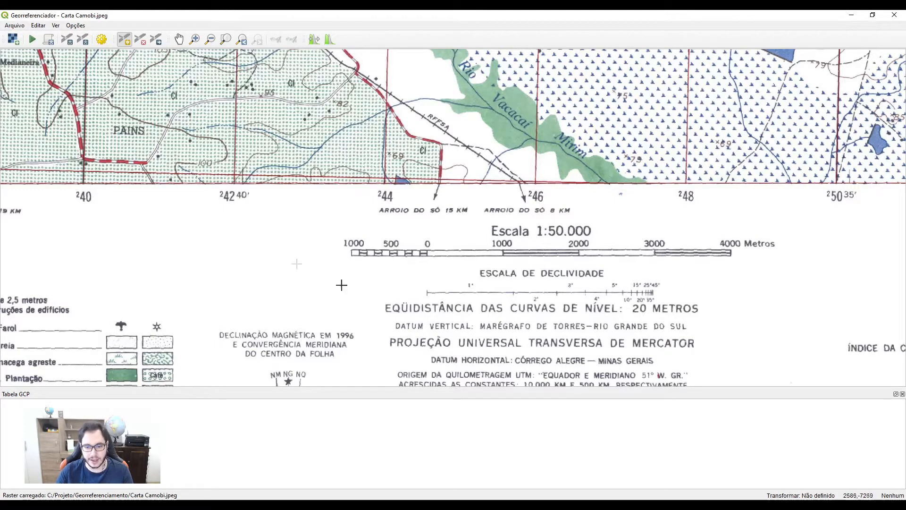
pyautogui.scroll(-2, 241, 192)
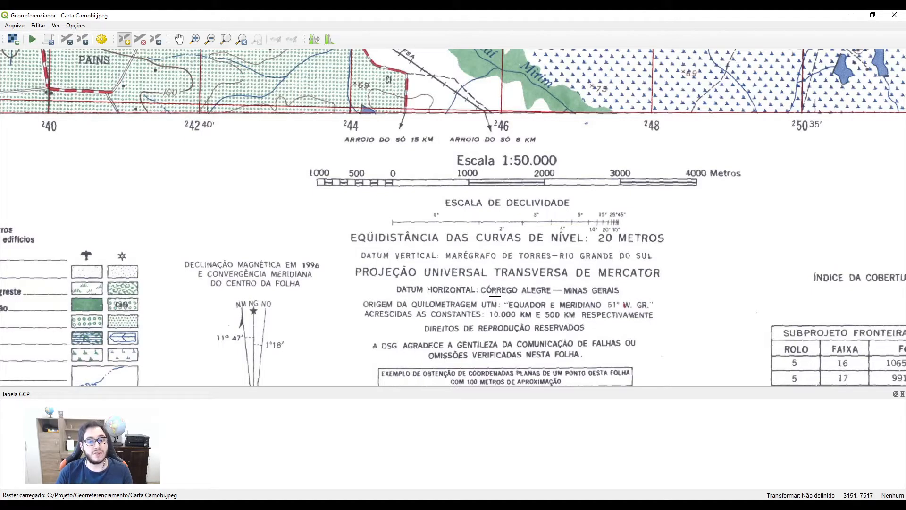
pyautogui.scroll(-2, 497, 296)
pyautogui.moveTo(537, 250); pyautogui.dragTo(619, 216)
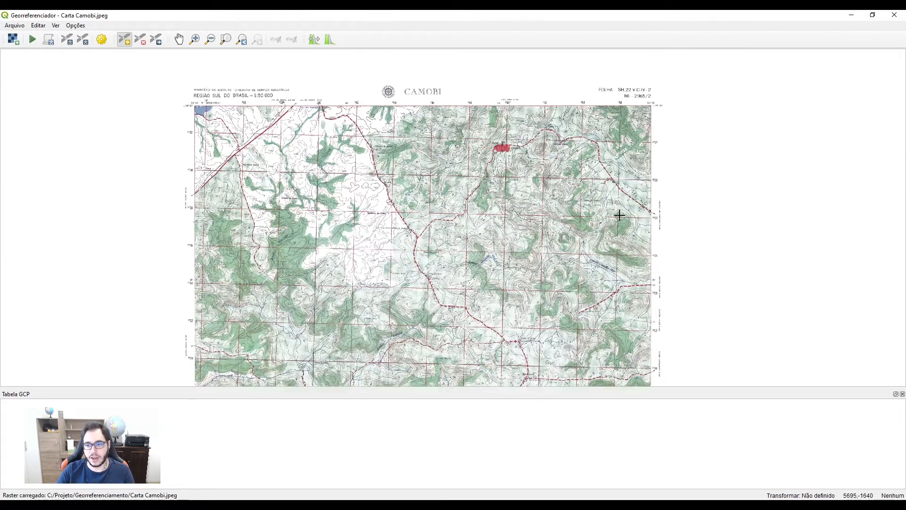
pyautogui.scroll(3, 607, 196)
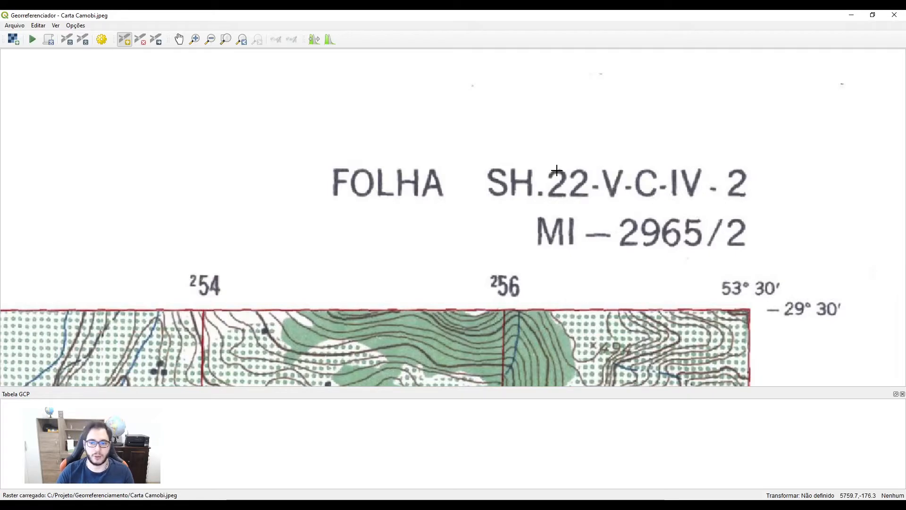
pyautogui.scroll(-6, 556, 169)
pyautogui.scroll(2, 476, 182)
pyautogui.scroll(4, 421, 306)
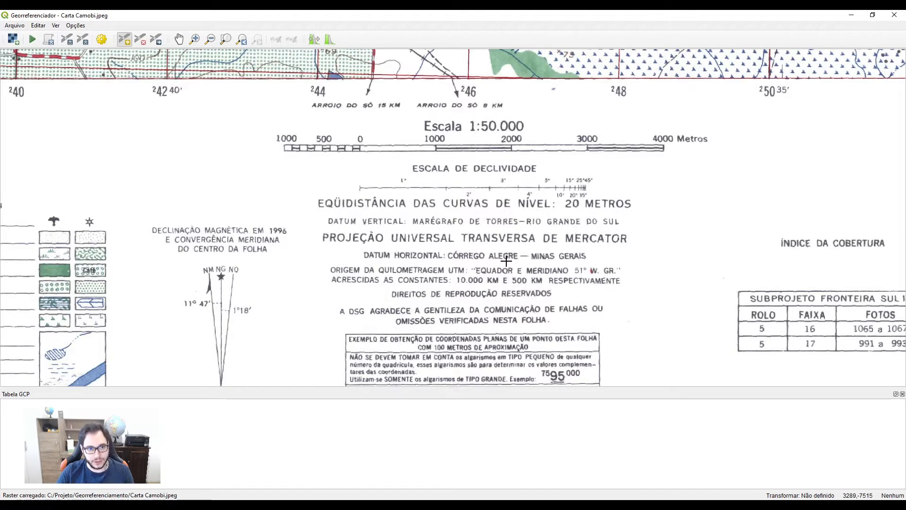
# - In the transformation settings, set the target coordinate system to Corrego Alegre 1970-72 / UTM zone 22S (EPSG:22522)
pyautogui.click(102, 40)
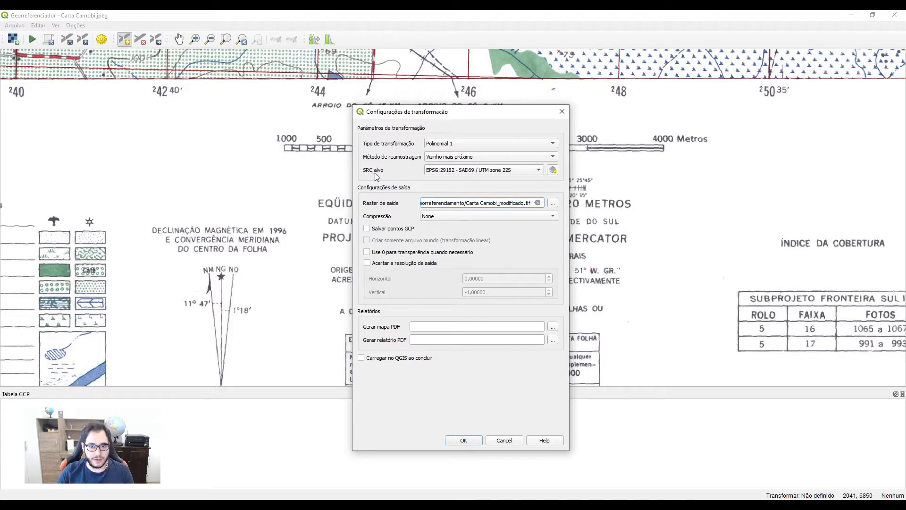
pyautogui.click(553, 171)
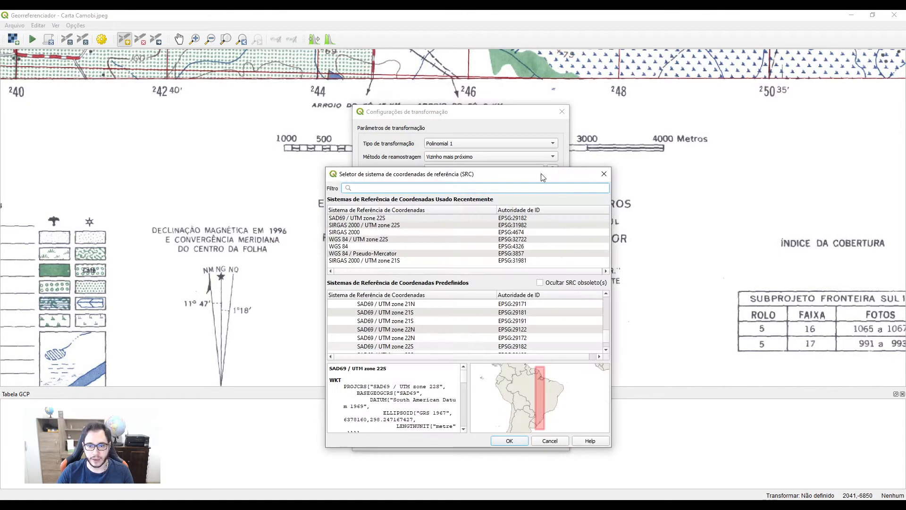
pyautogui.write('correo')
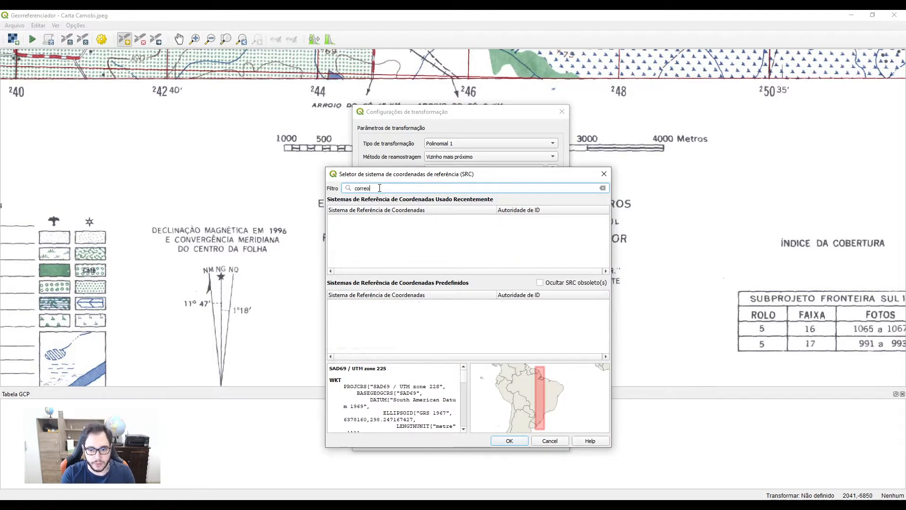
pyautogui.press('BackSpace')
pyautogui.write('go al')
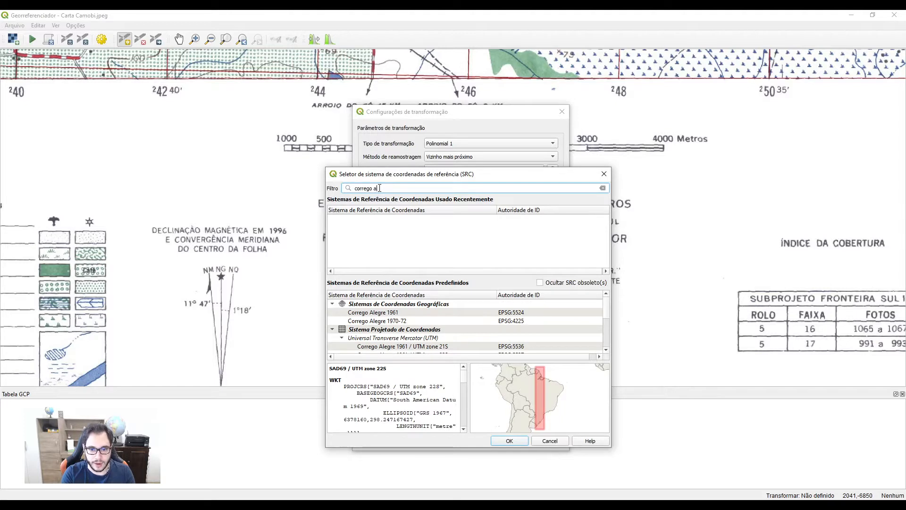
pyautogui.write('egre')
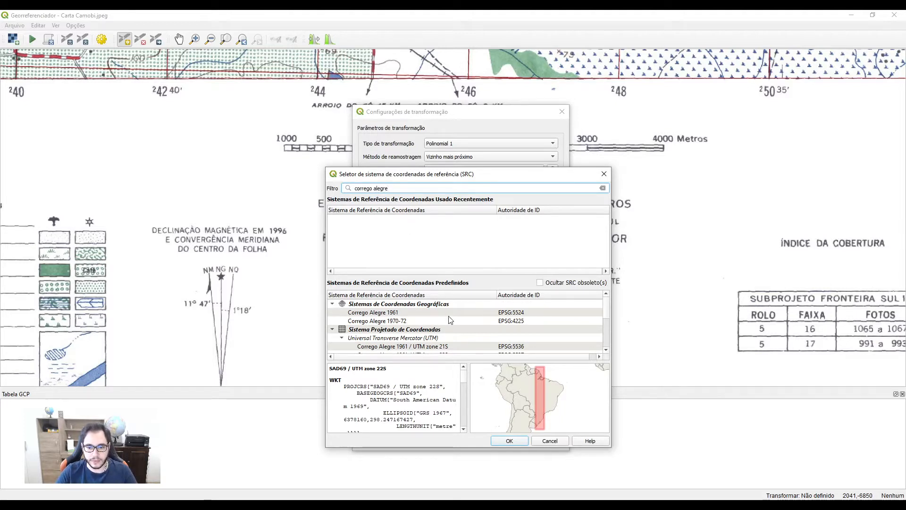
pyautogui.scroll(-1, 449, 315)
pyautogui.scroll(-2, 452, 320)
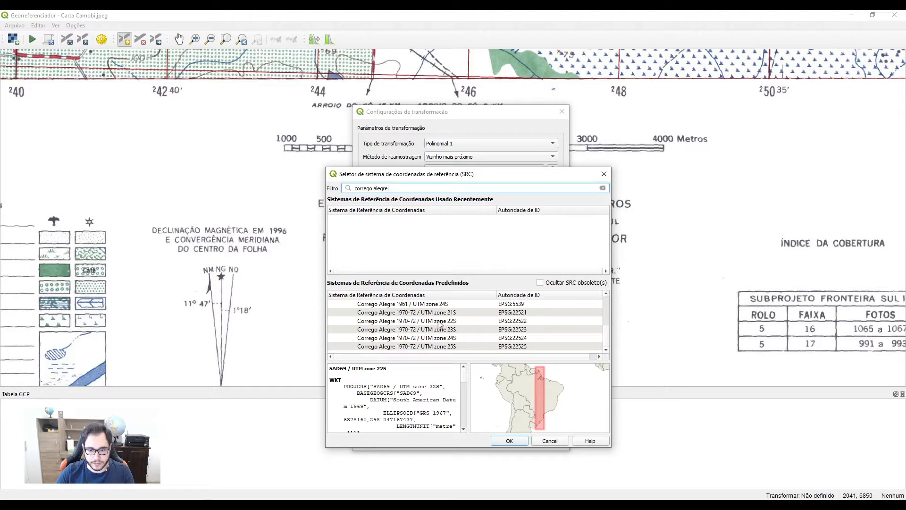
pyautogui.scroll(1, 422, 337)
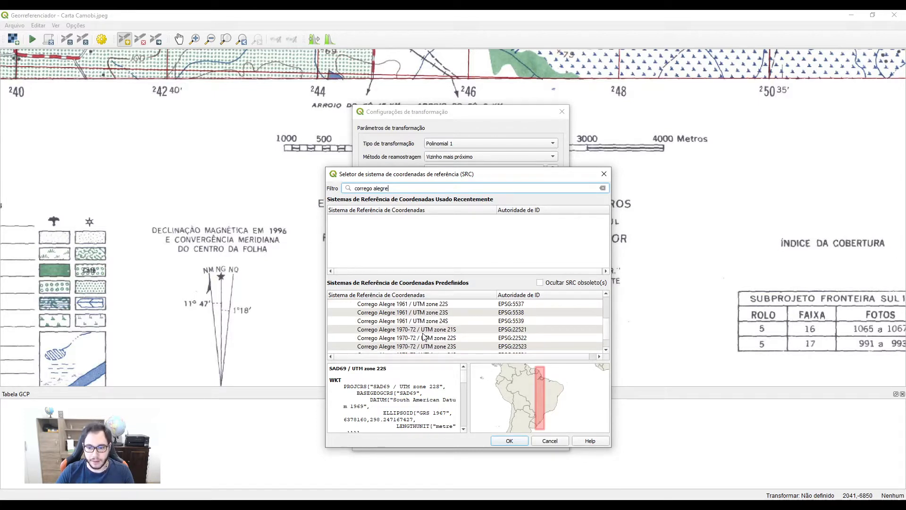
pyautogui.scroll(-1, 404, 346)
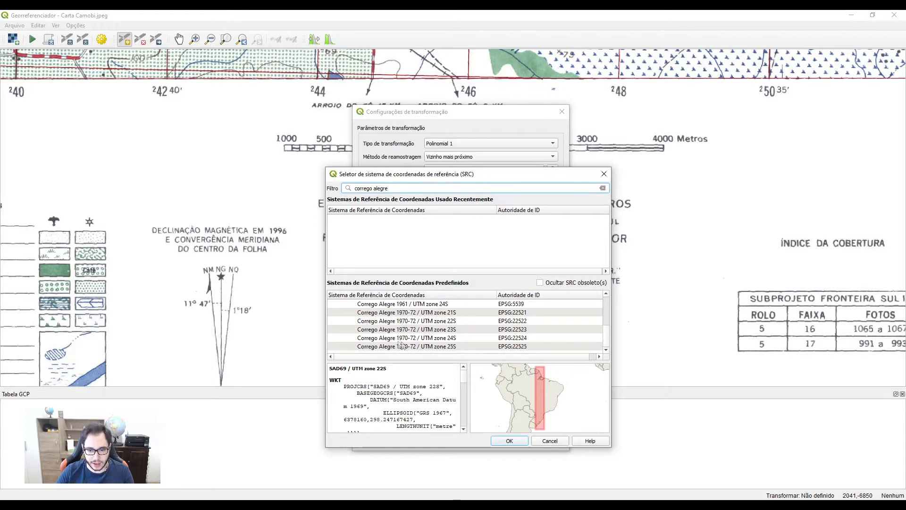
pyautogui.click(399, 321)
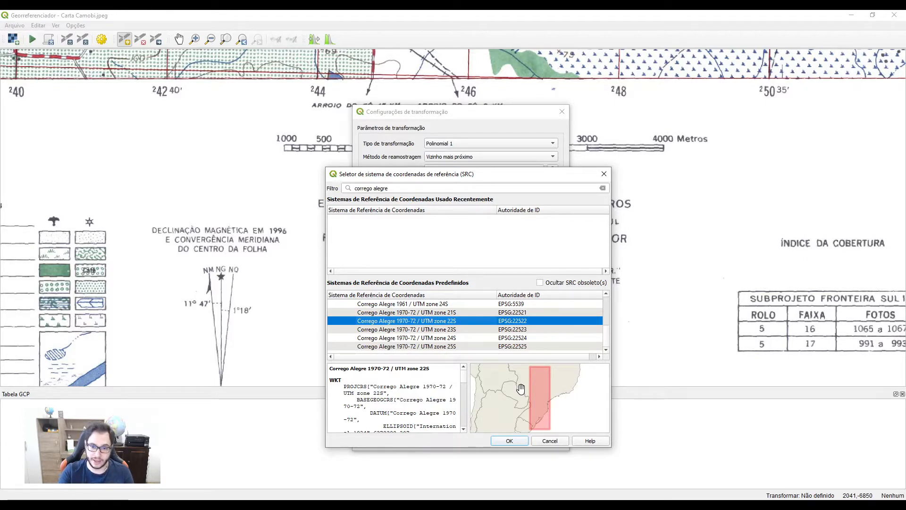
pyautogui.click(510, 441)
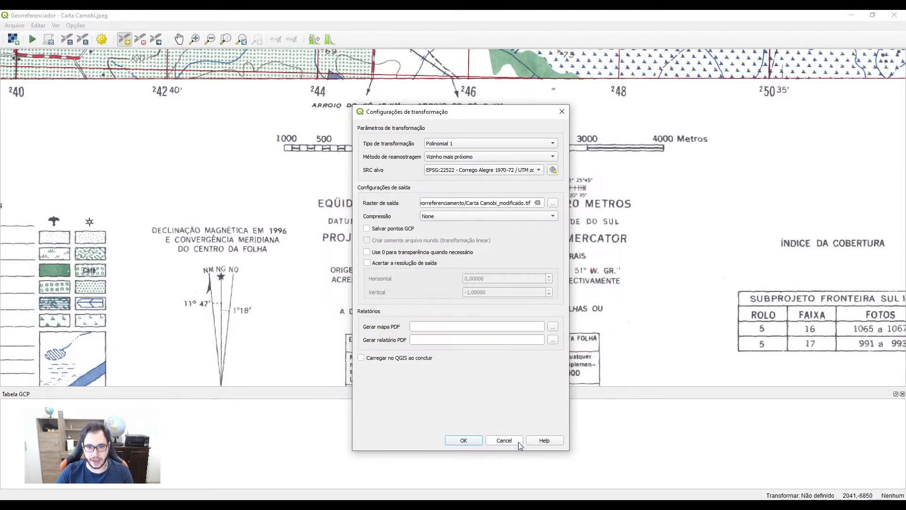
# - Choose Polinomial 1 as the transformation type and Vizinho mais próximo as the resampling method
pyautogui.click(443, 146)
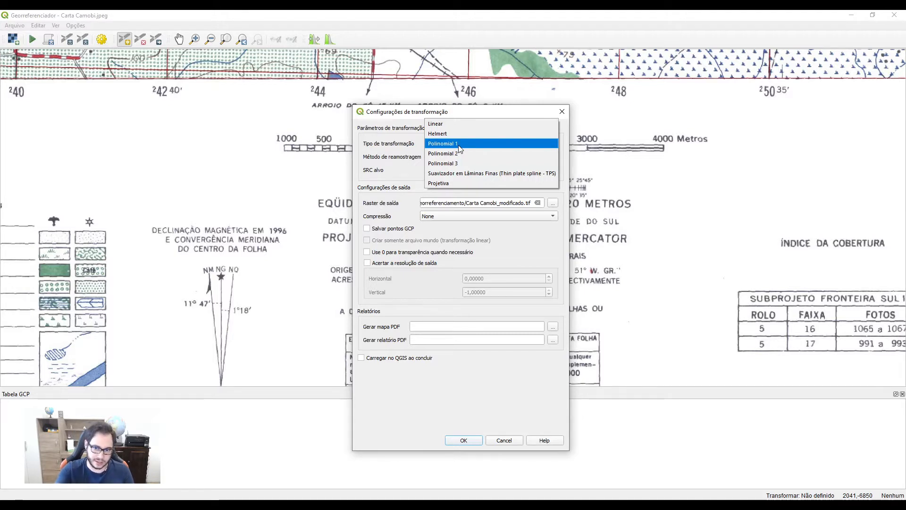
pyautogui.click(459, 146)
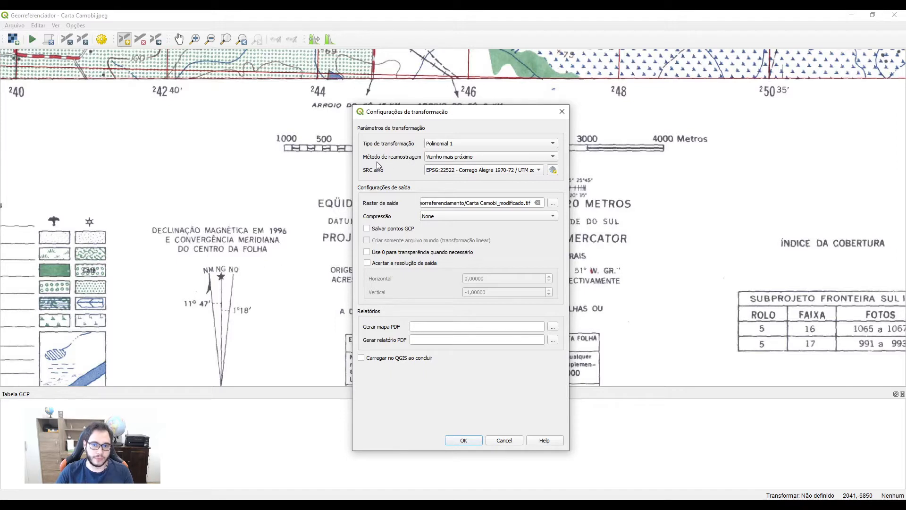
pyautogui.click(442, 157)
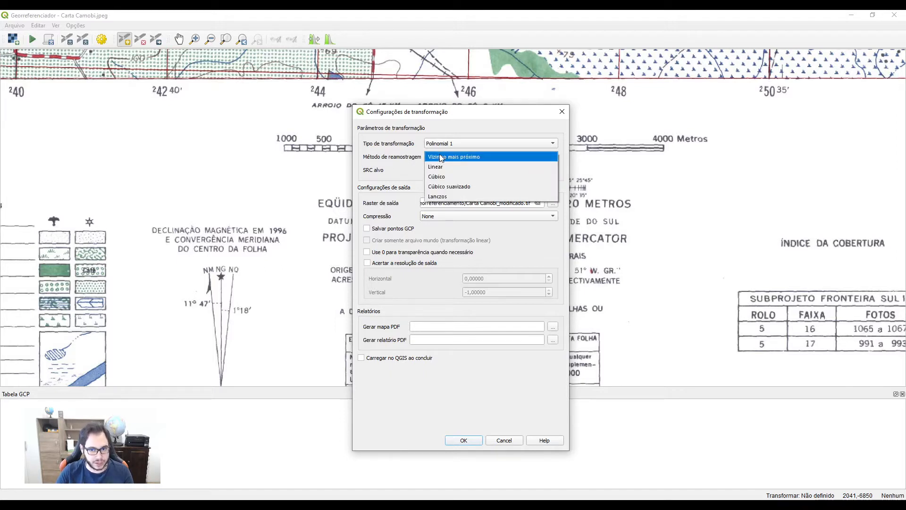
pyautogui.click(440, 155)
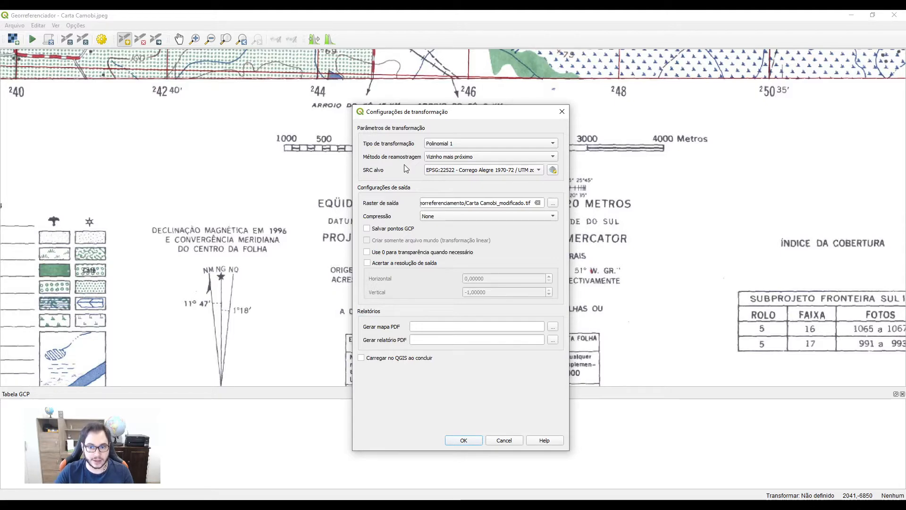
# - Name the output raster Camobi_Corrego in the C:\Projeto\Georreferenciamento folder
pyautogui.click(556, 202)
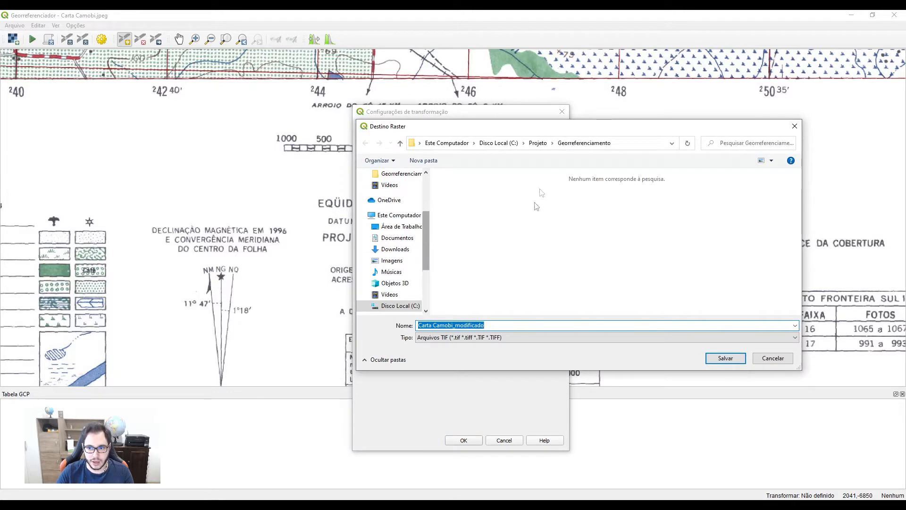
pyautogui.click(497, 328)
pyautogui.hotkey('ctrl', 'a')
pyautogui.write('Camobi_Corrego')
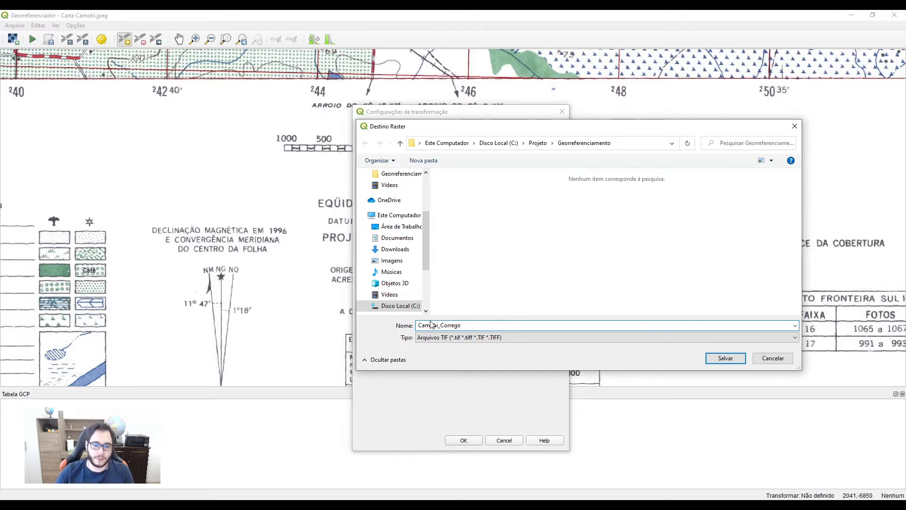
pyautogui.moveTo(462, 326); pyautogui.dragTo(420, 324)
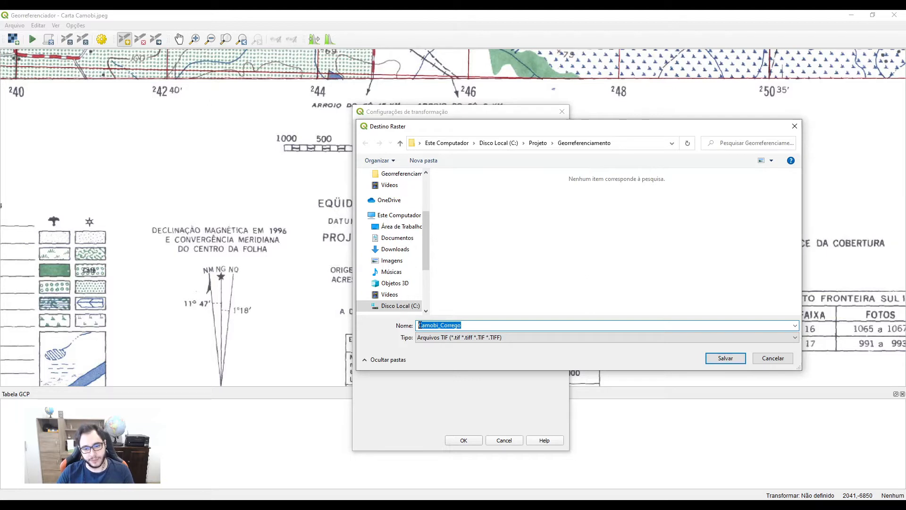
pyautogui.click(450, 324)
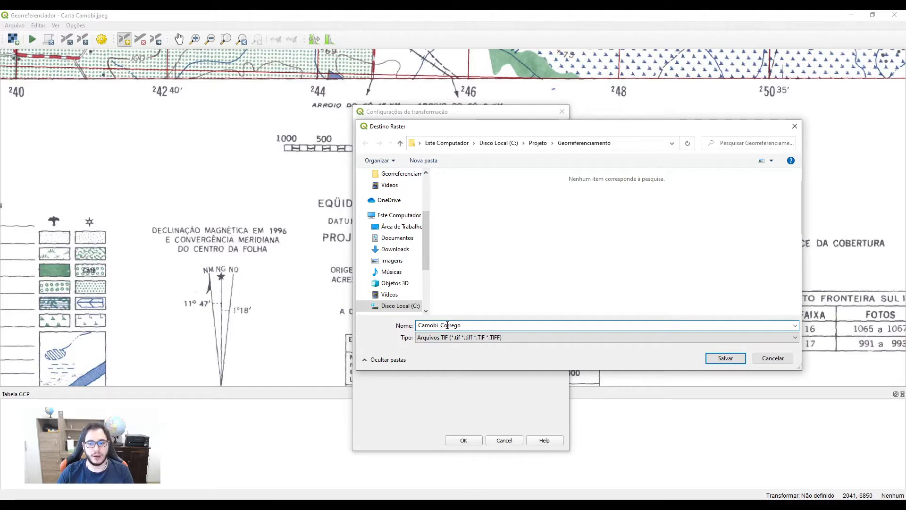
pyautogui.moveTo(461, 324); pyautogui.dragTo(438, 325)
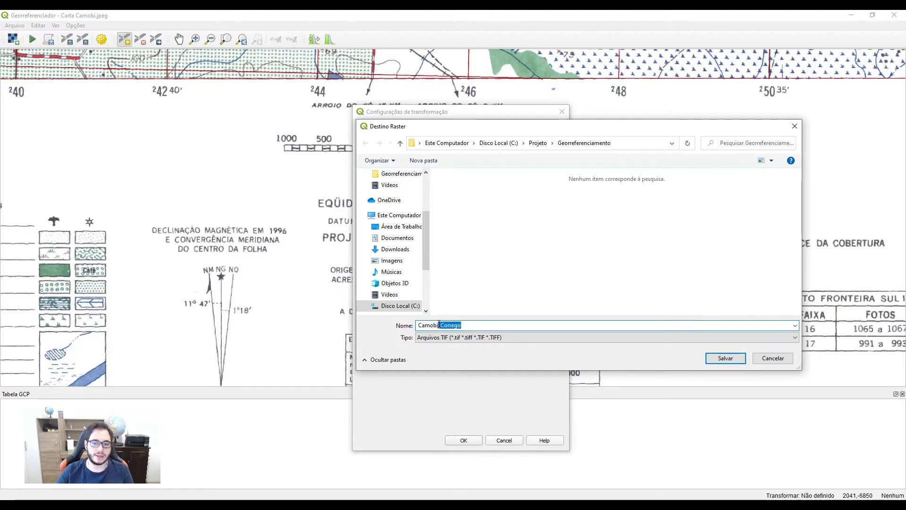
pyautogui.click(439, 325)
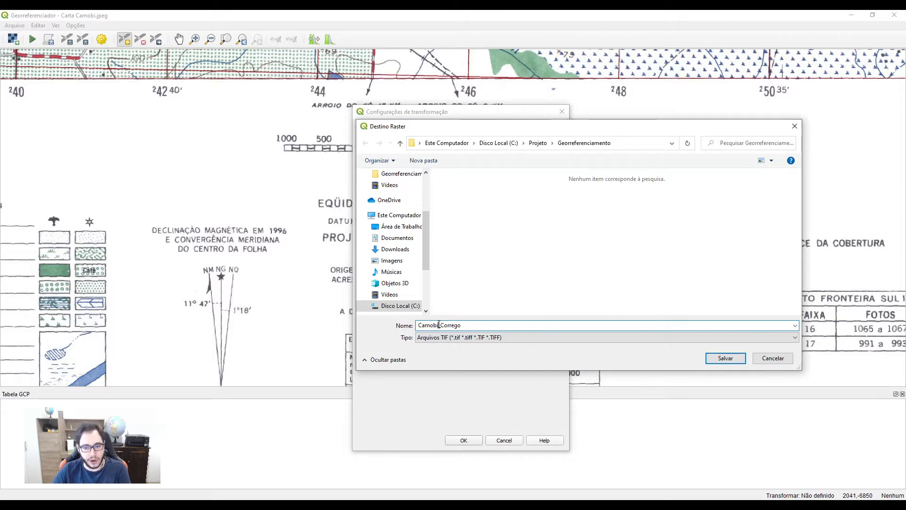
pyautogui.moveTo(440, 325); pyautogui.dragTo(471, 324)
# - Keep the TIF file type for the output raster, save the destination and accept the transformation settings
pyautogui.click(442, 337)
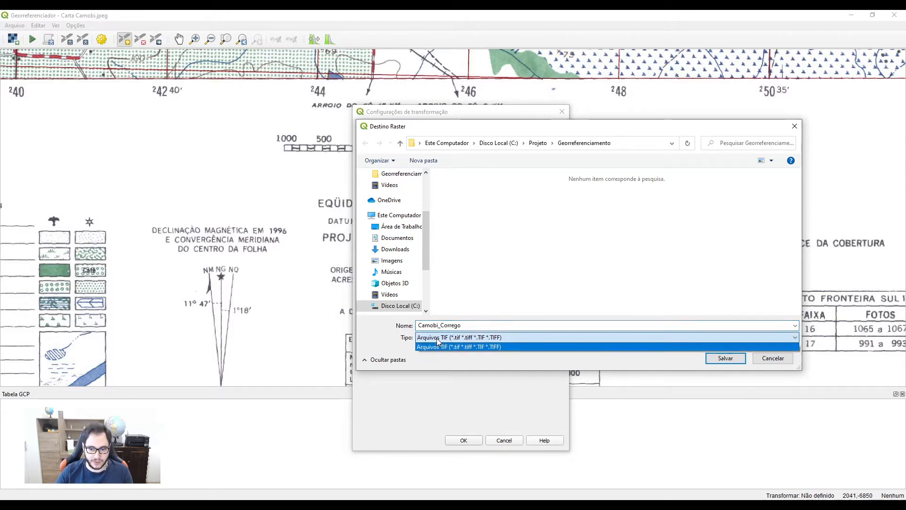
pyautogui.click(442, 338)
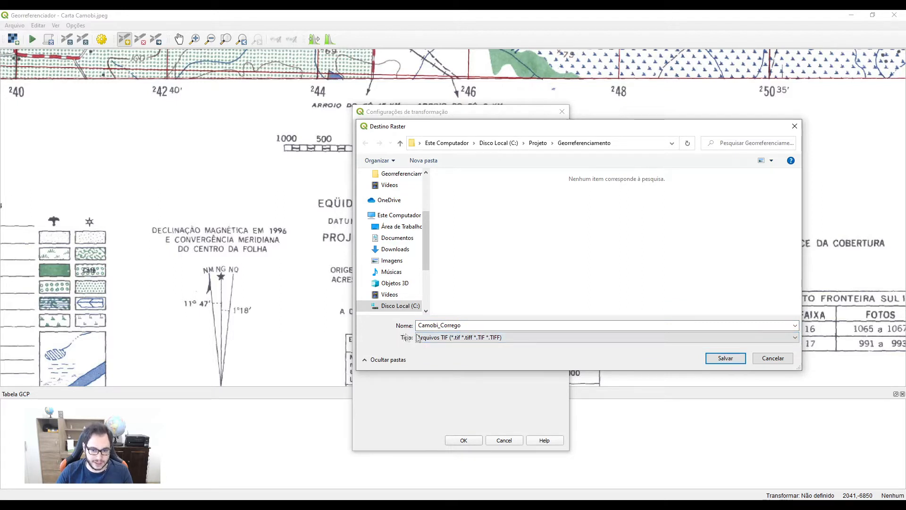
pyautogui.click(441, 337)
pyautogui.click(441, 337)
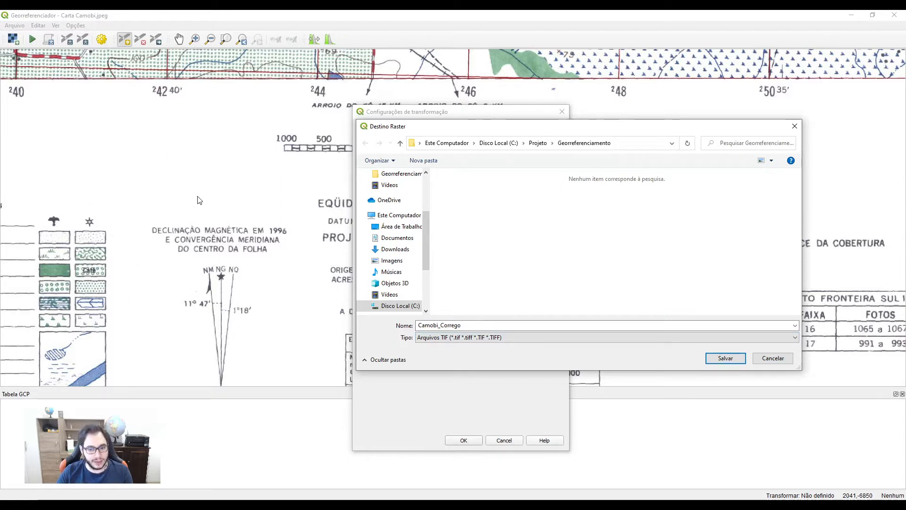
pyautogui.click(453, 339)
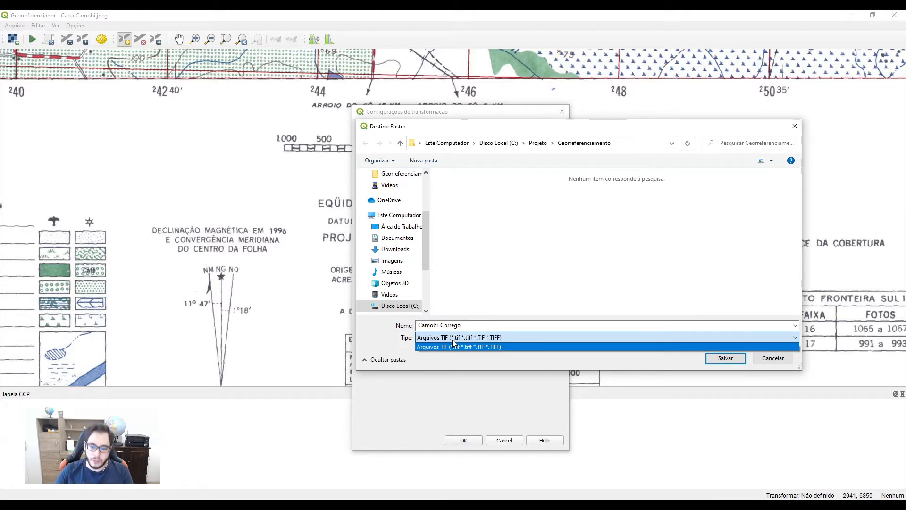
pyautogui.click(452, 339)
pyautogui.click(735, 360)
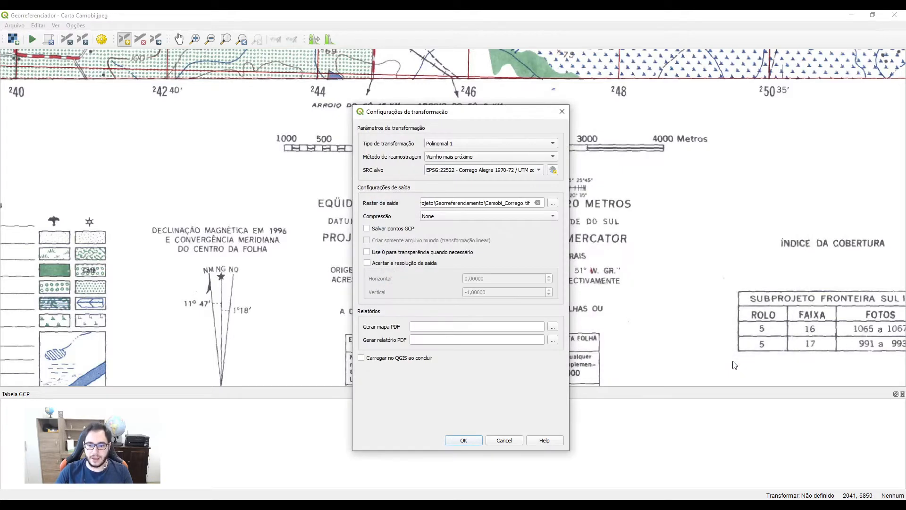
pyautogui.click(462, 441)
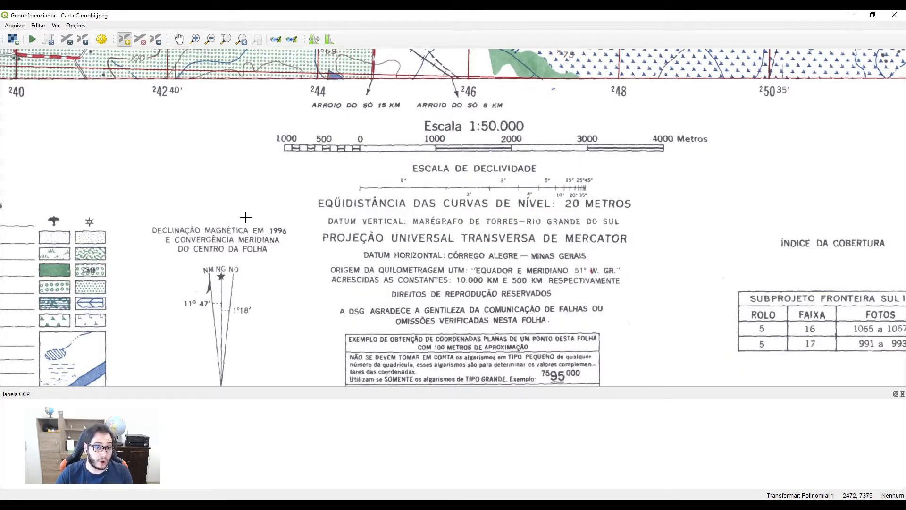
# - Place the first control point on the crossing of grid lines 234 and 6732 near the map's upper-left corner
pyautogui.scroll(-3, 243, 210)
pyautogui.moveTo(242, 203); pyautogui.dragTo(346, 302)
pyautogui.scroll(2, 319, 99)
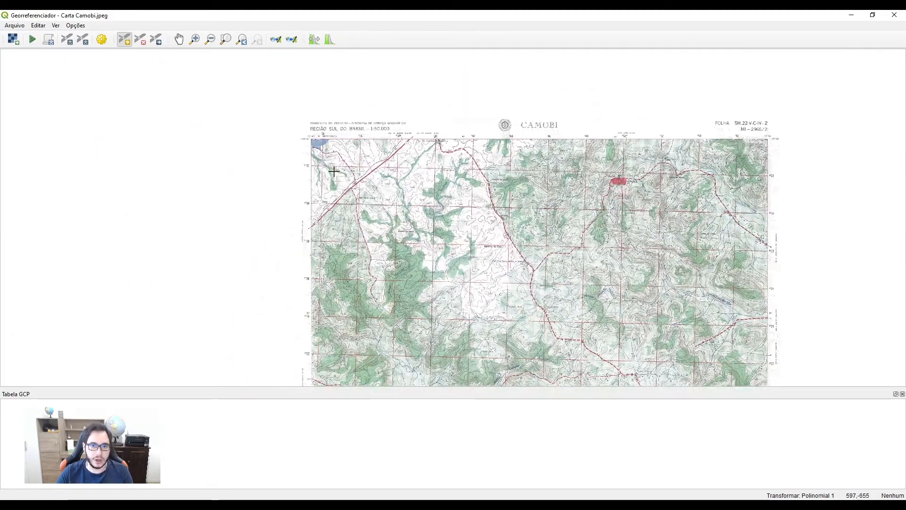
pyautogui.scroll(2, 321, 195)
pyautogui.scroll(2, 321, 195)
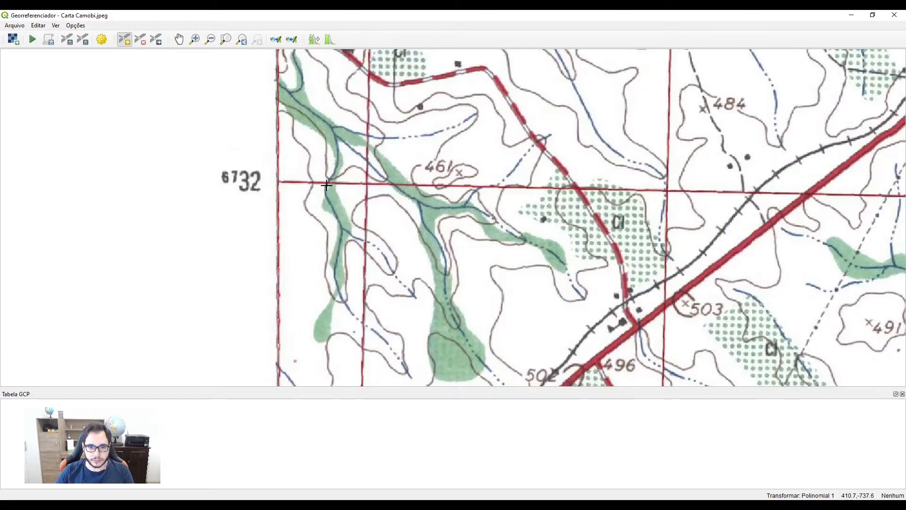
pyautogui.press('Up')
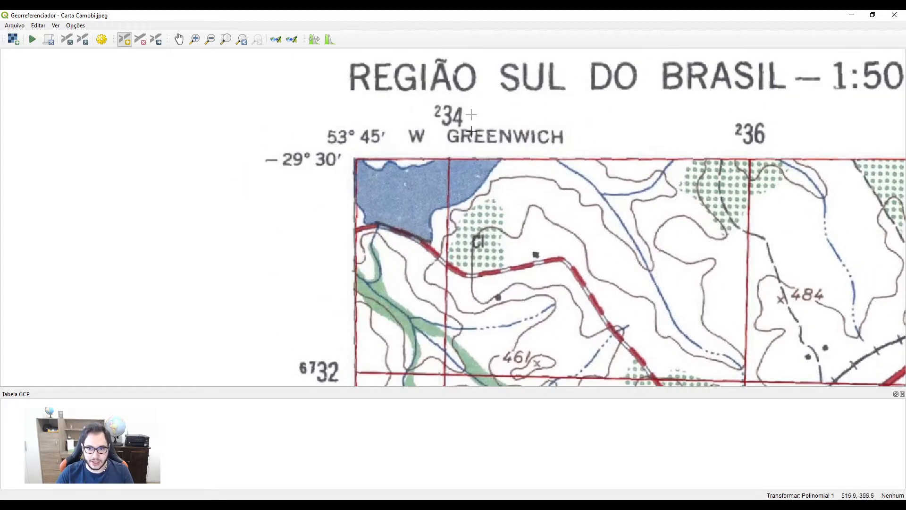
pyautogui.press('Down')
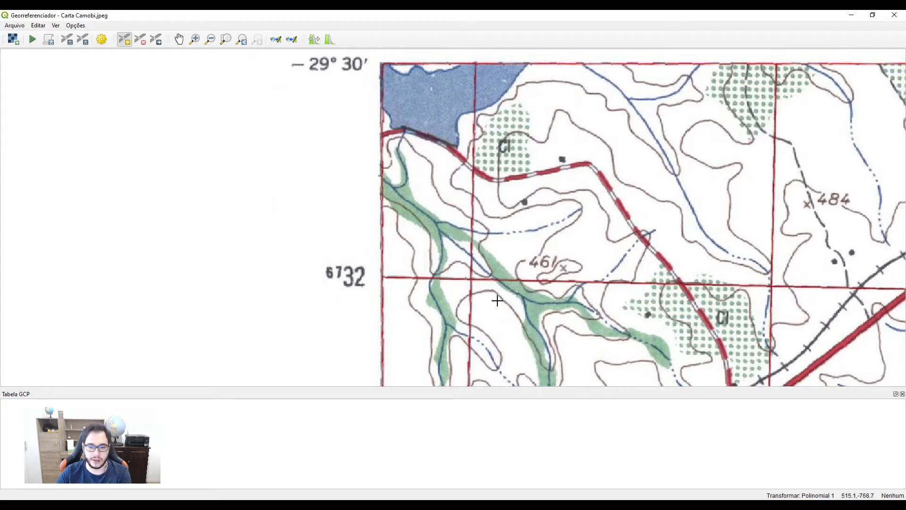
pyautogui.scroll(3, 467, 282)
pyautogui.scroll(3, 466, 283)
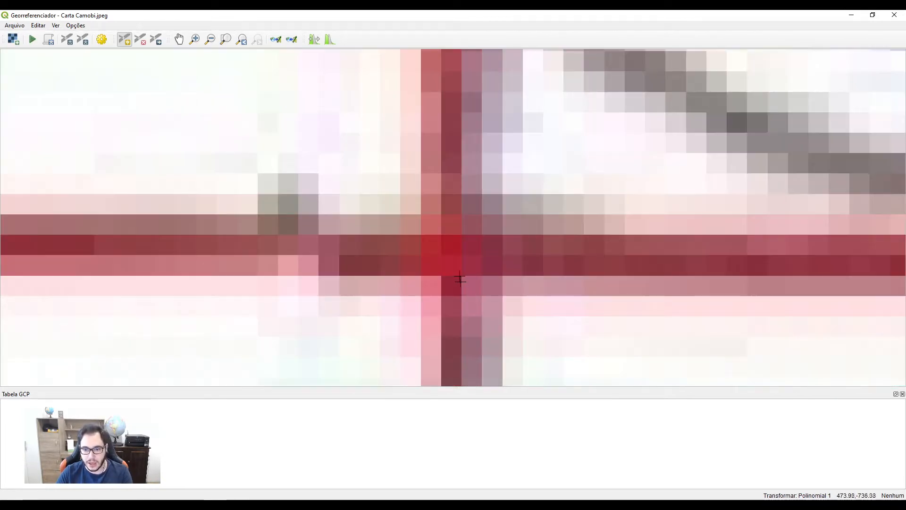
pyautogui.scroll(1, 447, 259)
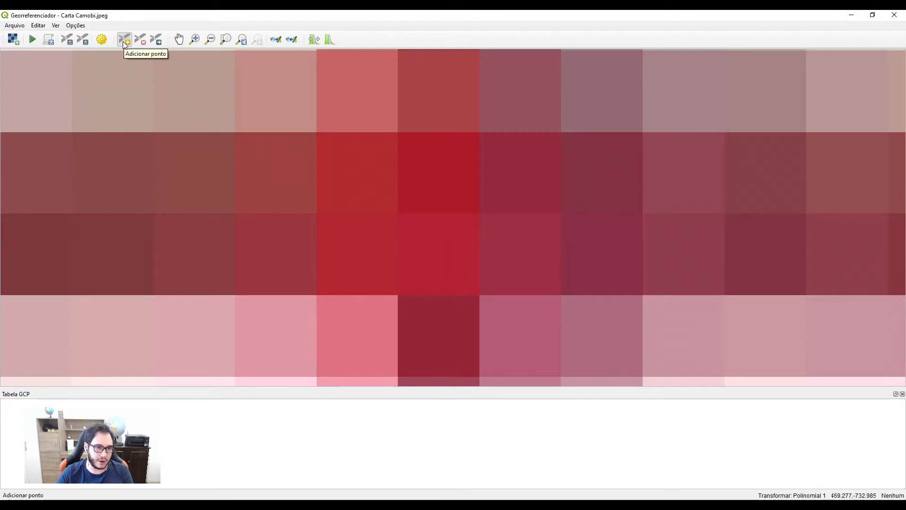
pyautogui.click(479, 214)
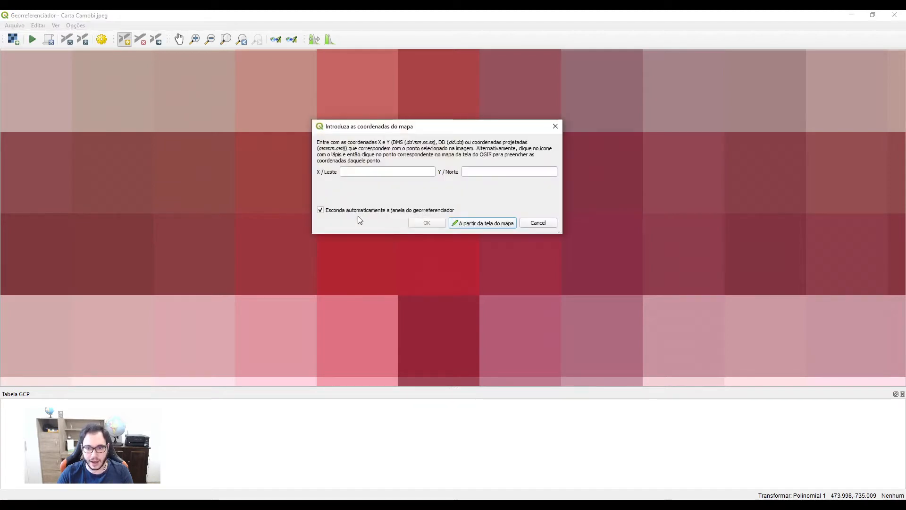
# - Assign the first control point the map coordinates X 234000 and Y 6732000, read from the printed grid labels
pyautogui.moveTo(413, 127); pyautogui.dragTo(413, 154)
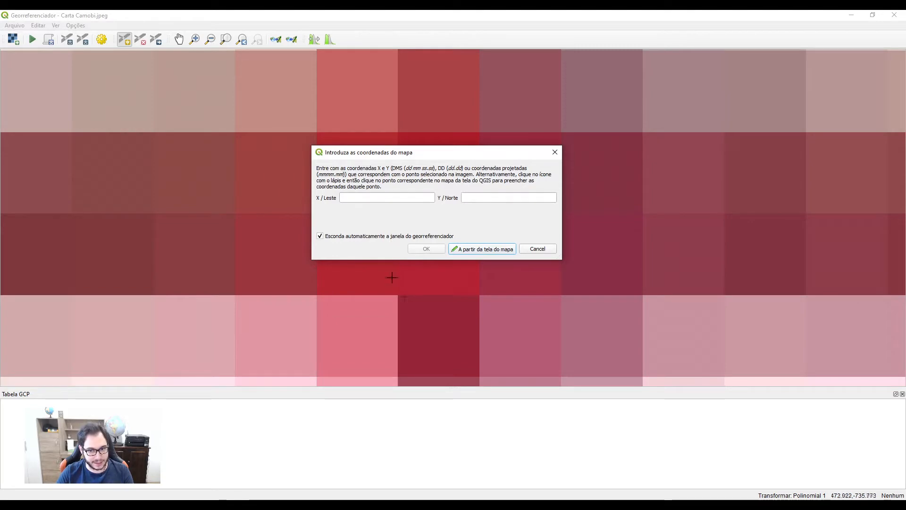
pyautogui.scroll(-2, 408, 300)
pyautogui.scroll(-4, 409, 299)
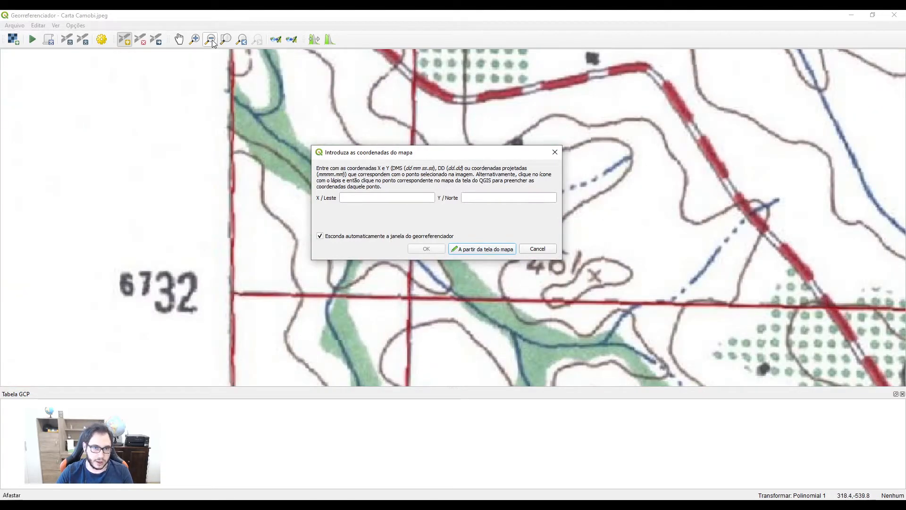
pyautogui.click(210, 41)
pyautogui.click(346, 99)
pyautogui.scroll(-3, 346, 100)
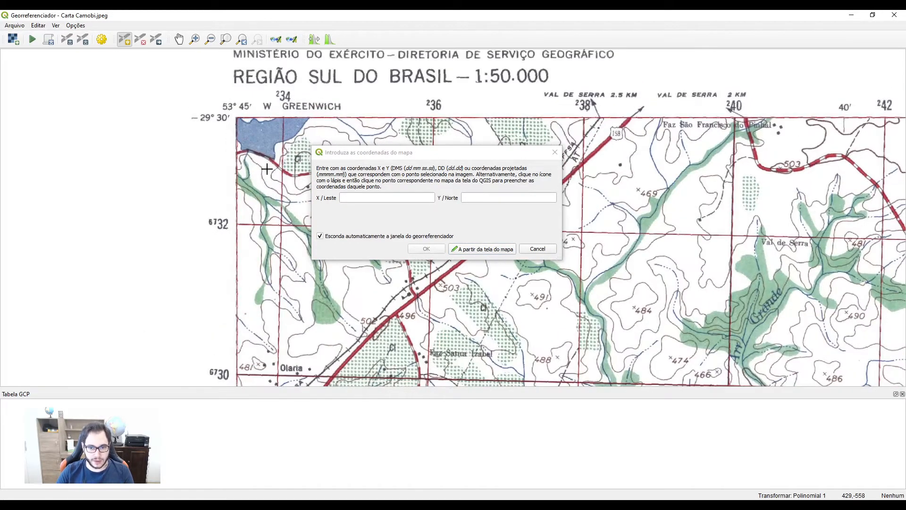
pyautogui.click(330, 203)
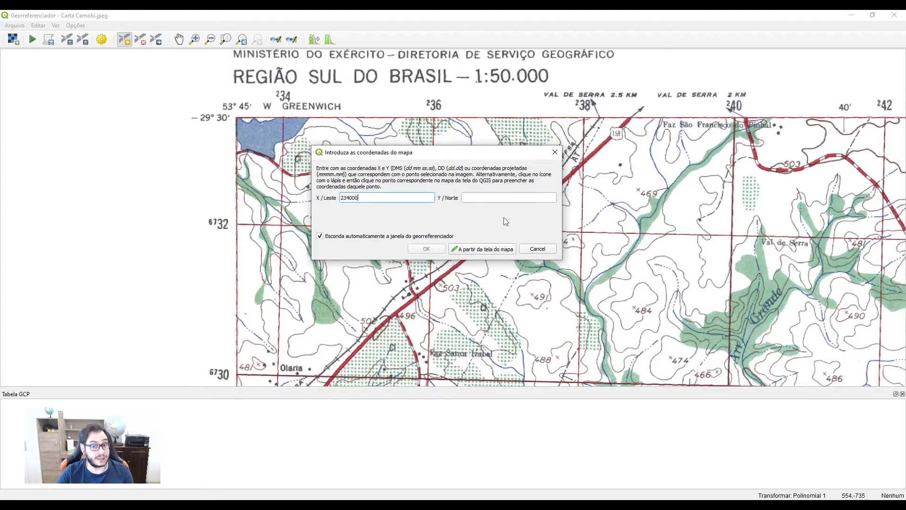
pyautogui.click(482, 196)
pyautogui.write('6732000')
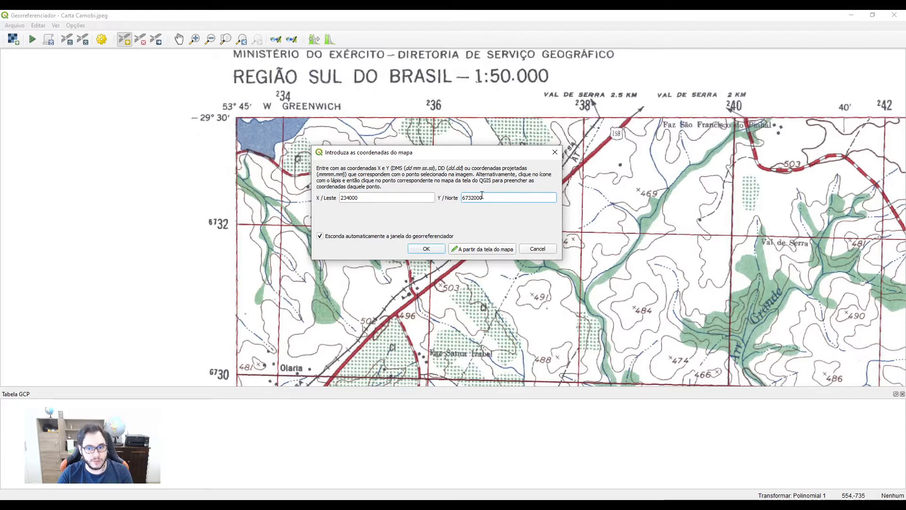
pyautogui.click(423, 251)
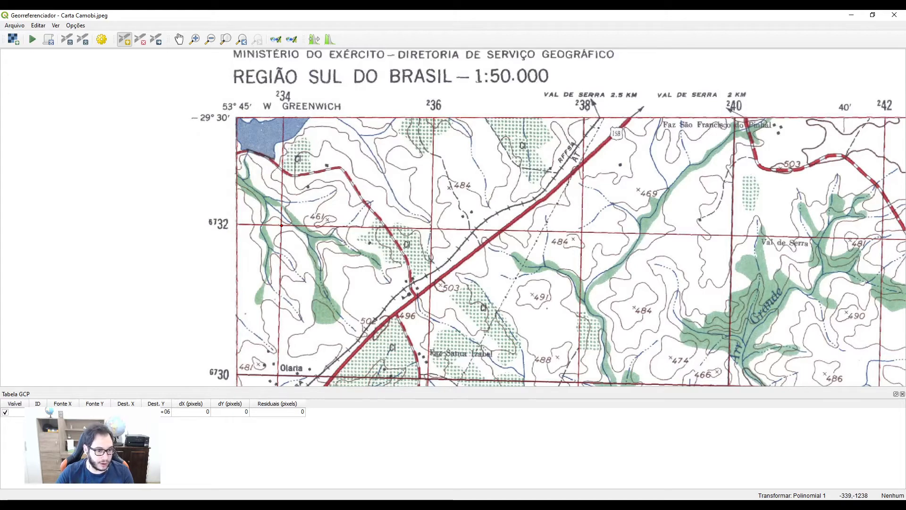
# - Inspect the first control point's destination X and Y values in the GCP table
pyautogui.moveTo(171, 404); pyautogui.dragTo(191, 404)
pyautogui.doubleClick(175, 412)
pyautogui.write('6732000')
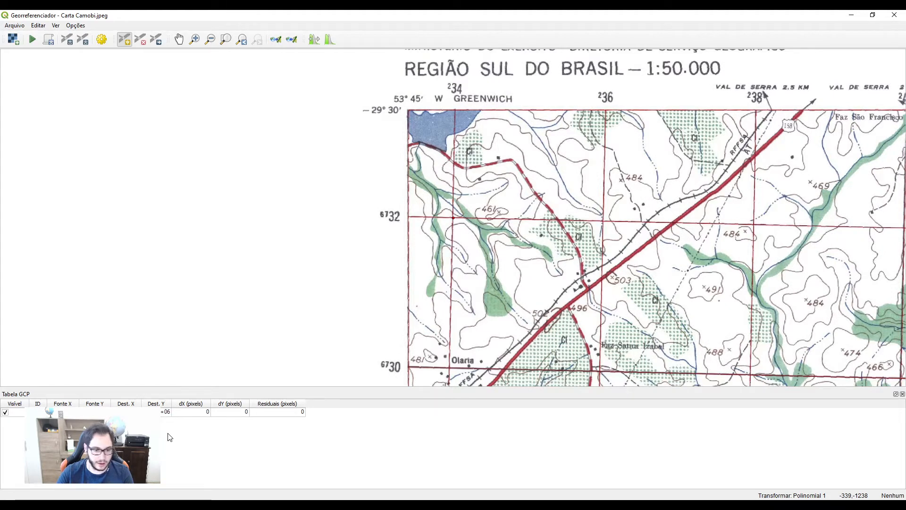
pyautogui.press('Return')
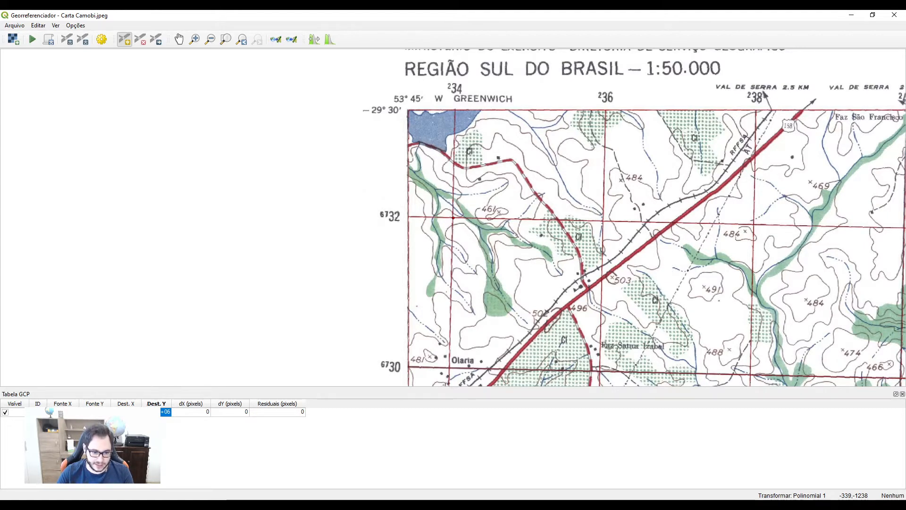
pyautogui.click(125, 412)
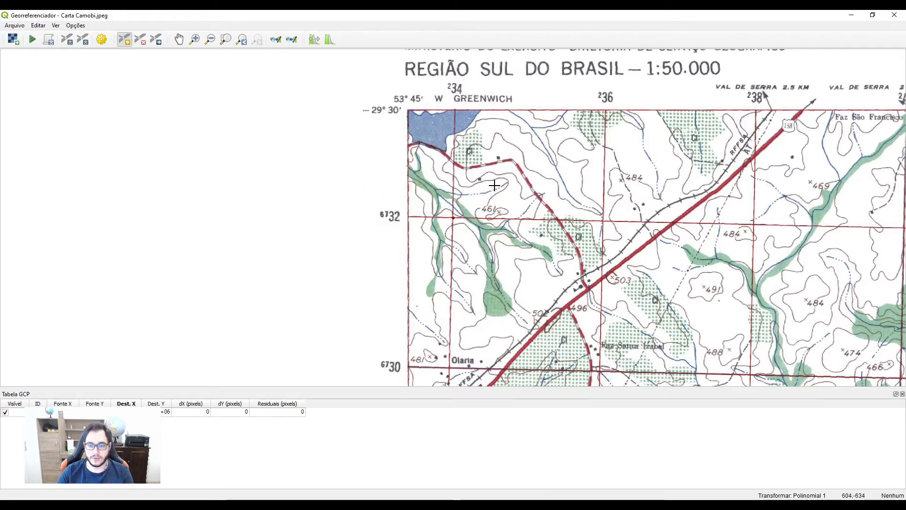
pyautogui.scroll(-1, 493, 186)
pyautogui.moveTo(772, 218); pyautogui.dragTo(305, 200)
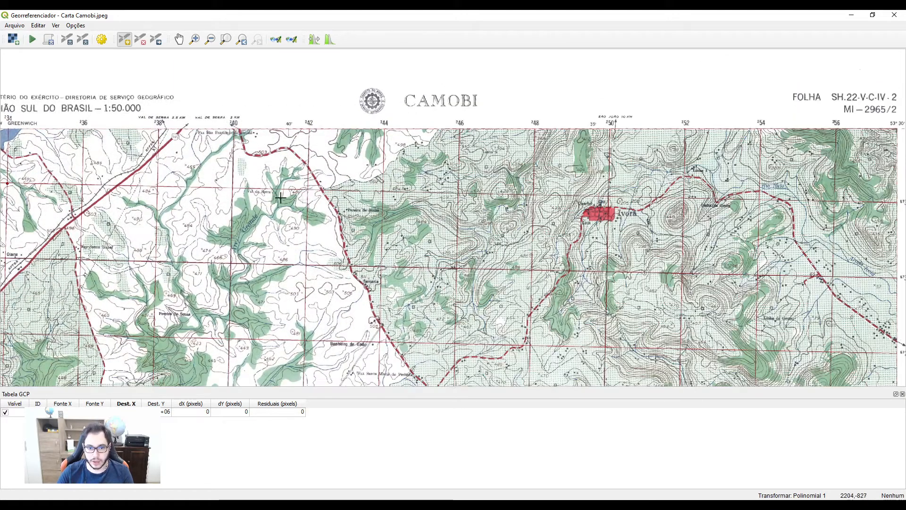
pyautogui.moveTo(217, 188); pyautogui.dragTo(449, 186)
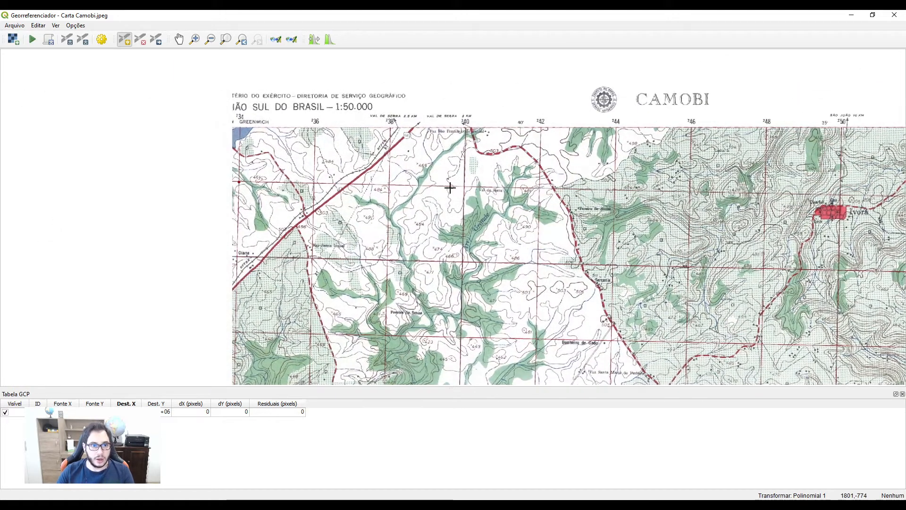
pyautogui.click(178, 40)
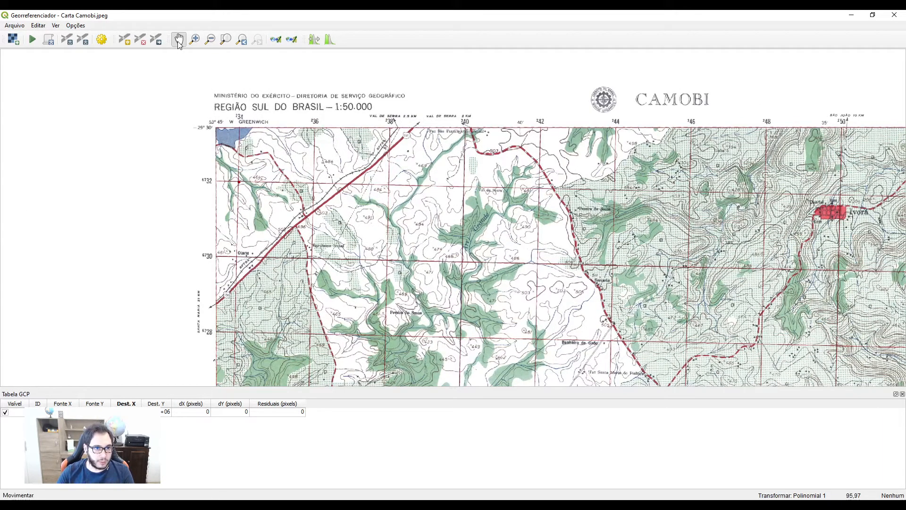
pyautogui.moveTo(509, 169); pyautogui.dragTo(302, 171)
pyautogui.moveTo(420, 170); pyautogui.dragTo(228, 172)
pyautogui.click(124, 39)
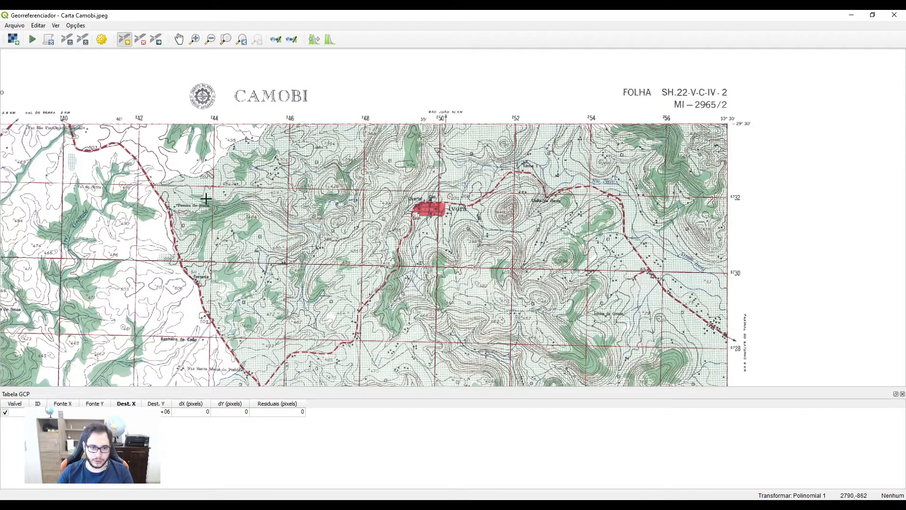
pyautogui.moveTo(156, 192); pyautogui.dragTo(496, 208)
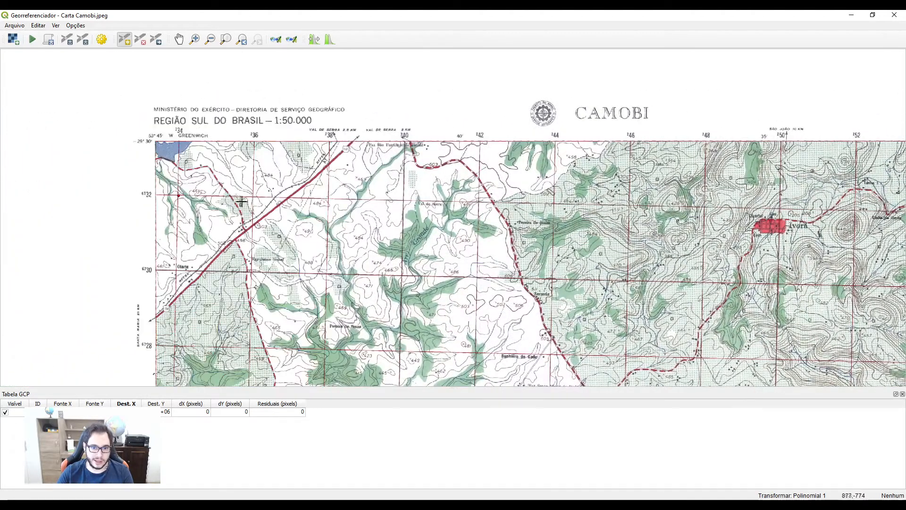
# - Place the second control point on the crossing of grid lines 256 and 6732 near the map's upper-right corner
pyautogui.press('Right')
pyautogui.press('Right')
pyautogui.press('Right')
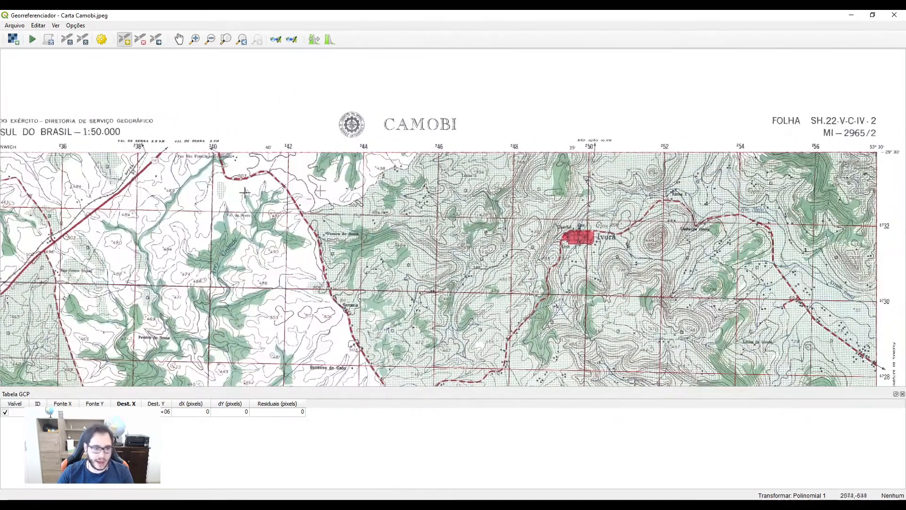
pyautogui.press('Right')
pyautogui.press('Right')
pyautogui.press('Right')
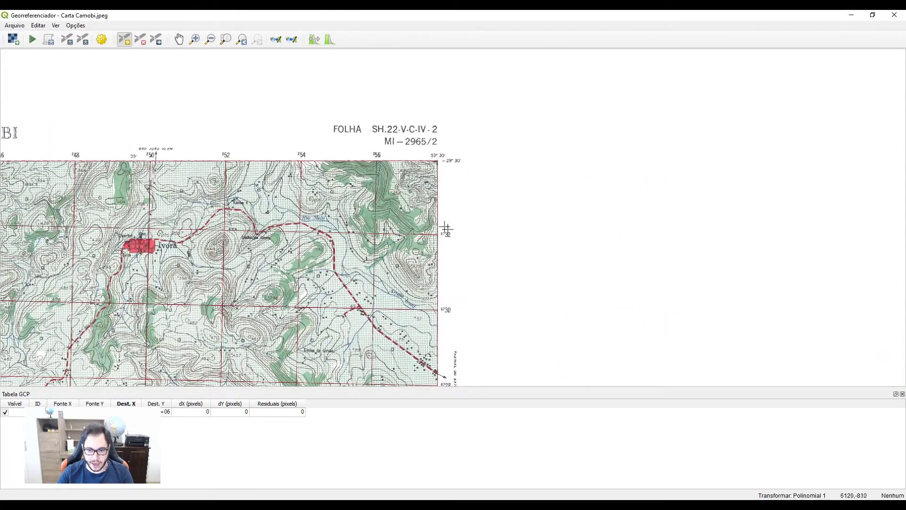
pyautogui.scroll(8, 374, 233)
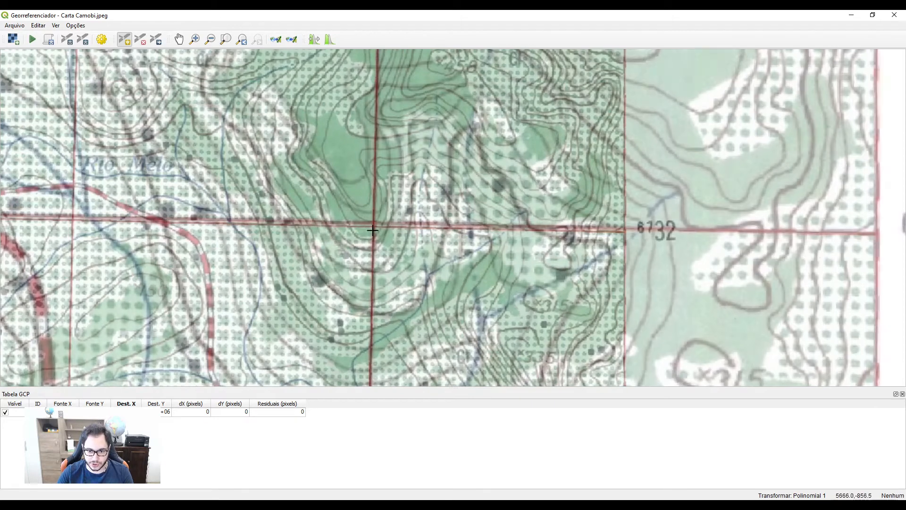
pyautogui.scroll(3, 378, 230)
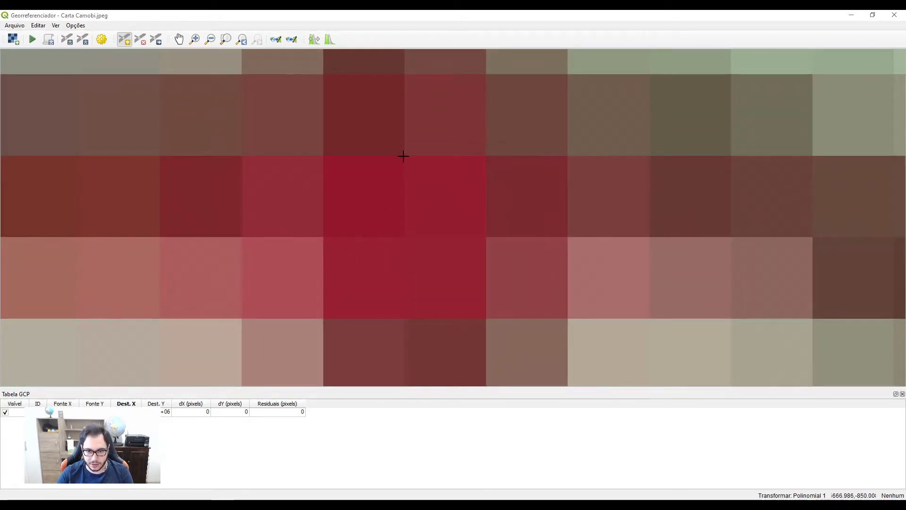
pyautogui.click(404, 156)
# - Assign the second control point the map coordinates X 256000 and Y 6732000
pyautogui.scroll(-3, 259, 190)
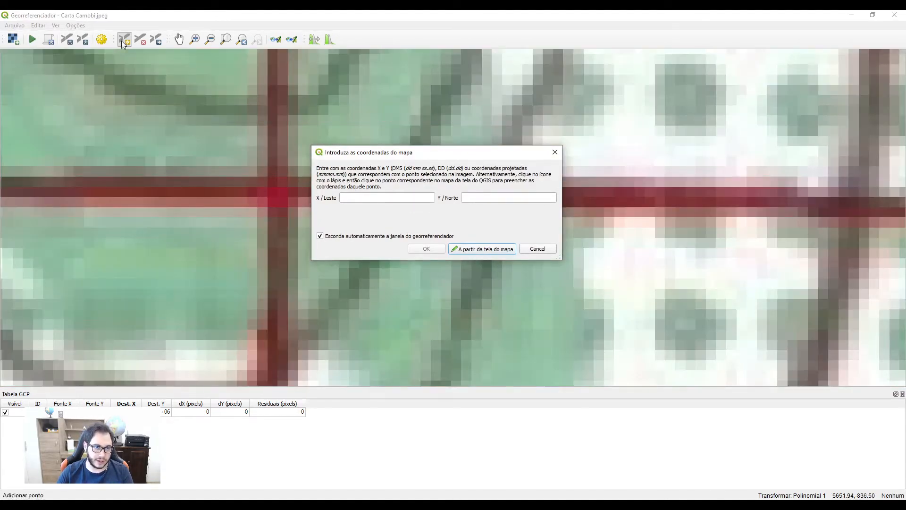
pyautogui.scroll(-6, 247, 195)
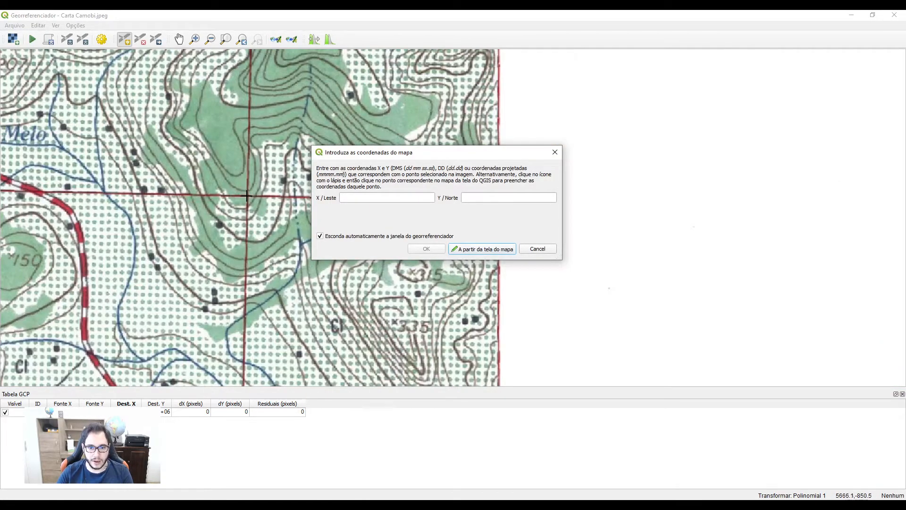
pyautogui.scroll(-3, 247, 196)
pyautogui.scroll(-3, 417, 242)
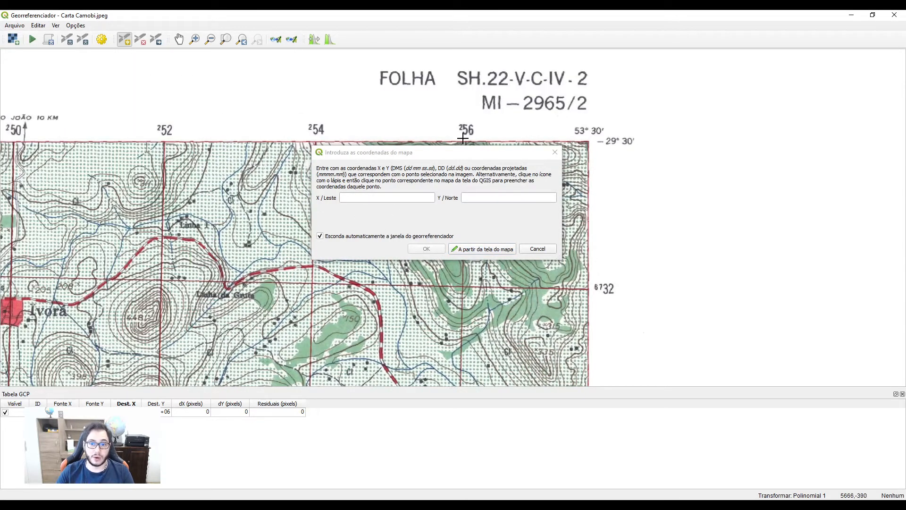
pyautogui.click(348, 200)
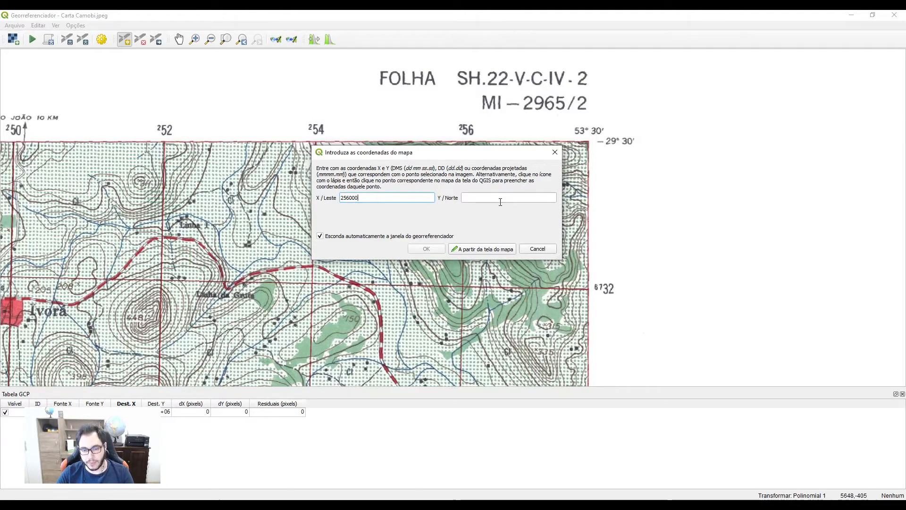
pyautogui.write('6732000')
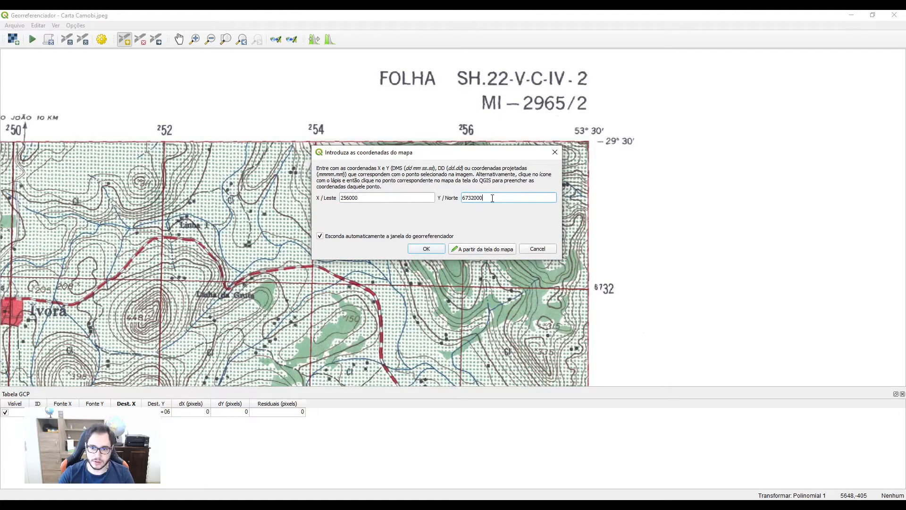
pyautogui.click(426, 248)
# - Place the third control point on the crossing of grid lines 256 and 6708 near the map's lower-right corner
pyautogui.scroll(-5, 429, 245)
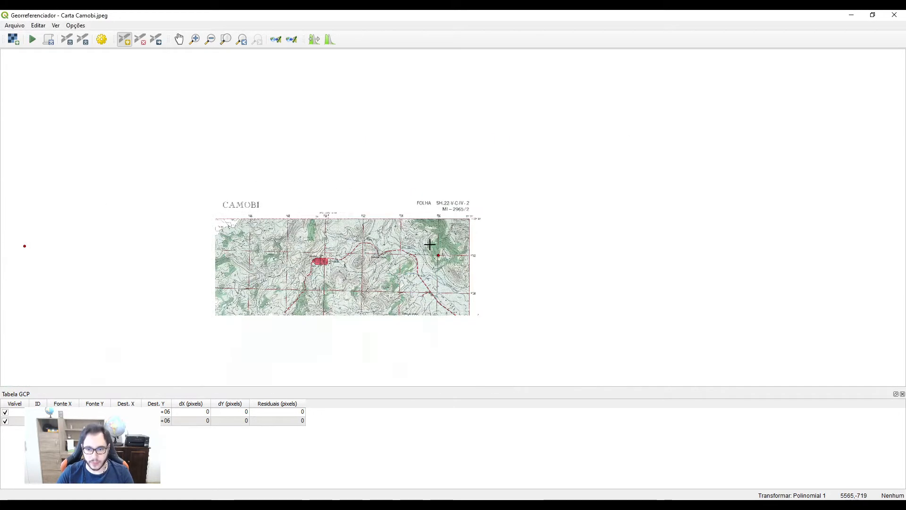
pyautogui.moveTo(405, 340); pyautogui.dragTo(403, 138)
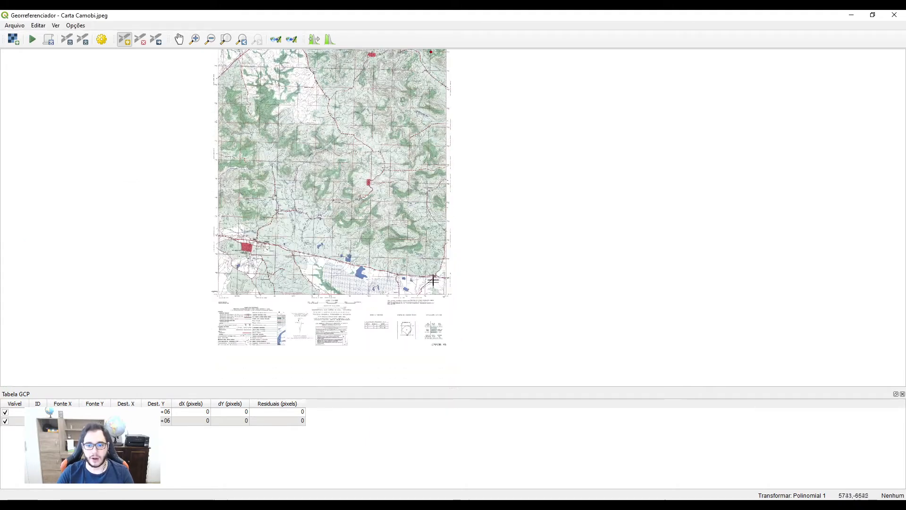
pyautogui.scroll(2, 444, 290)
pyautogui.scroll(4, 453, 231)
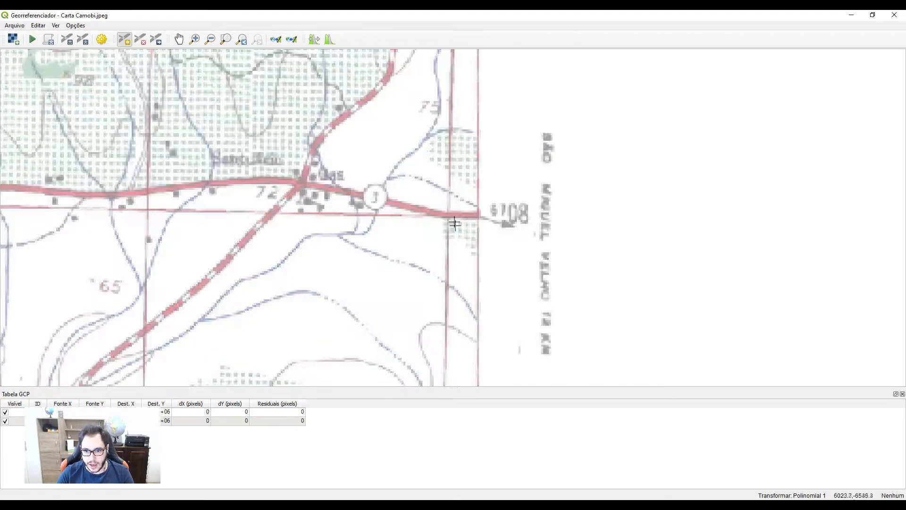
pyautogui.scroll(3, 445, 203)
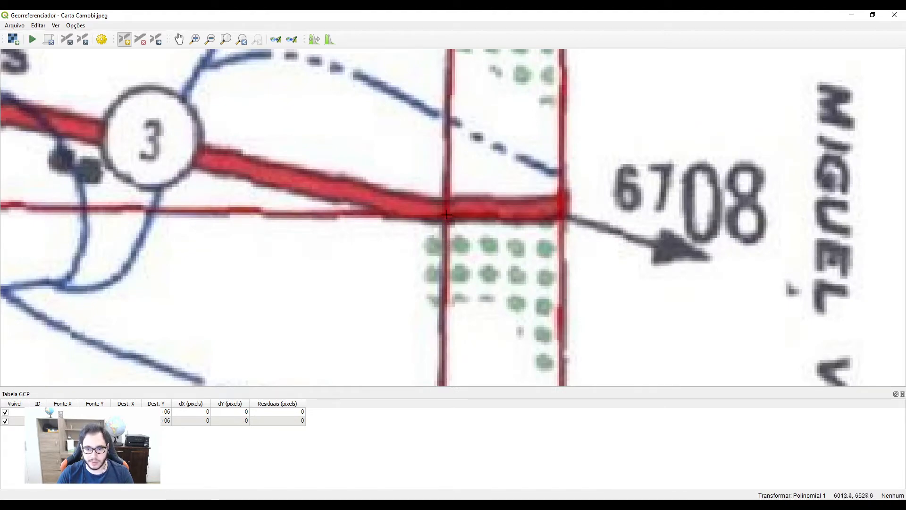
pyautogui.scroll(-4, 442, 212)
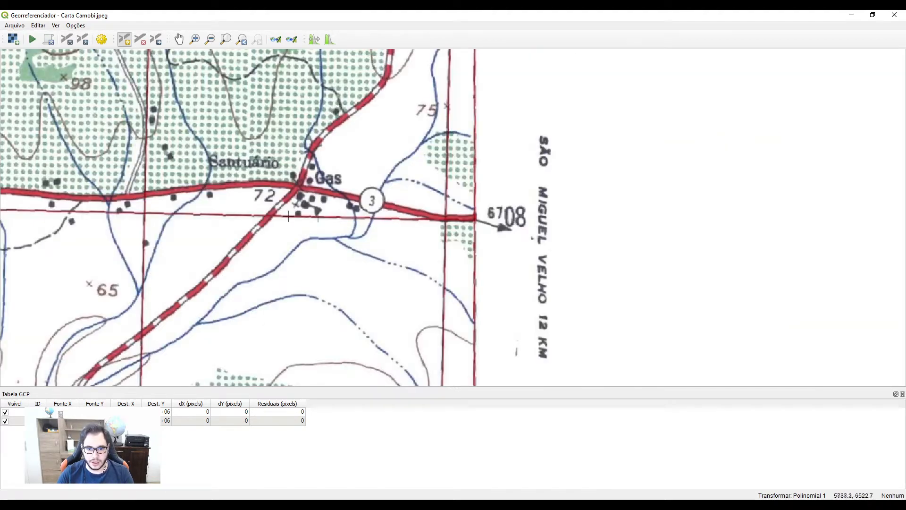
pyautogui.scroll(6, 396, 226)
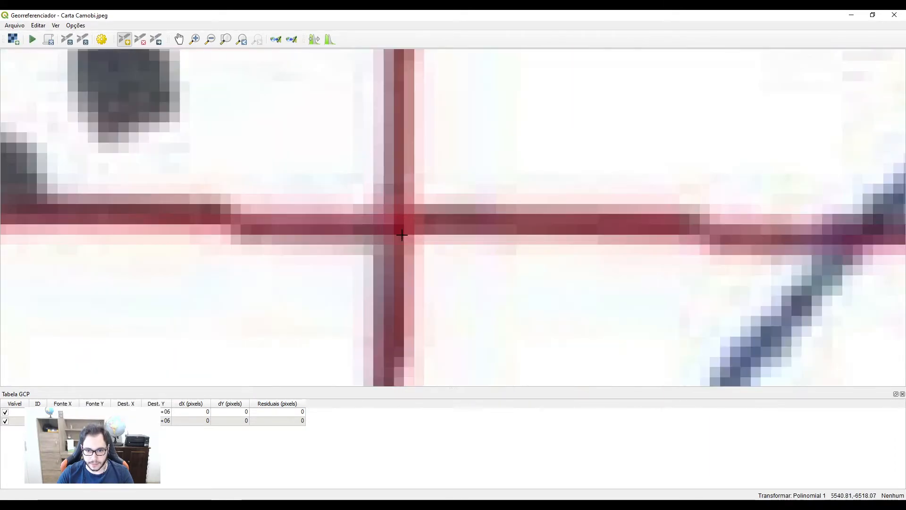
pyautogui.scroll(1, 435, 201)
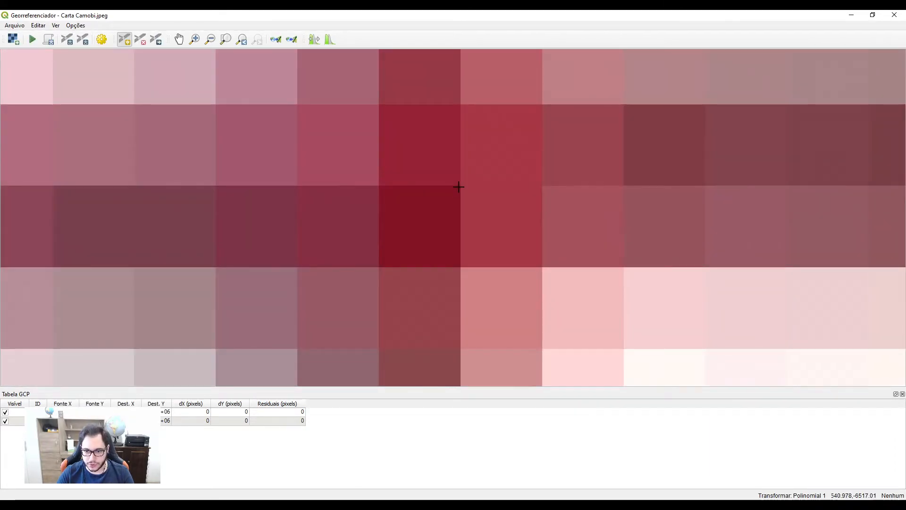
pyautogui.click(458, 187)
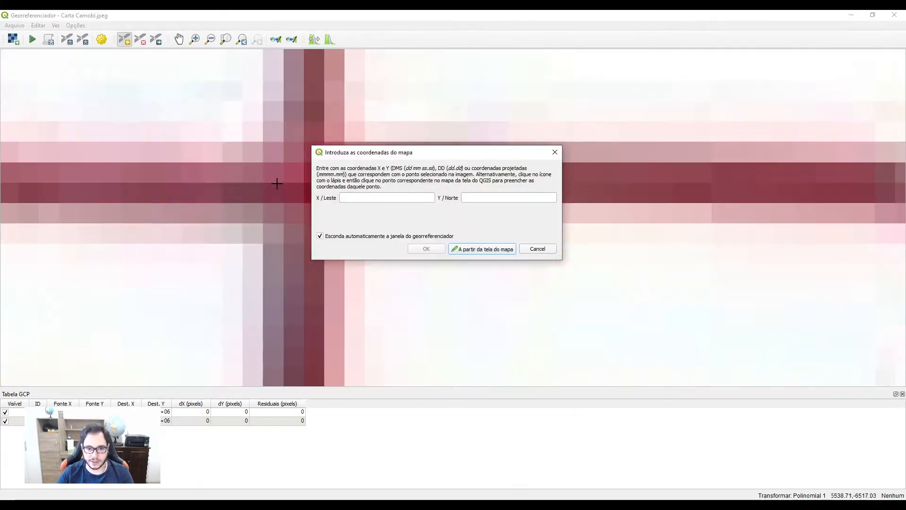
# - Assign the third control point the map coordinates X 256000 and Y 6708000, read from the printed grid labels
pyautogui.scroll(-6, 278, 183)
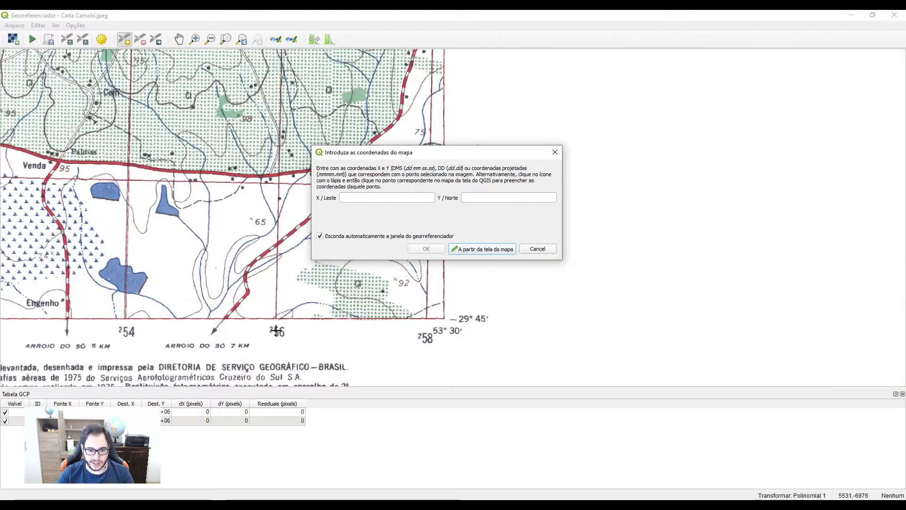
pyautogui.write('256000')
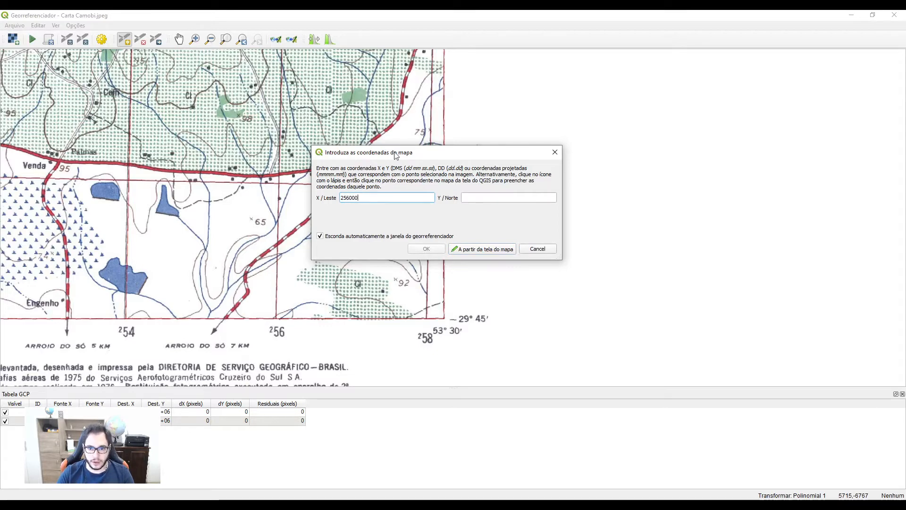
pyautogui.moveTo(396, 156); pyautogui.dragTo(233, 153)
pyautogui.write('6')
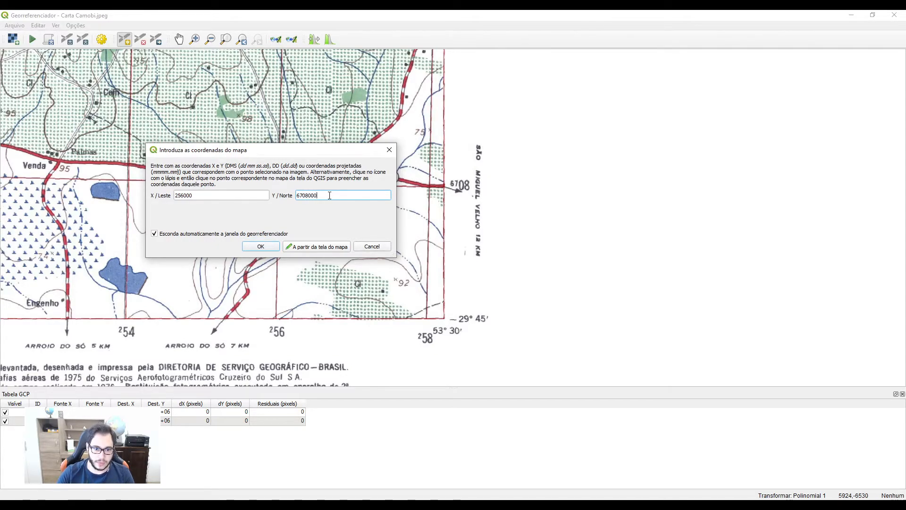
pyautogui.write('708000')
pyautogui.click(261, 246)
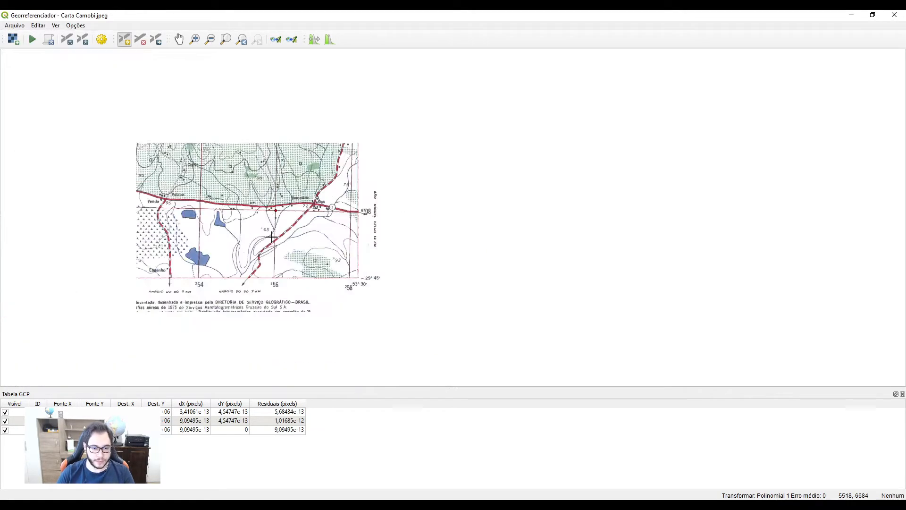
# - Place the fourth control point on the crossing of grid lines 236 and 6708 near the map's lower-left corner
pyautogui.scroll(1, 329, 214)
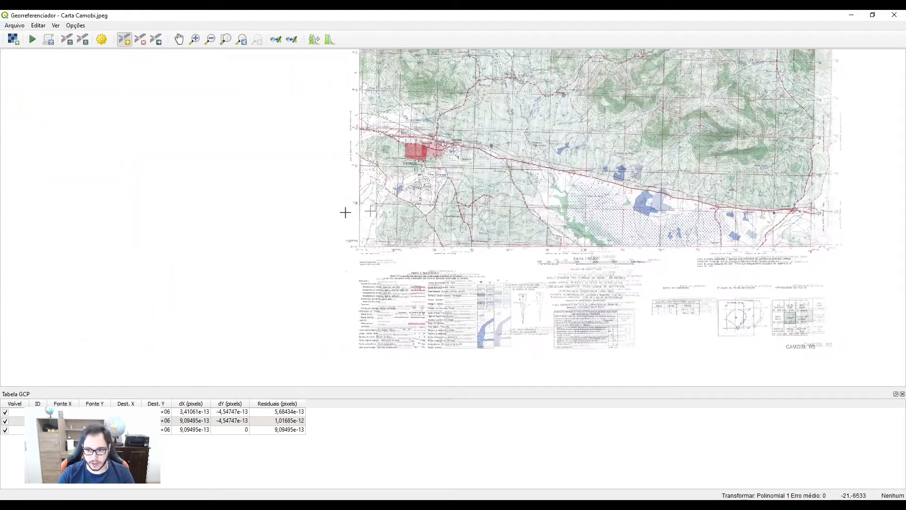
pyautogui.scroll(2, 419, 209)
pyautogui.scroll(2, 472, 205)
pyautogui.scroll(2, 470, 333)
pyautogui.scroll(2, 470, 333)
pyautogui.scroll(2, 457, 332)
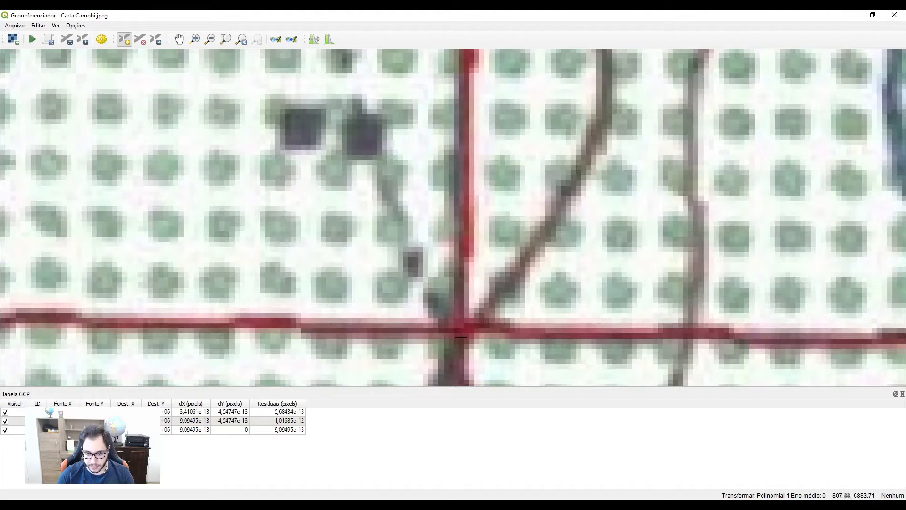
pyautogui.scroll(-2, 459, 334)
pyautogui.scroll(-2, 460, 334)
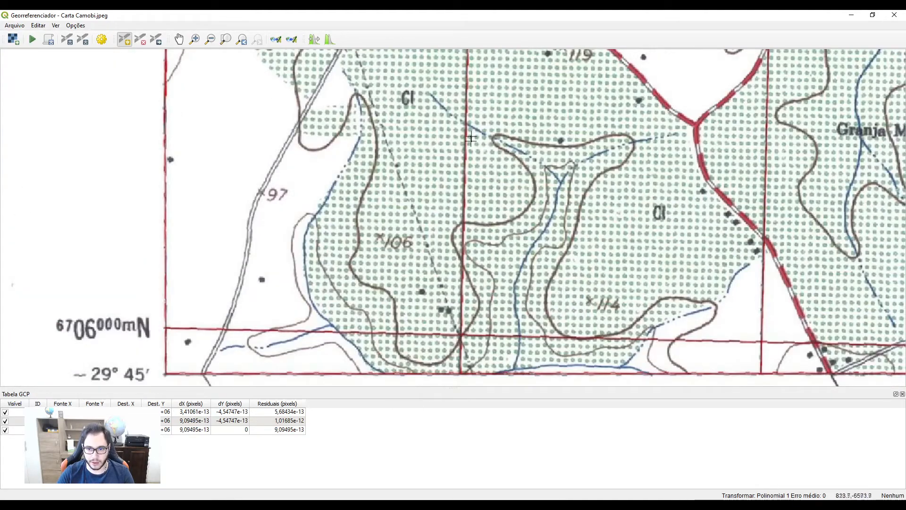
pyautogui.scroll(-2, 461, 335)
pyautogui.scroll(2, 441, 220)
pyautogui.scroll(-2, 440, 220)
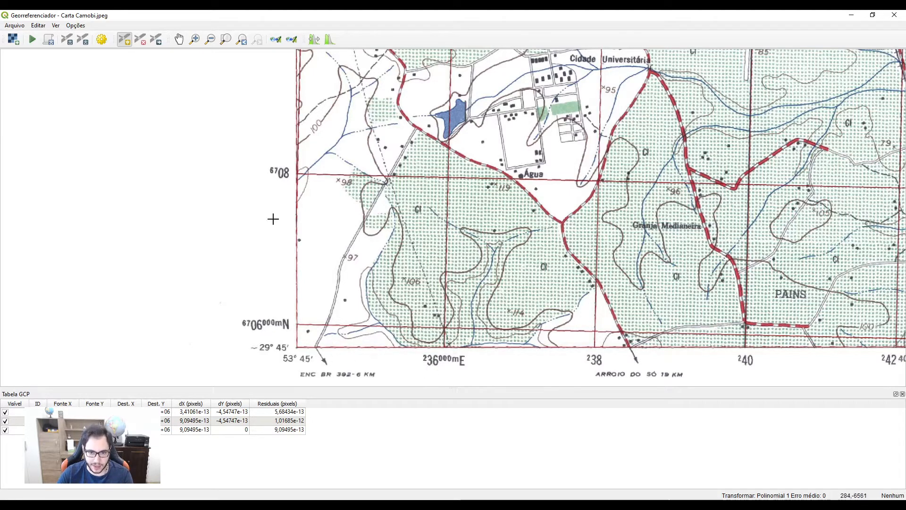
pyautogui.scroll(10, 441, 185)
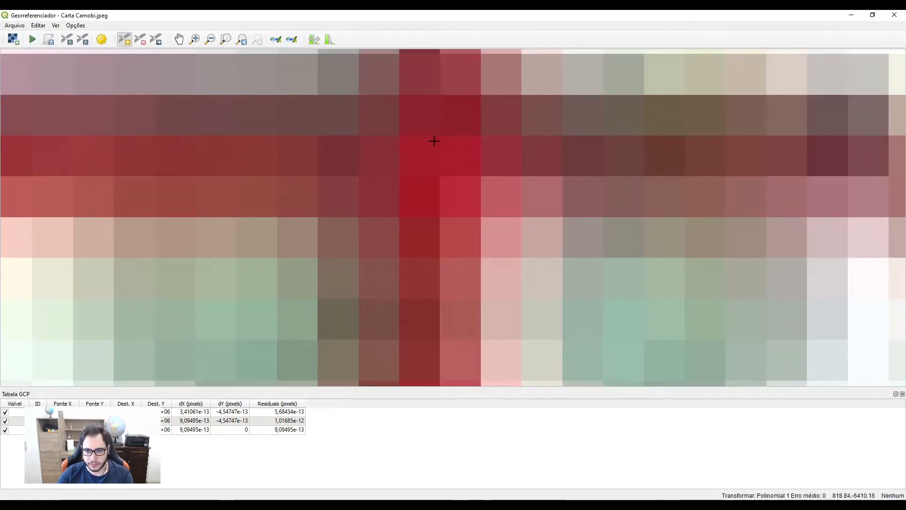
pyautogui.click(437, 137)
# - Assign the fourth control point the map coordinates X 236000 and Y 6708000
pyautogui.scroll(-8, 344, 200)
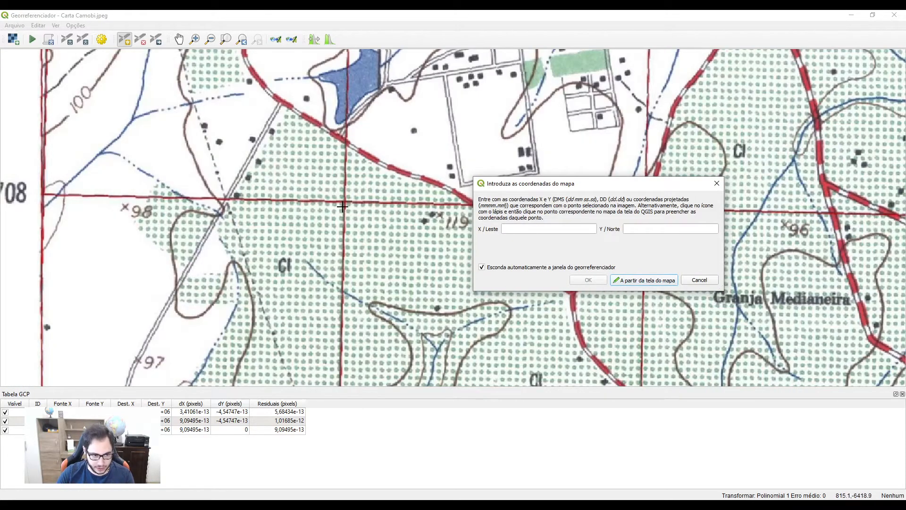
pyautogui.moveTo(283, 224); pyautogui.dragTo(326, 199)
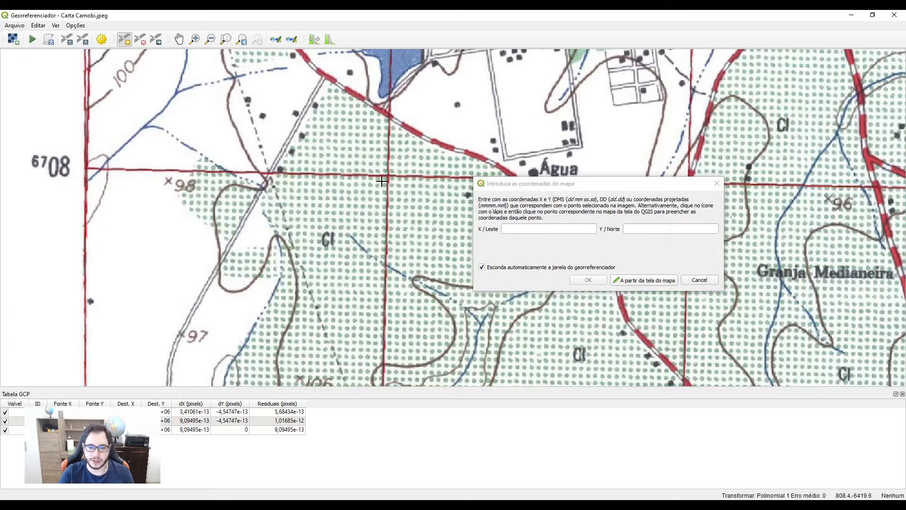
pyautogui.scroll(-2, 381, 181)
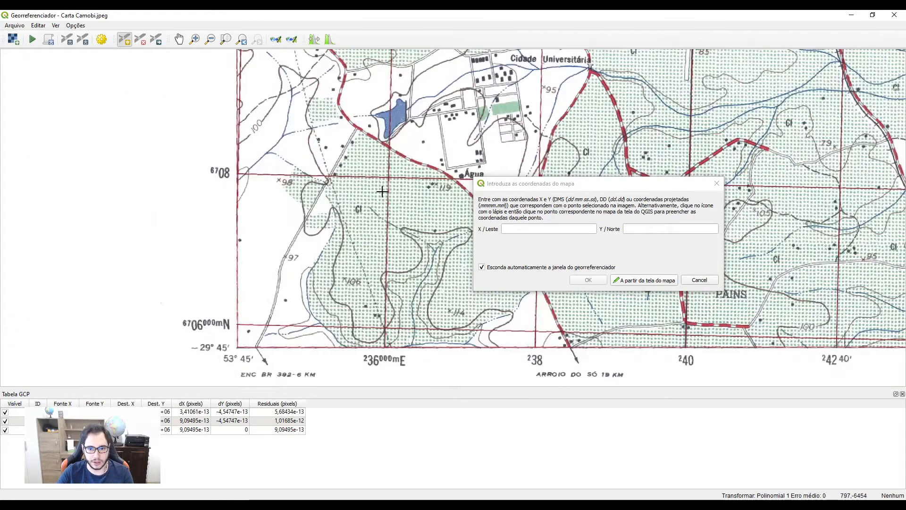
pyautogui.click(509, 231)
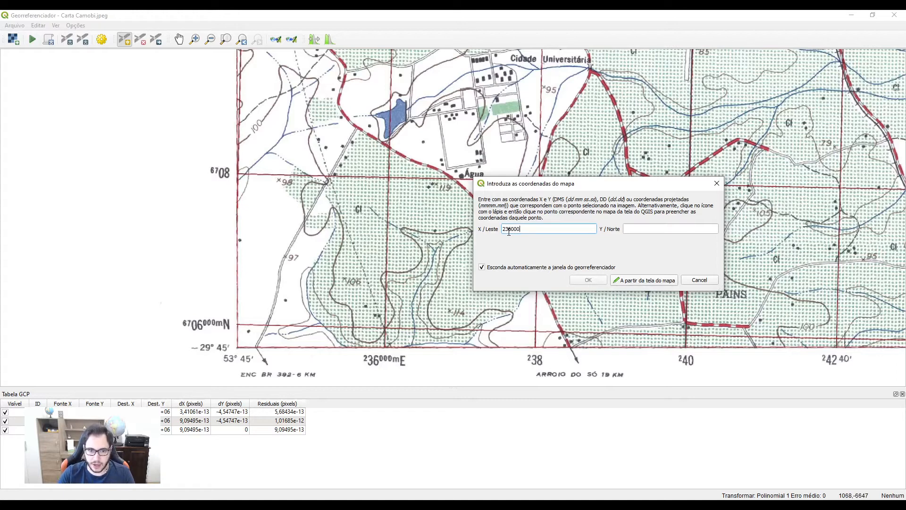
pyautogui.write('67')
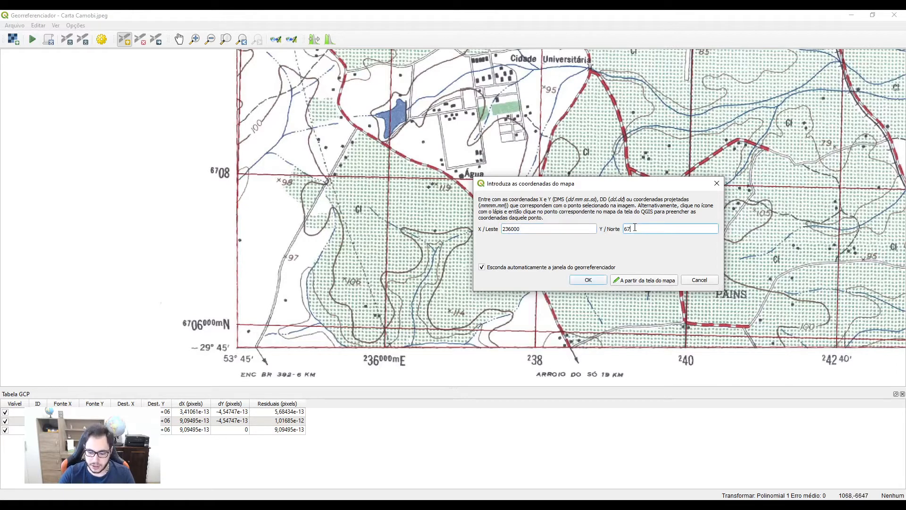
pyautogui.write('08000')
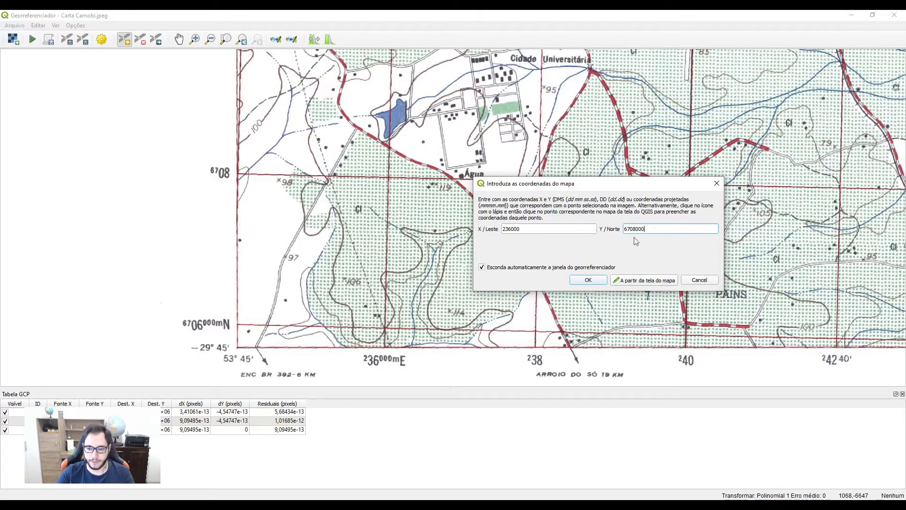
pyautogui.click(588, 281)
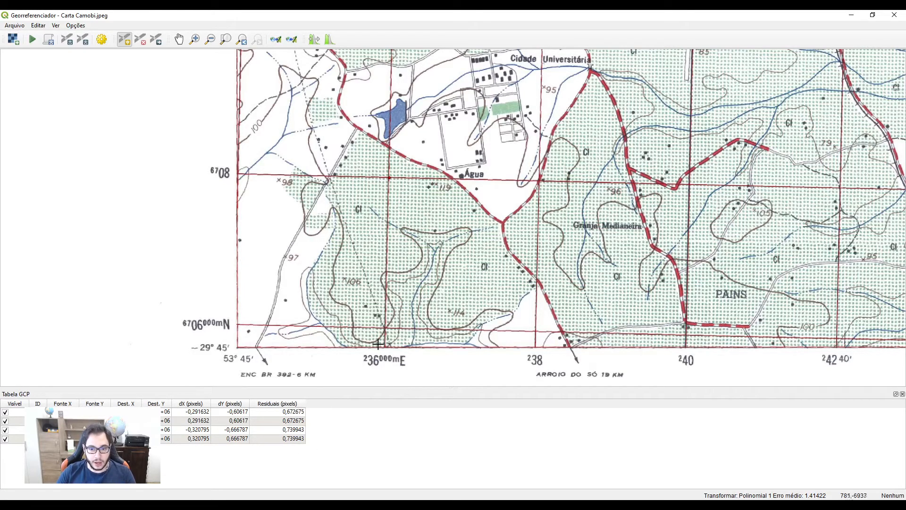
# - Confirm EPSG:22522 as target CRS and Camobi_Corrego.tif as output raster in the transformation settings, and run the georeferencing
pyautogui.scroll(-5, 376, 346)
pyautogui.moveTo(440, 280); pyautogui.dragTo(401, 304)
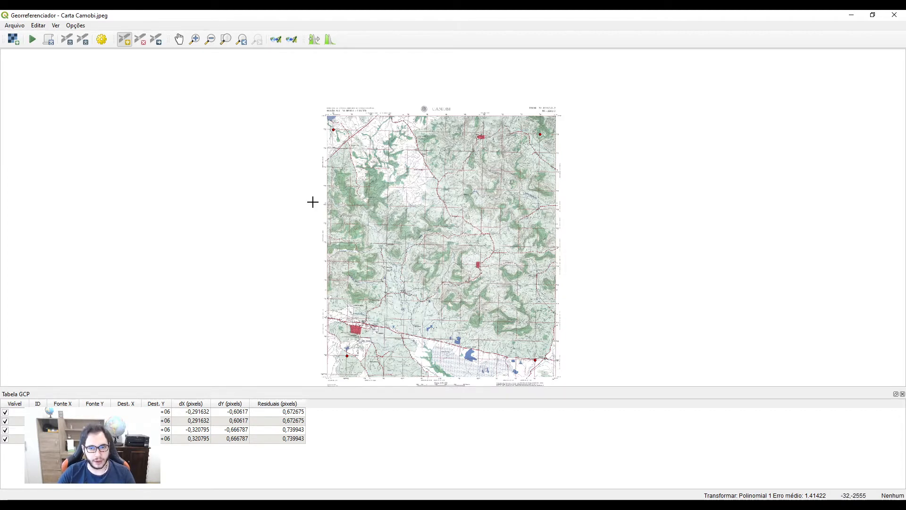
pyautogui.moveTo(441, 237); pyautogui.dragTo(449, 207)
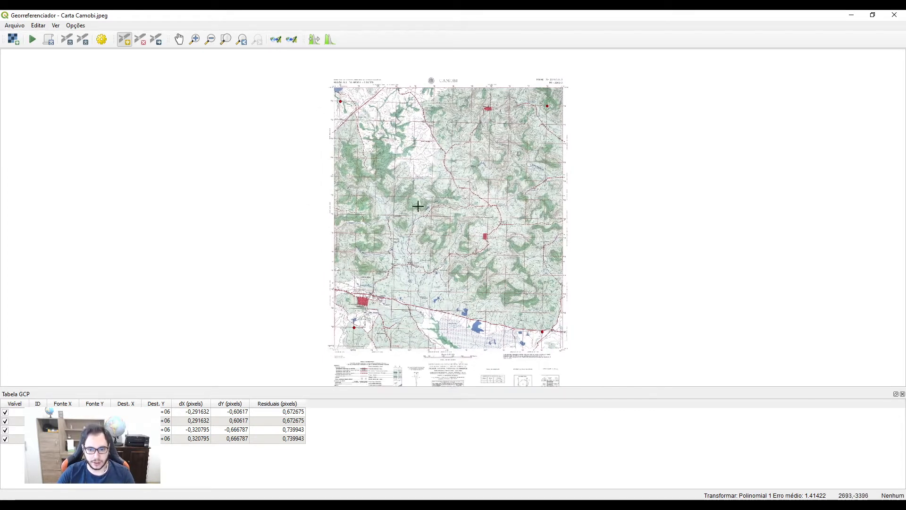
pyautogui.click(101, 40)
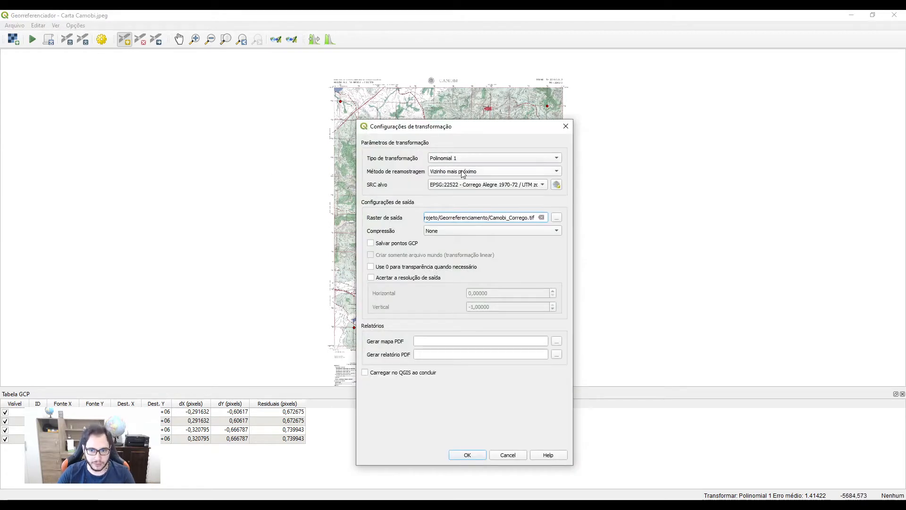
pyautogui.click(512, 187)
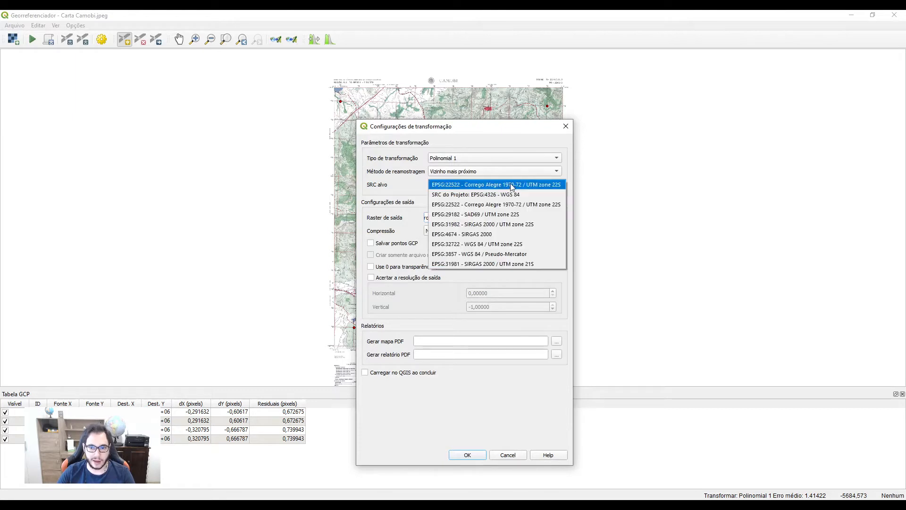
pyautogui.click(514, 185)
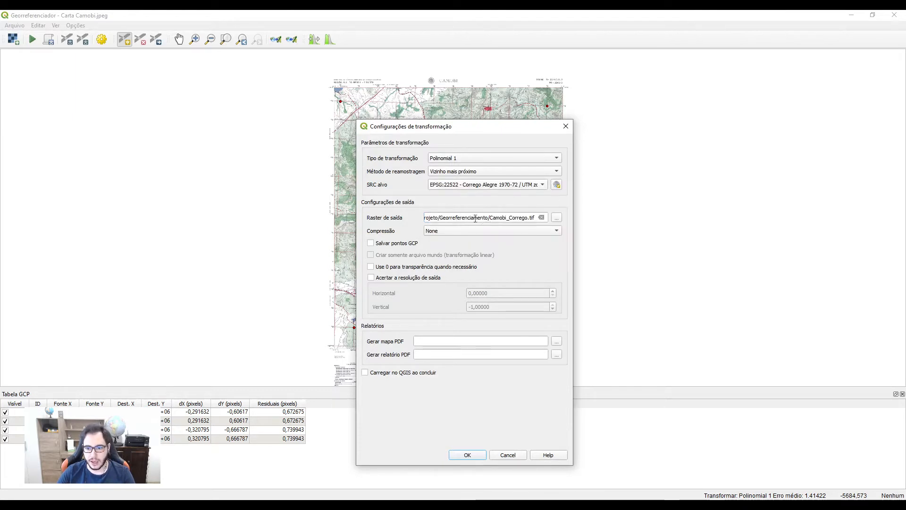
pyautogui.moveTo(491, 218); pyautogui.dragTo(530, 217)
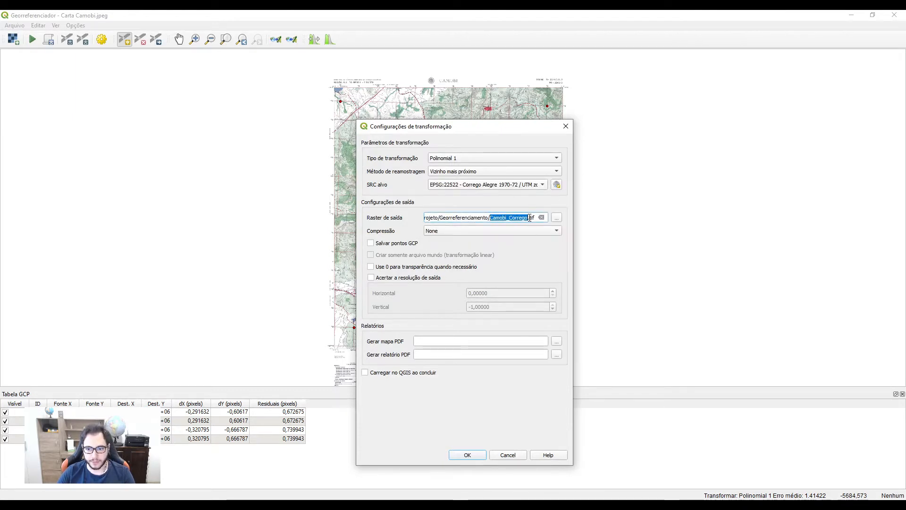
pyautogui.click(528, 218)
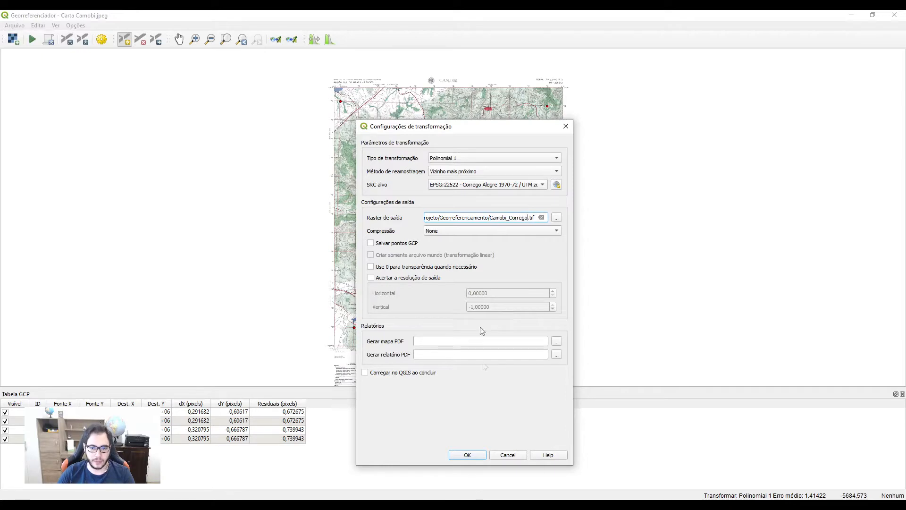
pyautogui.click(468, 456)
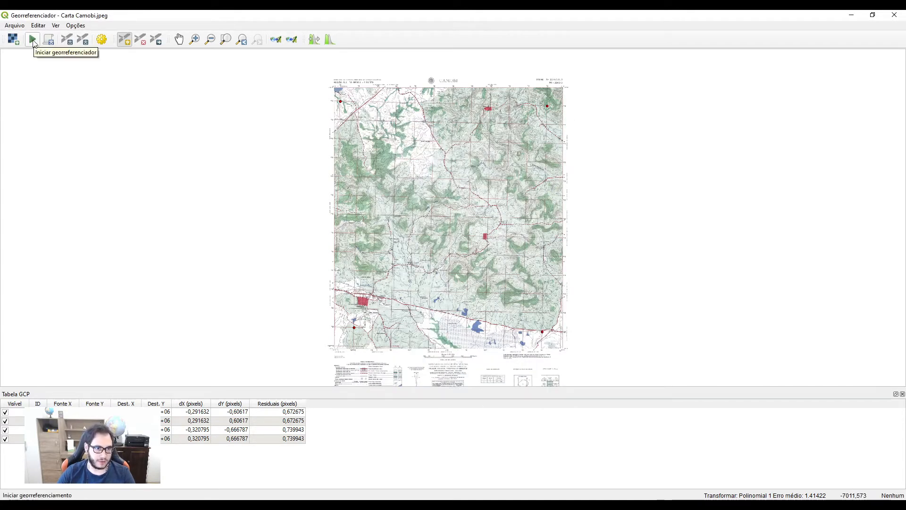
pyautogui.click(33, 40)
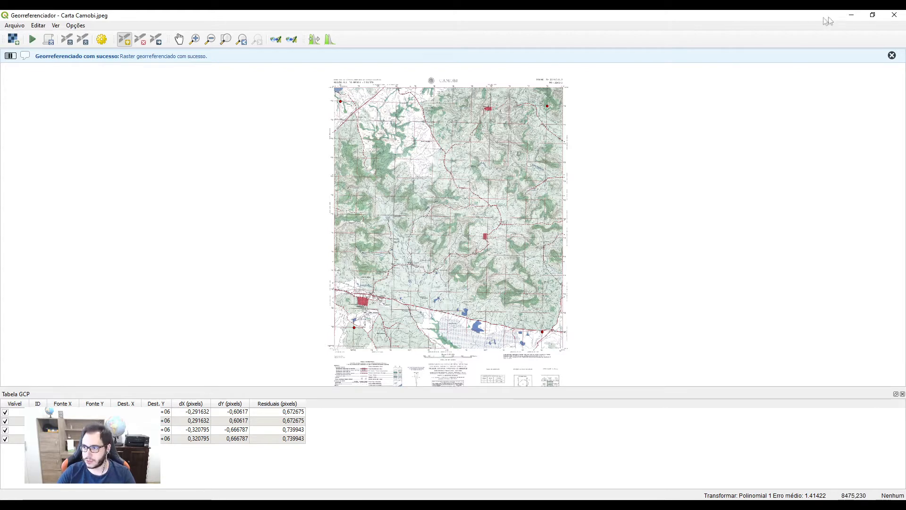
# - Return to the main project window and choose Camobi_Corrego.tif from the Georreferenciamento folder as the raster source
pyautogui.click(852, 15)
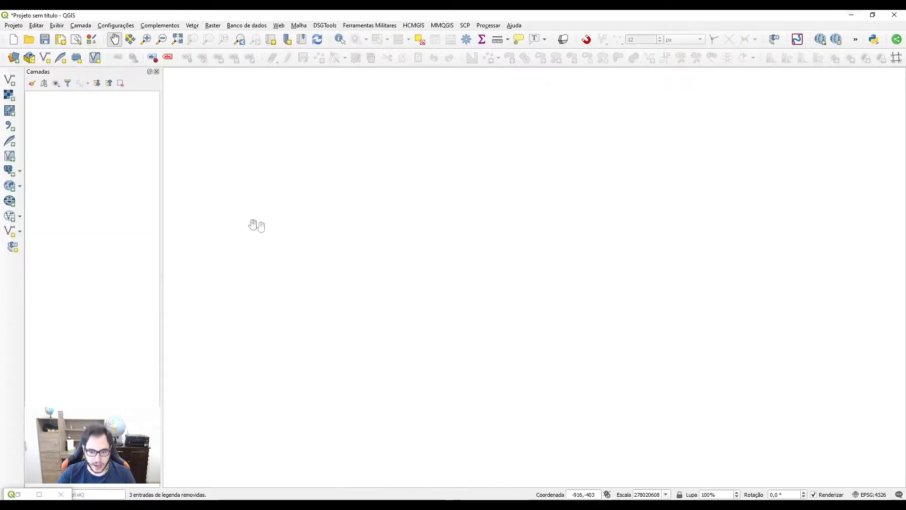
pyautogui.click(9, 97)
pyautogui.click(418, 200)
pyautogui.click(375, 279)
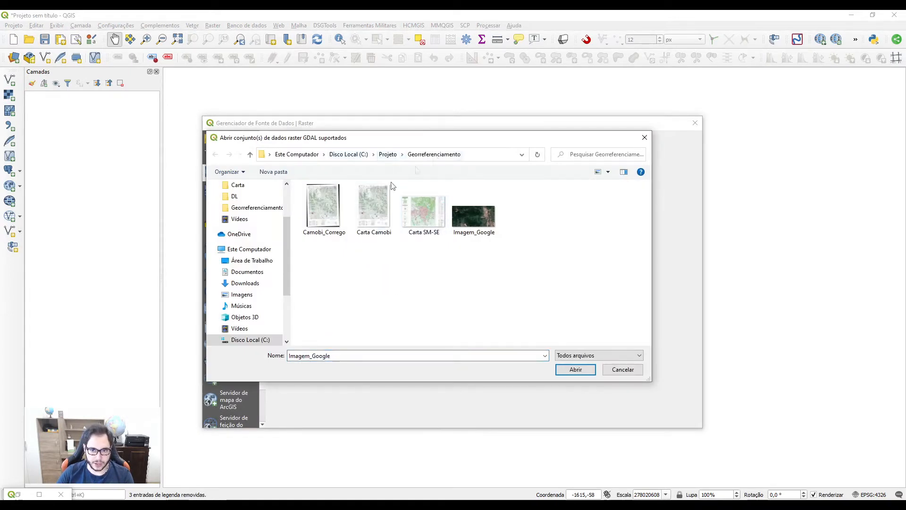
pyautogui.click(329, 216)
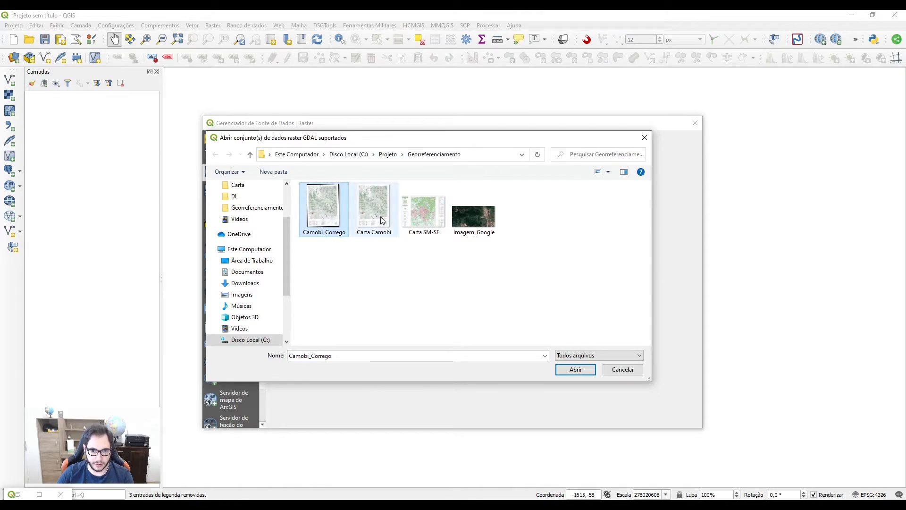
pyautogui.click(382, 218)
pyautogui.click(333, 219)
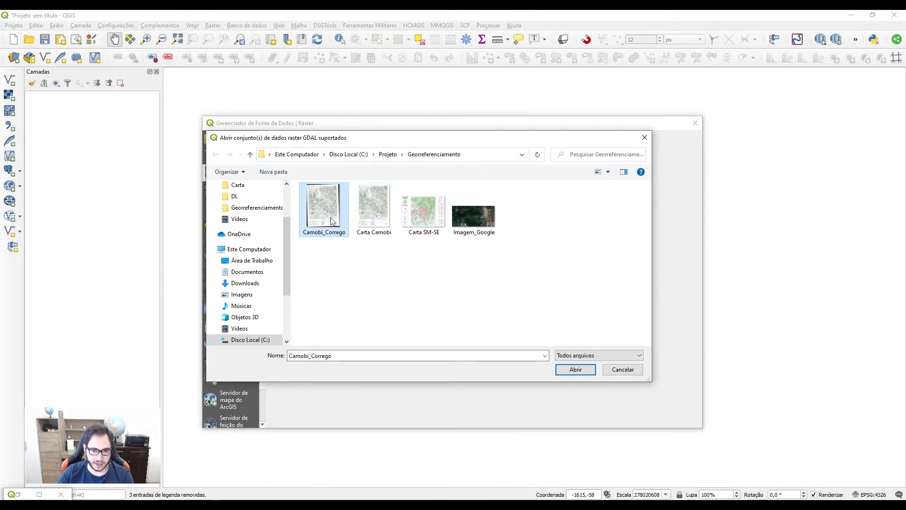
pyautogui.click(570, 370)
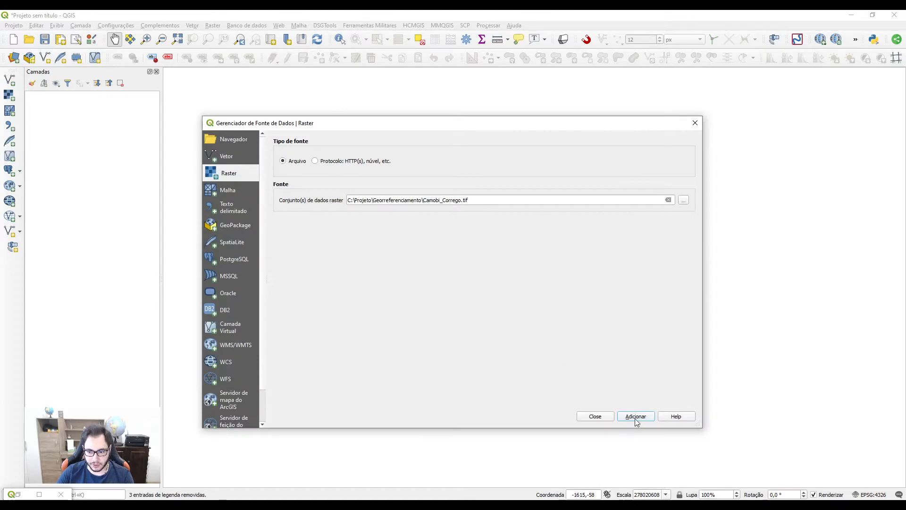
# - Add the raster to the project, accepting the Corrego Alegre 1970-72 to WGS 84 (3) transformation, and close the data source manager
pyautogui.click(636, 418)
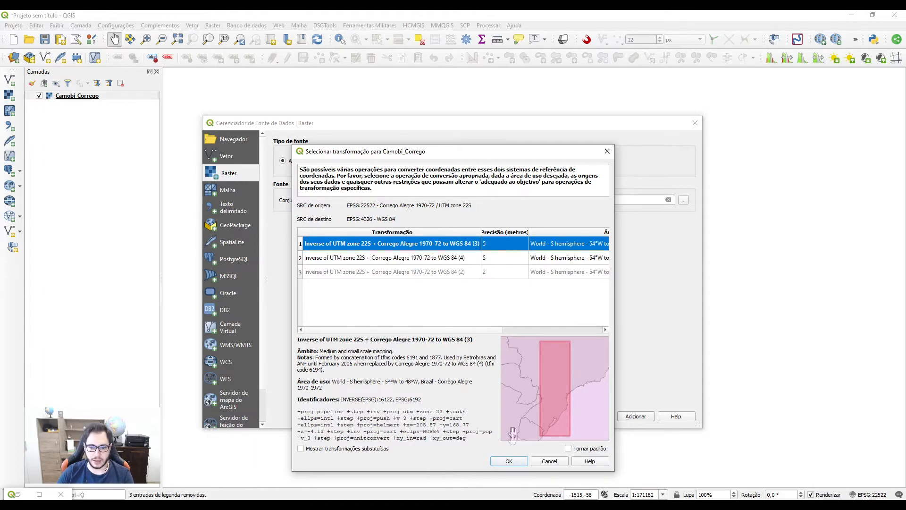
pyautogui.click(508, 461)
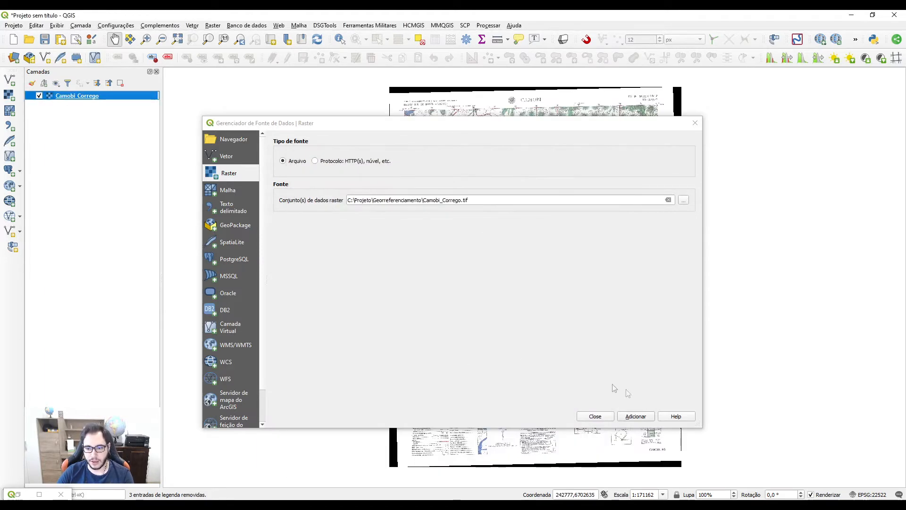
pyautogui.click(603, 419)
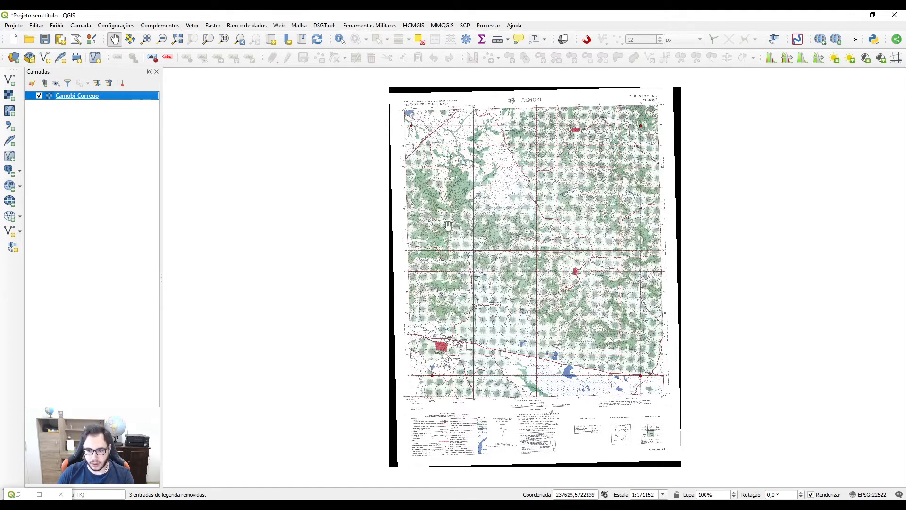
# - Check the source coordinate reference system assigned to the Camobi_Corrego layer in its properties
pyautogui.rightClick(82, 99)
pyautogui.click(111, 250)
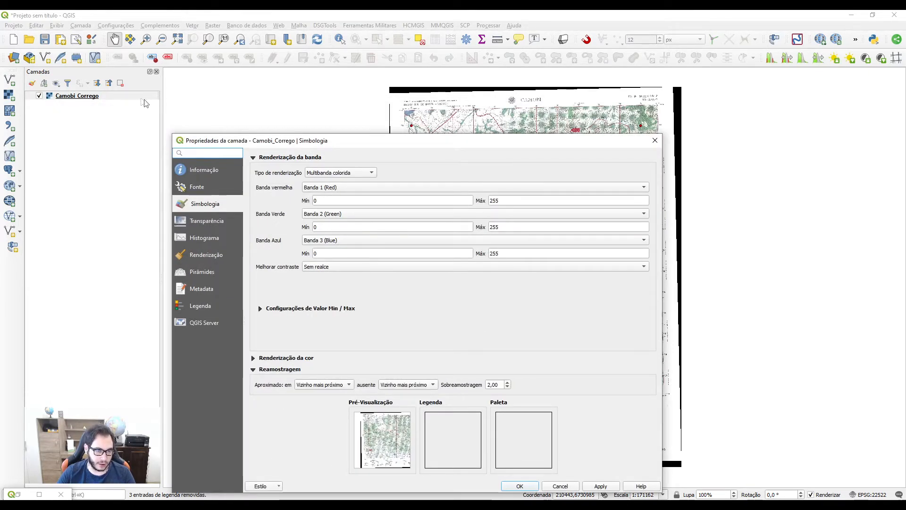
pyautogui.click(198, 186)
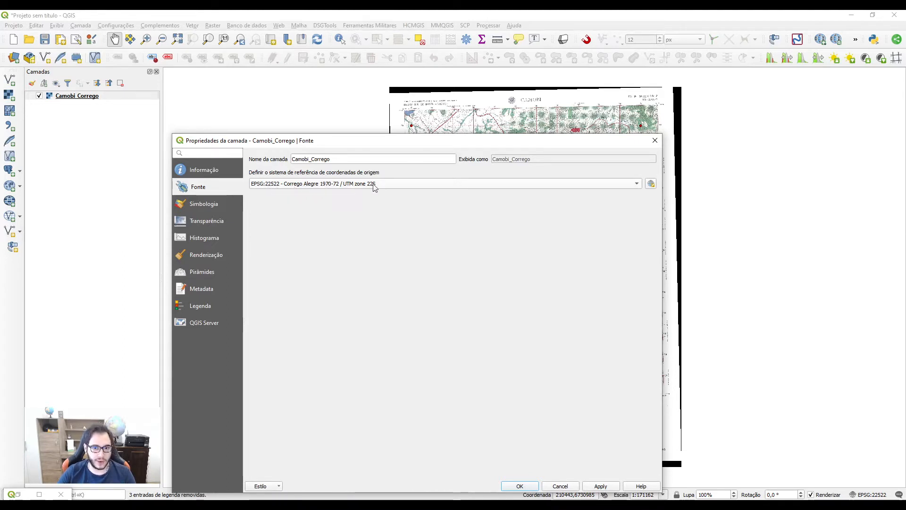
pyautogui.click(521, 486)
# - Examine the georeferenced map around the grid crossing 236 / 6708, comparing the printed grid labels with the cursor coordinates
pyautogui.scroll(2, 459, 411)
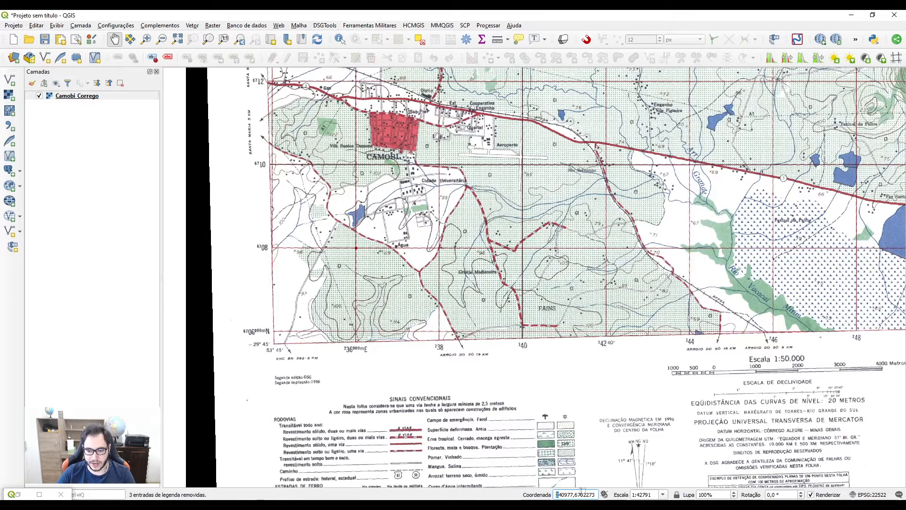
pyautogui.scroll(1, 318, 266)
pyautogui.moveTo(323, 267); pyautogui.dragTo(453, 184)
pyautogui.scroll(1, 355, 220)
pyautogui.scroll(-1, 453, 184)
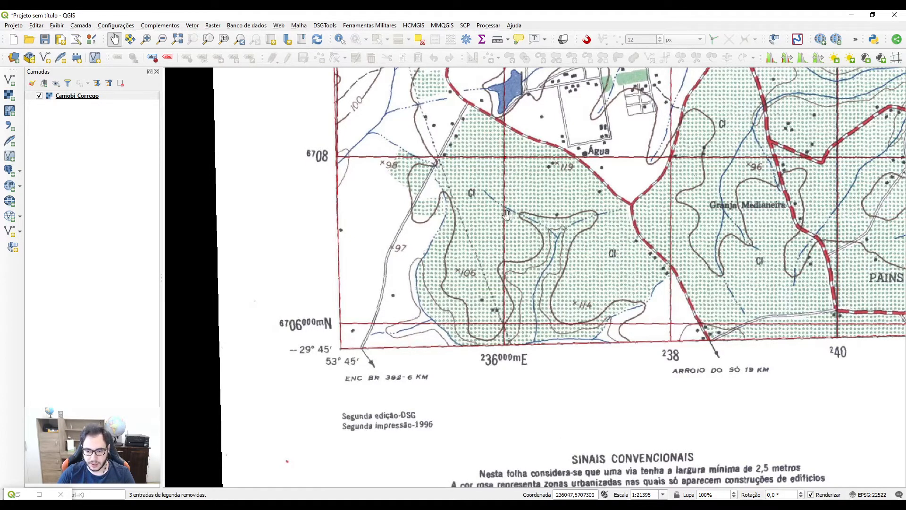
pyautogui.scroll(-2, 509, 214)
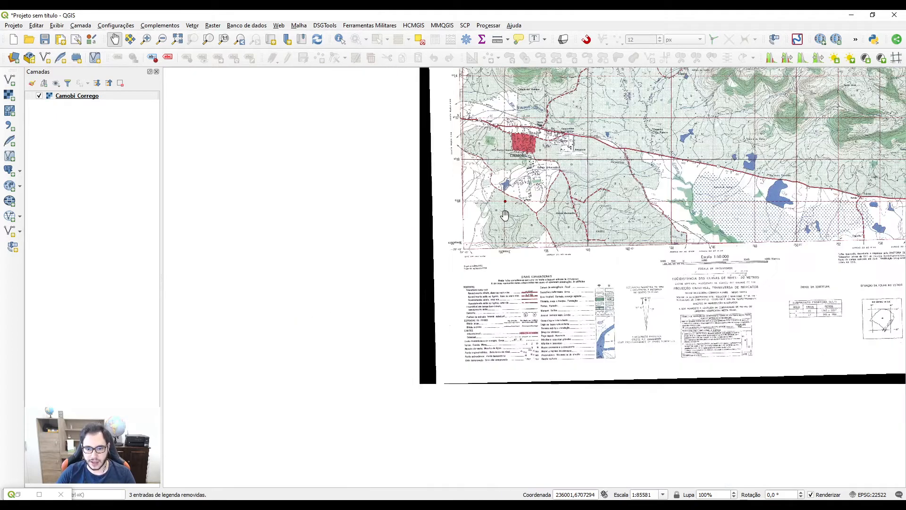
pyautogui.scroll(-2, 505, 215)
pyautogui.moveTo(512, 225); pyautogui.dragTo(493, 272)
pyautogui.scroll(1, 493, 272)
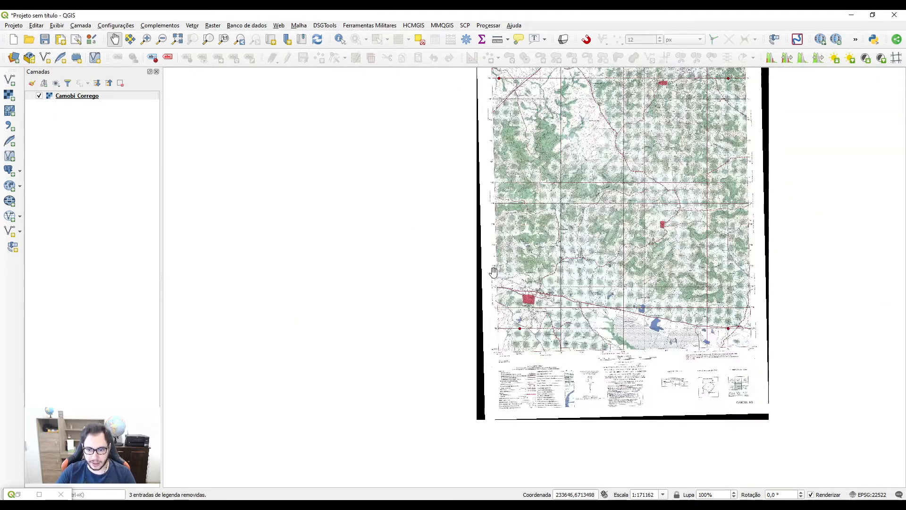
pyautogui.scroll(1, 493, 273)
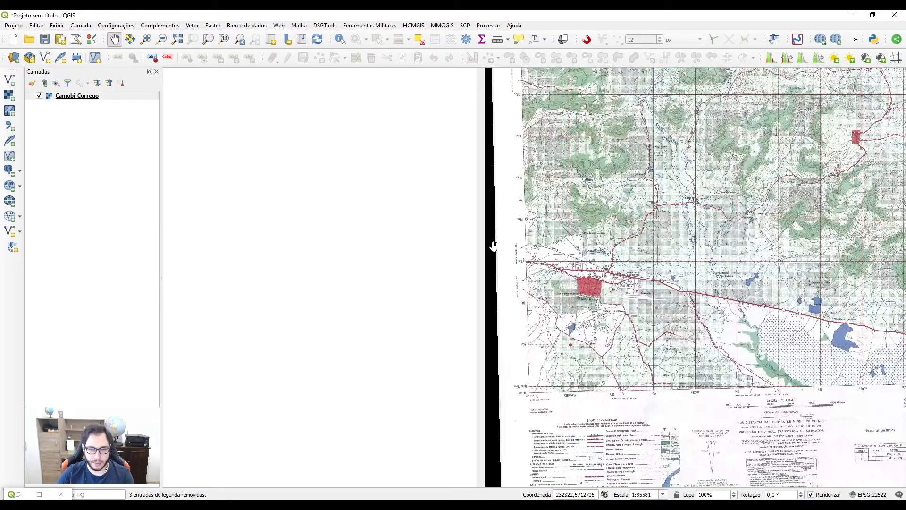
pyautogui.scroll(-1, 494, 246)
pyautogui.moveTo(551, 186); pyautogui.dragTo(474, 251)
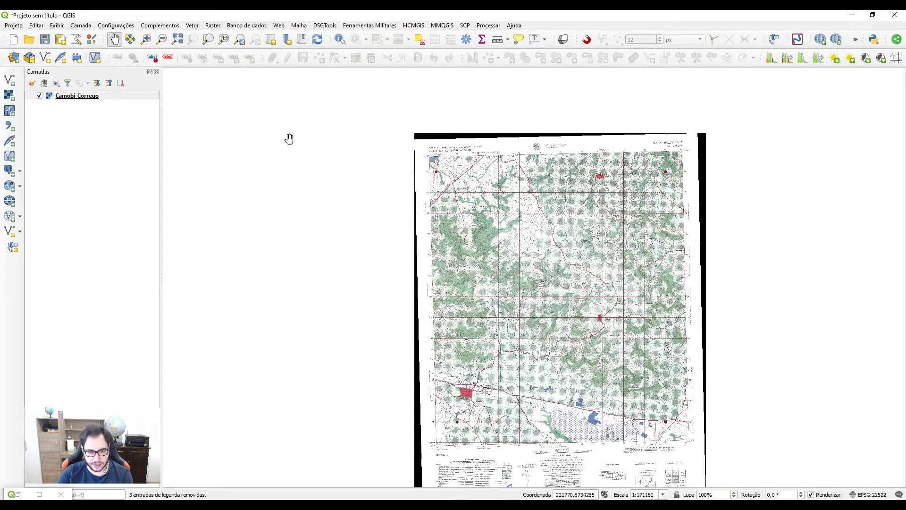
# - Set 0 as the additional no-data value in the Camobi_Corrego layer's transparency properties to hide the black border
pyautogui.click(60, 97)
pyautogui.rightClick(61, 97)
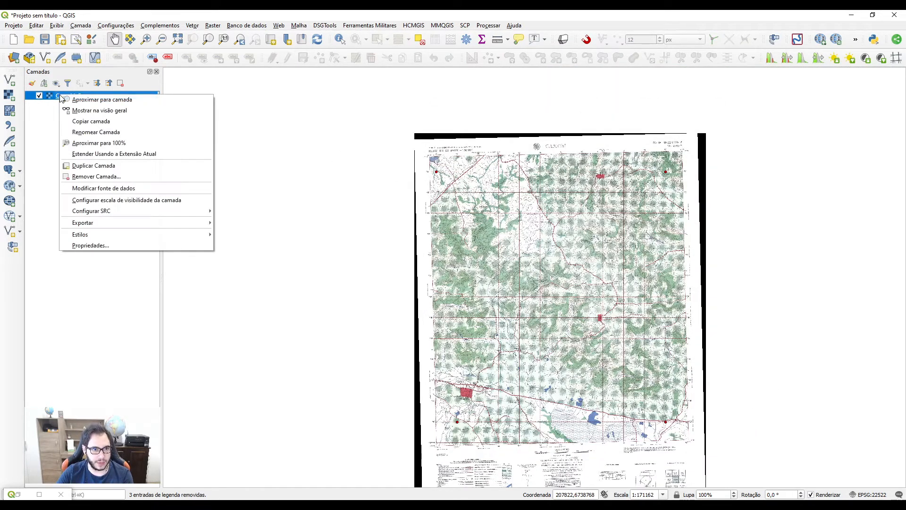
pyautogui.click(102, 245)
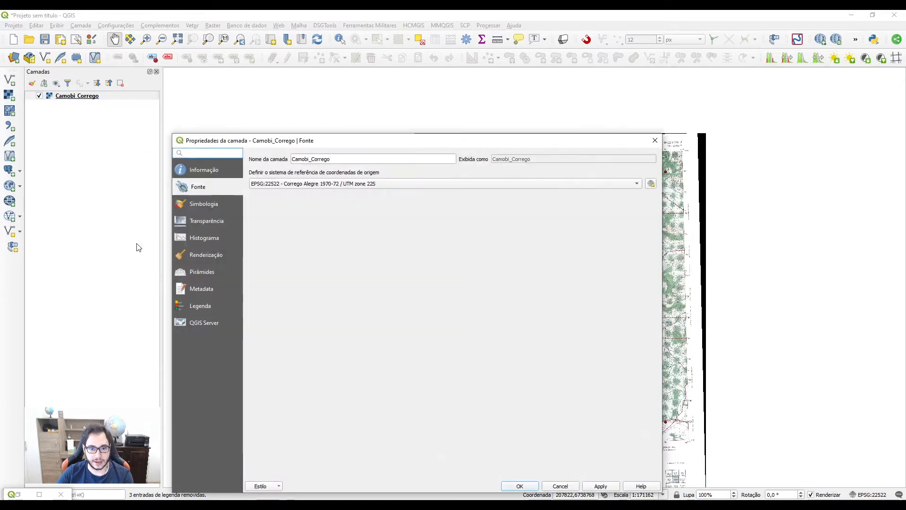
pyautogui.moveTo(326, 142); pyautogui.dragTo(349, 82)
pyautogui.click(225, 165)
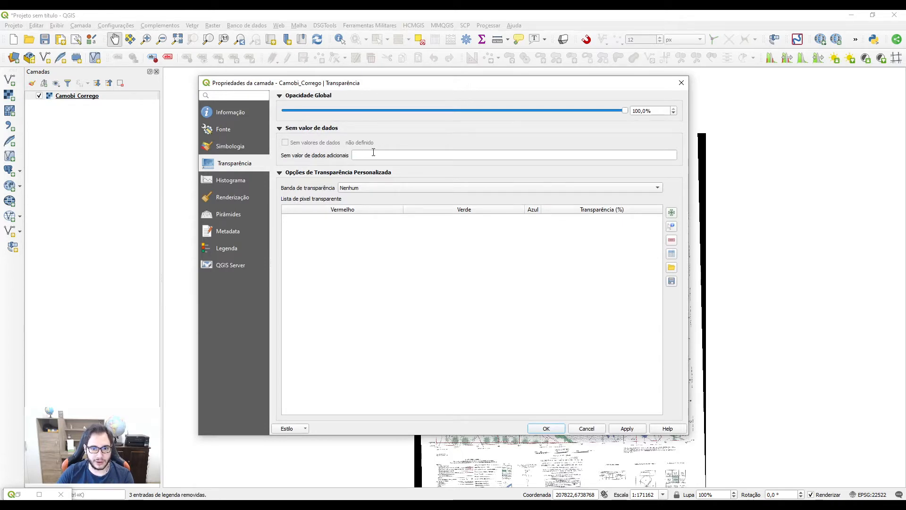
pyautogui.write('0')
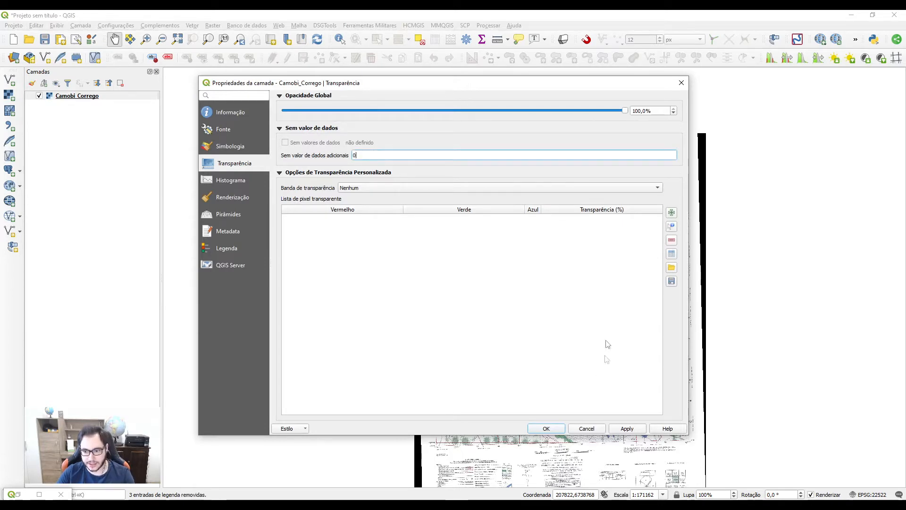
pyautogui.click(626, 428)
pyautogui.click(552, 429)
# - Inspect the map's edge without the black border and the Camobi urban area in close-up
pyautogui.scroll(2, 472, 179)
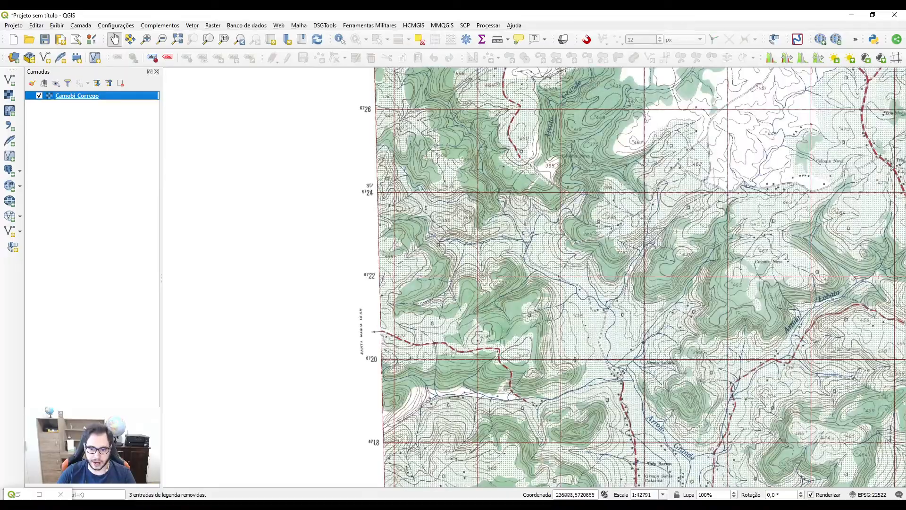
pyautogui.scroll(1, 474, 267)
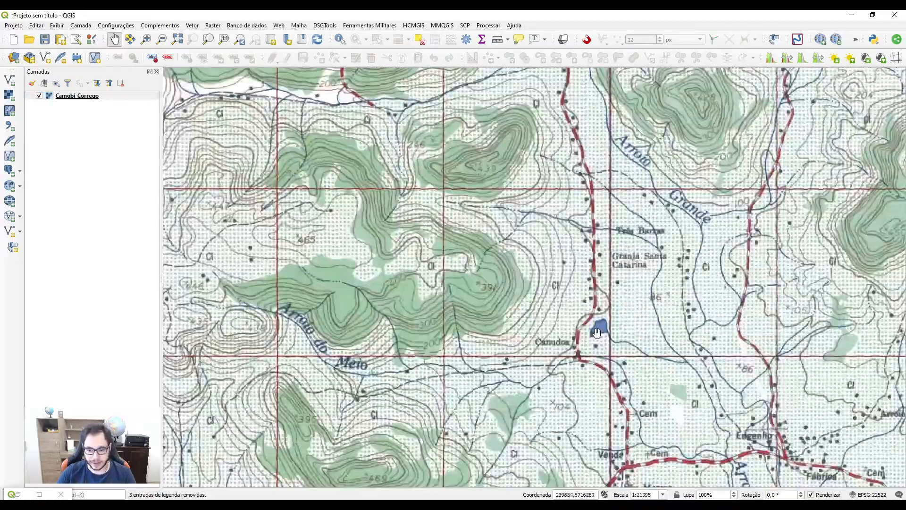
pyautogui.scroll(-2, 599, 326)
pyautogui.moveTo(535, 461); pyautogui.dragTo(424, 365)
pyautogui.scroll(1, 425, 366)
pyautogui.scroll(1, 425, 366)
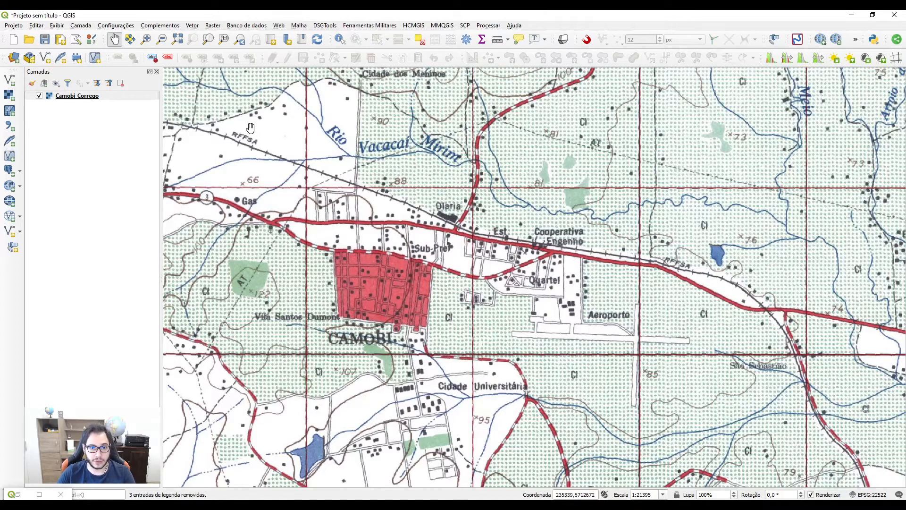
# - Start reprojecting the Camobi_Corrego raster with the project CRS EPSG:22522 - Corrego Alegre 1970-72 / UTM zone 22S as source CRS
pyautogui.click(213, 26)
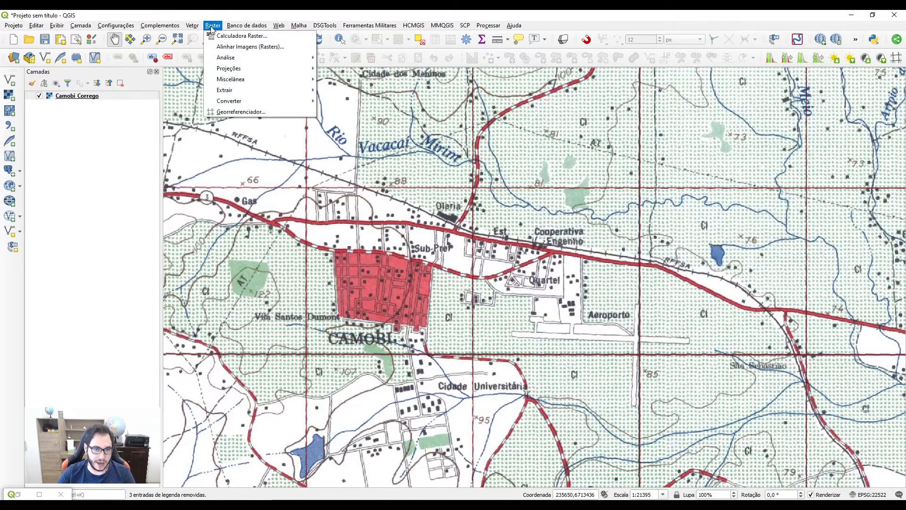
pyautogui.moveTo(227, 70)
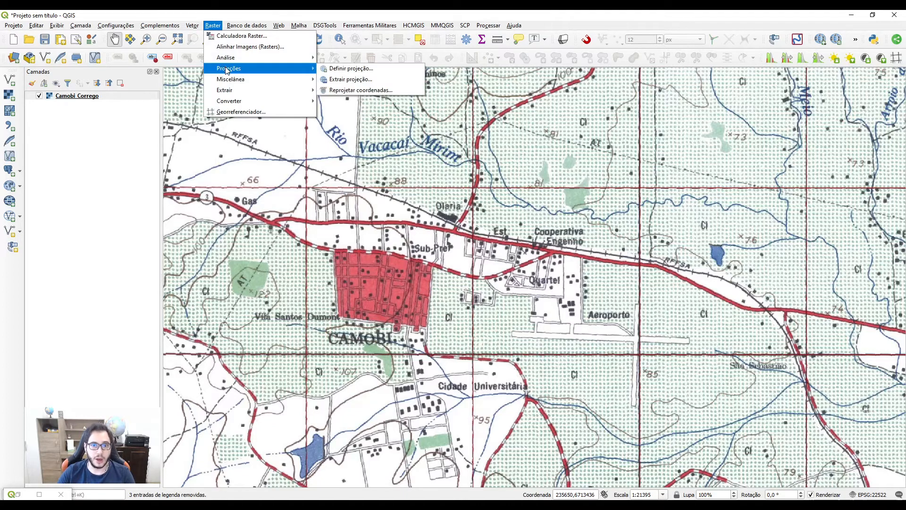
pyautogui.click(359, 90)
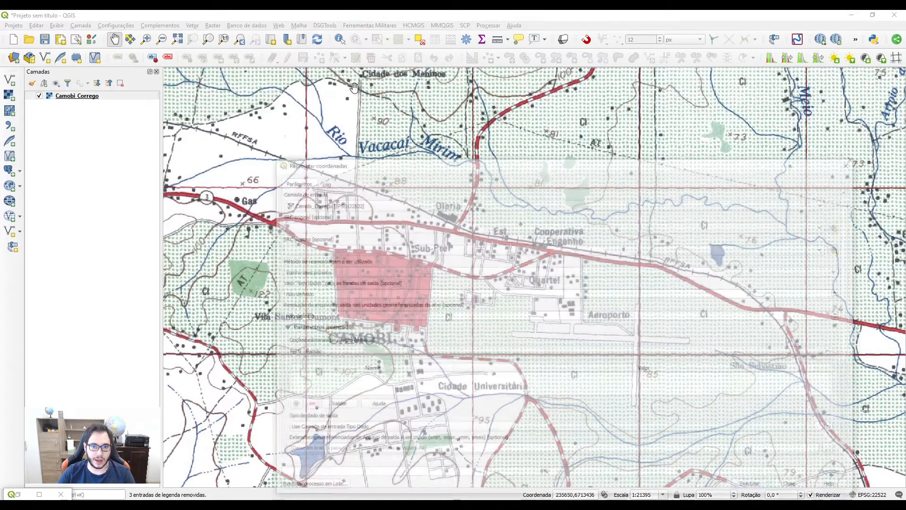
pyautogui.moveTo(362, 166); pyautogui.dragTo(347, 104)
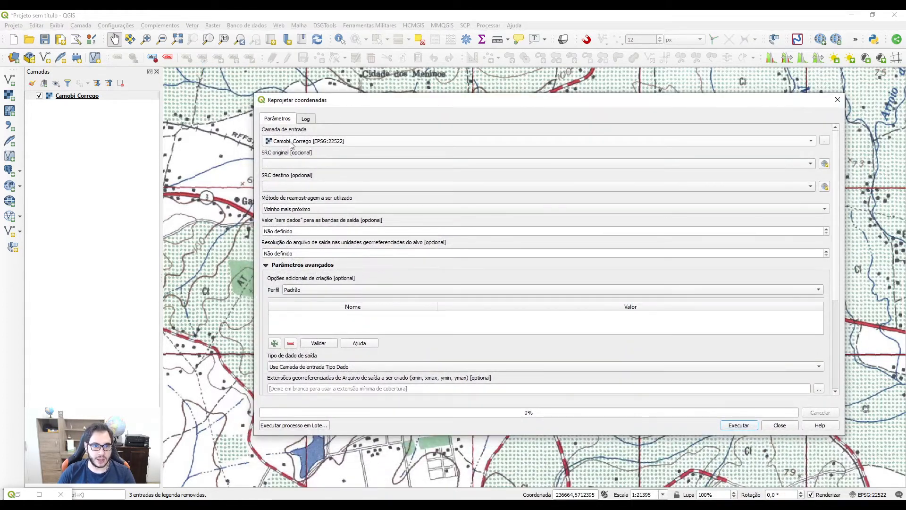
pyautogui.click(305, 165)
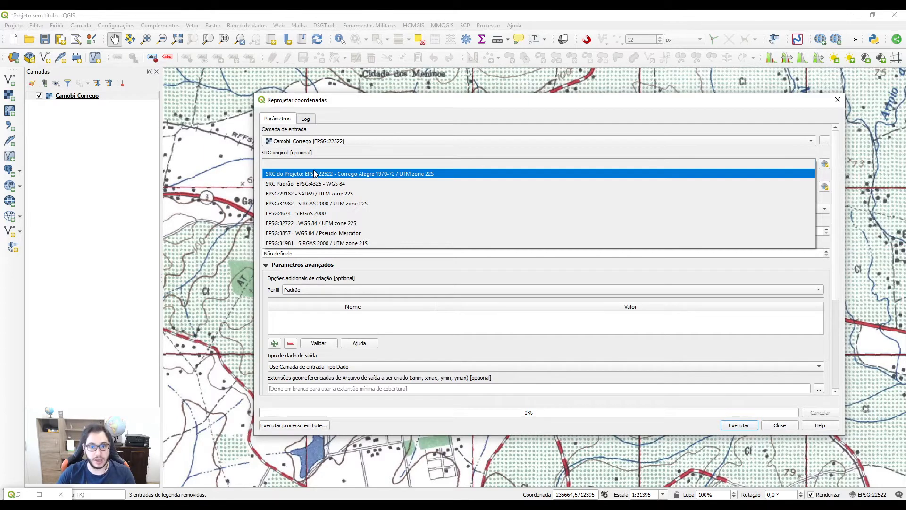
pyautogui.click(309, 173)
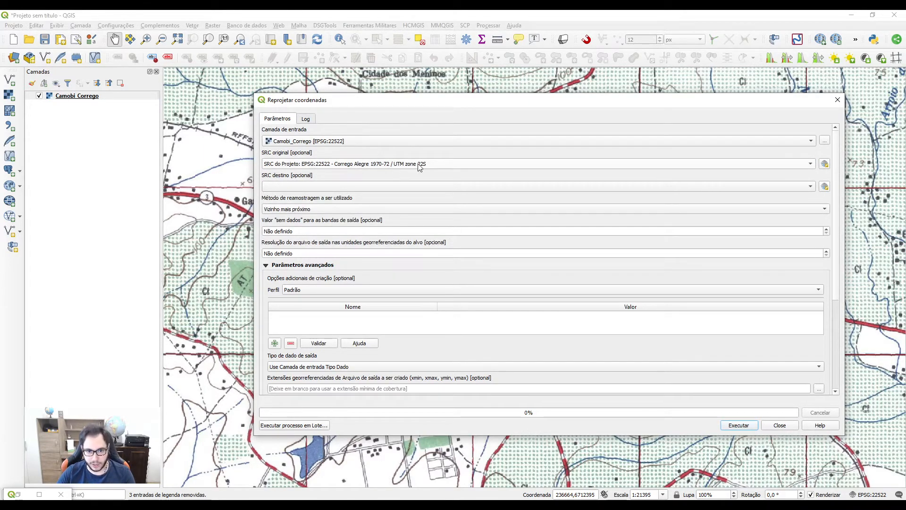
# - Look up SIRGAS 2000 for the target CRS and select SIRGAS 2000 / UTM zone 22S, EPSG:31982
pyautogui.click(290, 187)
pyautogui.click(290, 188)
pyautogui.click(825, 186)
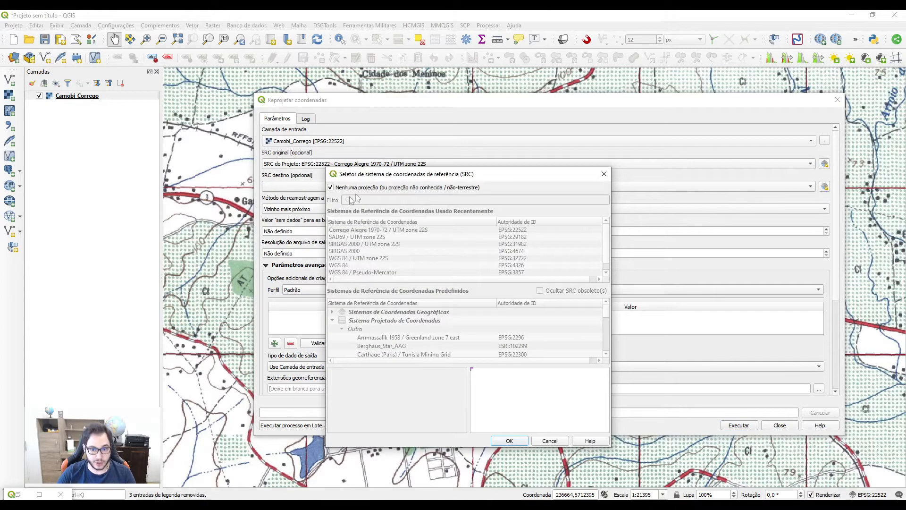
pyautogui.click(336, 189)
pyautogui.click(362, 200)
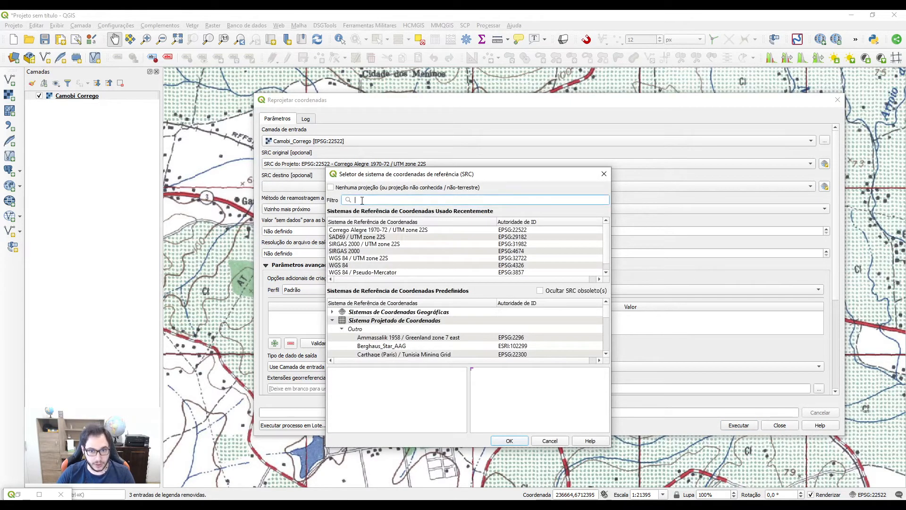
pyautogui.write('SIRGAS 2000')
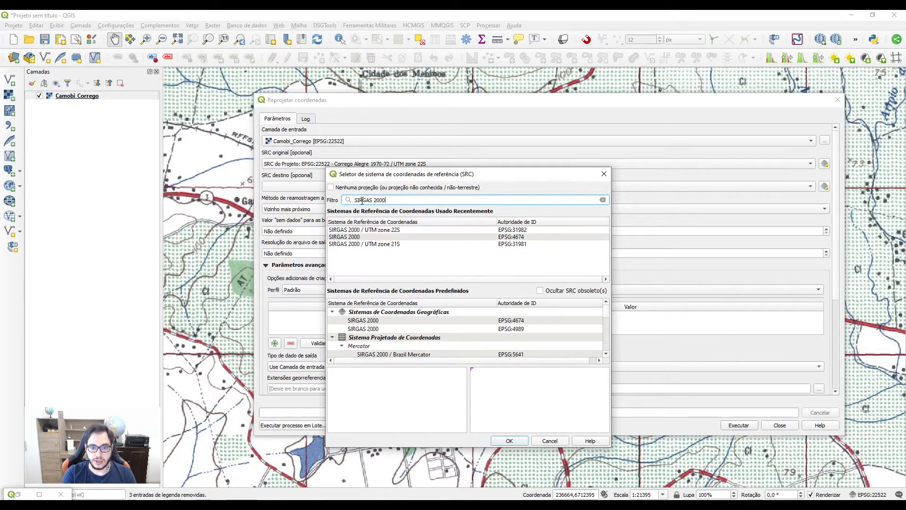
pyautogui.click(392, 320)
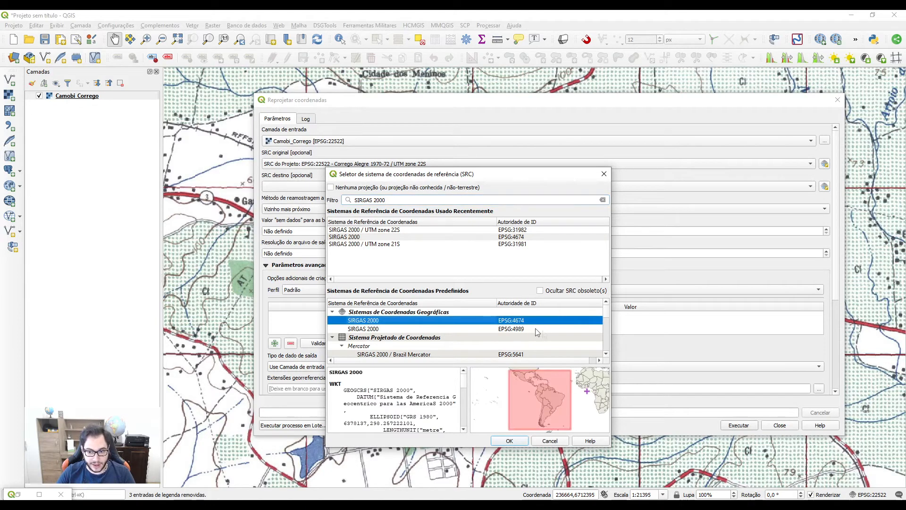
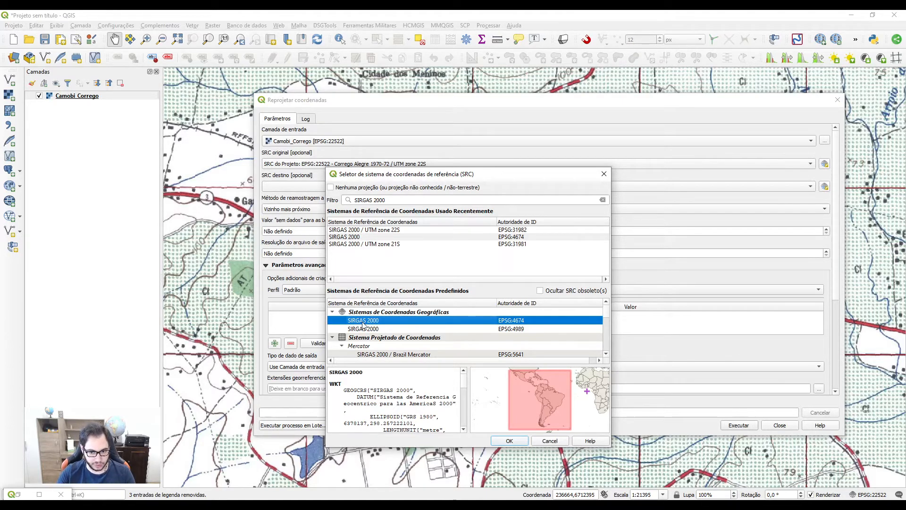
pyautogui.scroll(-1, 395, 341)
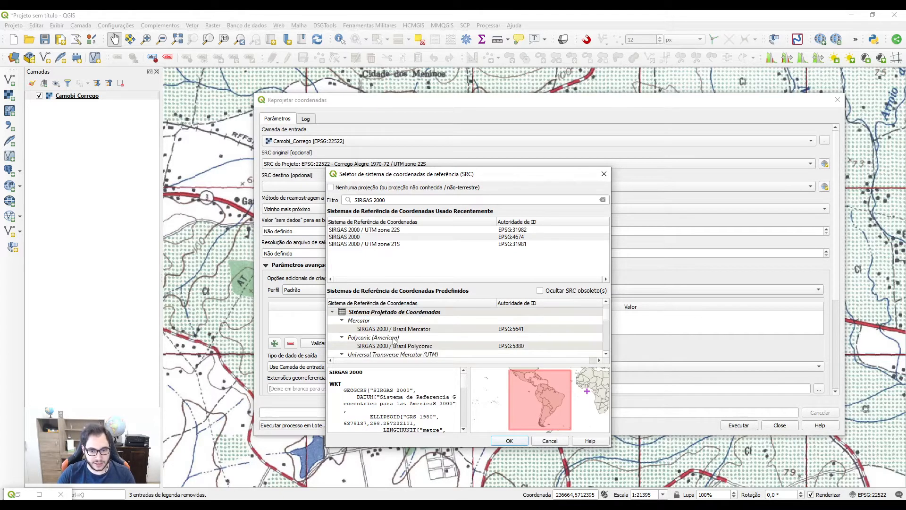
pyautogui.scroll(-5, 412, 338)
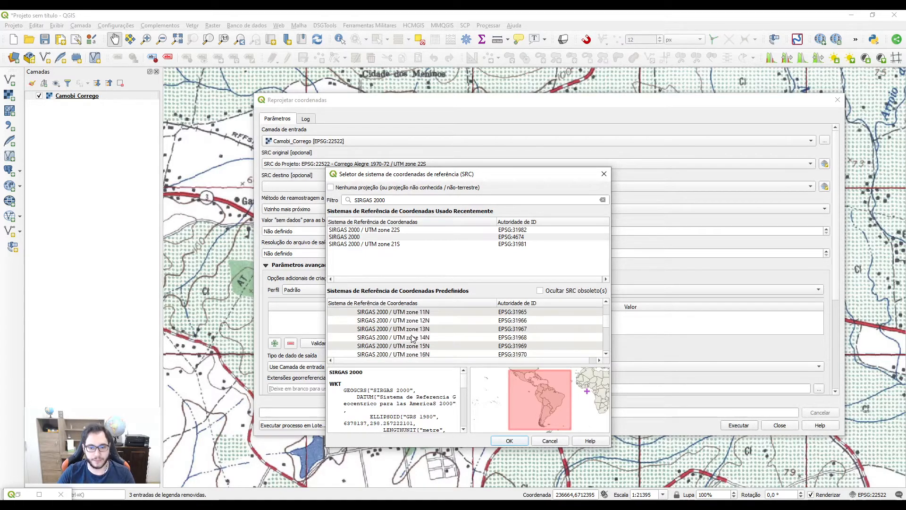
pyautogui.scroll(-3, 413, 338)
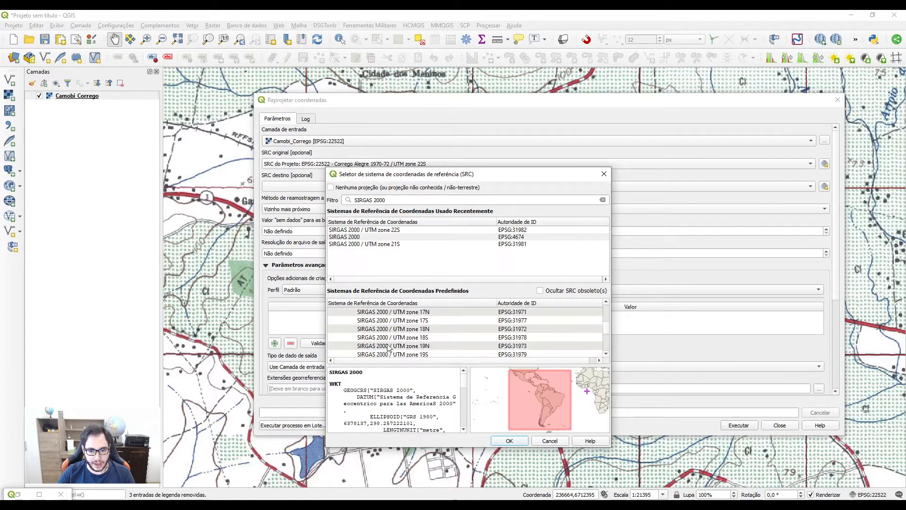
pyautogui.click(425, 353)
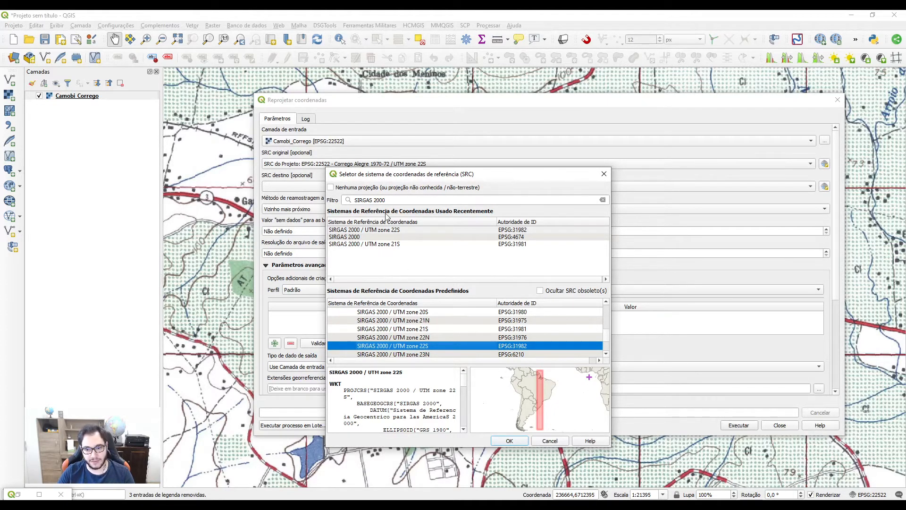
# - Find the target CRS by its code 31982 and apply SIRGAS 2000 / UTM zone 22S to the reprojection
pyautogui.moveTo(391, 200); pyautogui.dragTo(339, 202)
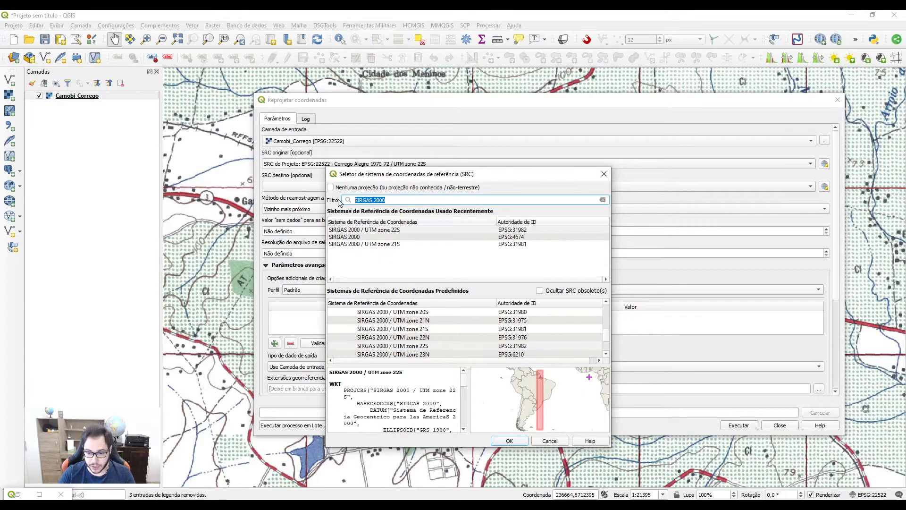
pyautogui.write('31982')
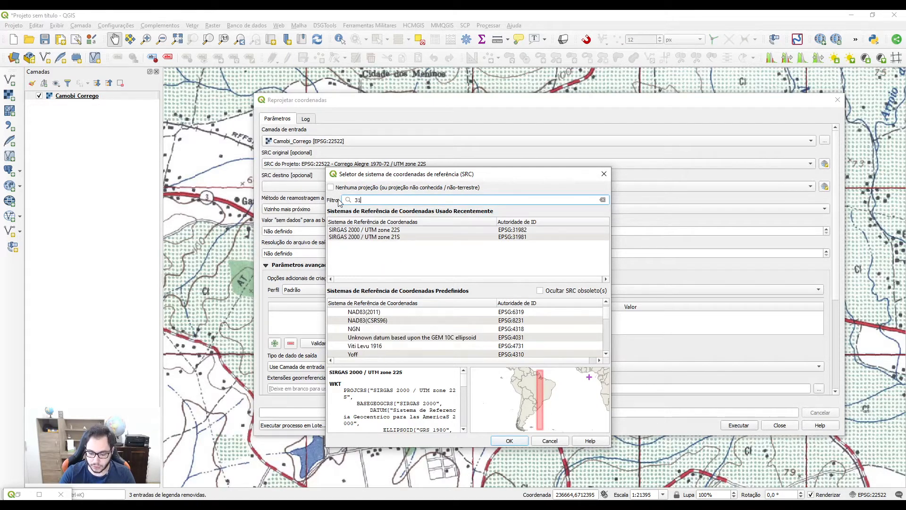
pyautogui.click(360, 230)
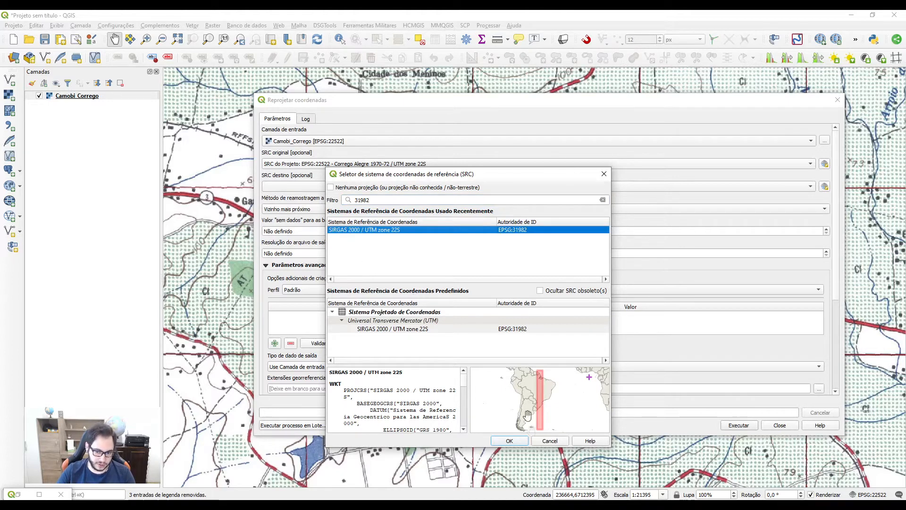
pyautogui.click(515, 444)
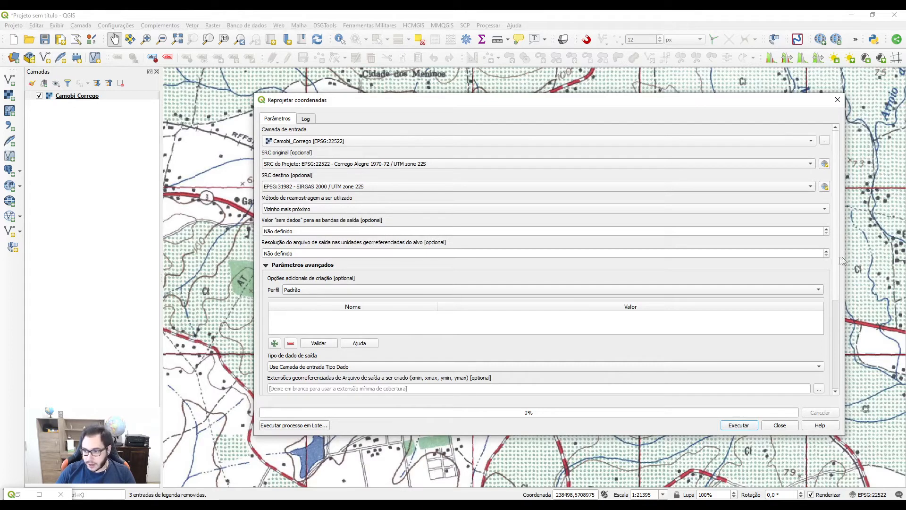
# - Choose to save the reprojected raster to a file in the folder C:\Projeto\Georreferenciamento
pyautogui.scroll(-3, 838, 283)
pyautogui.scroll(-2, 836, 290)
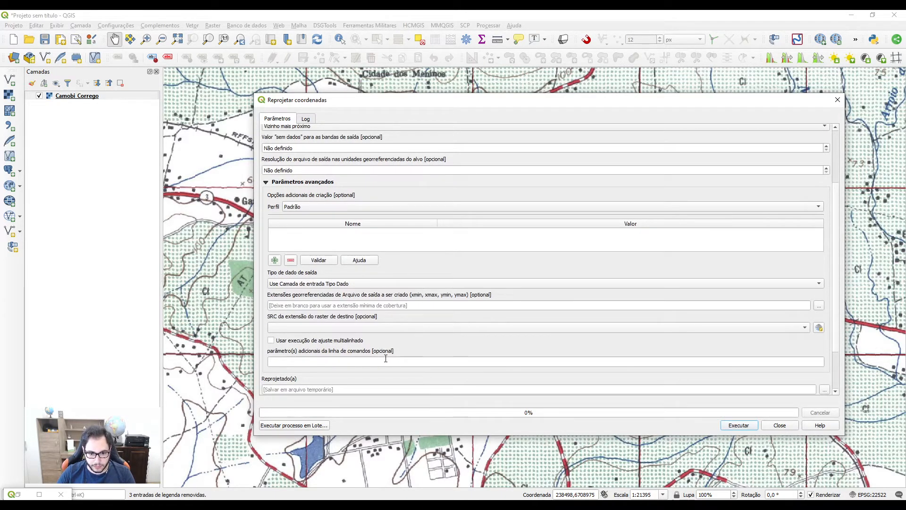
pyautogui.click(825, 388)
pyautogui.click(805, 405)
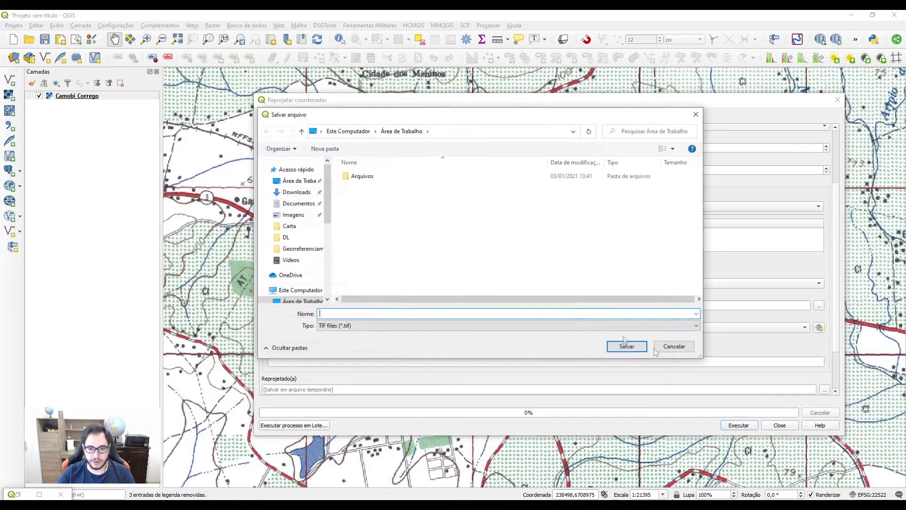
pyautogui.scroll(-3, 302, 250)
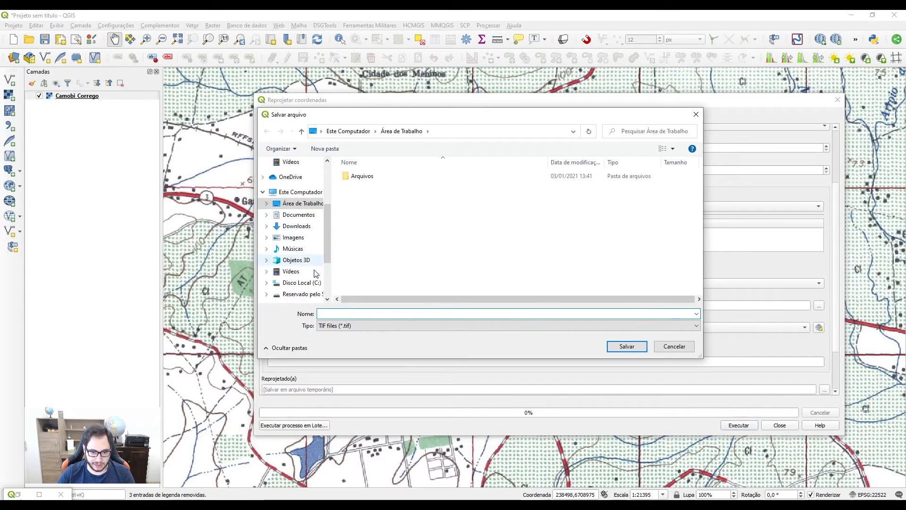
pyautogui.click(297, 282)
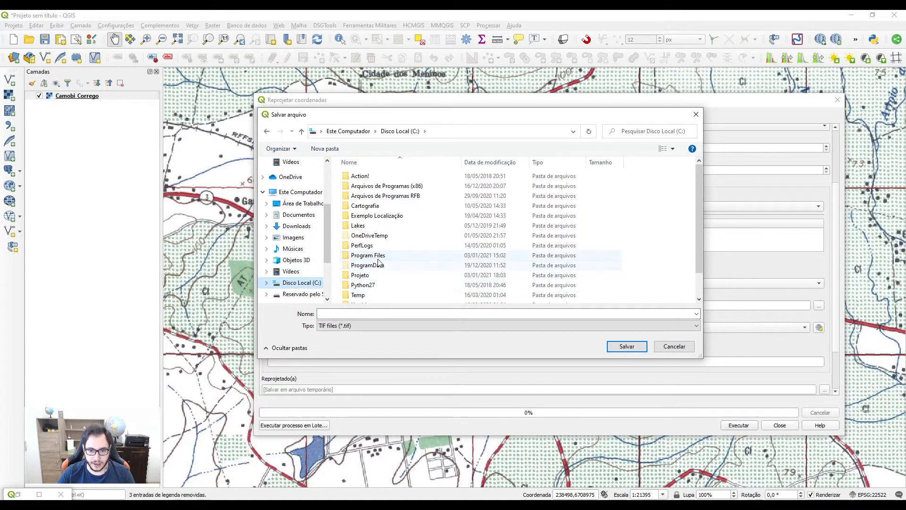
pyautogui.scroll(-1, 379, 259)
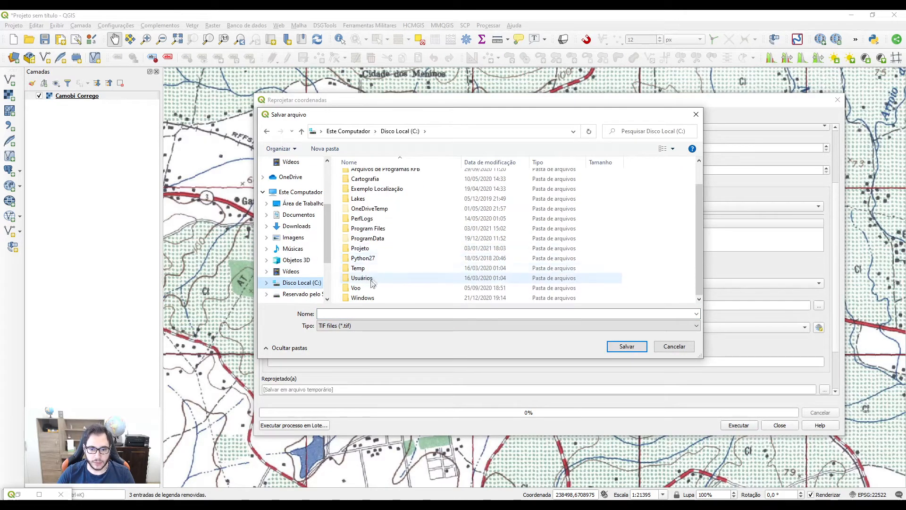
pyautogui.doubleClick(360, 248)
pyautogui.doubleClick(376, 174)
# - Name the output TIF file Camobi_SIRGAS, run the reprojection and close the tool
pyautogui.click(364, 314)
pyautogui.write('Camobi_')
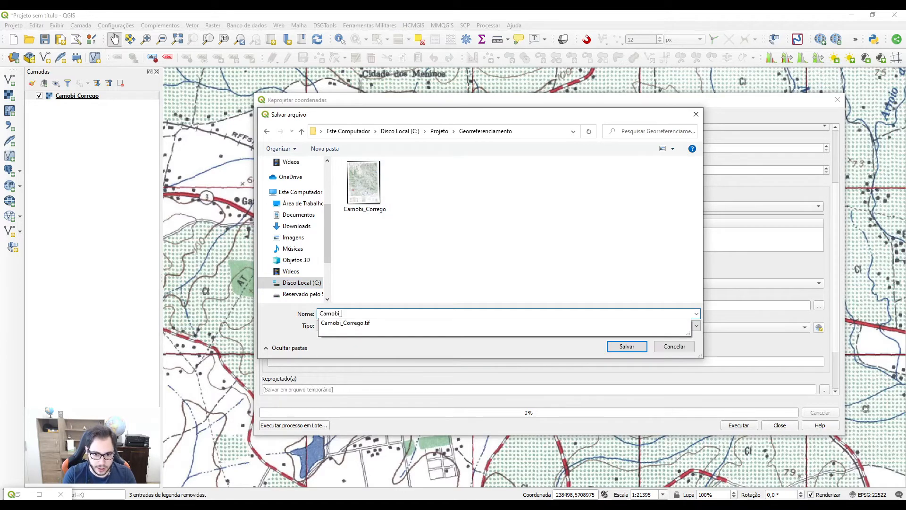
pyautogui.write('SIRGaS')
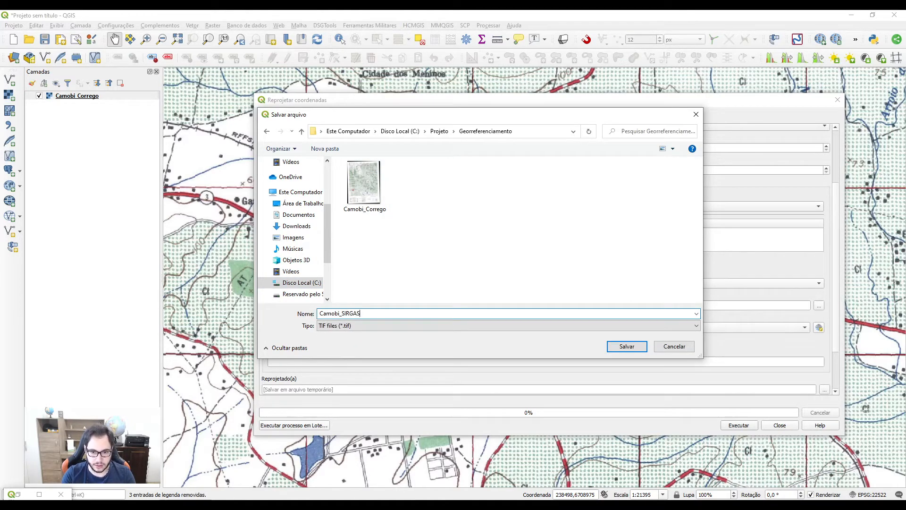
pyautogui.press('Return')
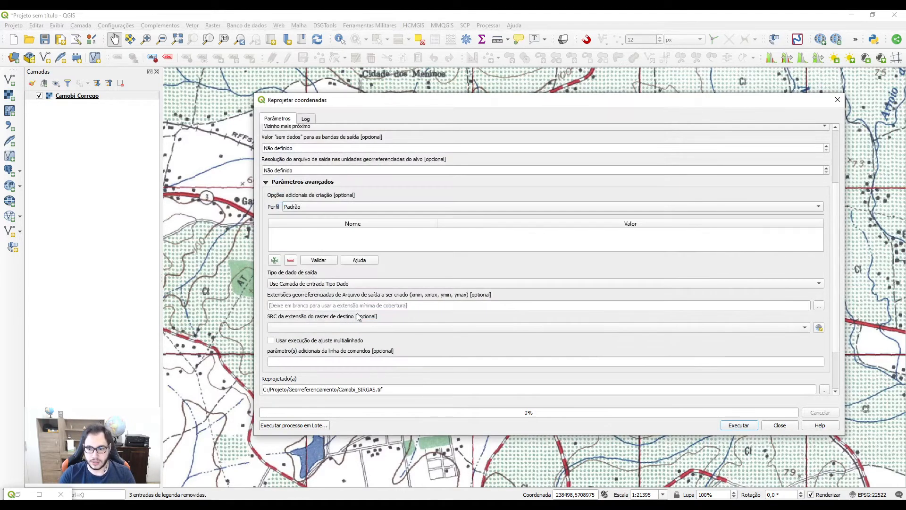
pyautogui.click(731, 426)
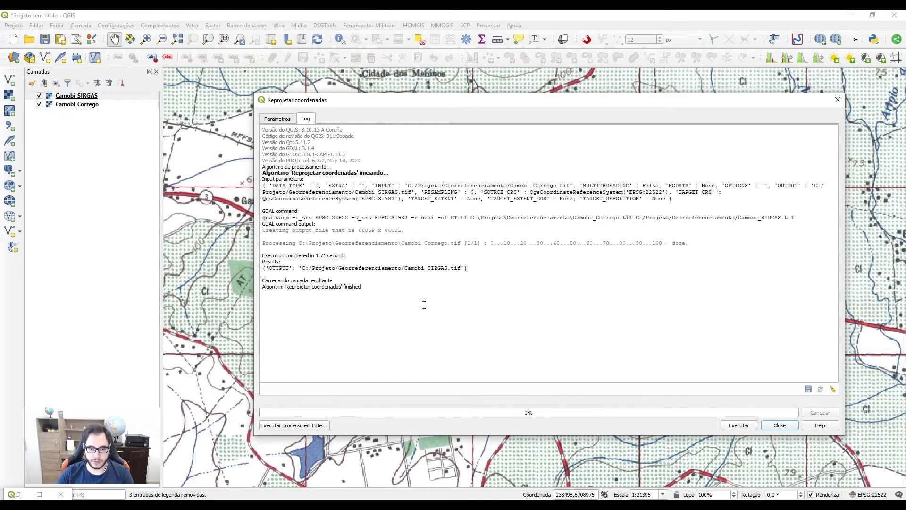
pyautogui.click(780, 426)
# - Remove the Camobi_Corrego layer from the project
pyautogui.click(80, 107)
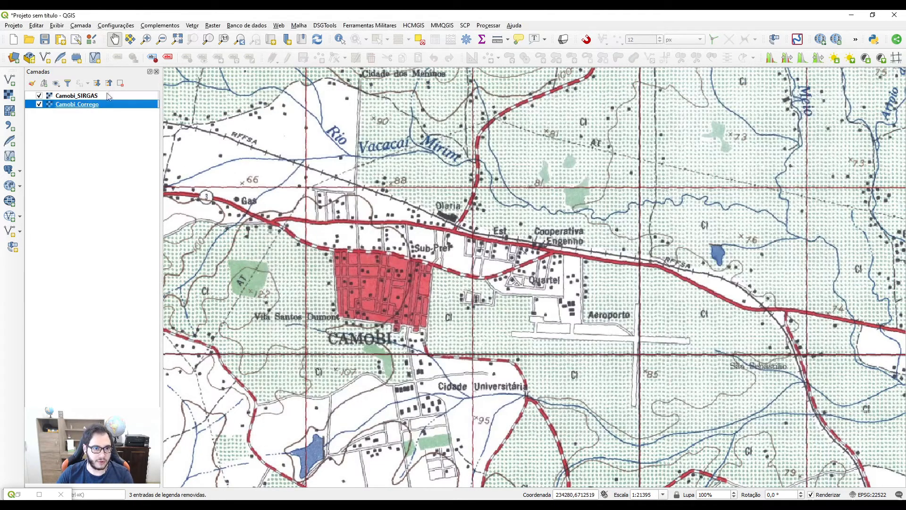
pyautogui.click(120, 84)
pyautogui.press('Return')
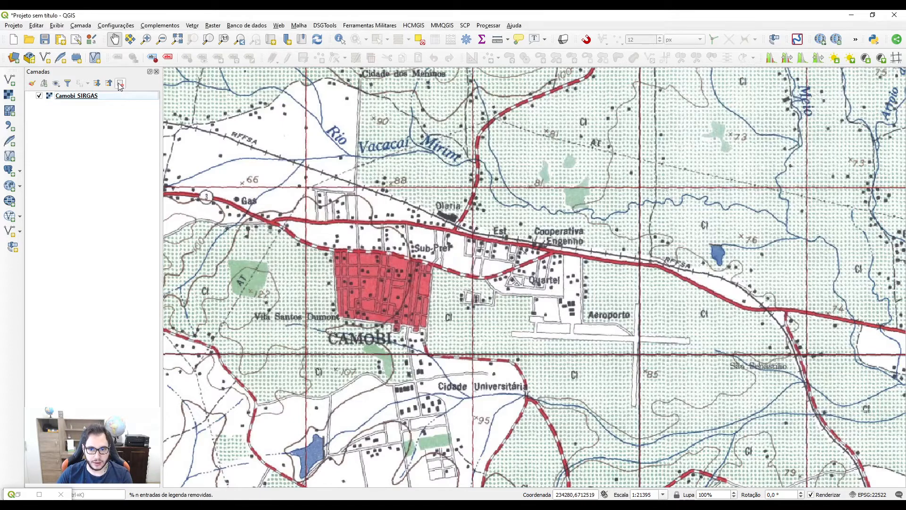
# - Set the project CRS to EPSG:31982, SIRGAS 2000 / UTM zone 22S
pyautogui.click(867, 496)
pyautogui.click(382, 139)
pyautogui.write('31982')
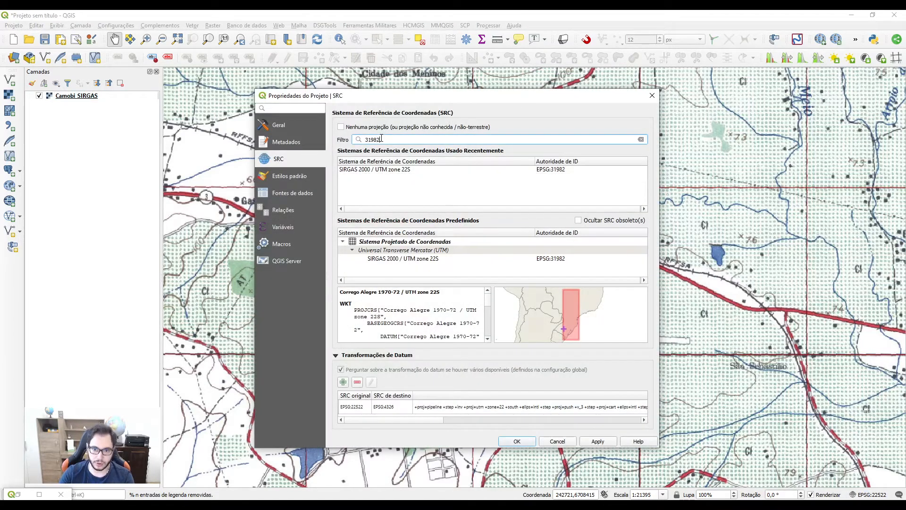
pyautogui.click(410, 170)
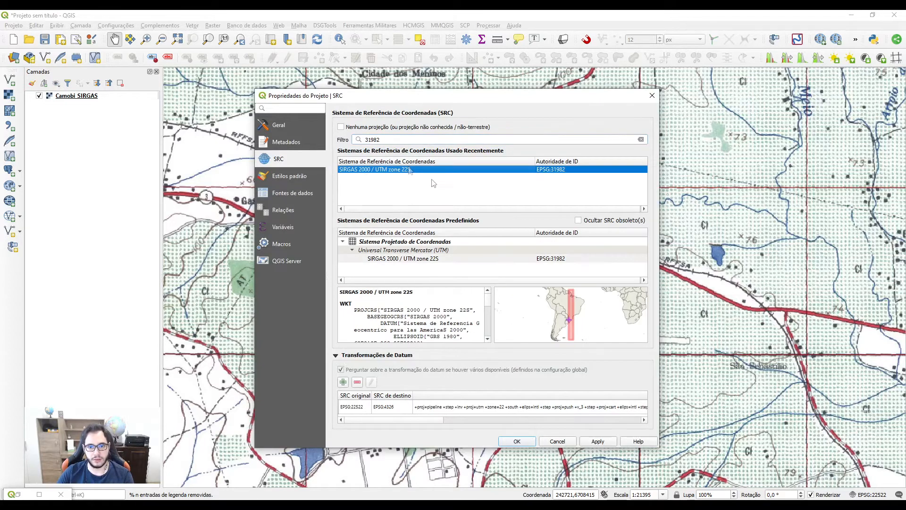
pyautogui.click(517, 442)
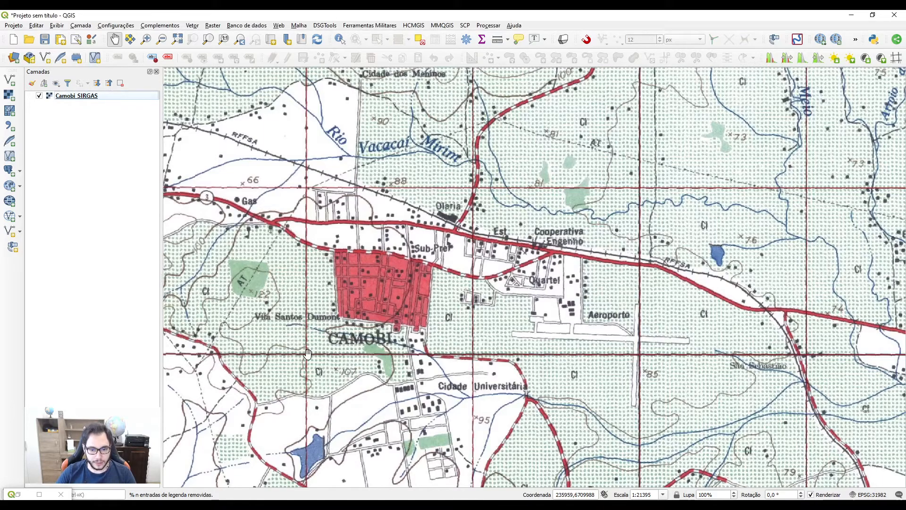
# - Locate the grid crossing 236 / 6708 on the reprojected map and check its control point in the Georeferencer window
pyautogui.moveTo(304, 364); pyautogui.dragTo(543, 101)
pyautogui.scroll(-1, 543, 257)
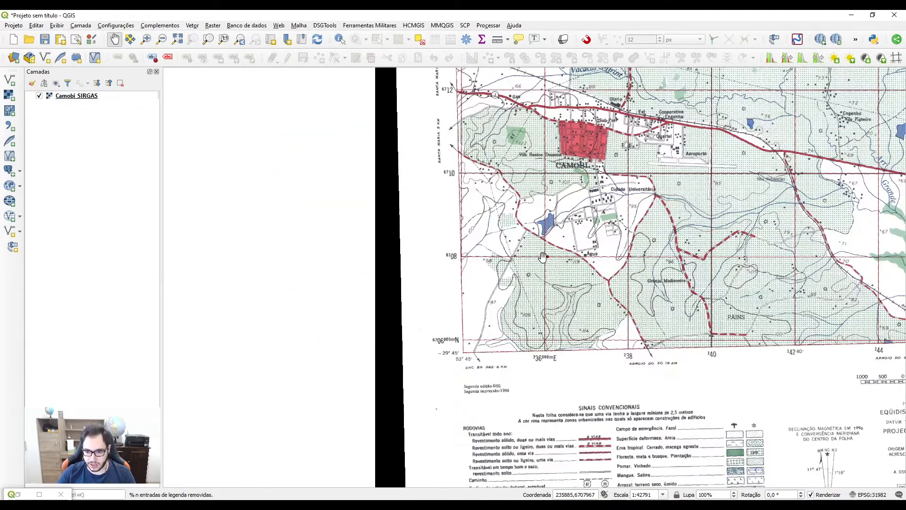
pyautogui.scroll(1, 574, 251)
pyautogui.scroll(1, 577, 260)
pyautogui.scroll(-1, 578, 264)
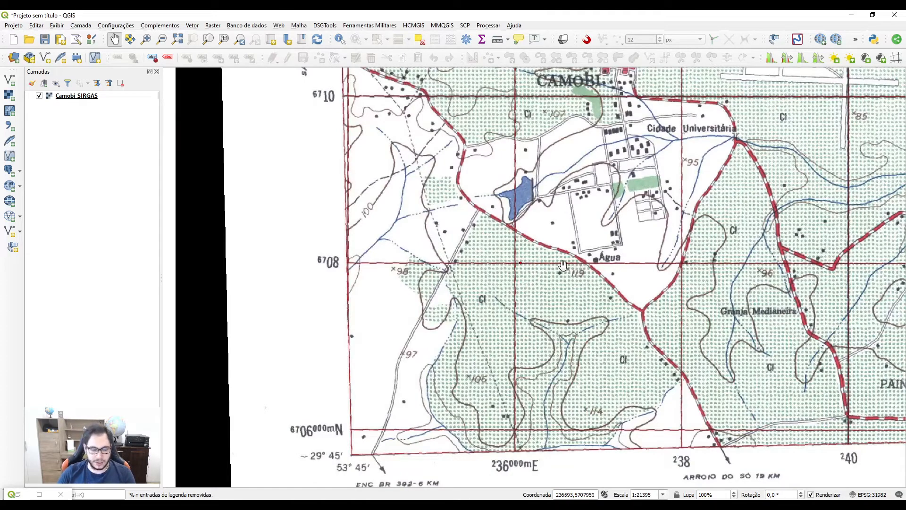
pyautogui.click(42, 487)
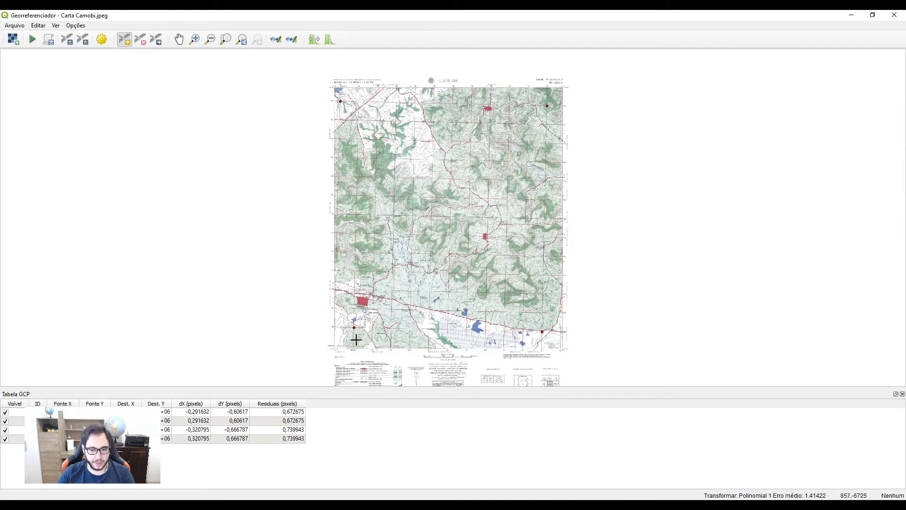
pyautogui.scroll(3, 350, 337)
pyautogui.scroll(-2, 378, 292)
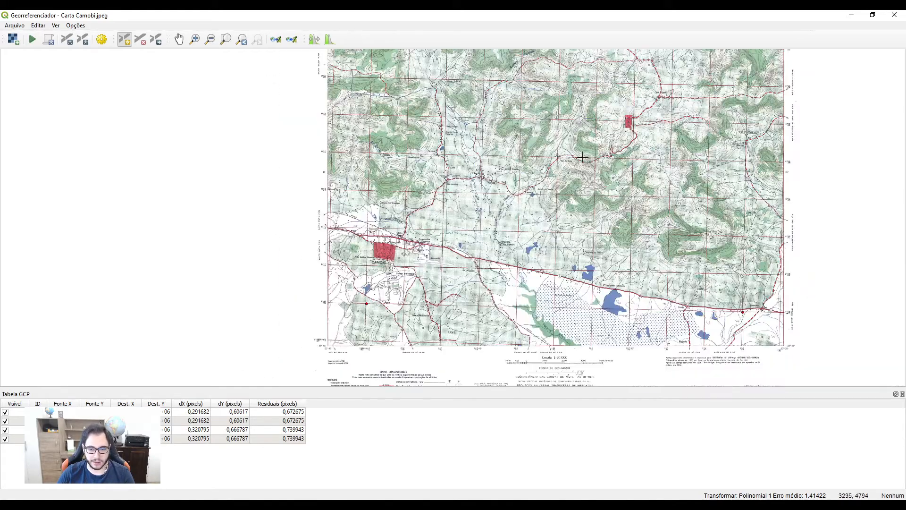
pyautogui.click(850, 18)
# - Examine the grid crossing 236 / 6708 in close-up, comparing its printed grid labels with the SIRGAS 2000 cursor coordinates
pyautogui.scroll(2, 551, 283)
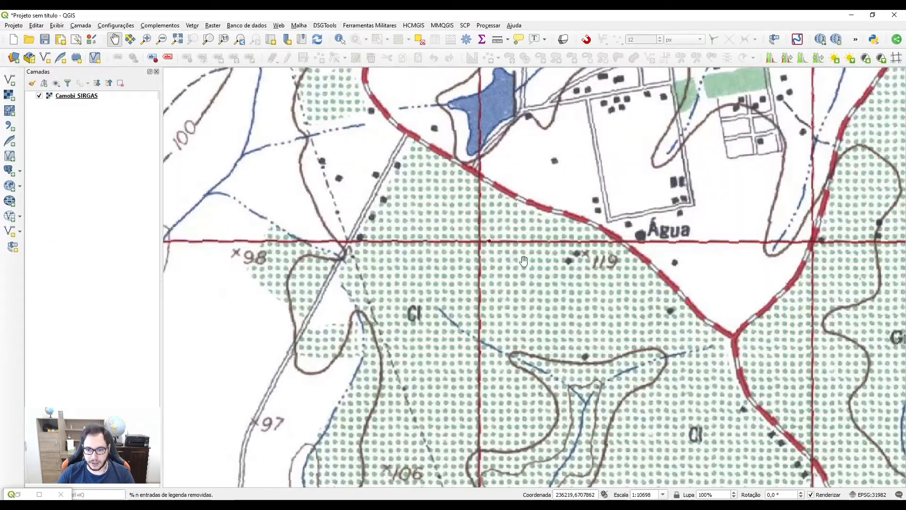
pyautogui.scroll(-1, 490, 242)
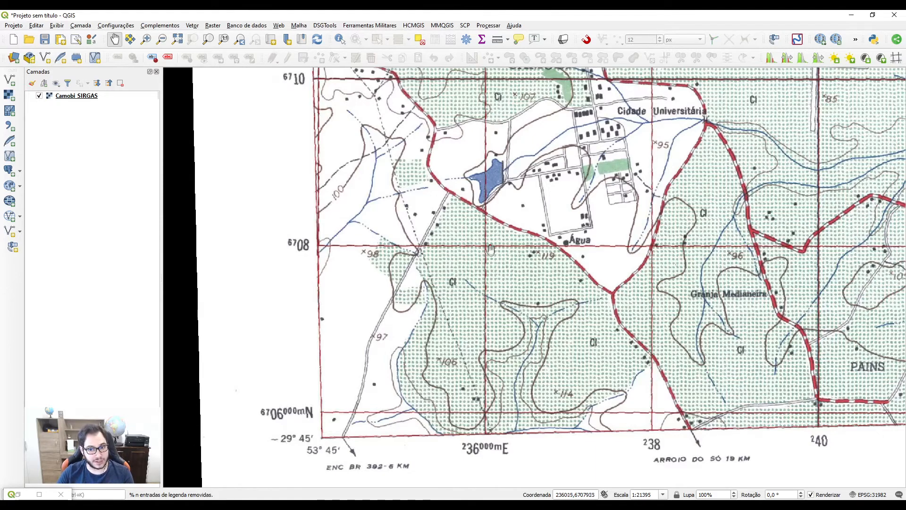
pyautogui.scroll(1, 490, 246)
pyautogui.scroll(-1, 491, 247)
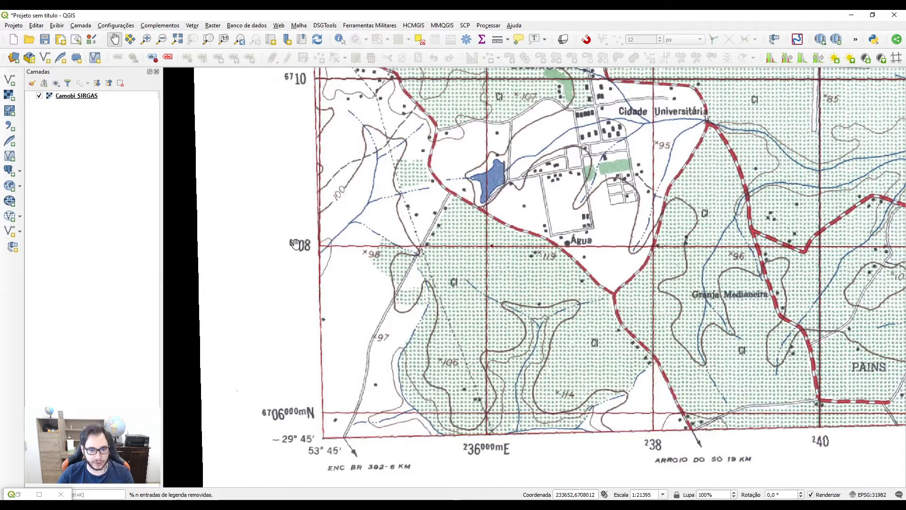
pyautogui.scroll(3, 491, 245)
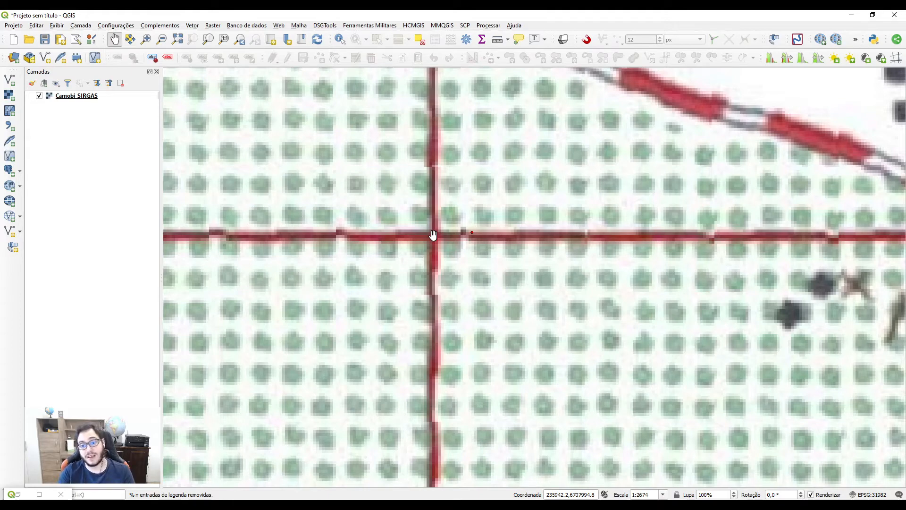
# - Close the Georeferencer window and save its GCP control points
pyautogui.scroll(-3, 433, 235)
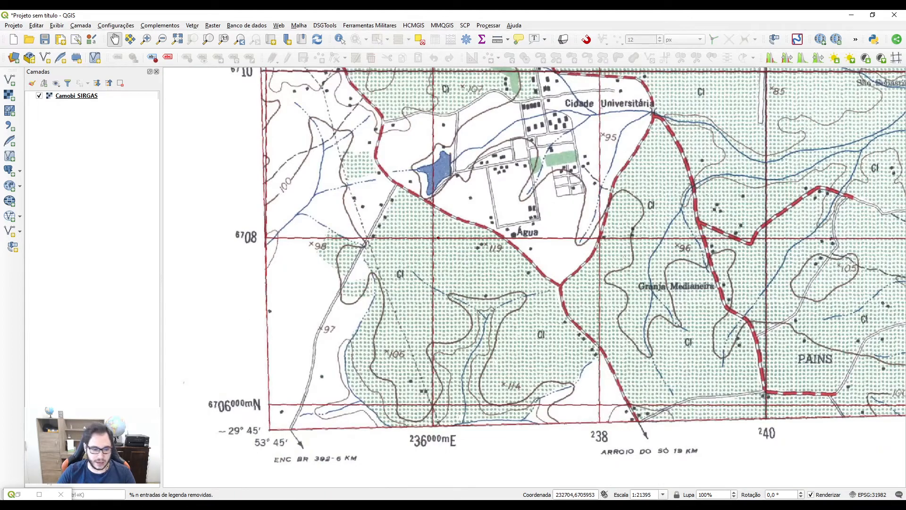
pyautogui.click(21, 494)
pyautogui.click(891, 14)
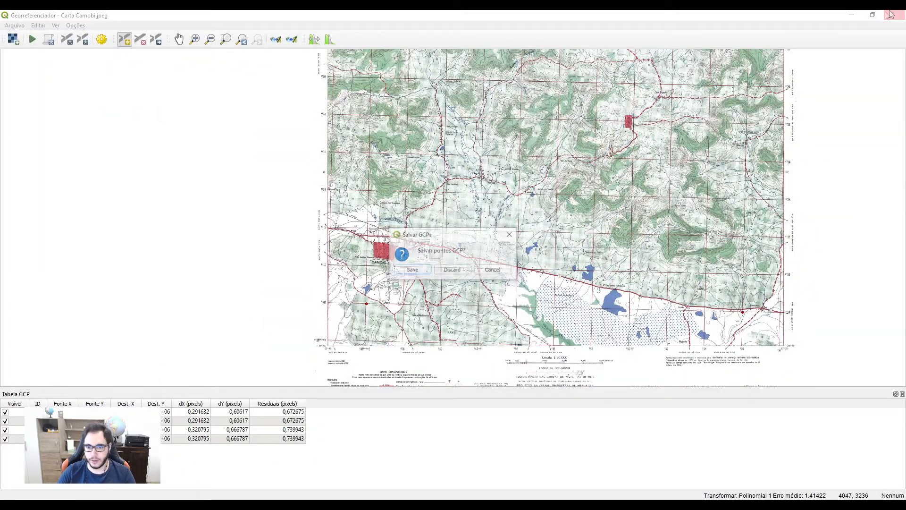
pyautogui.click(411, 270)
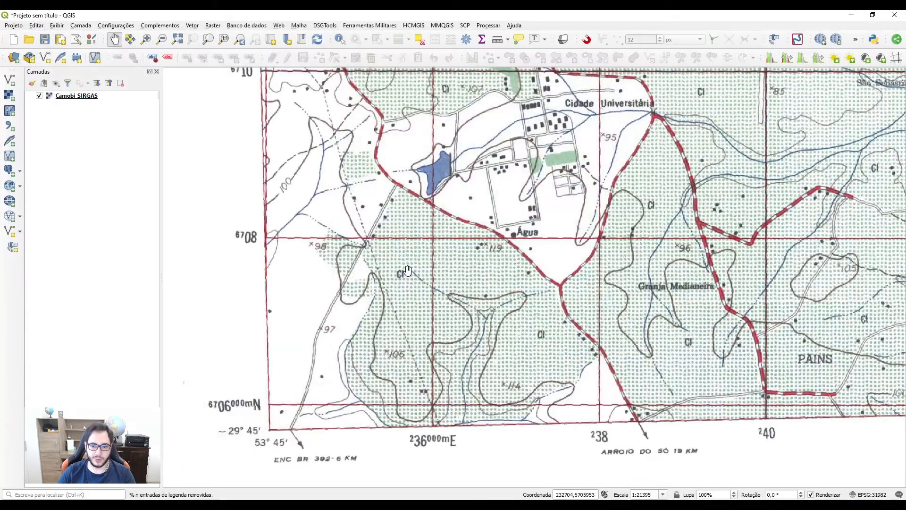
# - Make the black border around the Camobi_SIRGAS raster transparent through the layer's properties
pyautogui.scroll(-3, 510, 217)
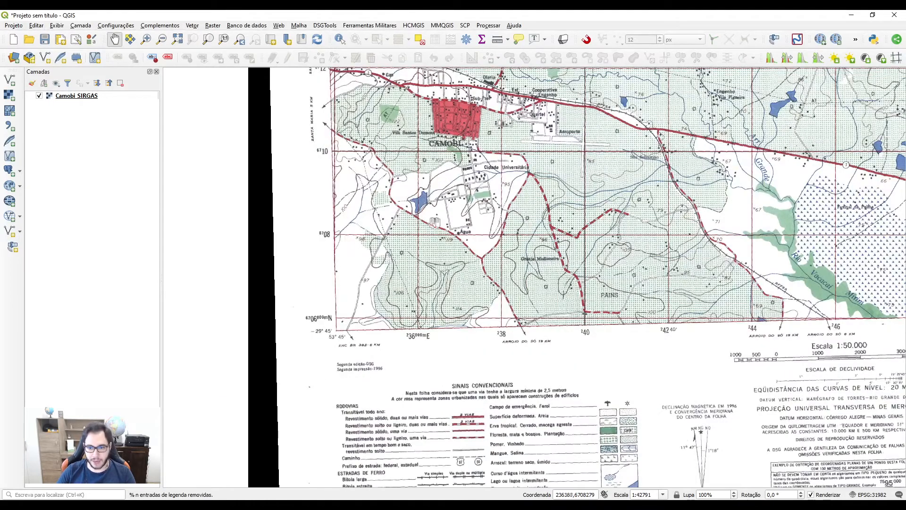
pyautogui.moveTo(510, 218); pyautogui.dragTo(507, 245)
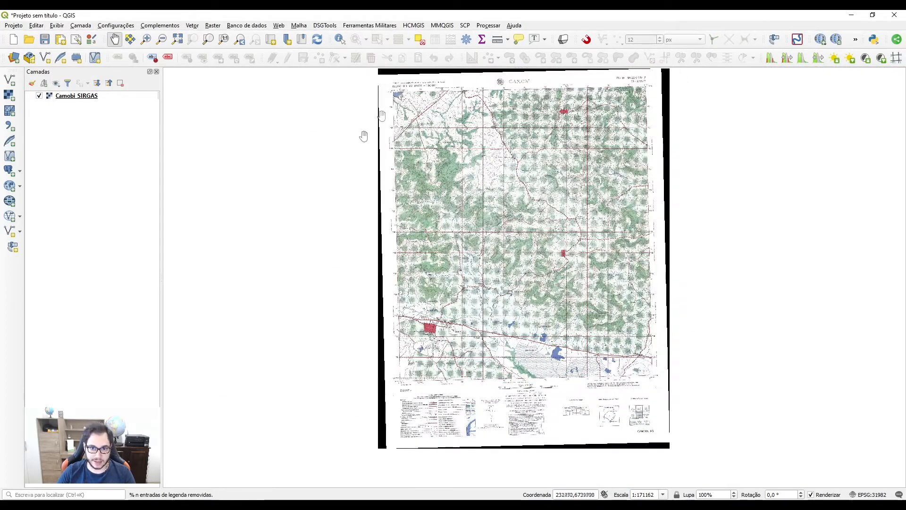
pyautogui.rightClick(85, 100)
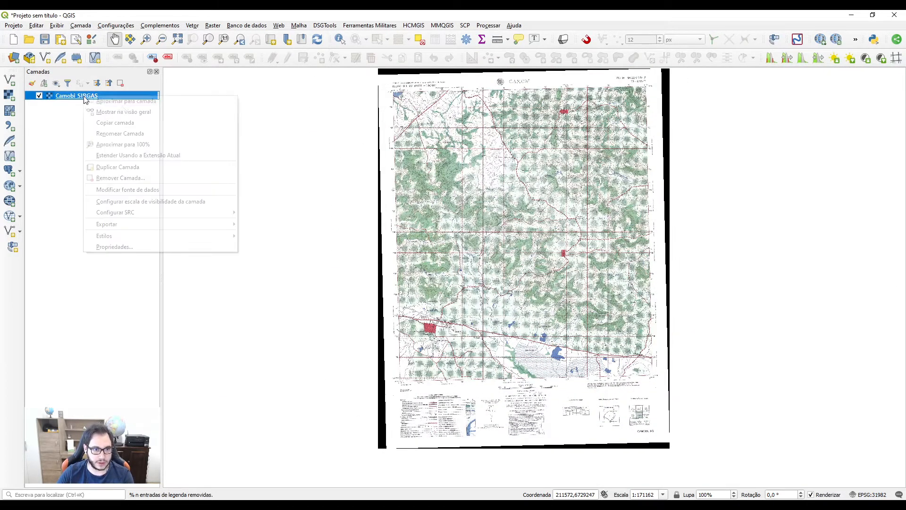
pyautogui.click(137, 246)
pyautogui.click(361, 155)
pyautogui.click(547, 428)
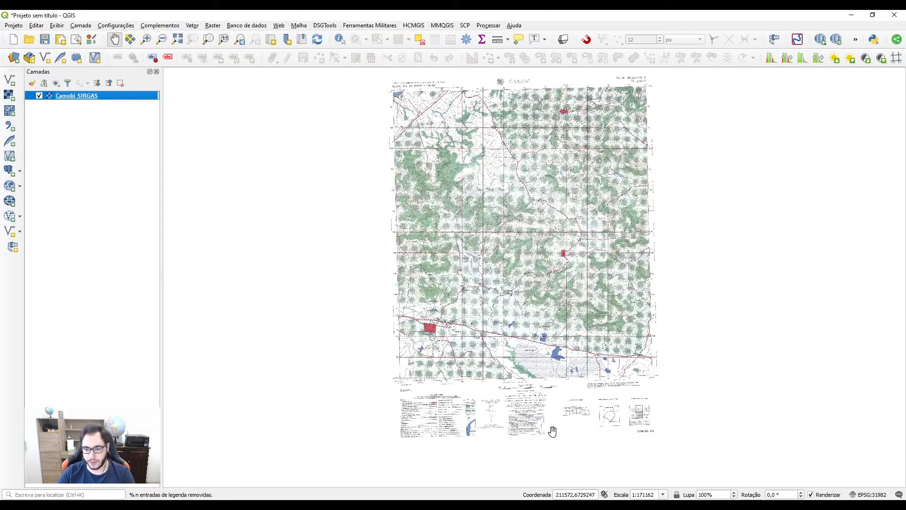
# - Browse the QuickMapServices basemap providers for a layer to add to the project
pyautogui.scroll(1, 478, 283)
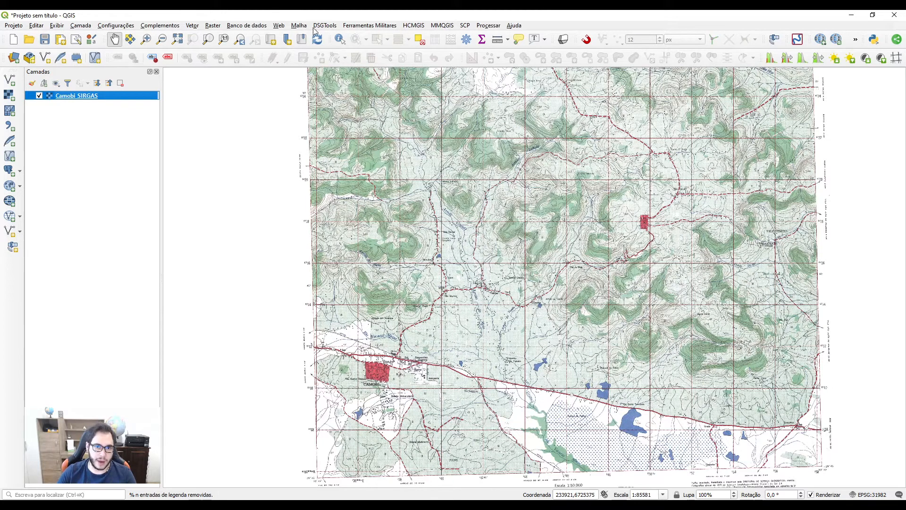
pyautogui.click(279, 25)
pyautogui.moveTo(291, 60)
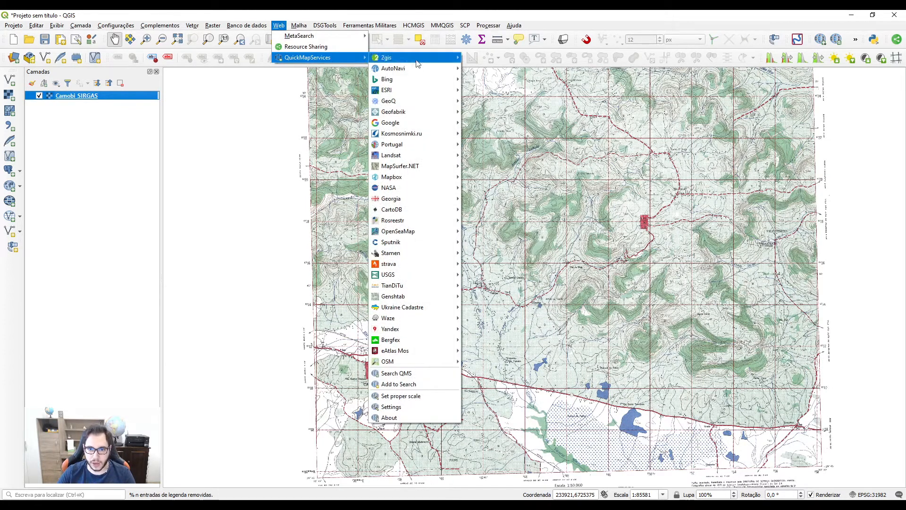
pyautogui.moveTo(421, 155)
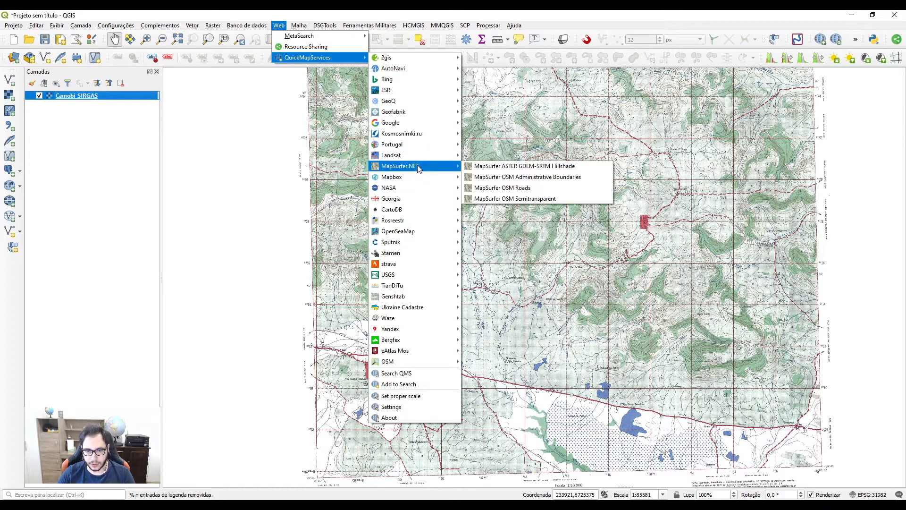
# - Add the Google Satellite basemap from QuickMapServices to the project
pyautogui.moveTo(410, 123)
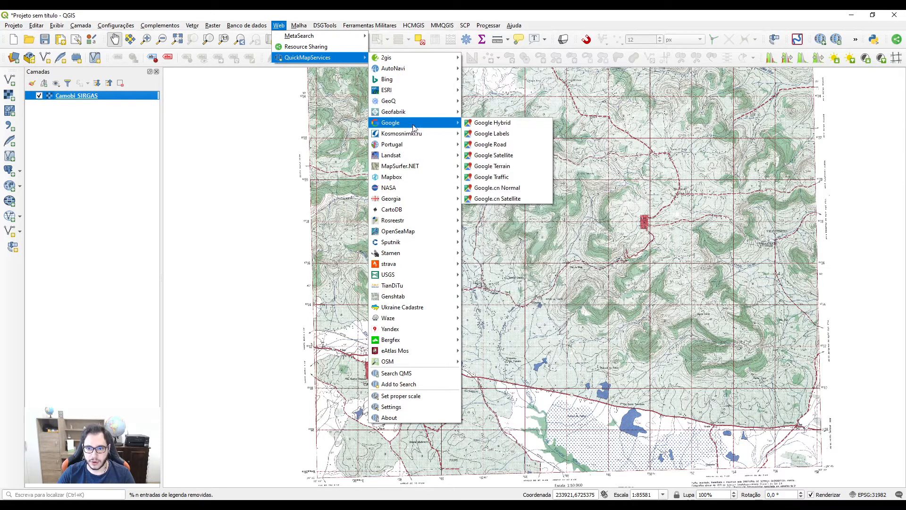
pyautogui.click(500, 155)
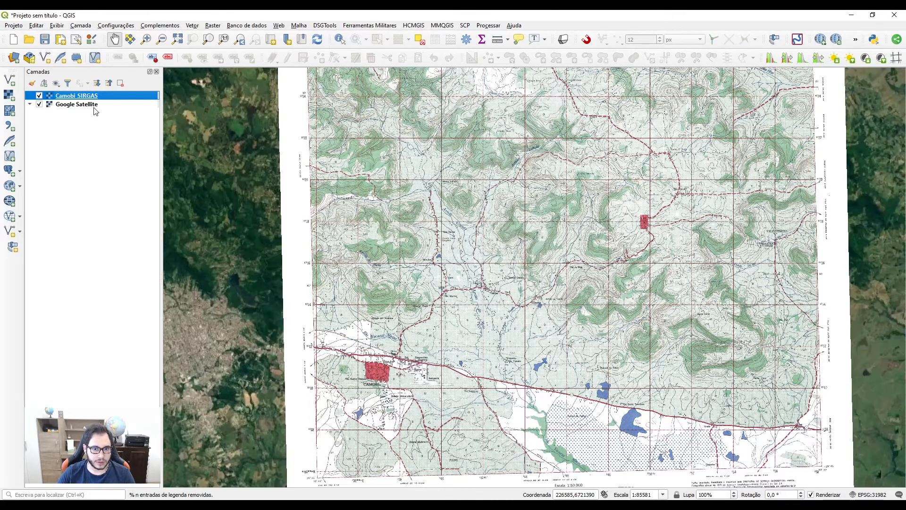
pyautogui.scroll(2, 352, 363)
pyautogui.moveTo(343, 326); pyautogui.dragTo(489, 275)
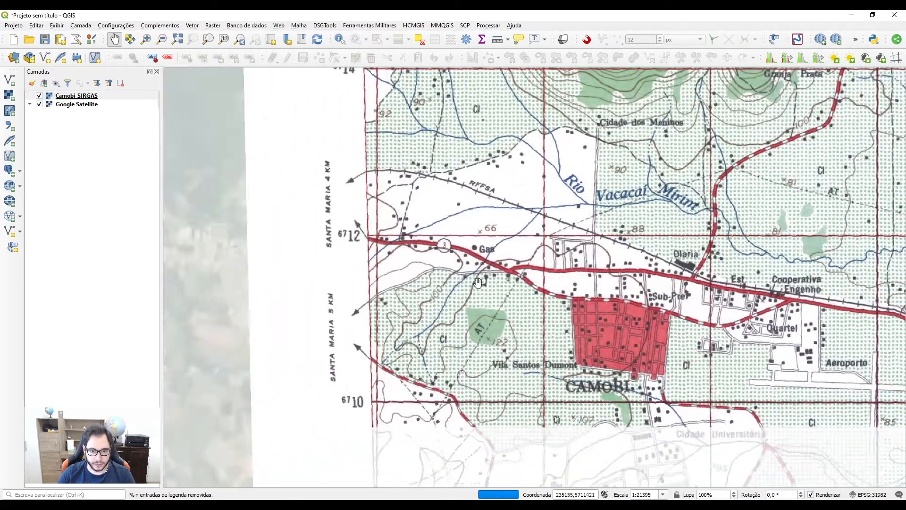
# - Set the global opacity of the Camobi_SIRGAS layer to 39.9% in its transparency properties
pyautogui.click(80, 105)
pyautogui.click(75, 96)
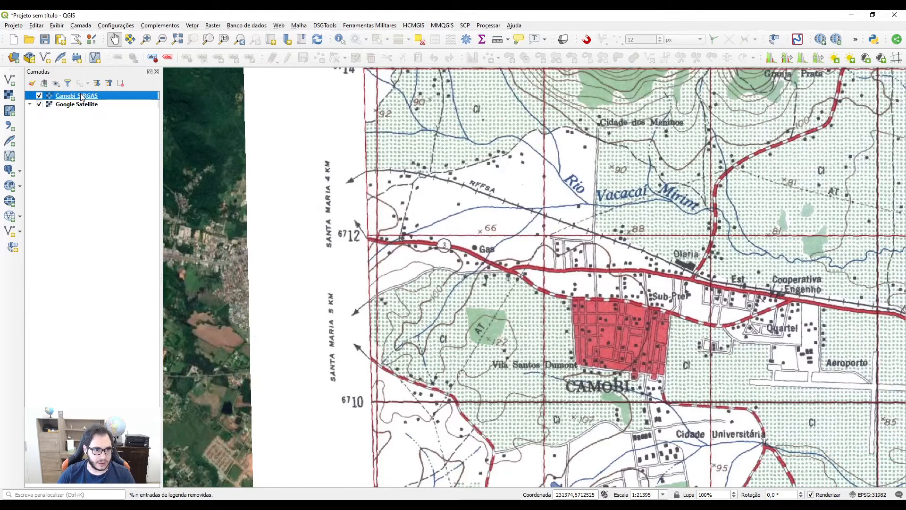
pyautogui.rightClick(75, 96)
pyautogui.click(127, 243)
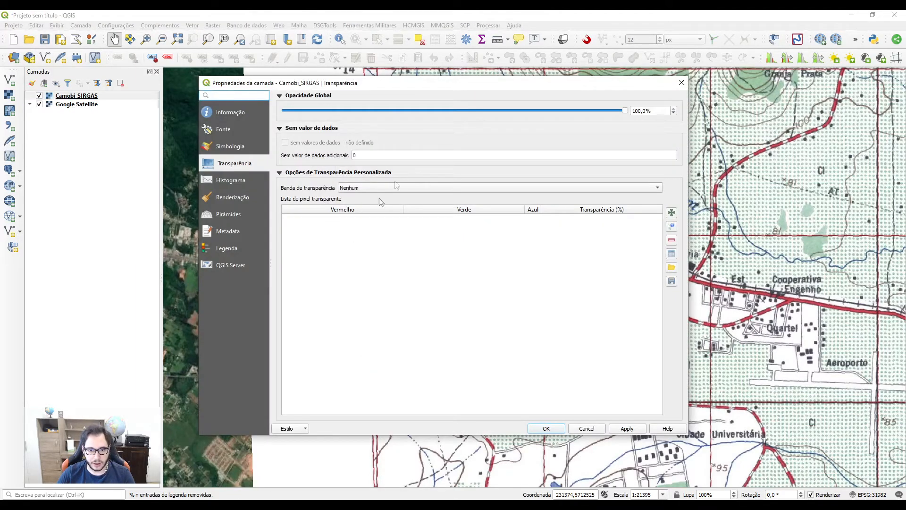
pyautogui.moveTo(624, 111); pyautogui.dragTo(420, 116)
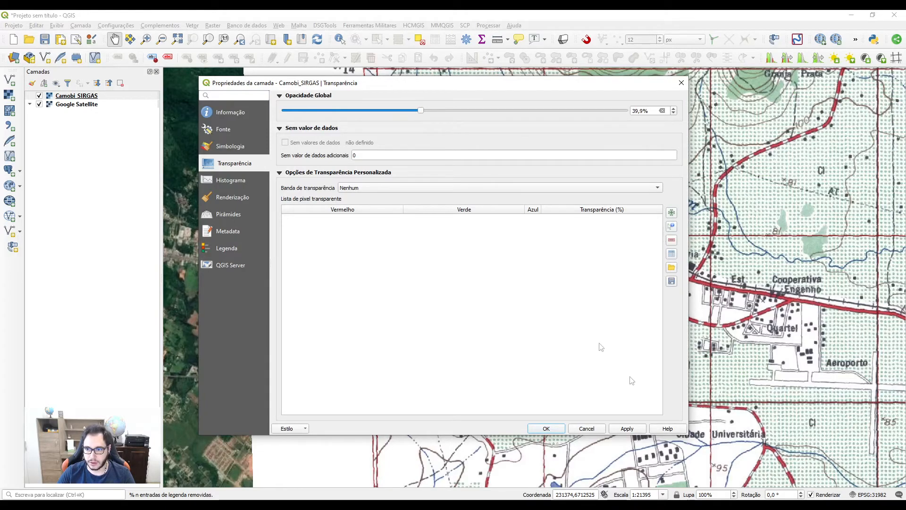
pyautogui.click(546, 428)
# - Examine how the semi-transparent sheet's roads match the satellite image, from the western edge past Camobi to the junction east of the airport
pyautogui.scroll(1, 368, 245)
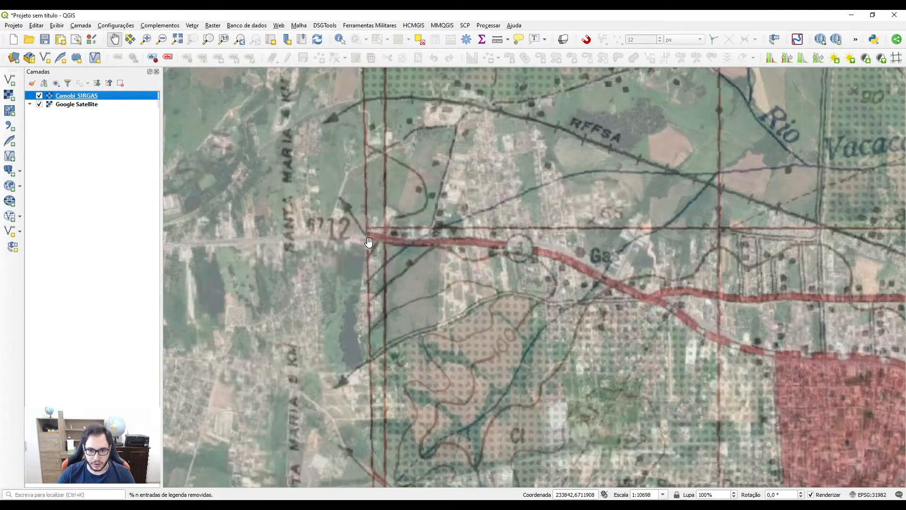
pyautogui.moveTo(384, 373); pyautogui.dragTo(237, 236)
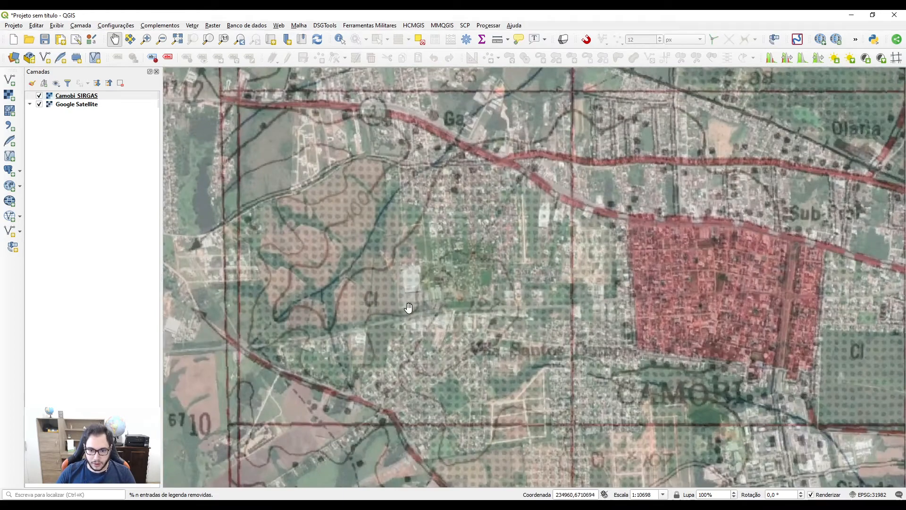
pyautogui.moveTo(275, 343); pyautogui.dragTo(356, 239)
pyautogui.scroll(1, 355, 240)
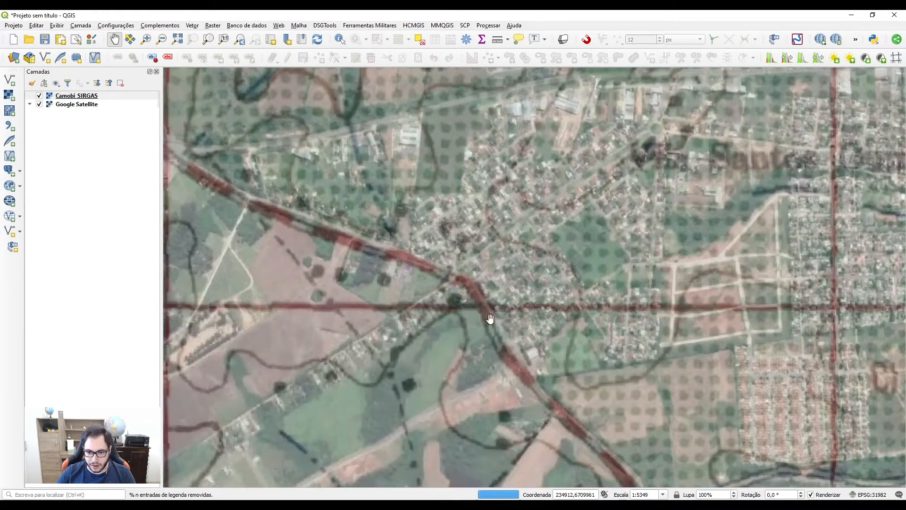
pyautogui.scroll(-1, 302, 333)
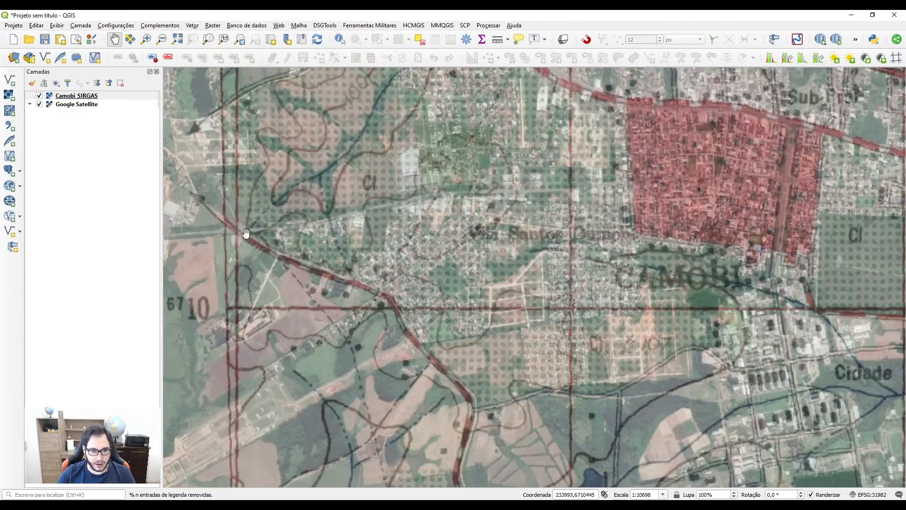
pyautogui.moveTo(422, 328); pyautogui.dragTo(325, 187)
pyautogui.scroll(-1, 484, 286)
pyautogui.moveTo(646, 195); pyautogui.dragTo(378, 255)
pyautogui.moveTo(628, 264); pyautogui.dragTo(532, 290)
pyautogui.scroll(1, 539, 287)
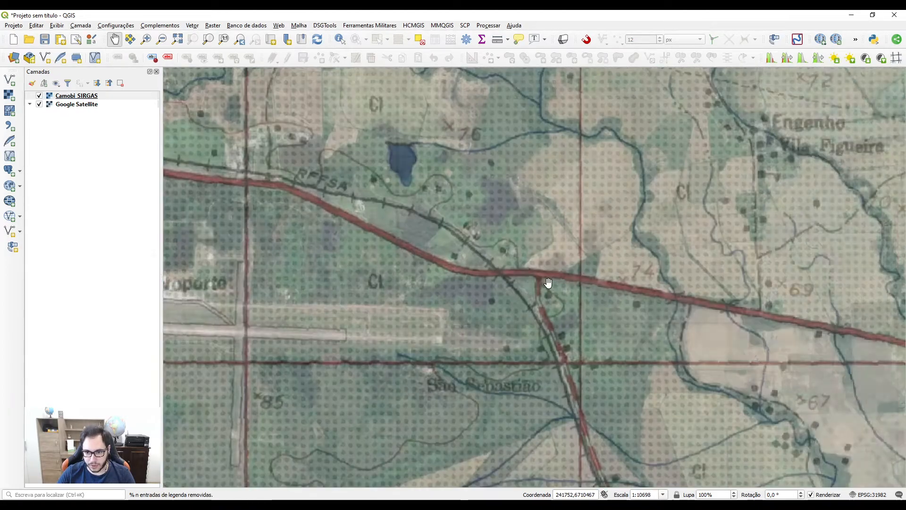
# - Compare the Camobi_SIRGAS sheet with the satellite image at the São Sebastião road junction and along Arroio Grande by toggling the sheet's visibility
pyautogui.click(40, 96)
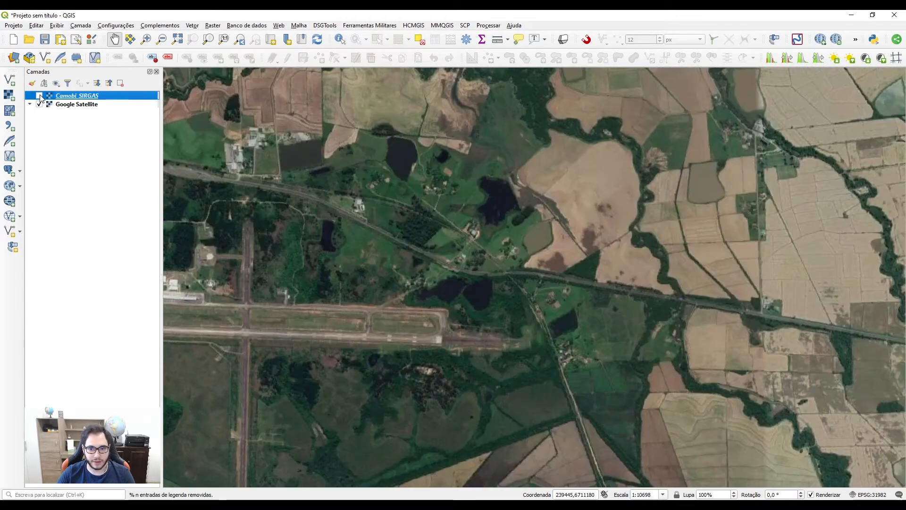
pyautogui.click(40, 96)
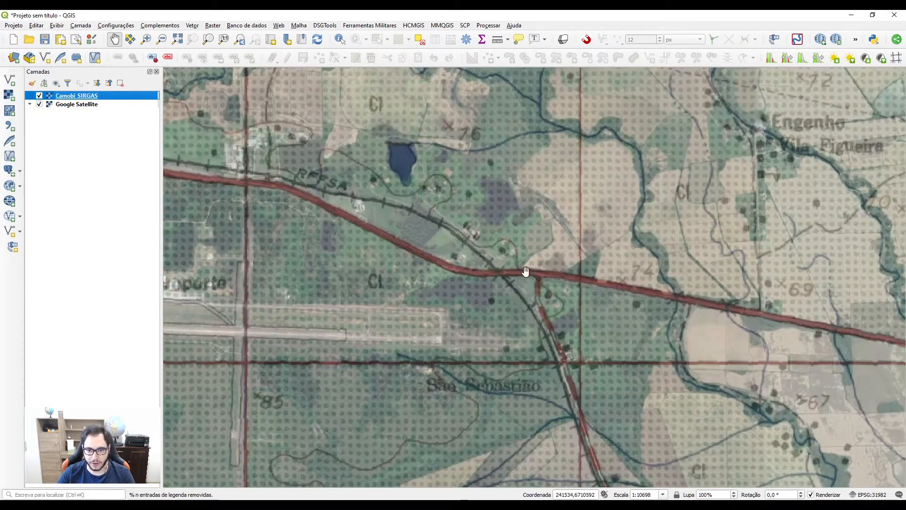
pyautogui.scroll(-2, 585, 301)
pyautogui.moveTo(586, 301); pyautogui.dragTo(484, 341)
pyautogui.scroll(2, 564, 333)
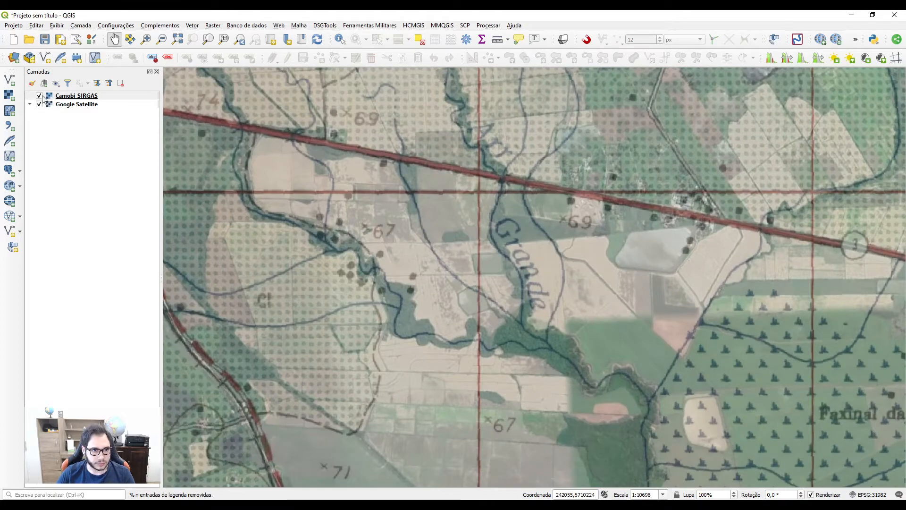
pyautogui.click(40, 95)
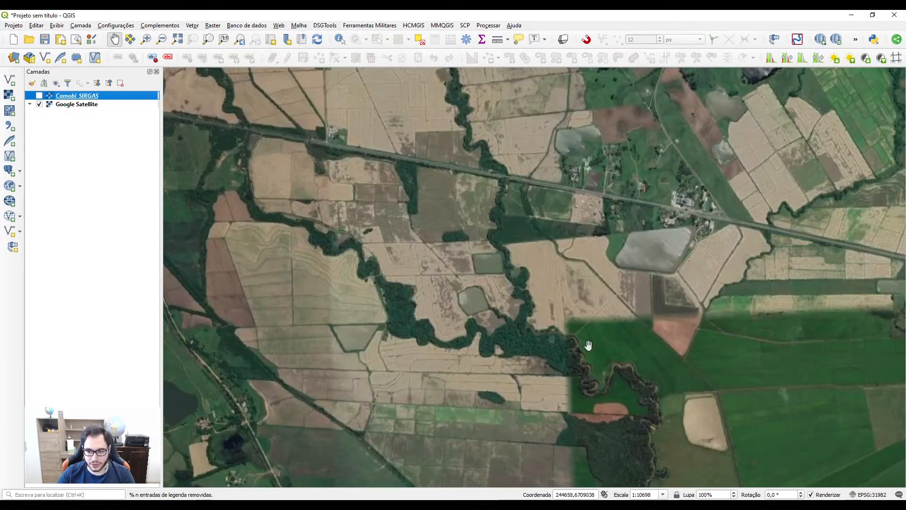
pyautogui.click(40, 95)
pyautogui.scroll(-2, 544, 363)
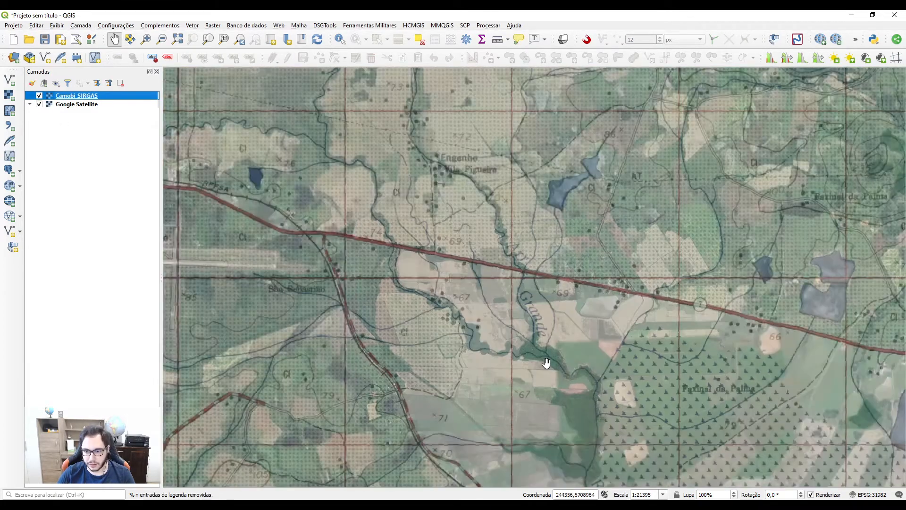
# - Compare the lakes near Faz Santa Terezinha and Faxinal da Palma with the satellite image by hiding and showing the Camobi_SIRGAS layer
pyautogui.scroll(2, 824, 420)
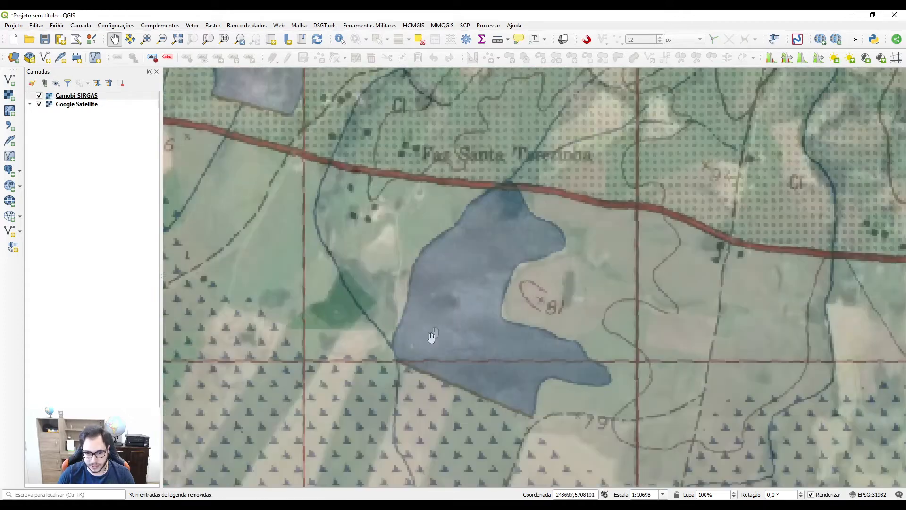
pyautogui.click(39, 96)
pyautogui.click(40, 96)
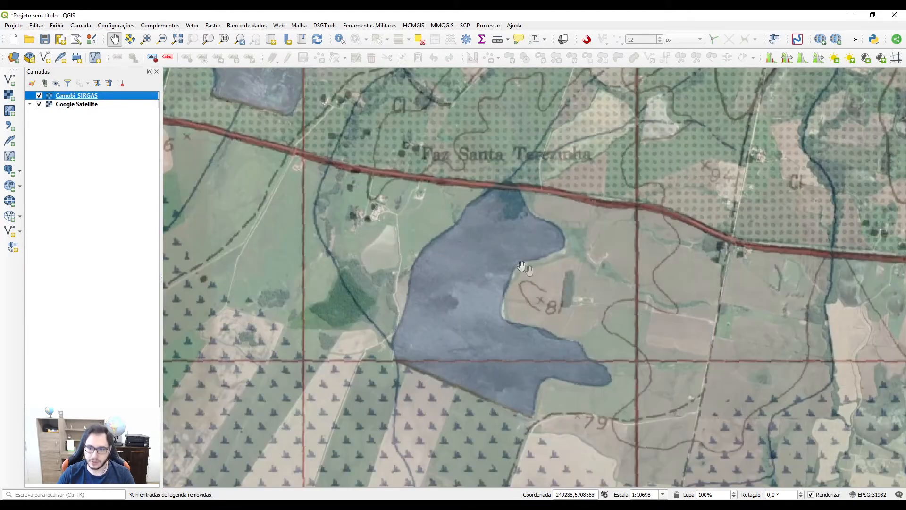
pyautogui.scroll(-1, 528, 333)
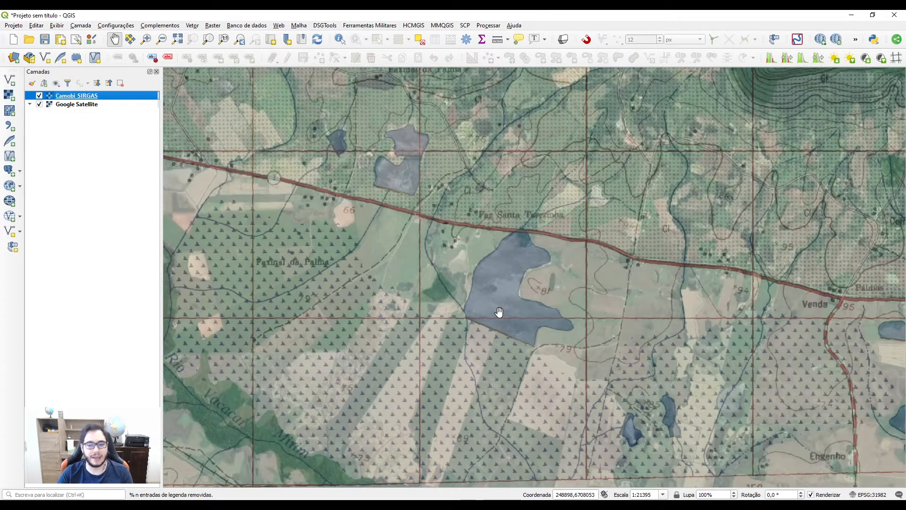
pyautogui.scroll(-1, 506, 314)
pyautogui.scroll(1, 484, 250)
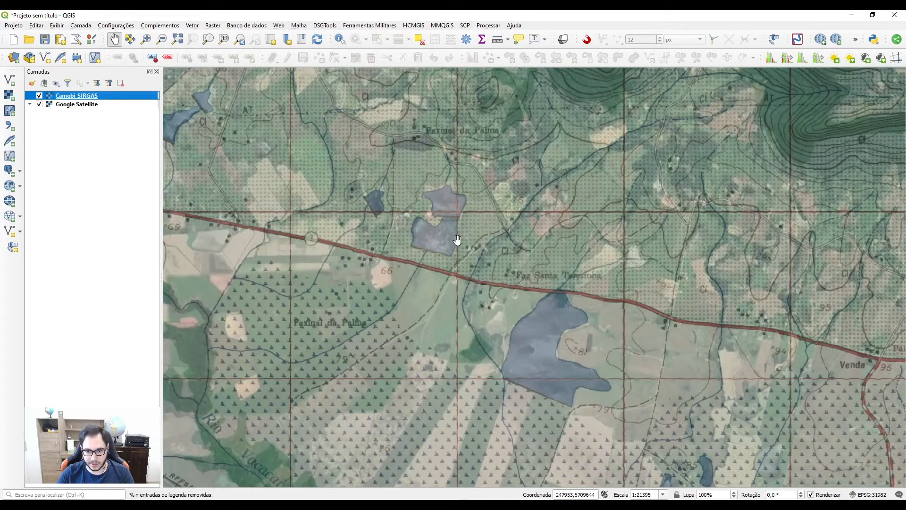
pyautogui.scroll(1, 458, 240)
pyautogui.click(39, 96)
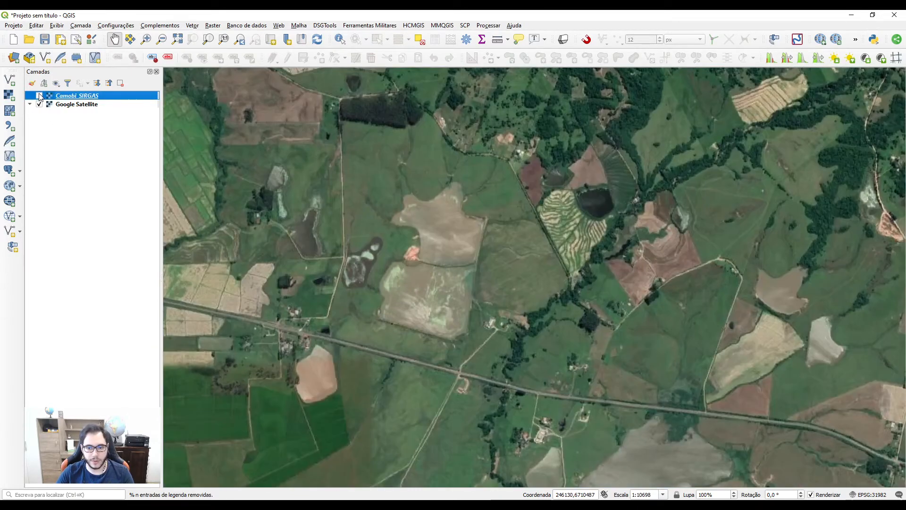
pyautogui.click(40, 96)
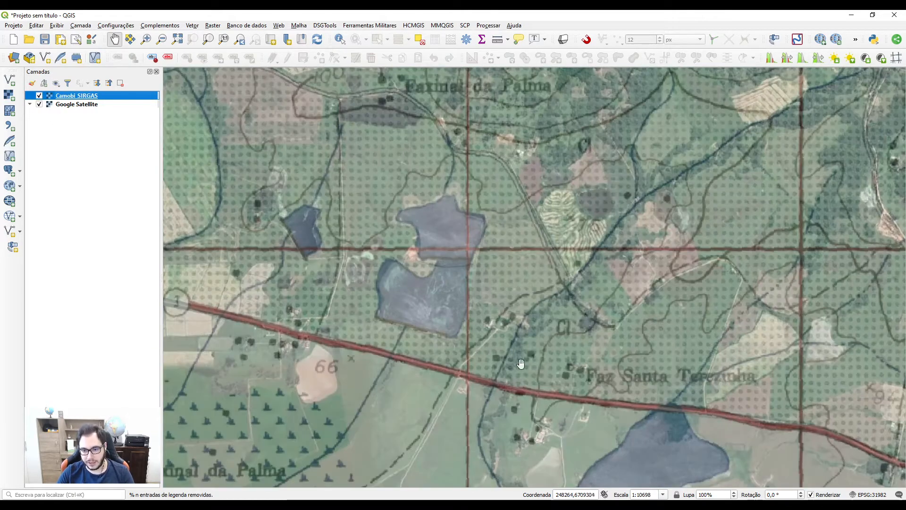
# - Check the stream south of the main road near Faz Santa Terezinha against the imagery, with the Camobi_SIRGAS layer hidden and shown
pyautogui.scroll(2, 496, 435)
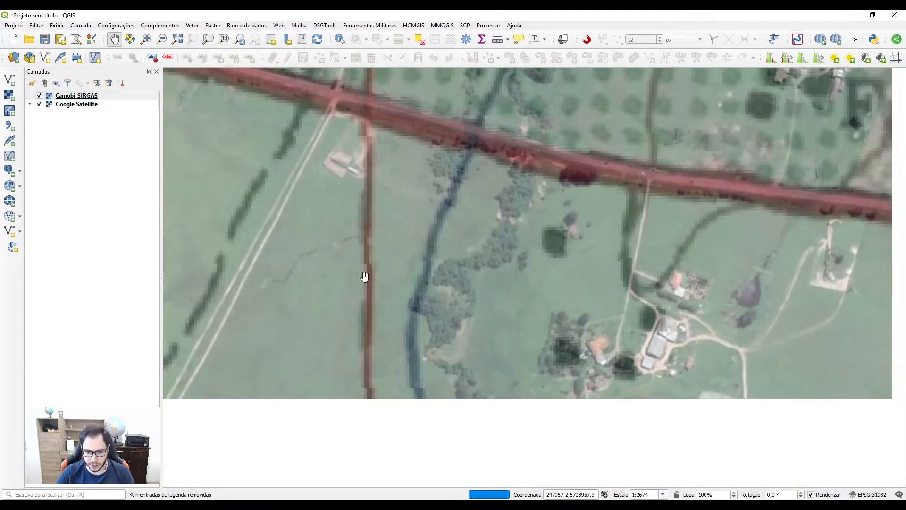
pyautogui.click(40, 96)
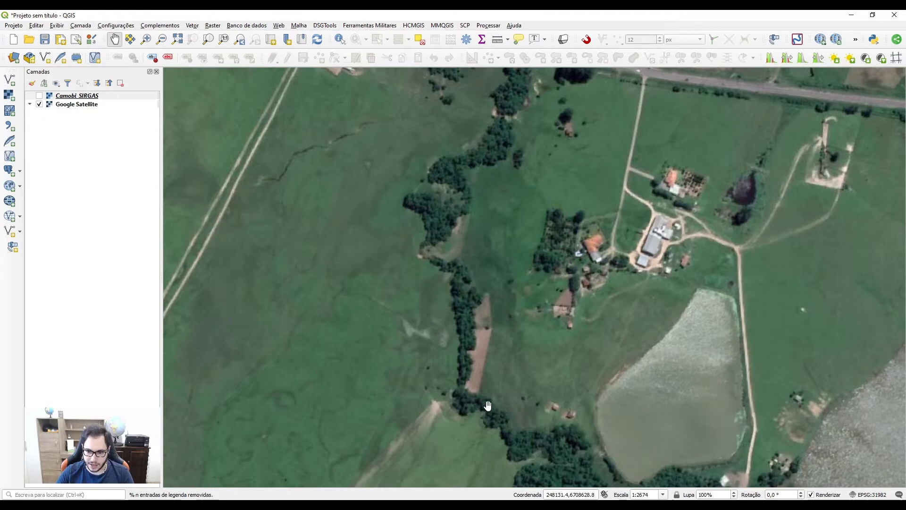
pyautogui.click(40, 96)
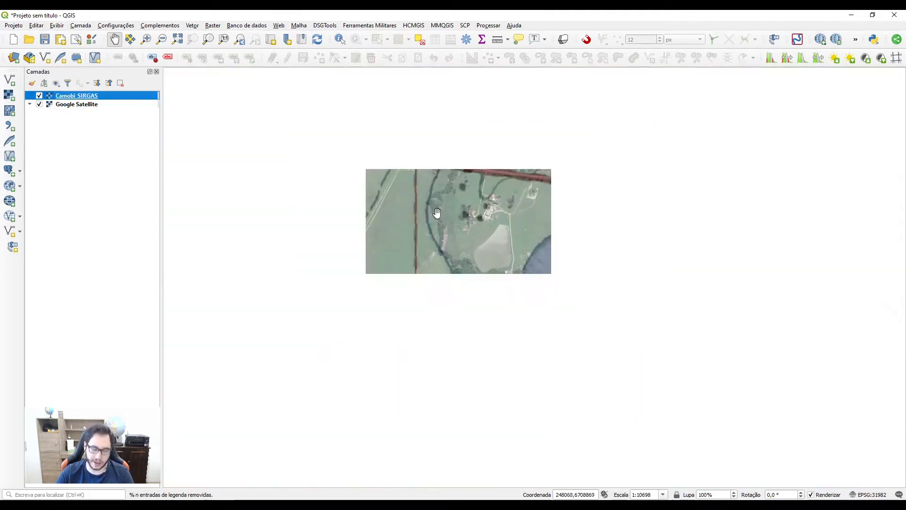
# - Check the Santuário road junction near the sheet's eastern edge against the satellite image by toggling the Camobi_SIRGAS layer
pyautogui.scroll(-2, 435, 204)
pyautogui.scroll(-1, 451, 222)
pyautogui.moveTo(696, 296); pyautogui.dragTo(362, 273)
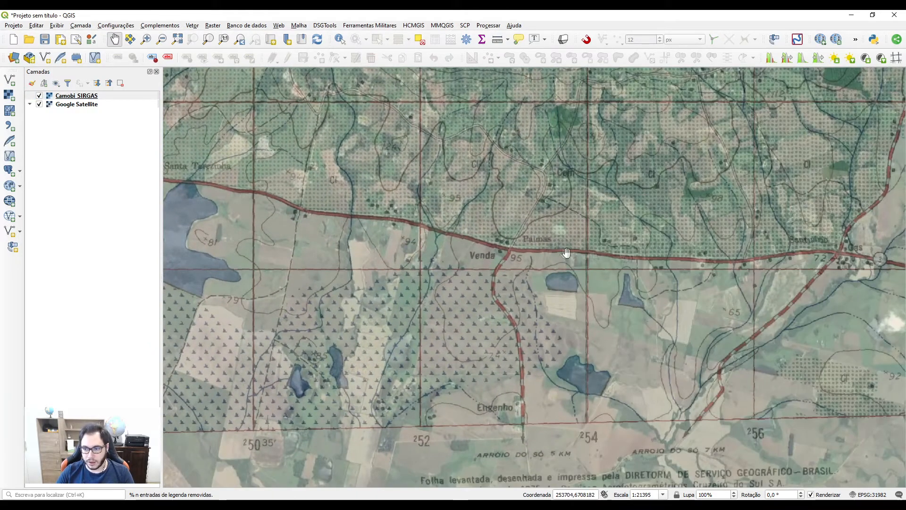
pyautogui.moveTo(563, 257); pyautogui.dragTo(270, 267)
pyautogui.scroll(2, 553, 266)
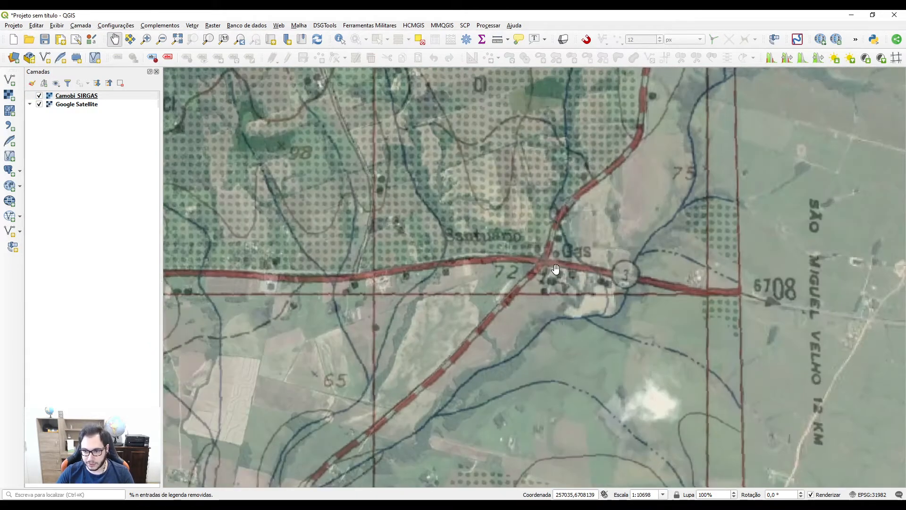
pyautogui.click(49, 94)
pyautogui.click(39, 96)
pyautogui.click(39, 96)
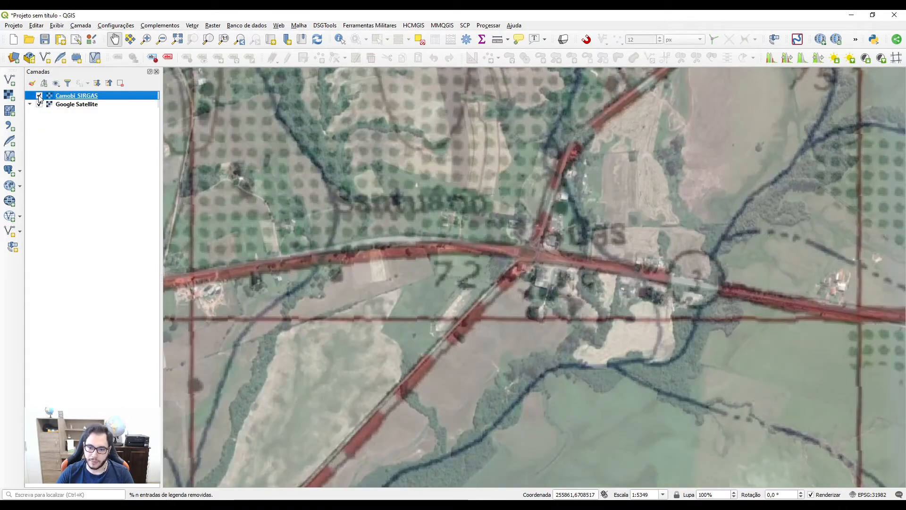
# - Hide the Camobi_SIRGAS layer and survey the satellite image from the Santuário junction to the hills in the northwest
pyautogui.click(39, 96)
pyautogui.scroll(-2, 460, 186)
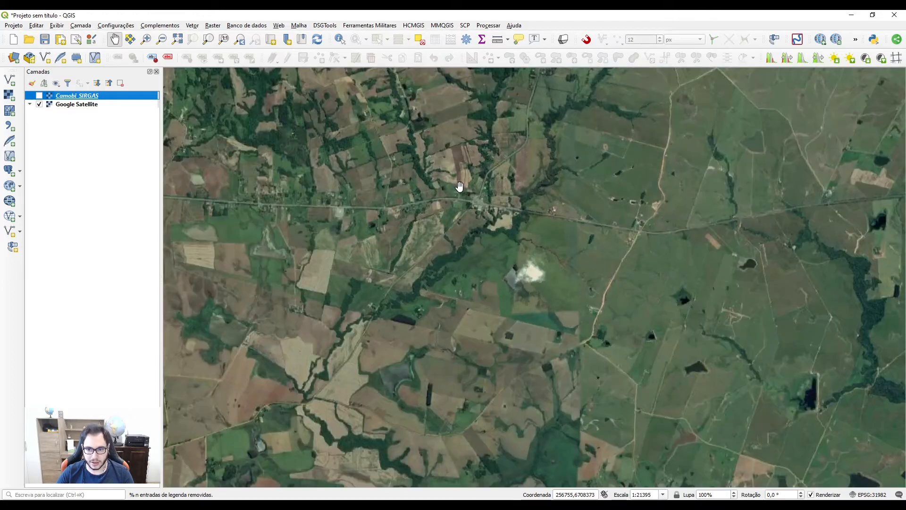
pyautogui.scroll(-1, 462, 190)
pyautogui.moveTo(400, 172); pyautogui.dragTo(491, 309)
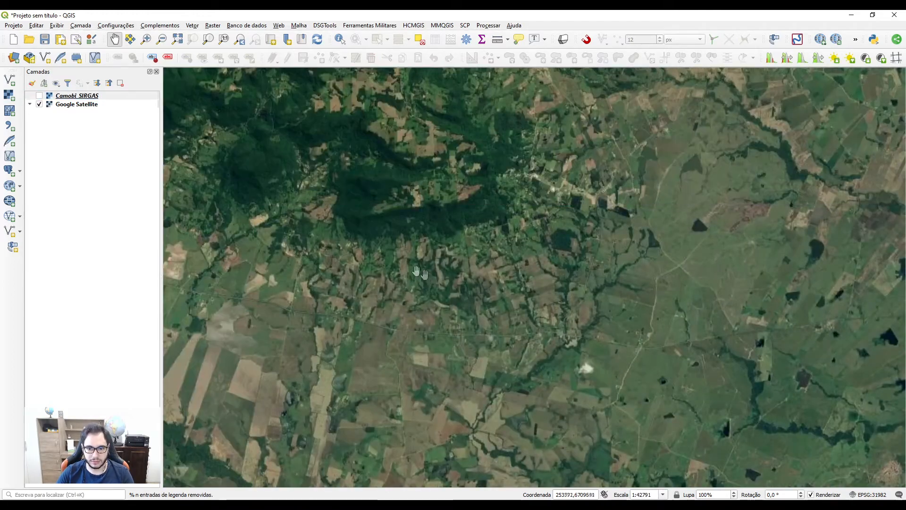
pyautogui.moveTo(359, 220); pyautogui.dragTo(695, 273)
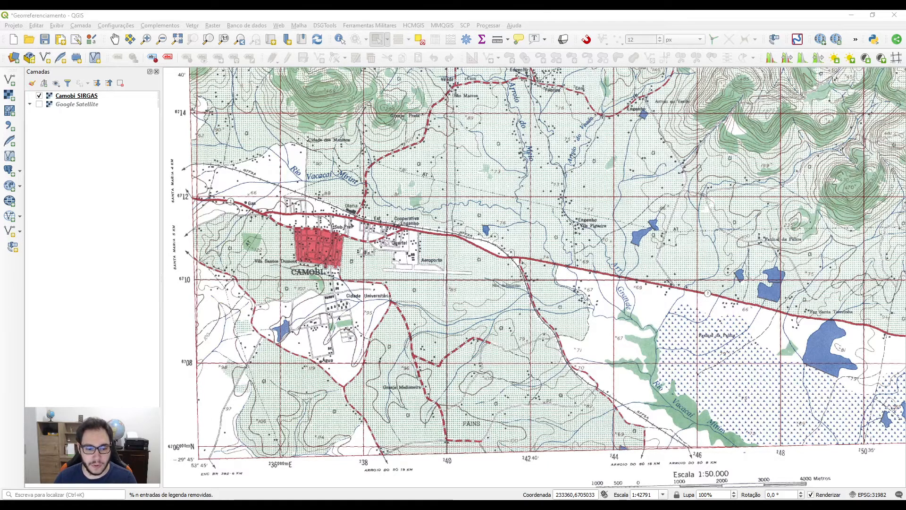
# - Switch to File Explorer and open the Carta SM-SE image from the Projeto\Georreferenciamento folder on drive C: for viewing
pyautogui.hotkey('alt', 'Tab')
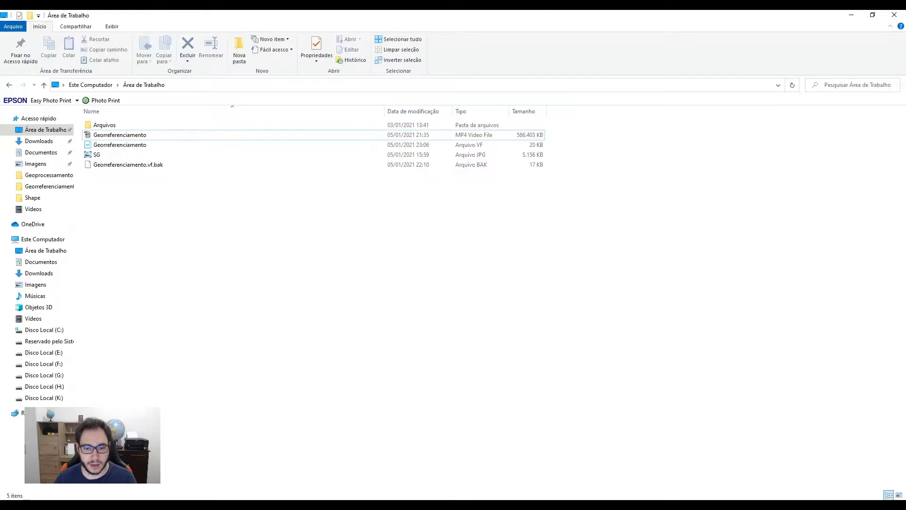
pyautogui.click(46, 330)
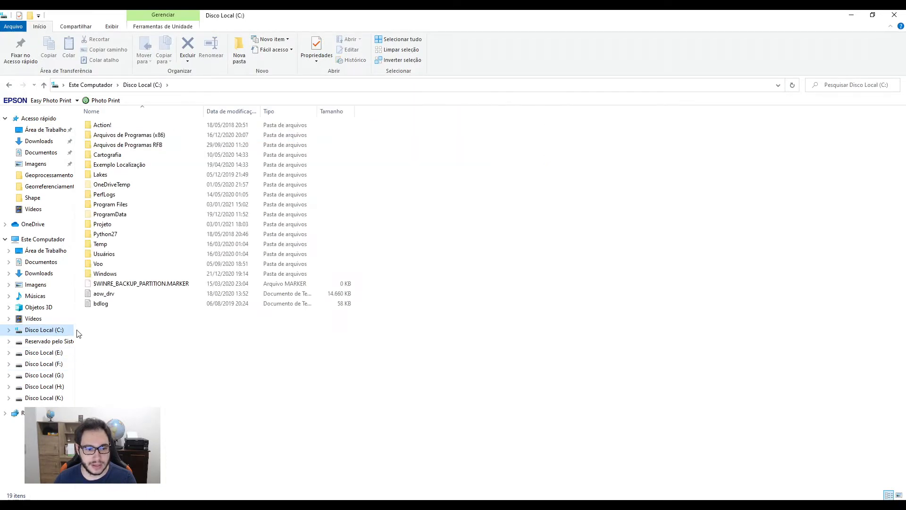
pyautogui.doubleClick(115, 225)
pyautogui.doubleClick(117, 125)
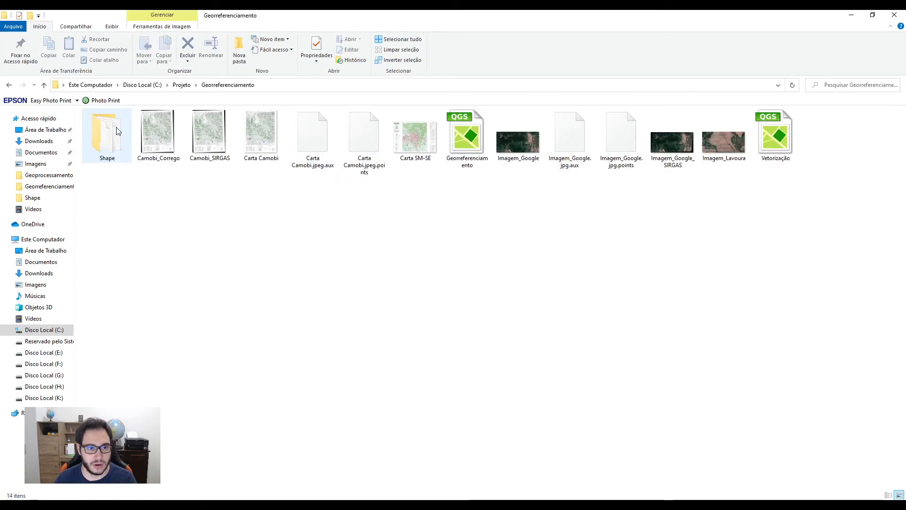
pyautogui.doubleClick(414, 146)
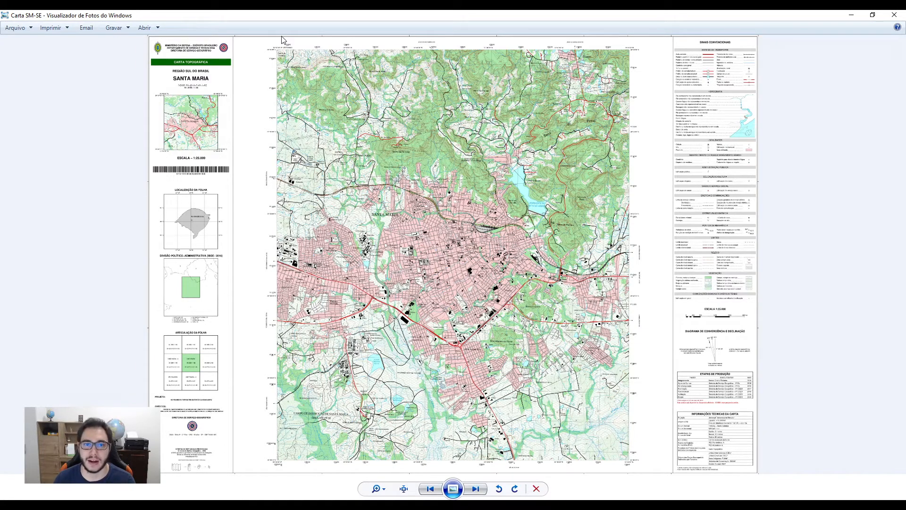
# - Examine the Santa Maria sheet's title block, coordinate grid and mapped area in the Carta SM-SE image
pyautogui.scroll(5, 638, 46)
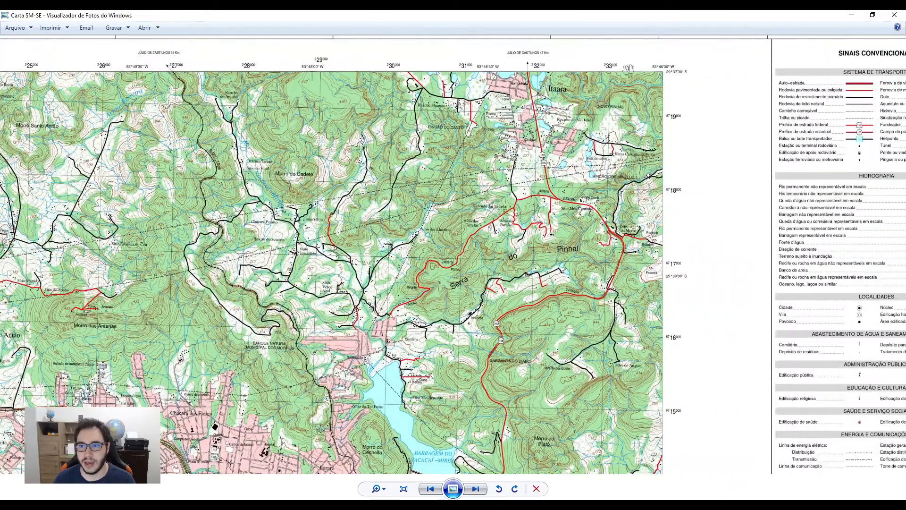
pyautogui.scroll(-5, 512, 162)
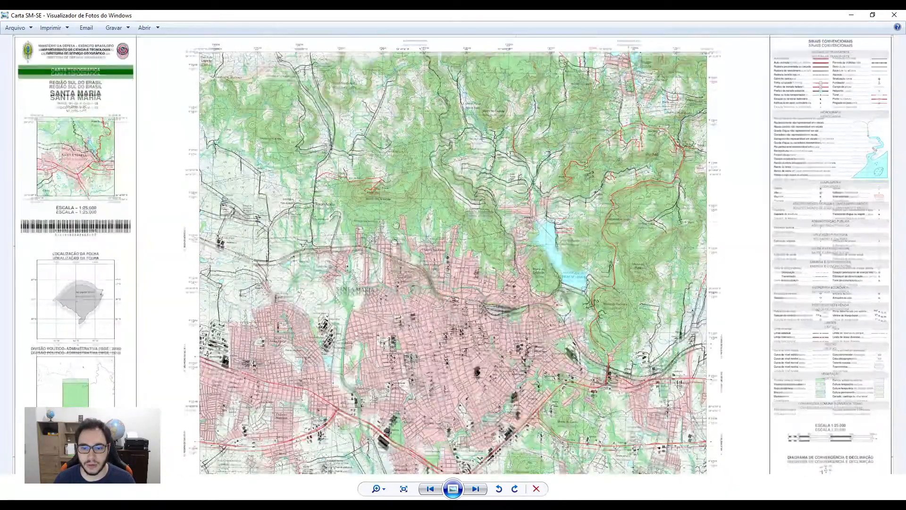
pyautogui.scroll(3, 236, 330)
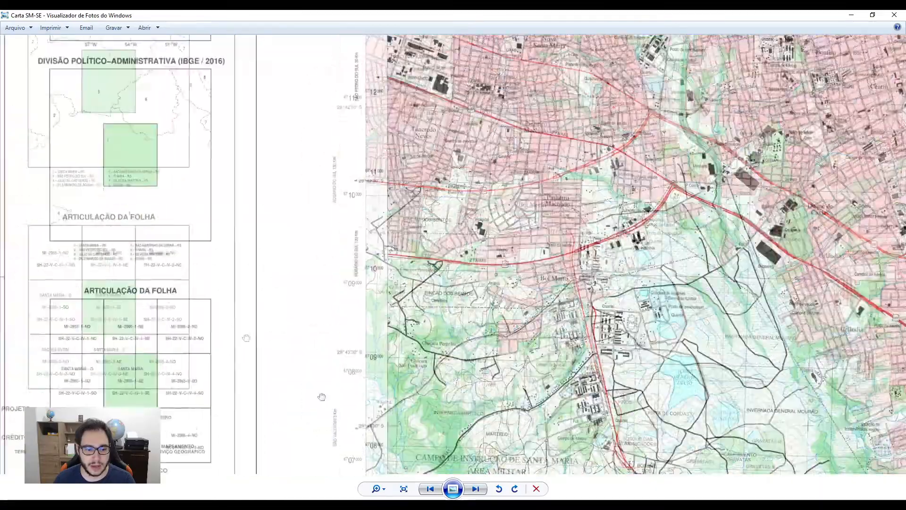
pyautogui.scroll(5, 213, 306)
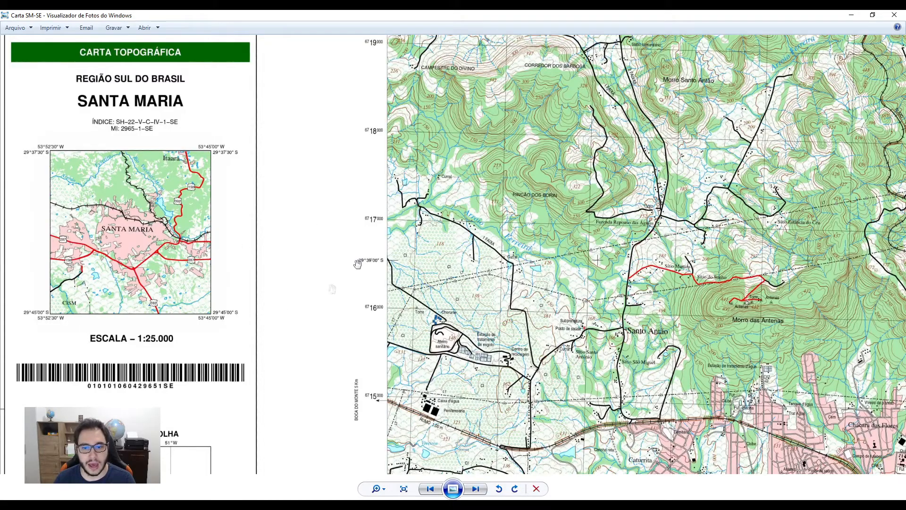
pyautogui.scroll(-2, 336, 241)
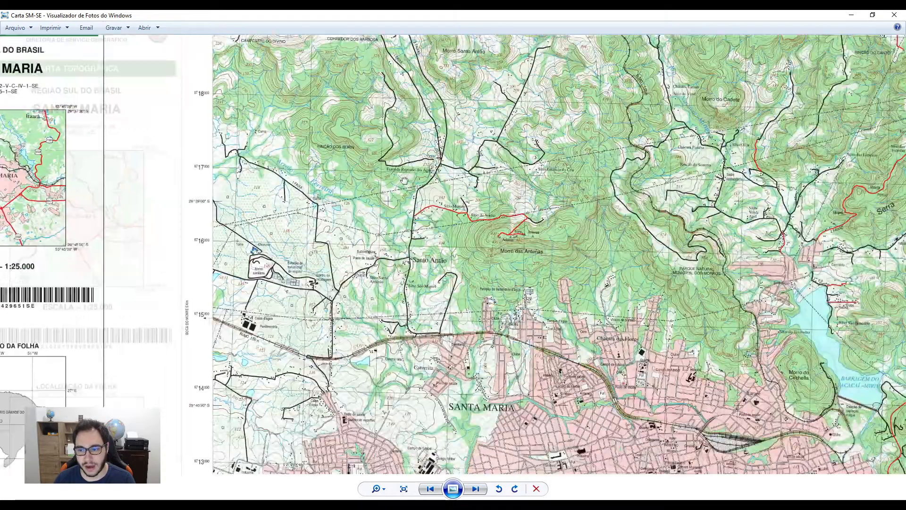
pyautogui.press('Right')
pyautogui.press('Right')
pyautogui.press('Right')
pyautogui.press('Down')
pyautogui.press('Down')
pyautogui.press('Up')
pyautogui.press('Down')
pyautogui.press('Down')
# - Read the declination diagram, the Etapas de Produção table and the Informações Técnicas da Carta table for projection and datum
pyautogui.scroll(2, 761, 338)
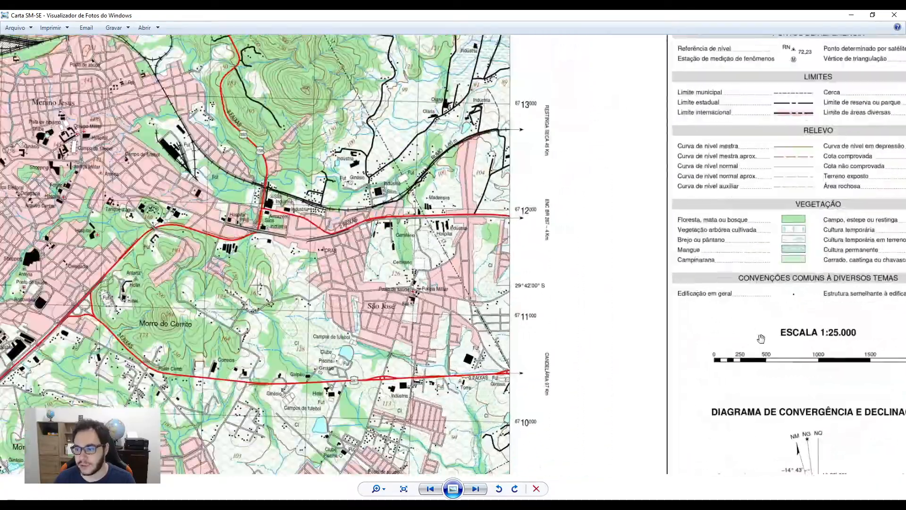
pyautogui.moveTo(761, 339); pyautogui.dragTo(592, 198)
pyautogui.scroll(2, 581, 210)
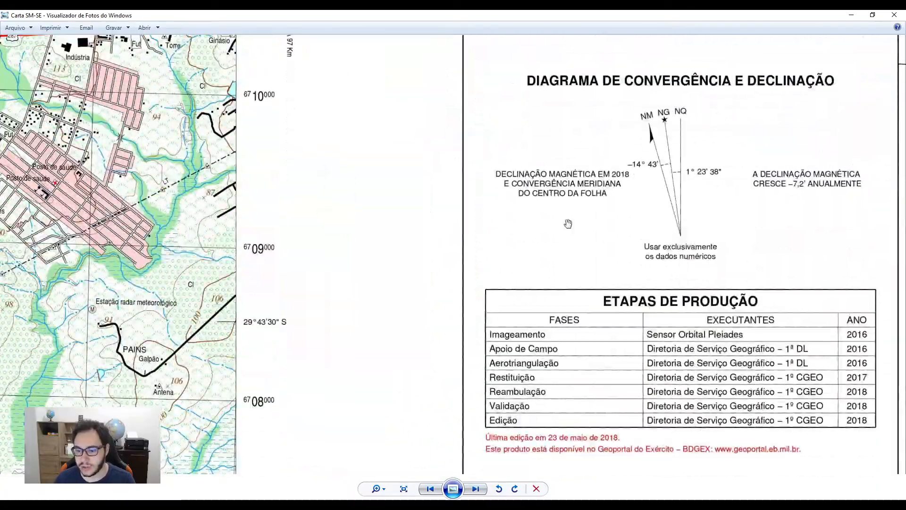
pyautogui.press('Down')
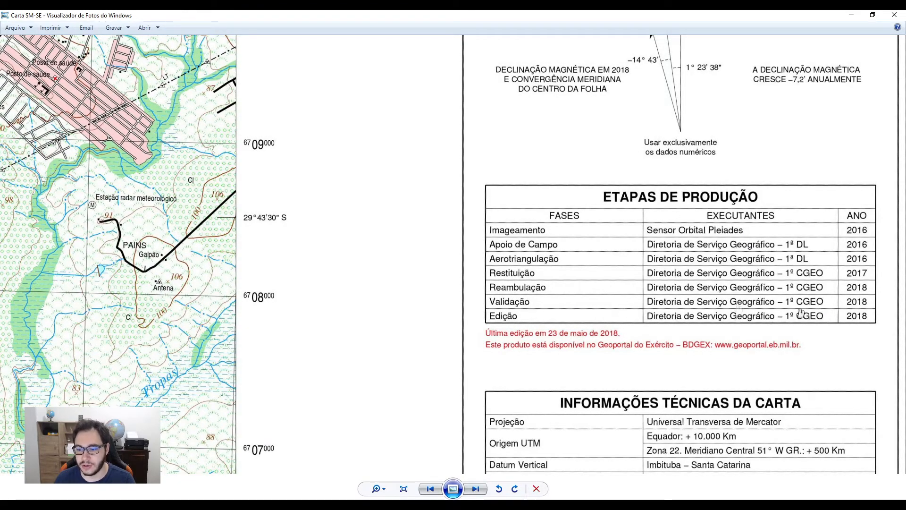
pyautogui.press('Down')
pyautogui.press('Down')
pyautogui.press('Down')
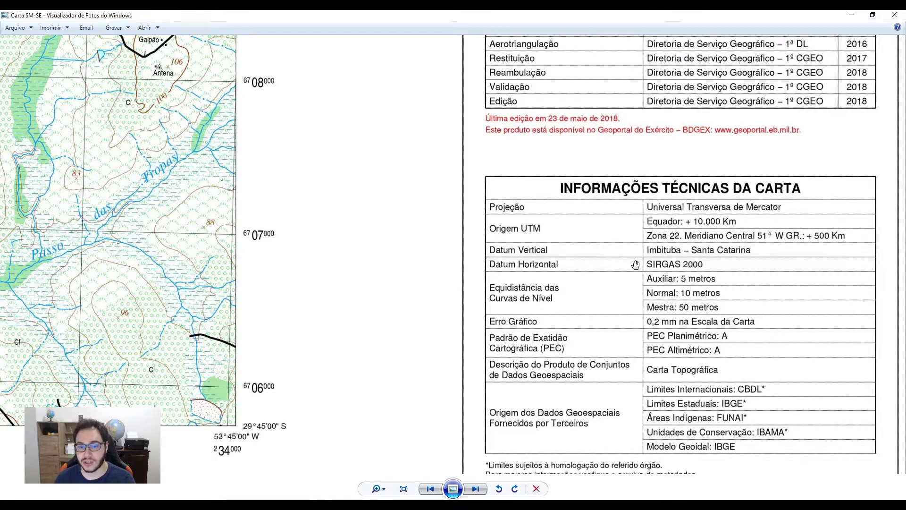
pyautogui.scroll(-1, 642, 263)
pyautogui.scroll(-1, 644, 263)
pyautogui.scroll(-2, 337, 219)
pyautogui.scroll(-1, 392, 226)
pyautogui.scroll(-1, 391, 226)
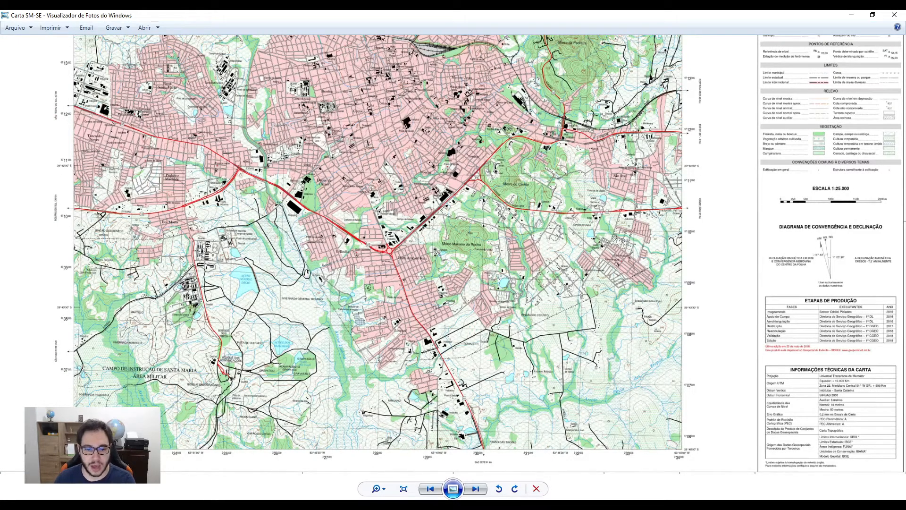
# - Switch to QGIS and load Carta SM-SE from the Projeto\Georreferenciamento folder as the raster in a new Georeferencer session
pyautogui.hotkey('alt', 'Tab')
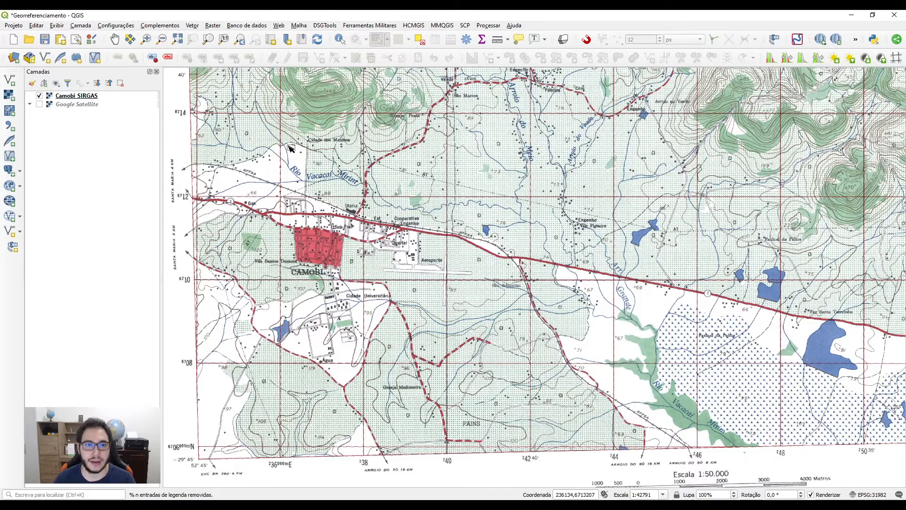
pyautogui.click(215, 26)
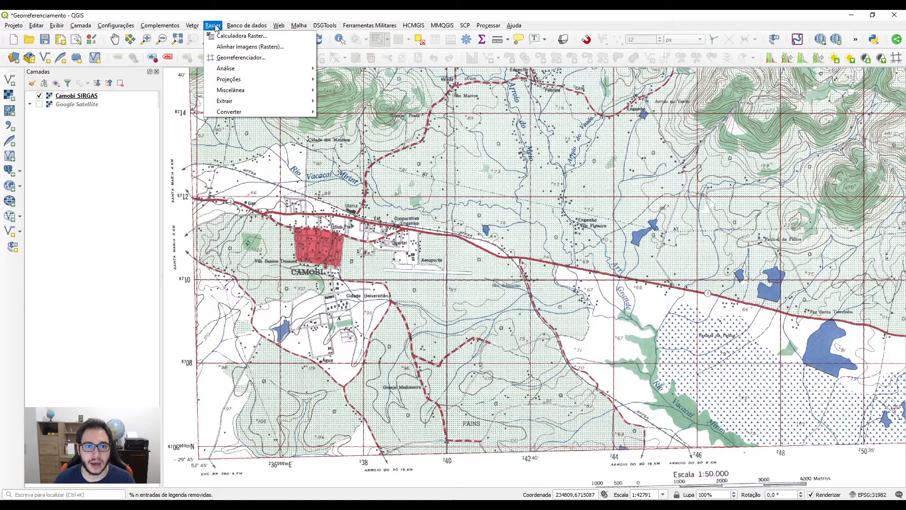
pyautogui.click(233, 56)
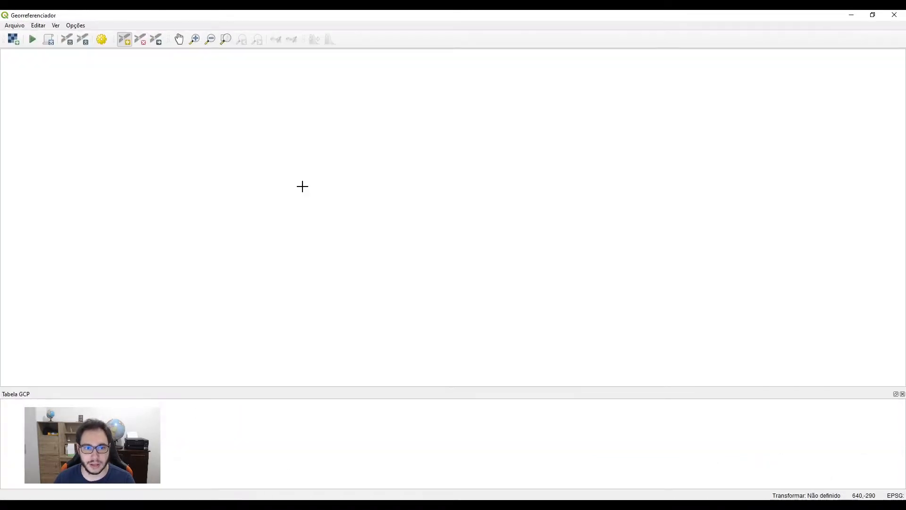
pyautogui.click(14, 39)
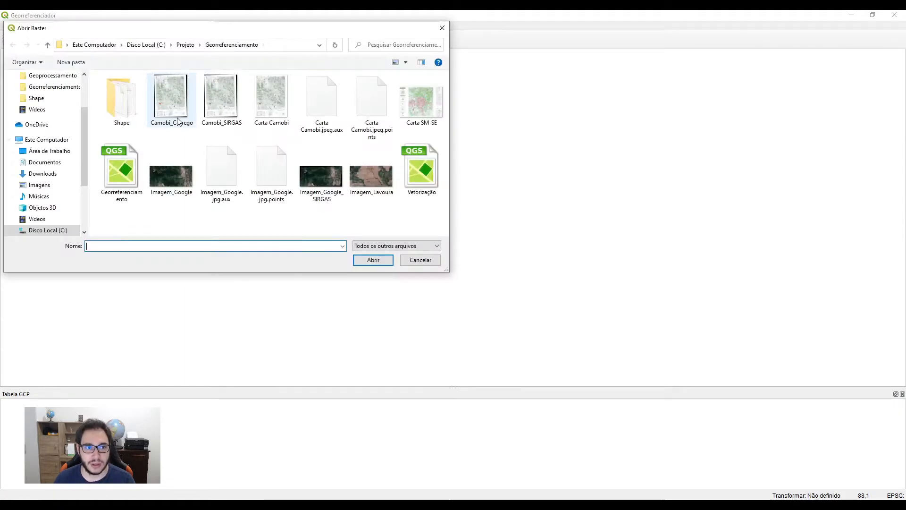
pyautogui.click(420, 103)
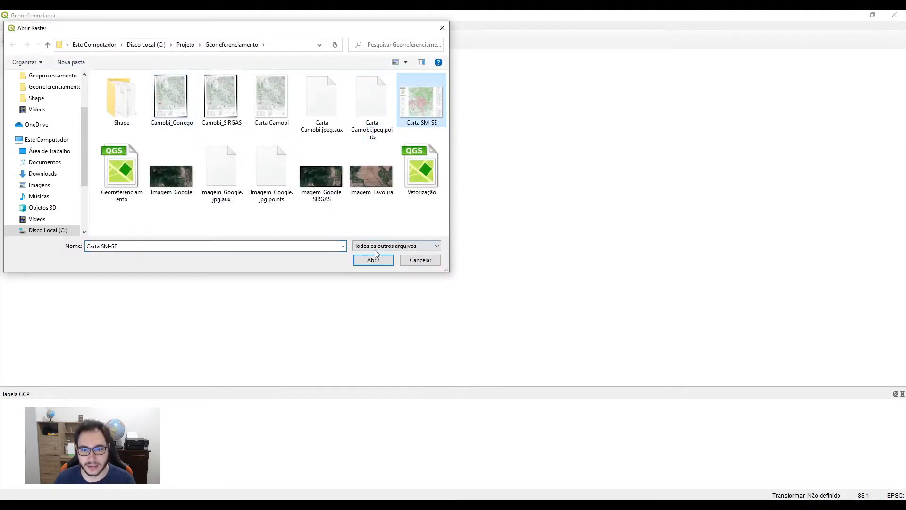
pyautogui.click(375, 261)
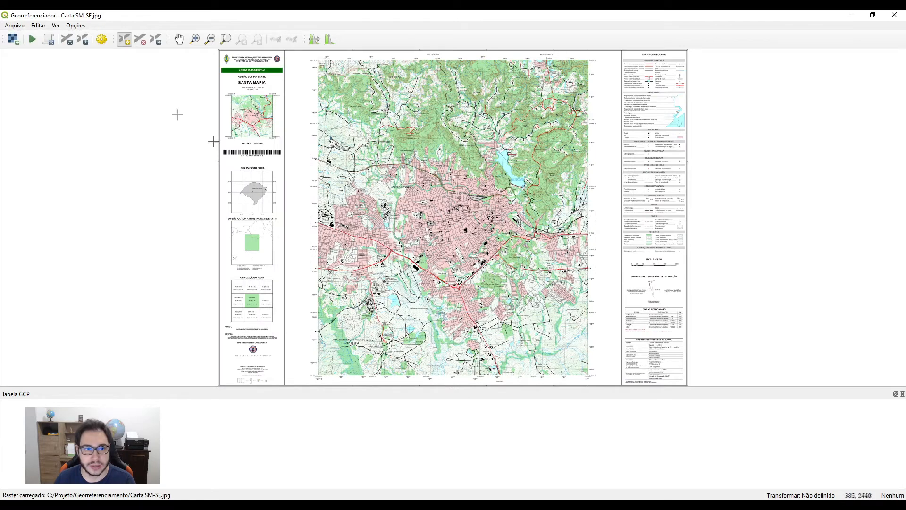
# - Set the transformation's output raster to Carta SM-SE_SIRGaS.tif, accepting Polinomial 1, Vizinho mais próximo and EPSG:31982 - SIRGAS 2000 / UTM zone 22S
pyautogui.click(103, 40)
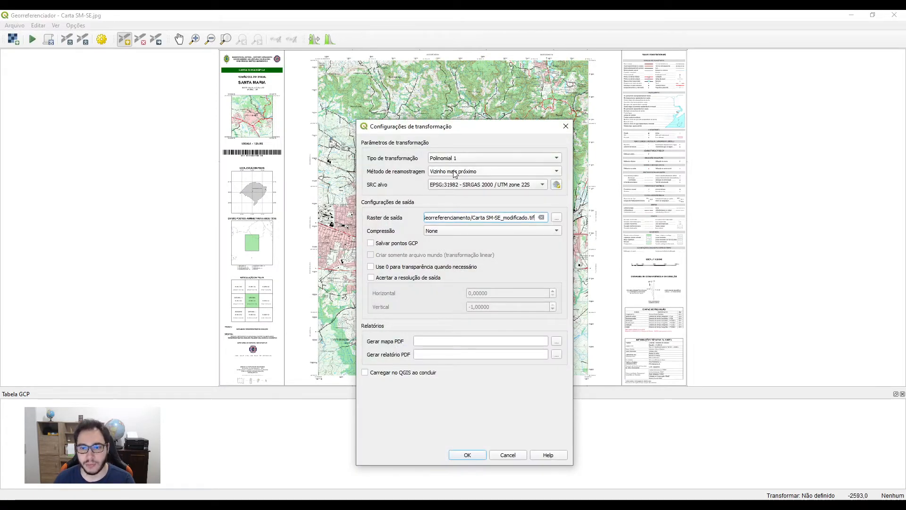
pyautogui.click(557, 218)
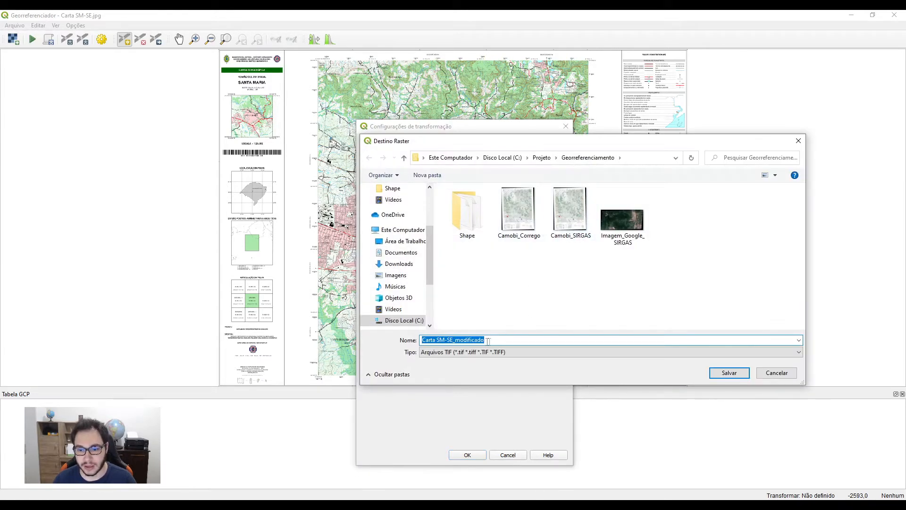
pyautogui.click(474, 342)
pyautogui.moveTo(457, 340); pyautogui.dragTo(498, 337)
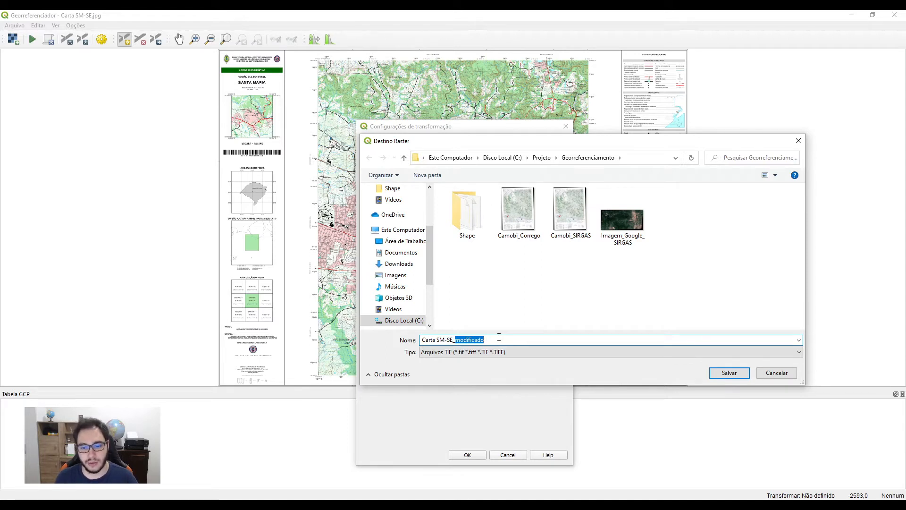
pyautogui.write('SIRGAS')
pyautogui.press('Return')
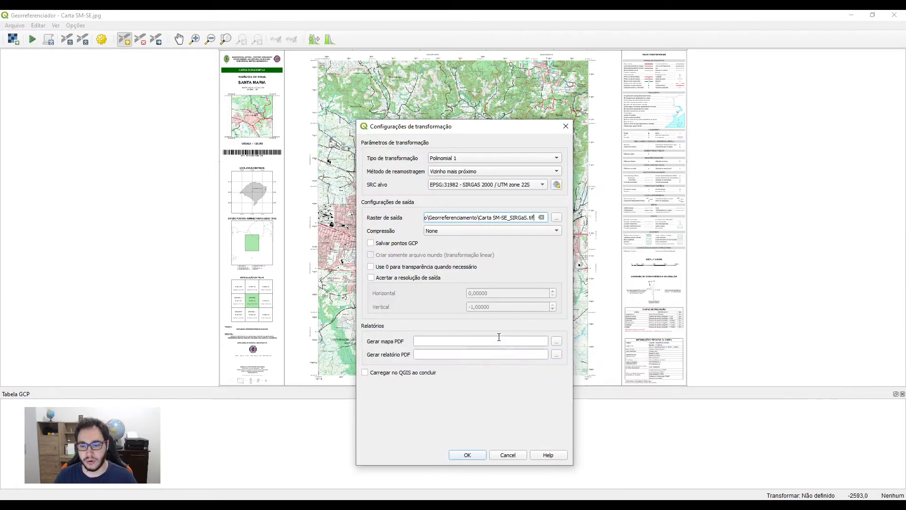
pyautogui.click(470, 455)
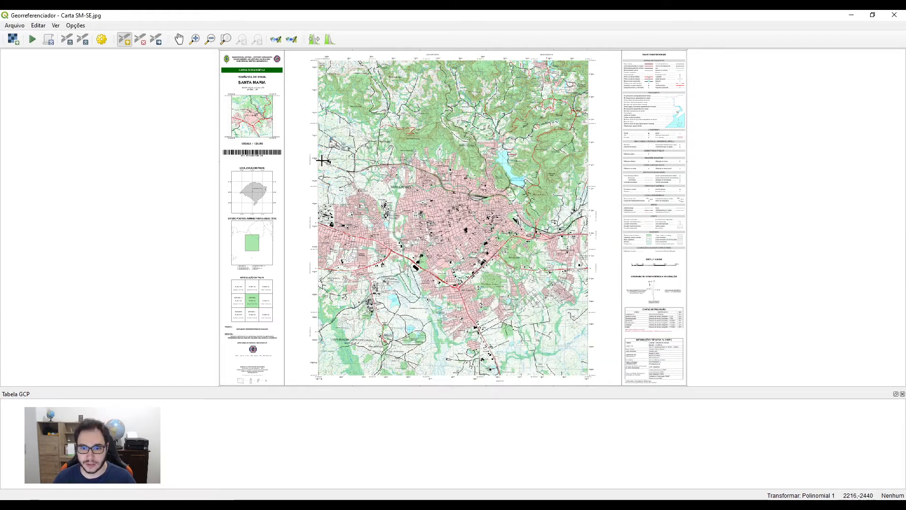
# - Add a control point at the northwest grid intersection near Cerro do Lagarto with X 222000 and Y 6719000
pyautogui.scroll(4, 323, 105)
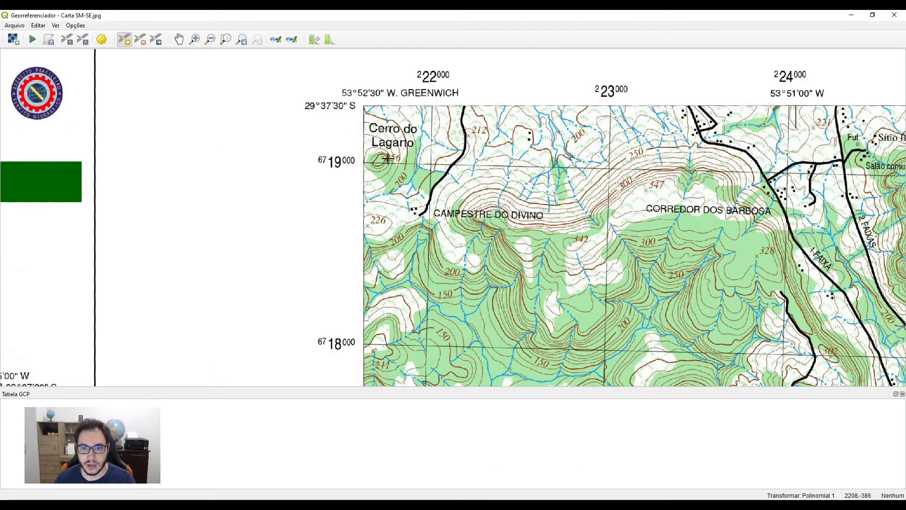
pyautogui.scroll(8, 387, 159)
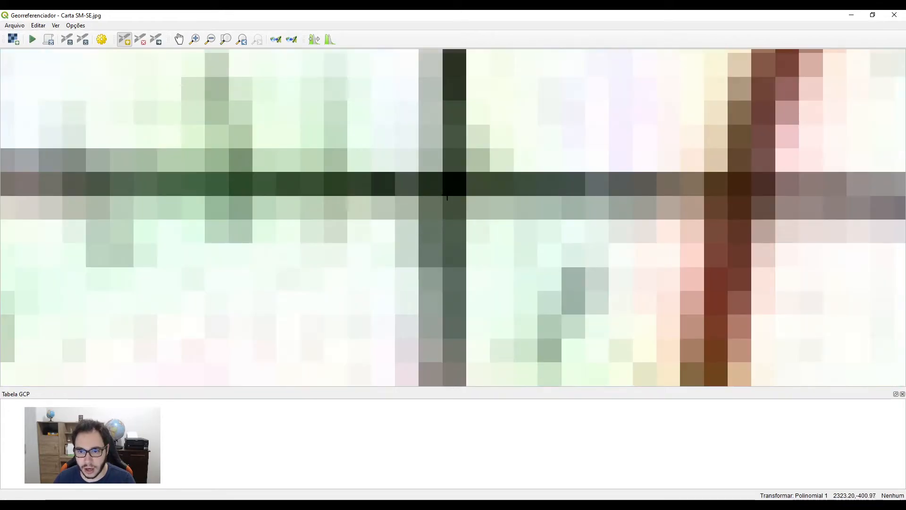
pyautogui.scroll(2, 447, 196)
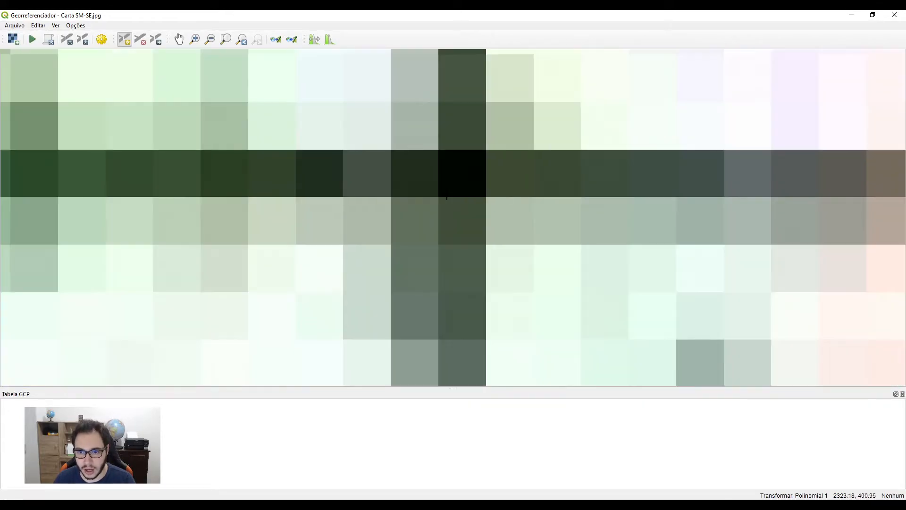
pyautogui.click(486, 197)
pyautogui.scroll(-6, 472, 196)
pyautogui.press('Up')
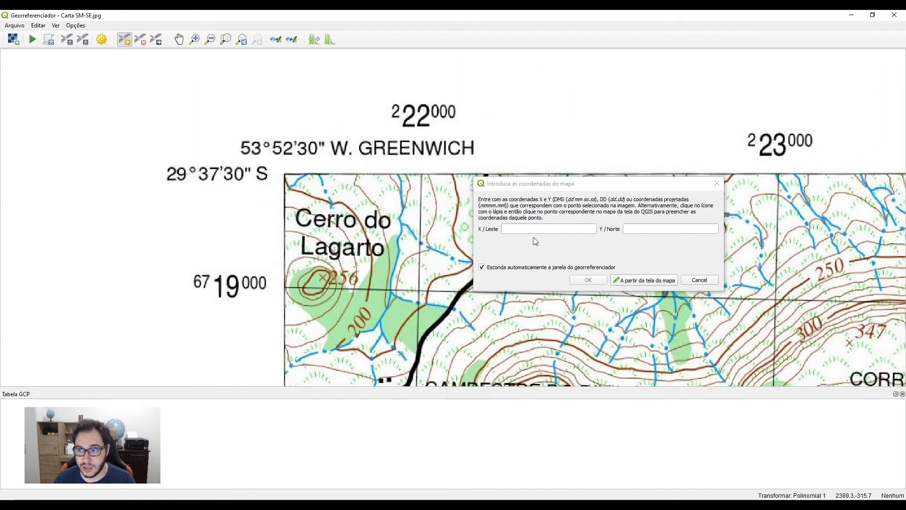
pyautogui.click(524, 230)
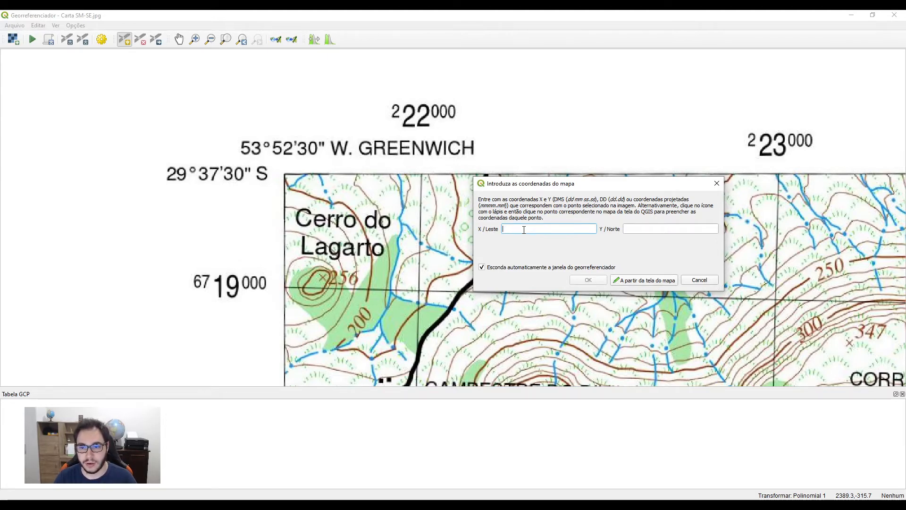
pyautogui.write('22')
pyautogui.press('Tab')
pyautogui.write('6719000')
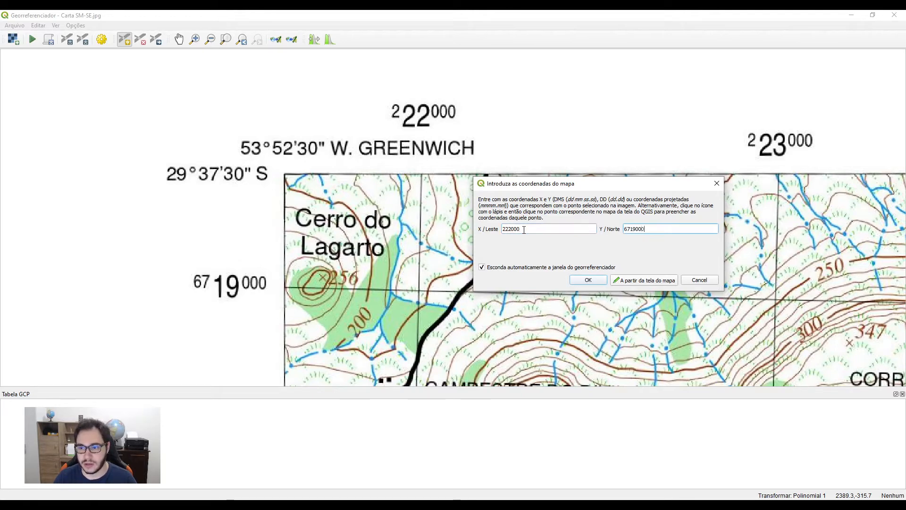
pyautogui.click(596, 282)
# - Add a control point at the northeast grid intersection near Novo Pinhal with X 233000 and Y 67190000
pyautogui.scroll(-1, 542, 261)
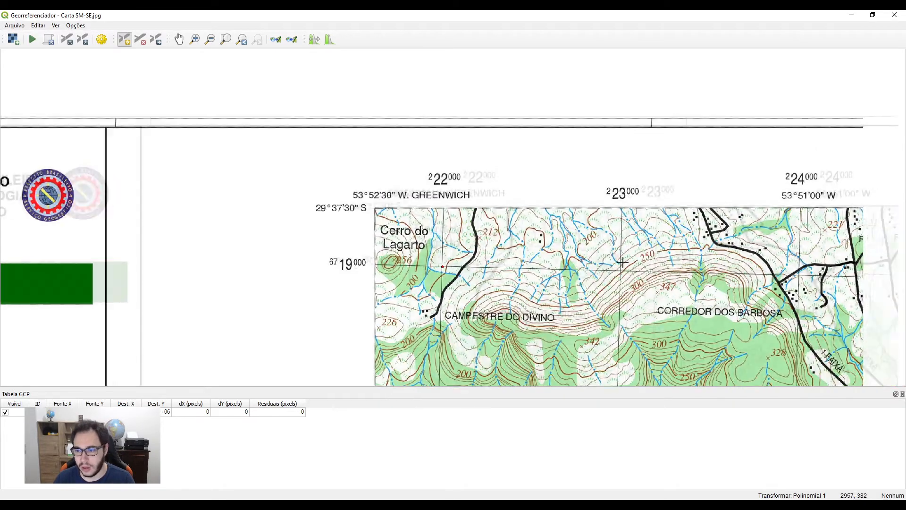
pyautogui.scroll(-1, 622, 263)
pyautogui.scroll(1, 708, 259)
pyautogui.scroll(-1, 566, 250)
pyautogui.scroll(1, 530, 245)
pyautogui.scroll(-1, 471, 240)
pyautogui.scroll(1, 471, 240)
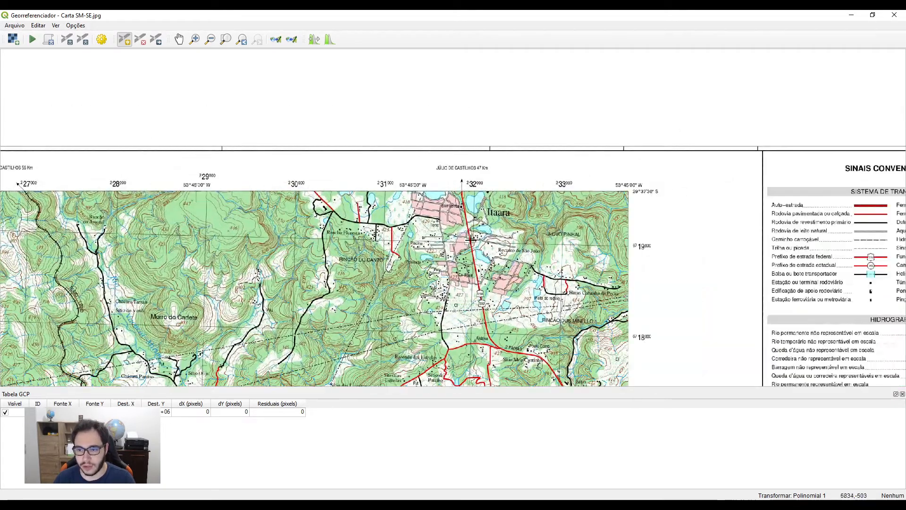
pyautogui.scroll(3, 606, 236)
pyautogui.scroll(3, 435, 263)
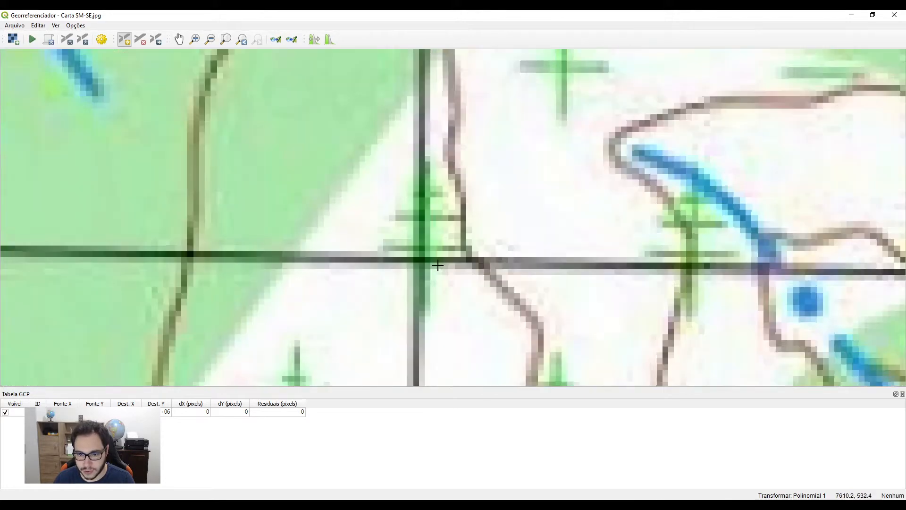
pyautogui.scroll(2, 413, 267)
pyautogui.scroll(1, 410, 234)
pyautogui.click(417, 266)
pyautogui.scroll(-6, 417, 267)
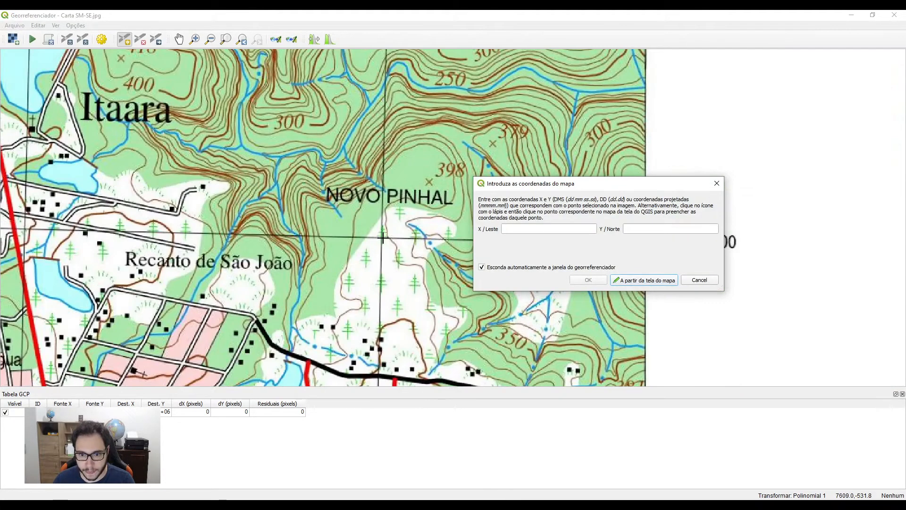
pyautogui.scroll(-3, 382, 238)
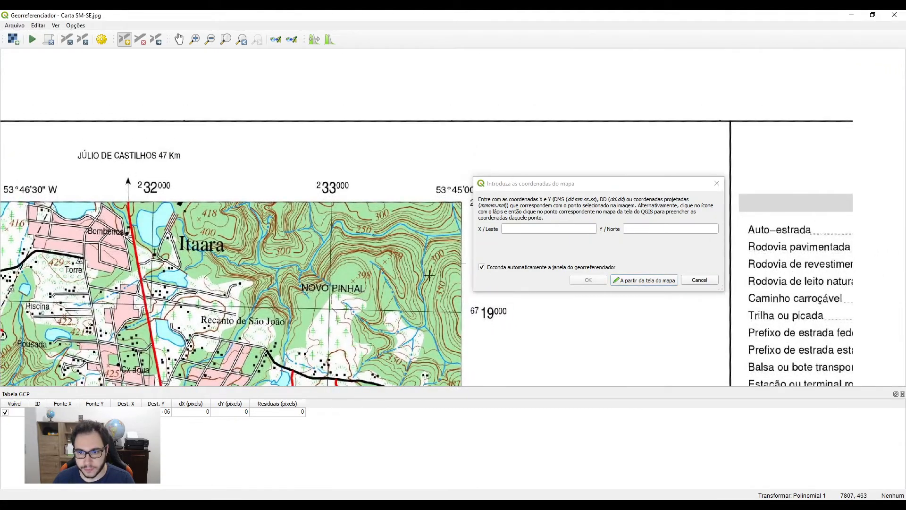
pyautogui.click(520, 228)
pyautogui.write('233000')
pyautogui.press('Tab')
pyautogui.write('67190000')
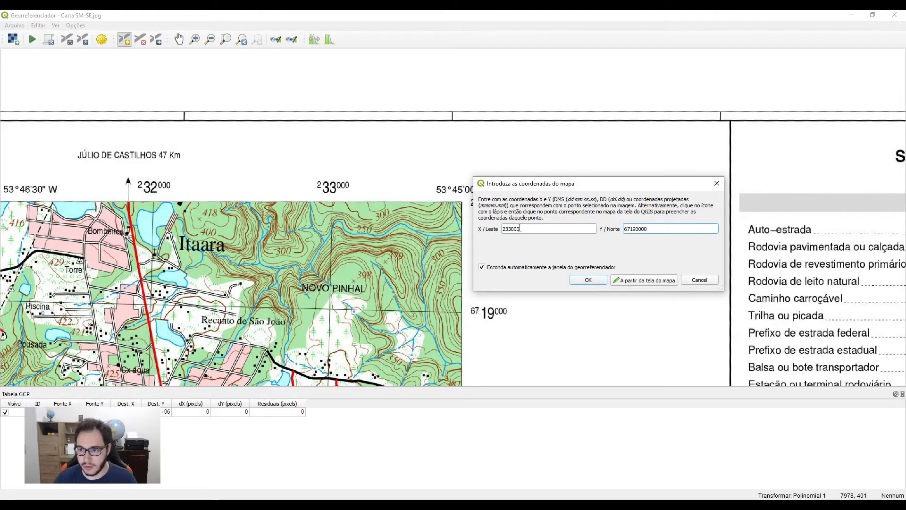
pyautogui.click(587, 280)
# - Add a control point at the southeast grid intersection inside the map frame with X 234000 and Y 6706000
pyautogui.scroll(-5, 510, 299)
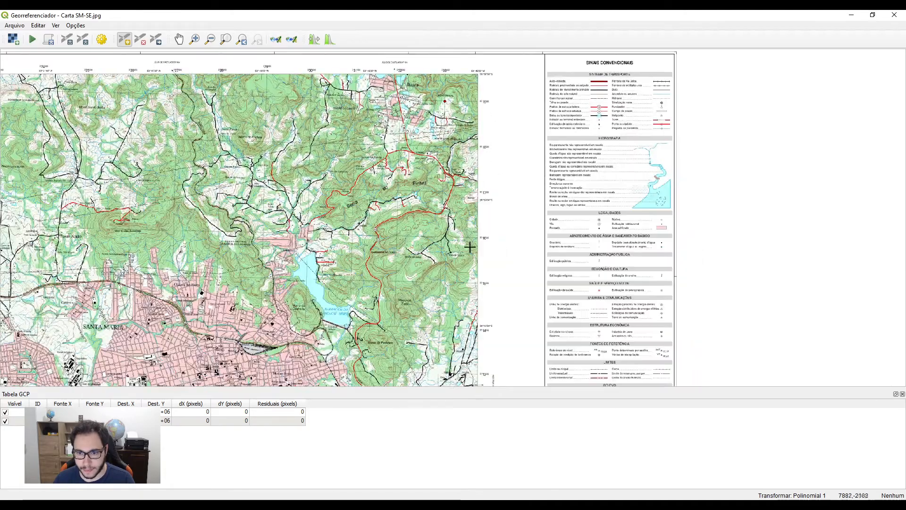
pyautogui.press('Down')
pyautogui.press('Down')
pyautogui.press('Down')
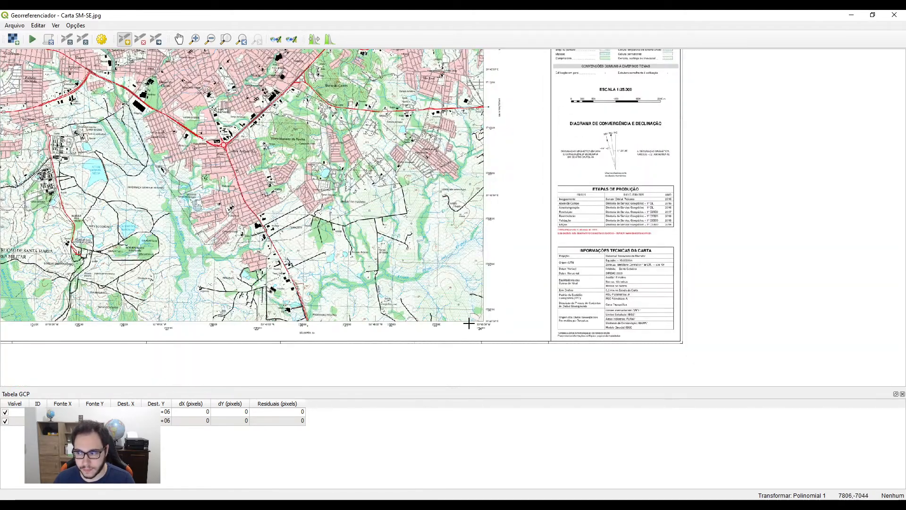
pyautogui.scroll(3, 467, 321)
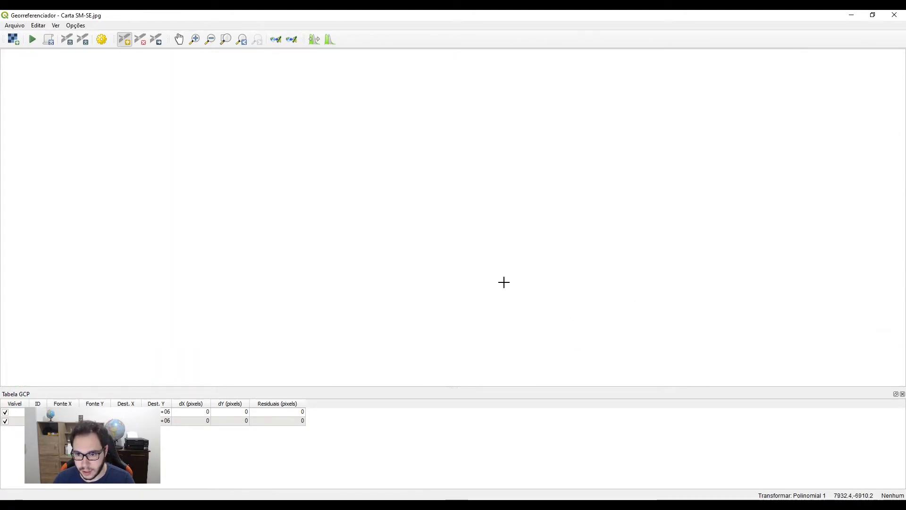
pyautogui.scroll(10, 503, 282)
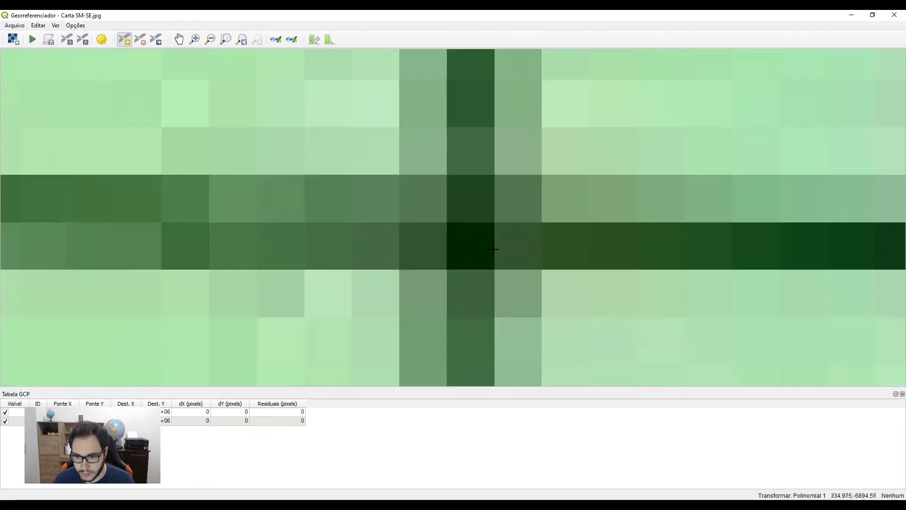
pyautogui.click(431, 245)
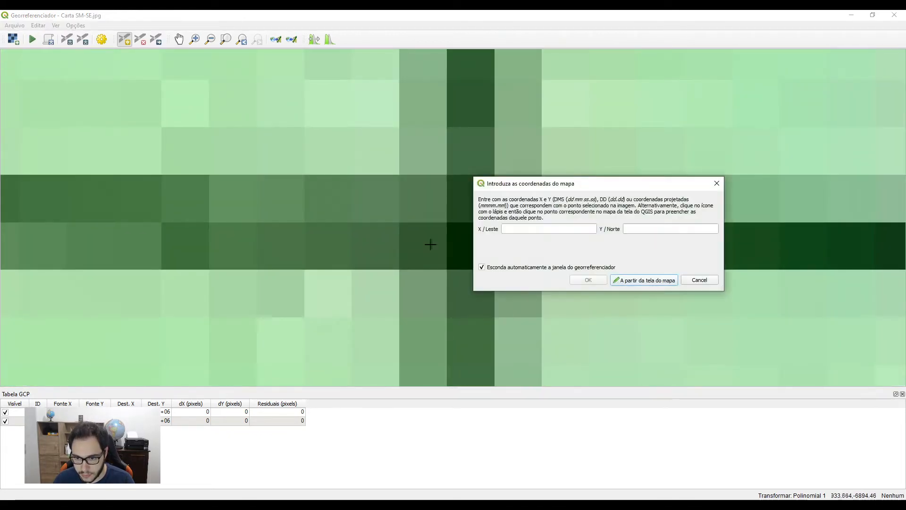
pyautogui.scroll(-8, 431, 245)
pyautogui.scroll(-5, 431, 245)
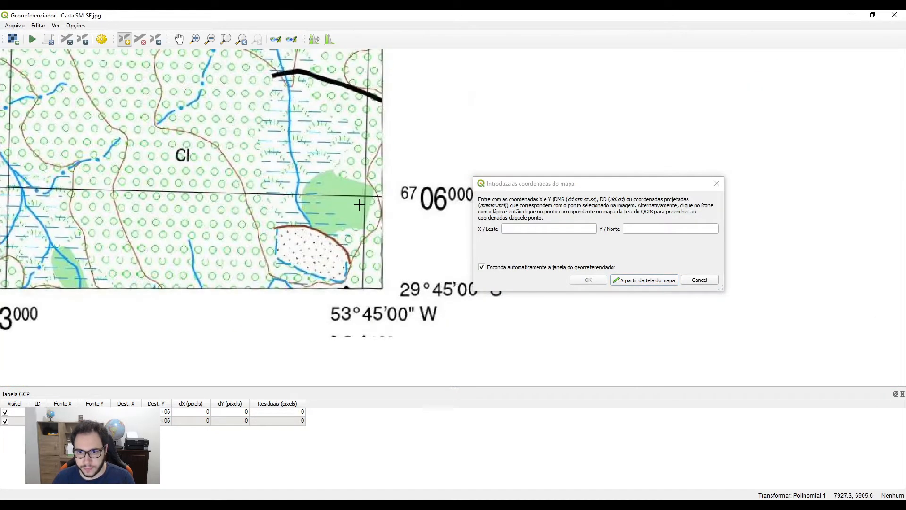
pyautogui.click(520, 230)
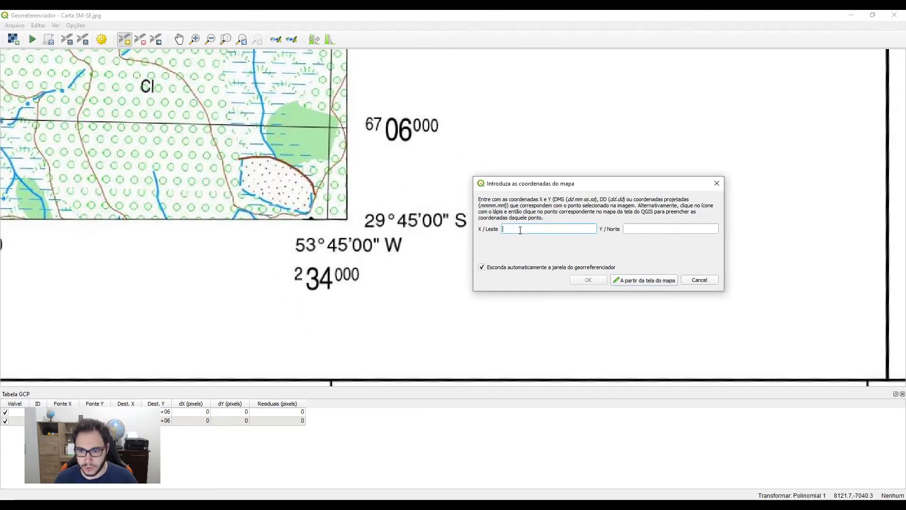
pyautogui.write('234000')
pyautogui.press('Tab')
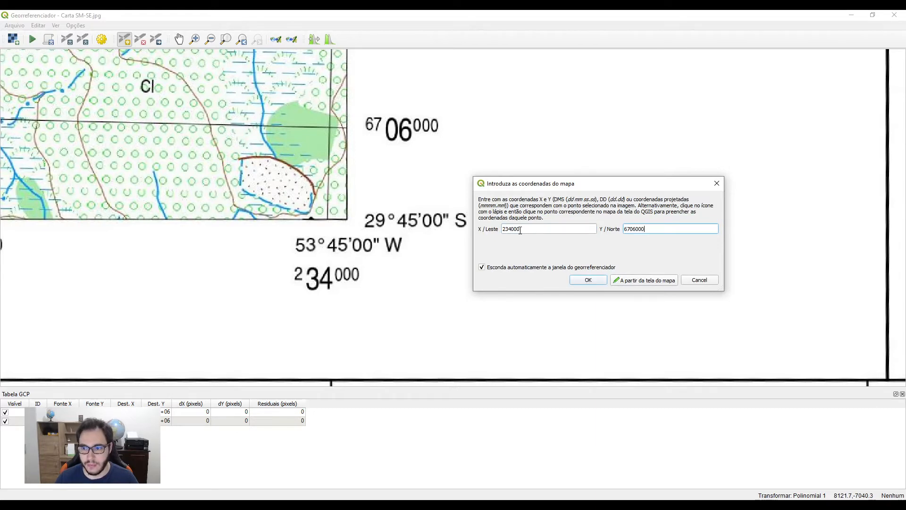
pyautogui.click(587, 280)
# - Add a control point at the southwest grid intersection near Invernada Picadinha with X 223000 and Y 6706000
pyautogui.scroll(-3, 284, 219)
pyautogui.scroll(3, 235, 205)
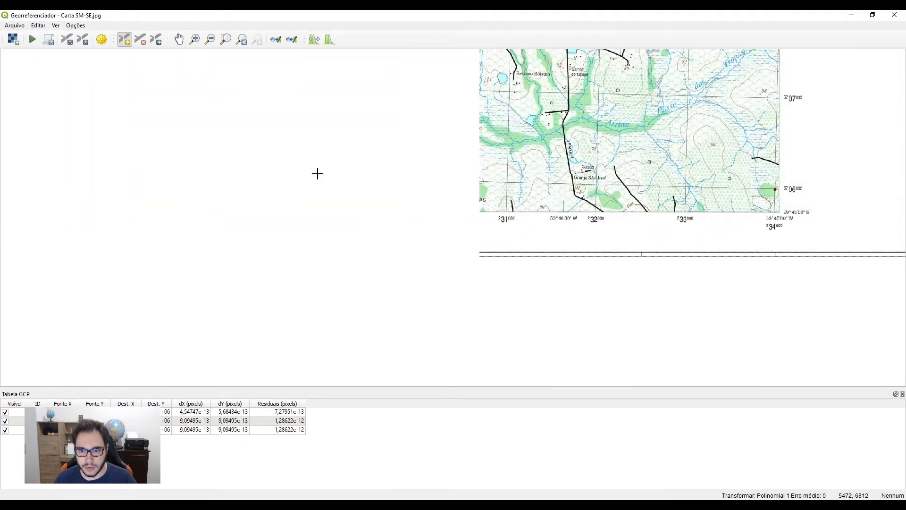
pyautogui.scroll(2, 318, 174)
pyautogui.scroll(-2, 231, 215)
pyautogui.scroll(2, 467, 229)
pyautogui.scroll(-1, 467, 228)
pyautogui.scroll(3, 526, 230)
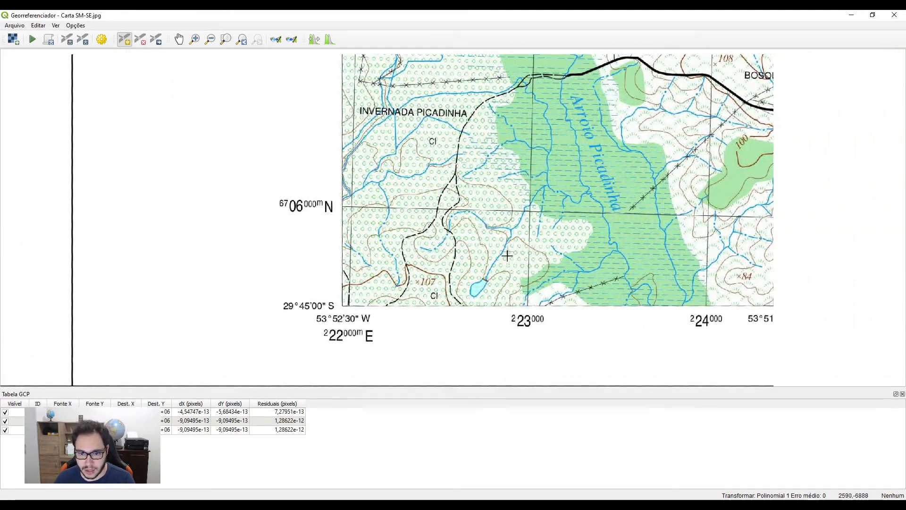
pyautogui.scroll(5, 530, 208)
pyautogui.scroll(1, 475, 169)
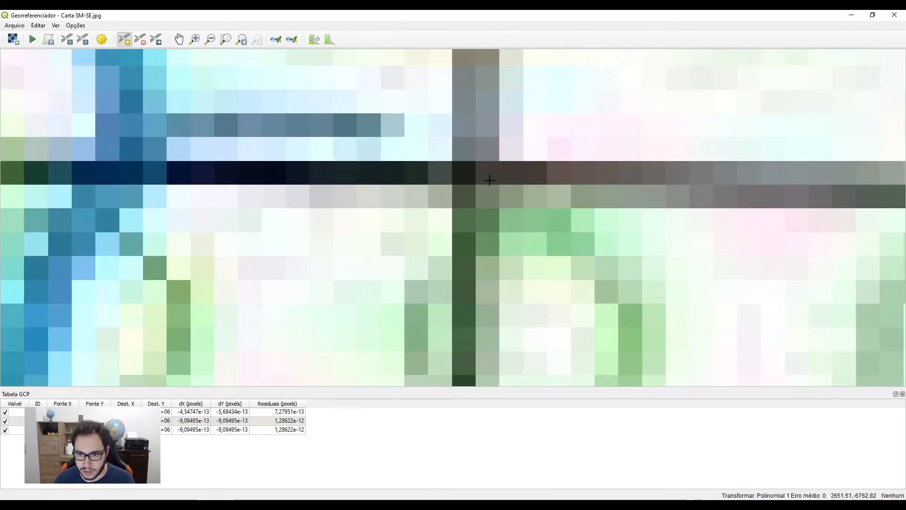
pyautogui.click(477, 185)
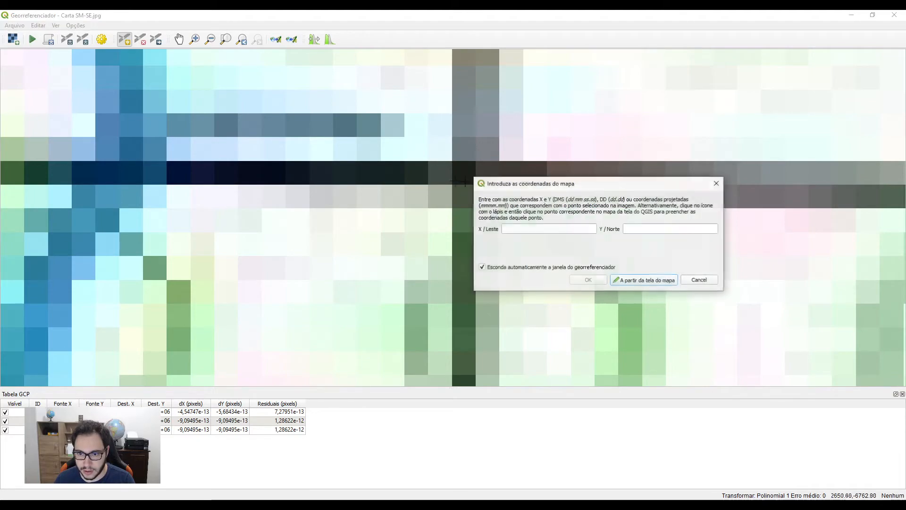
pyautogui.scroll(-6, 434, 180)
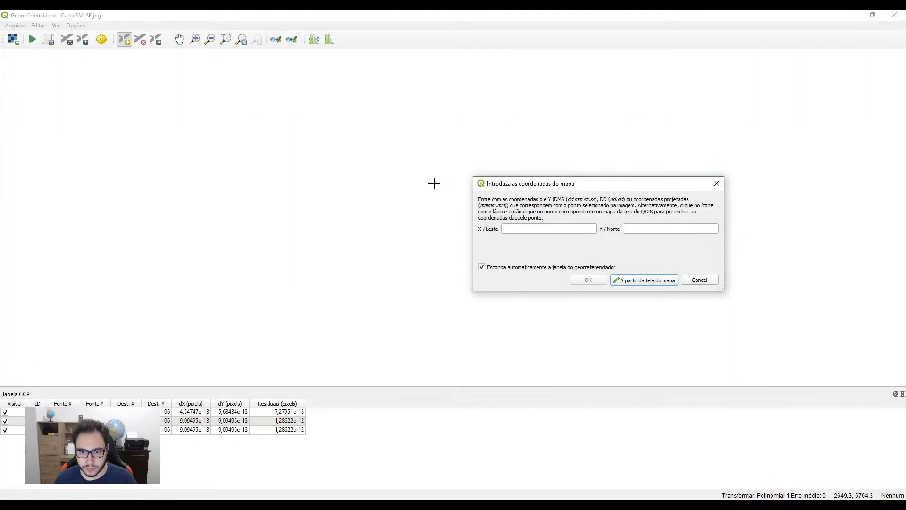
pyautogui.click(511, 228)
pyautogui.write('223000')
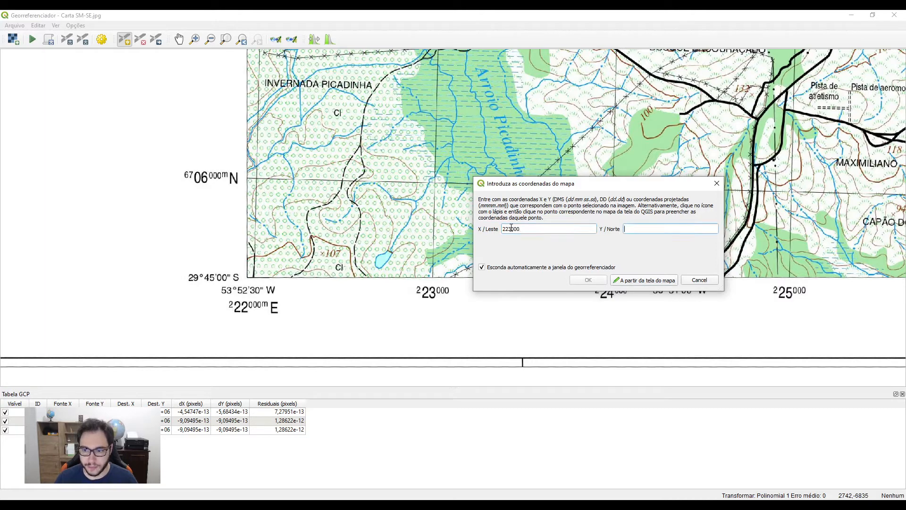
pyautogui.write('6706000')
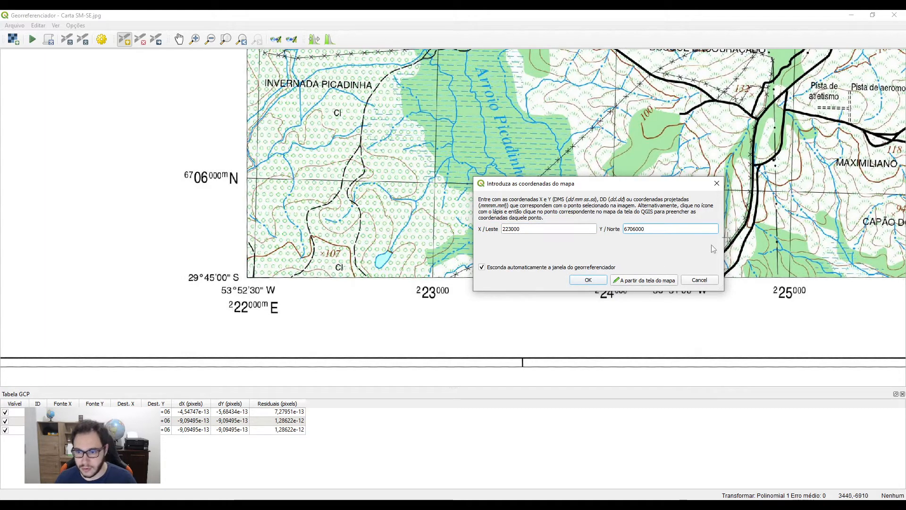
pyautogui.click(585, 280)
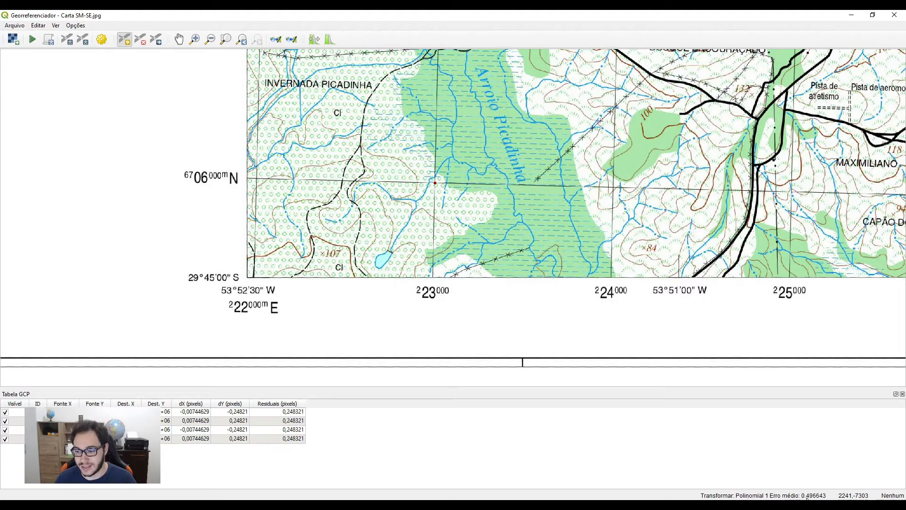
# - Run the georeferencing with the four control points, then minimize the Georeferencer to return to the main QGIS project
pyautogui.scroll(-5, 475, 227)
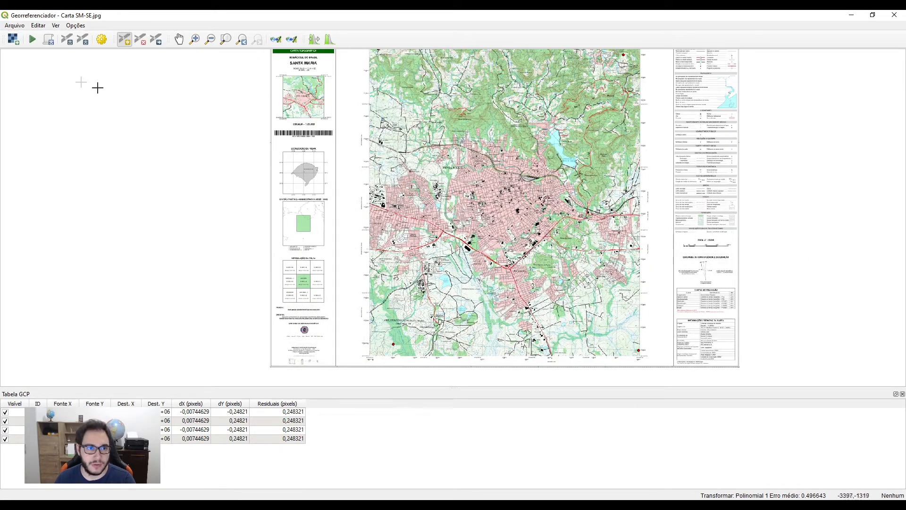
pyautogui.click(32, 39)
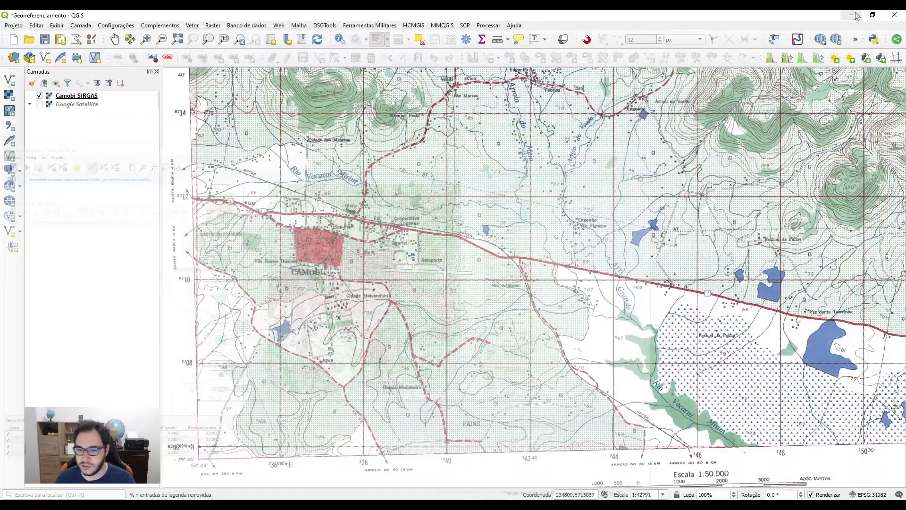
pyautogui.click(851, 15)
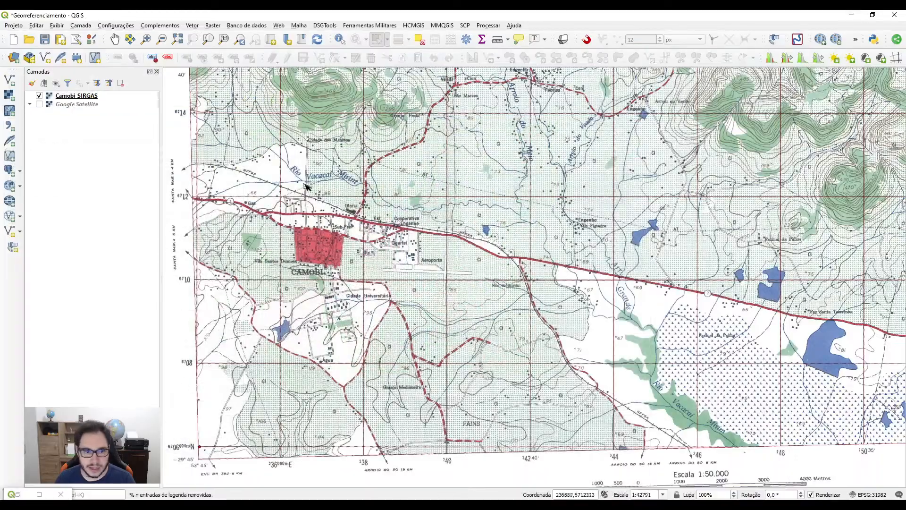
# - Add the georeferenced raster Carta SM-SE_SIRGAS.tif from the Projeto\Georreferenciamento folder to the project
pyautogui.scroll(1, 321, 200)
pyautogui.scroll(-1, 388, 132)
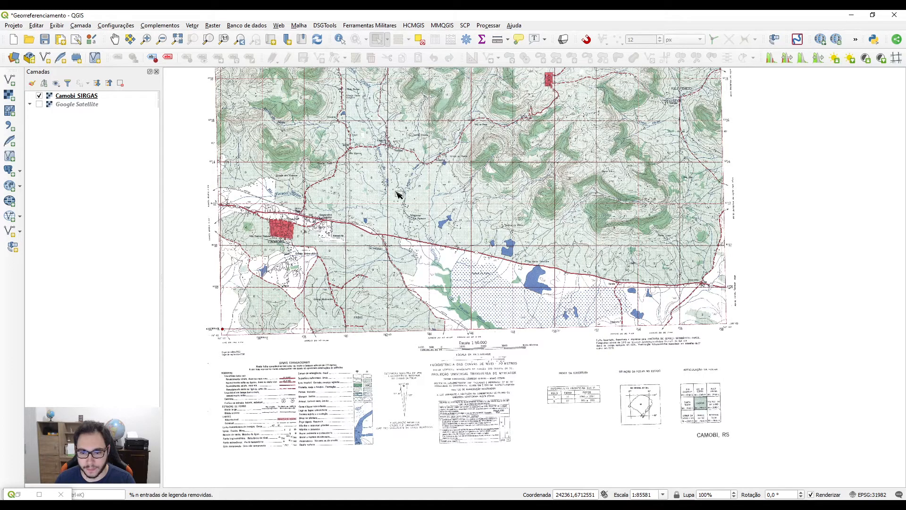
pyautogui.scroll(-1, 397, 195)
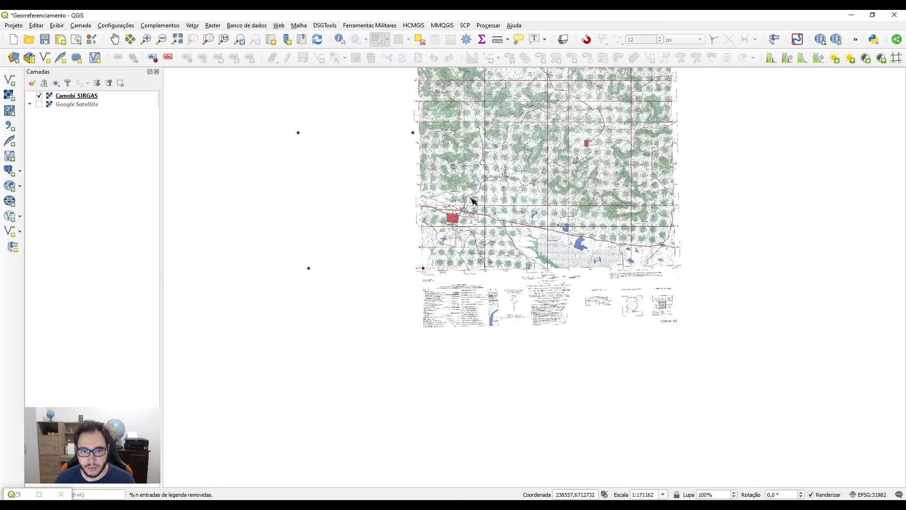
pyautogui.scroll(1, 412, 155)
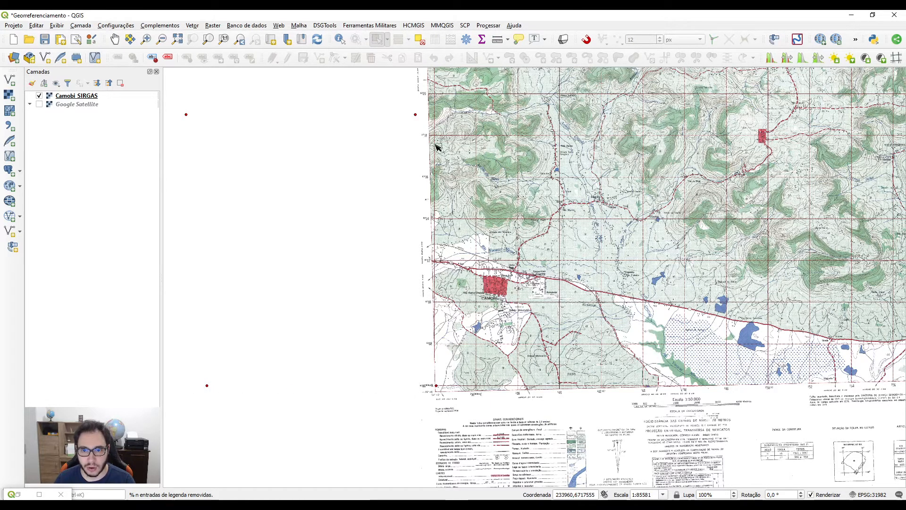
pyautogui.click(9, 95)
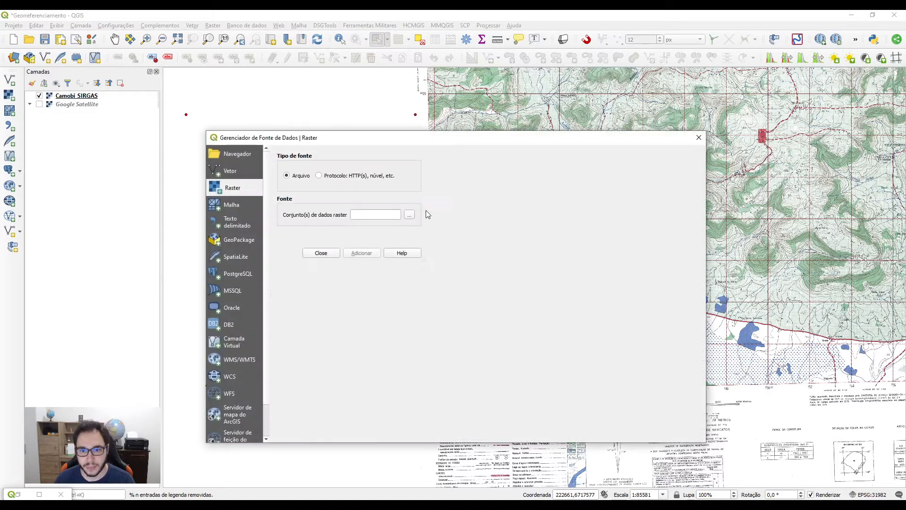
pyautogui.click(410, 215)
pyautogui.click(384, 297)
pyautogui.click(580, 384)
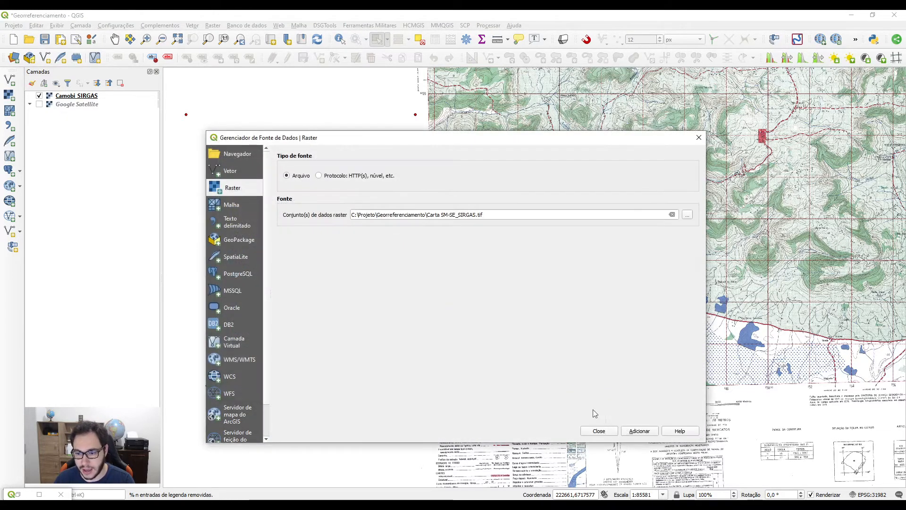
pyautogui.click(638, 431)
pyautogui.click(600, 432)
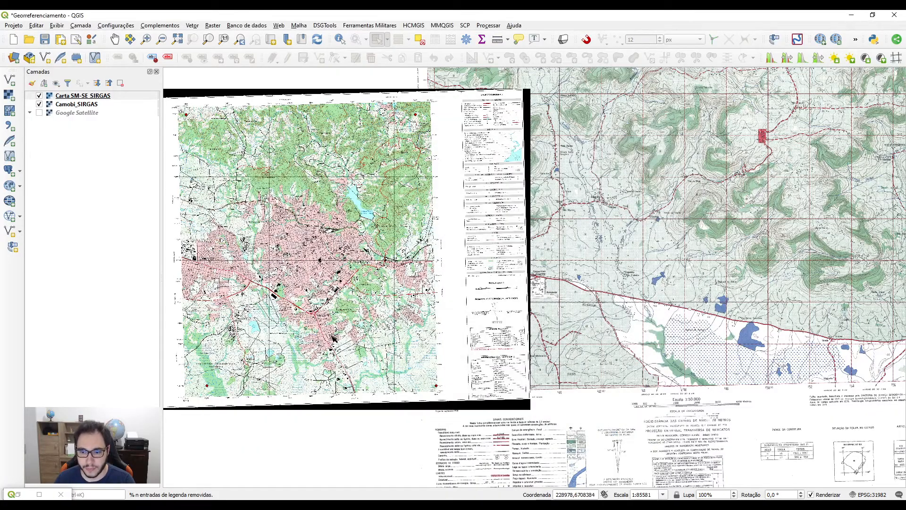
# - Toggle the Carta SM-SE_SIRGAS layer at its southeast corner to compare its 234000/6706000 grid intersection with the Camobi_SIRGAS map
pyautogui.scroll(1, 333, 309)
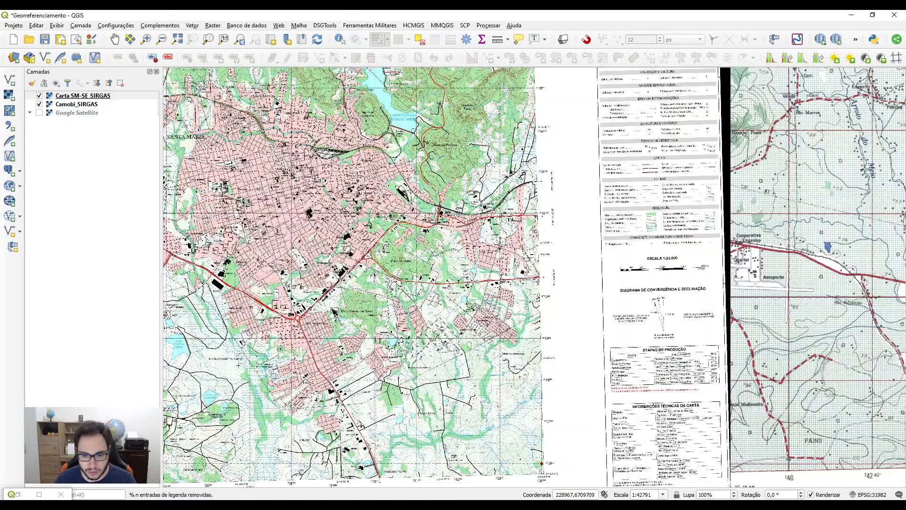
pyautogui.scroll(2, 509, 311)
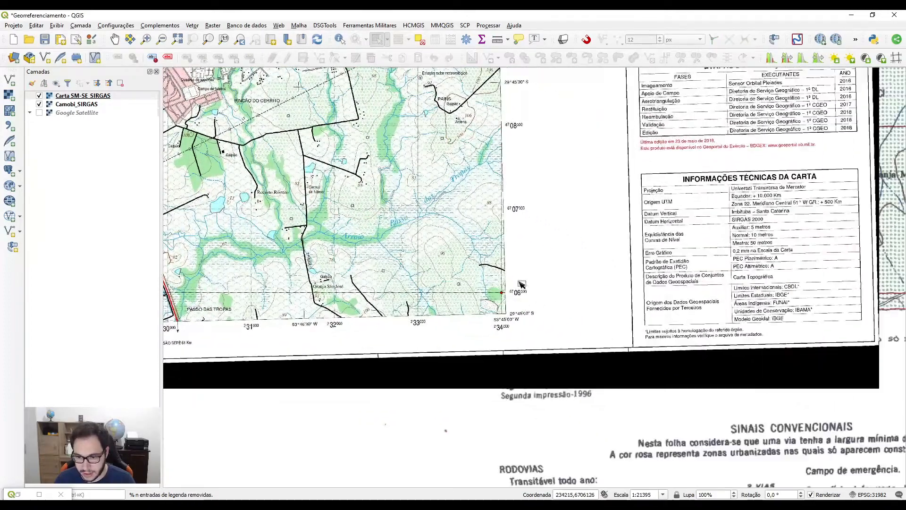
pyautogui.scroll(1, 496, 305)
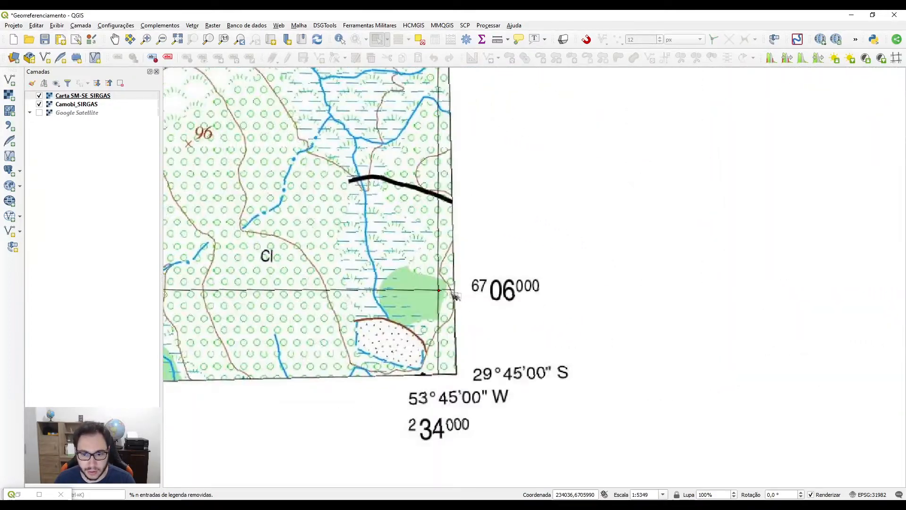
pyautogui.click(39, 97)
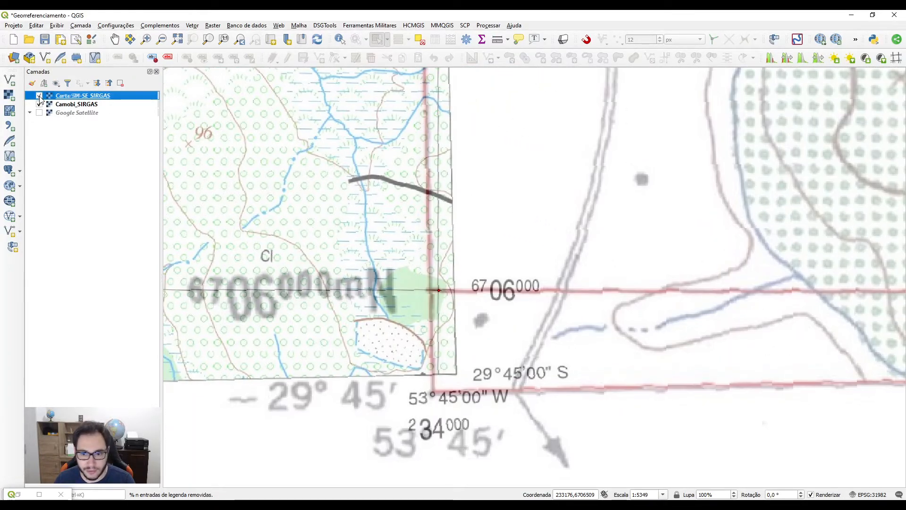
pyautogui.click(40, 97)
pyautogui.click(40, 97)
pyautogui.click(40, 97)
# - Compare the whole Carta SM-SE_SIRGAS sheet with the adjoining Camobi_SIRGAS map, and examine the highway roundabout south of central Santa Maria
pyautogui.scroll(-2, 341, 177)
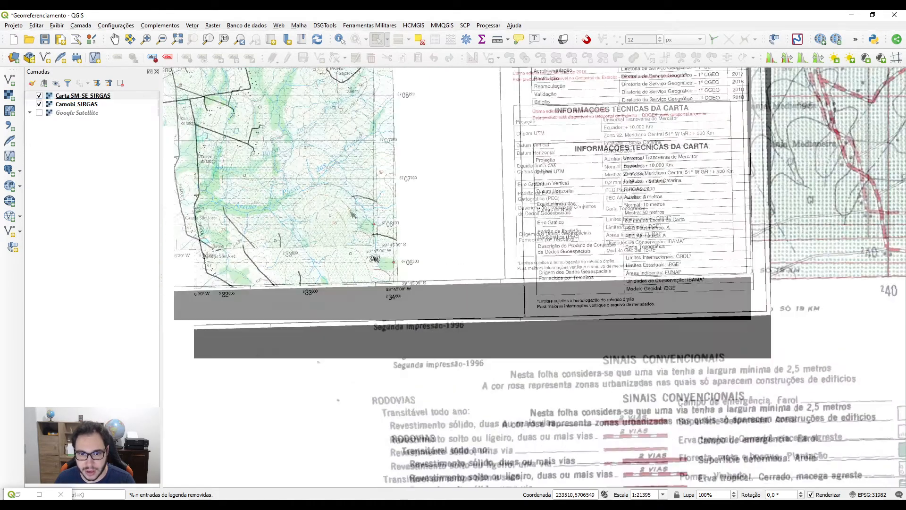
pyautogui.scroll(-1, 443, 310)
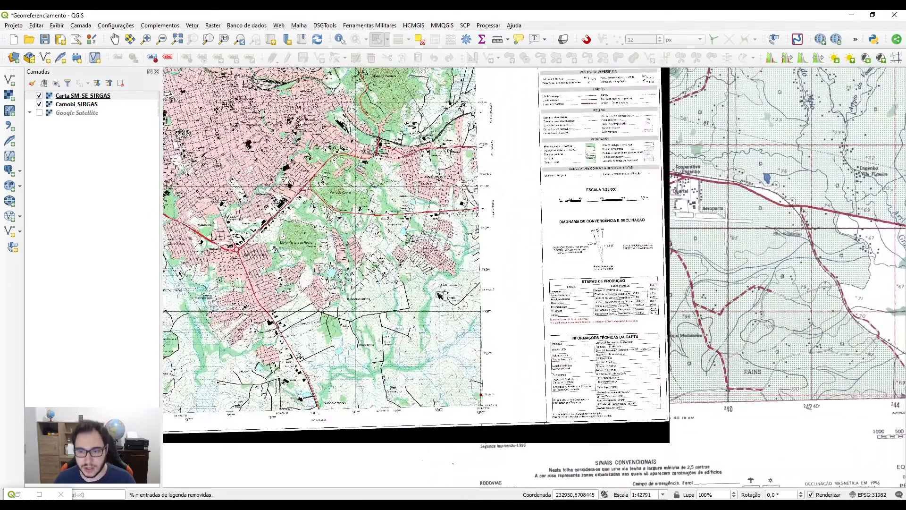
pyautogui.scroll(-1, 444, 310)
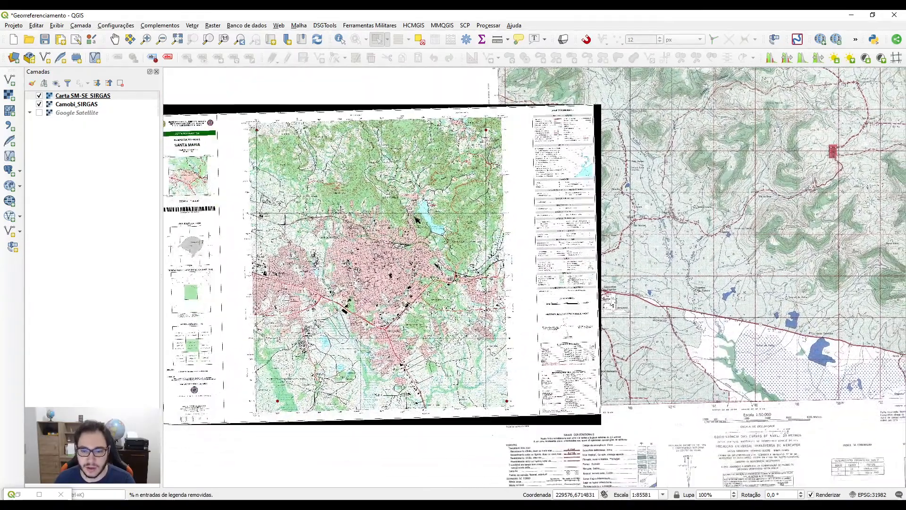
pyautogui.moveTo(432, 264); pyautogui.dragTo(416, 220)
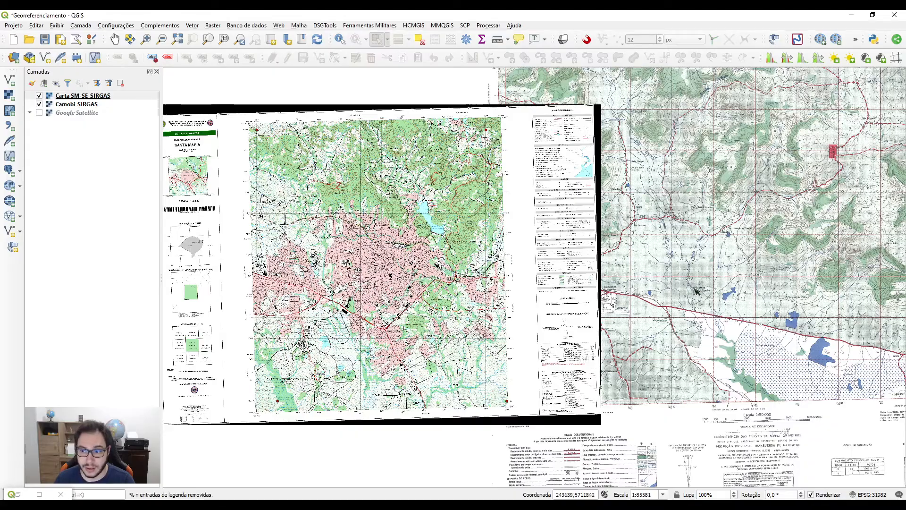
pyautogui.scroll(2, 319, 334)
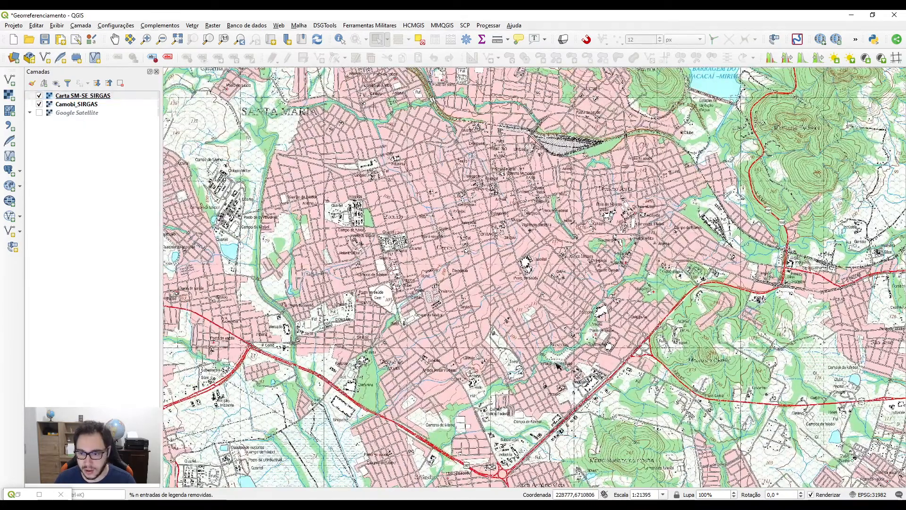
pyautogui.moveTo(502, 471); pyautogui.dragTo(486, 259)
pyautogui.scroll(1, 493, 260)
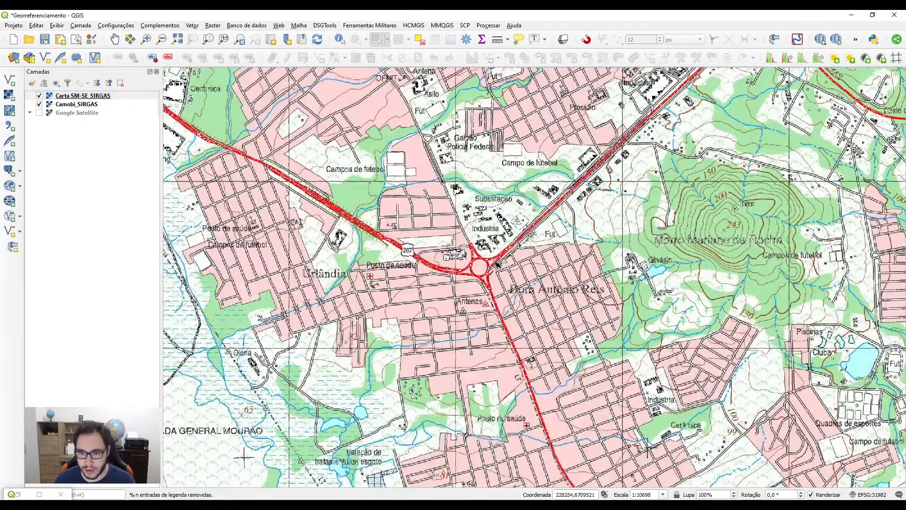
# - Check the coordinate reference system assigned to the Carta SM-SE_SIRGAS layer in its source properties
pyautogui.rightClick(72, 99)
pyautogui.click(115, 245)
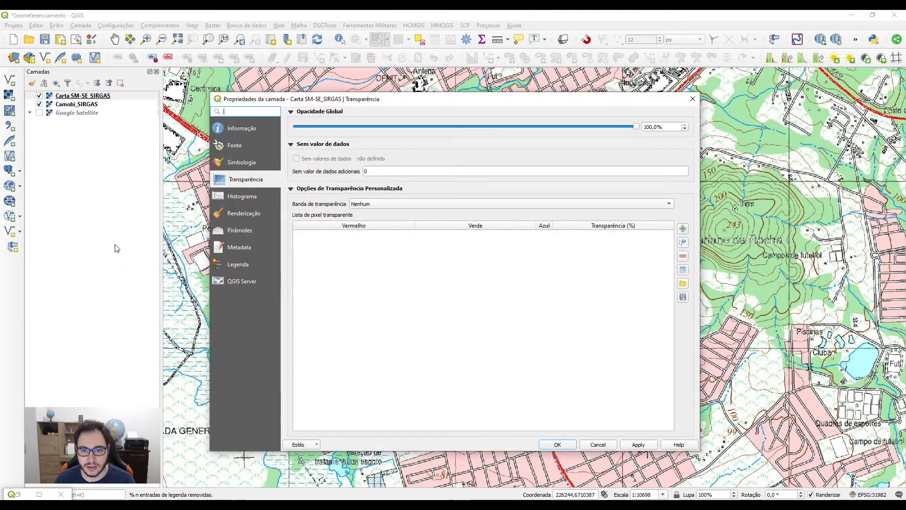
pyautogui.click(240, 147)
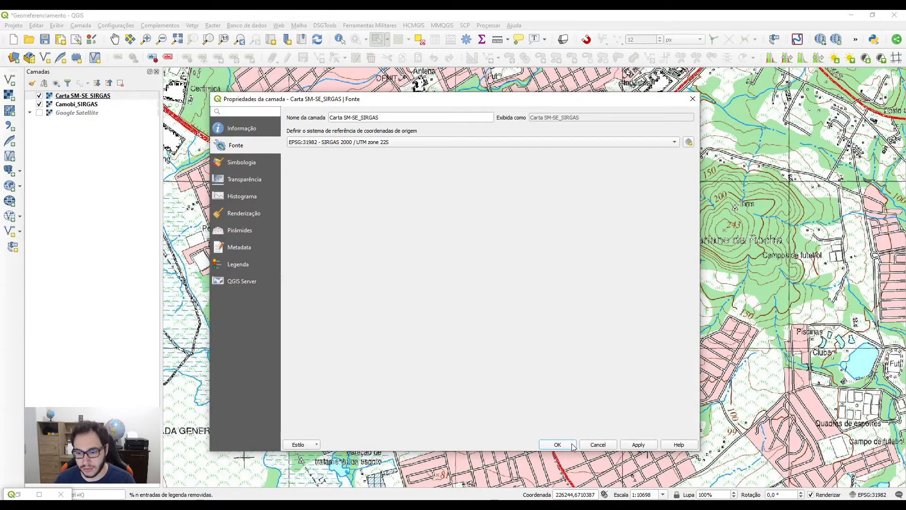
pyautogui.click(558, 445)
# - Read the projection and horizontal datum in the Informações Técnicas da Carta table in the Carta SM-SE sheet's margin
pyautogui.moveTo(329, 295); pyautogui.dragTo(216, 239)
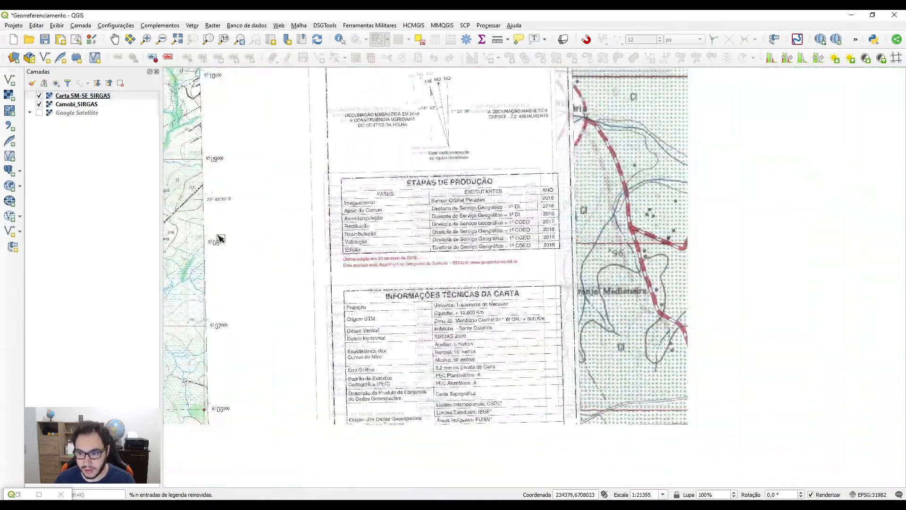
pyautogui.scroll(1, 330, 264)
pyautogui.moveTo(389, 326); pyautogui.dragTo(465, 270)
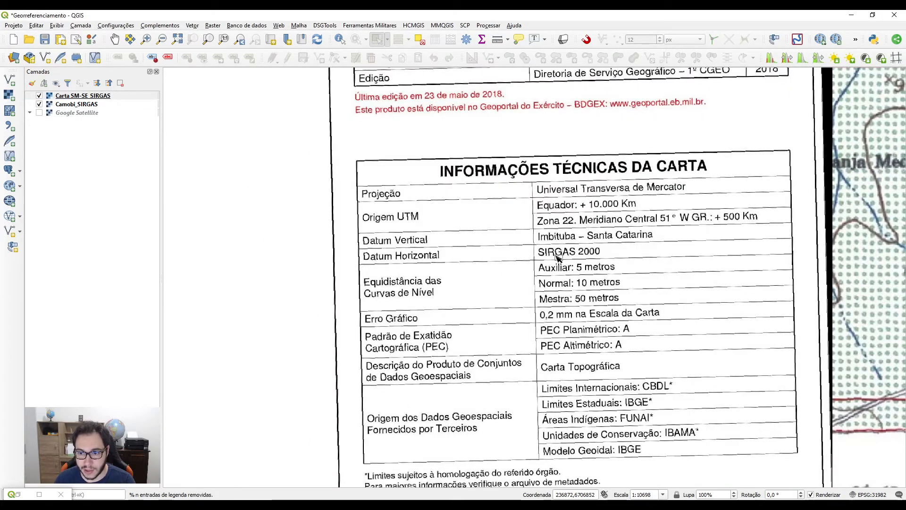
pyautogui.scroll(-1, 537, 257)
# - Show the Google Satellite layer and toggle Carta SM-SE_SIRGAS at the 287 roundabout to compare the mapped roads with the imagery
pyautogui.moveTo(537, 258); pyautogui.dragTo(901, 401)
pyautogui.moveTo(316, 192); pyautogui.dragTo(689, 236)
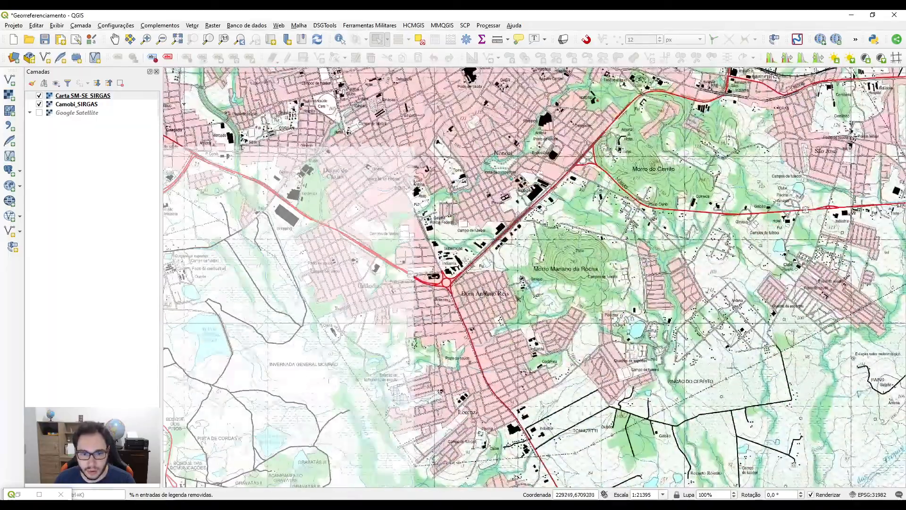
pyautogui.scroll(1, 689, 236)
pyautogui.moveTo(379, 302); pyautogui.dragTo(458, 283)
pyautogui.scroll(1, 461, 231)
pyautogui.click(40, 114)
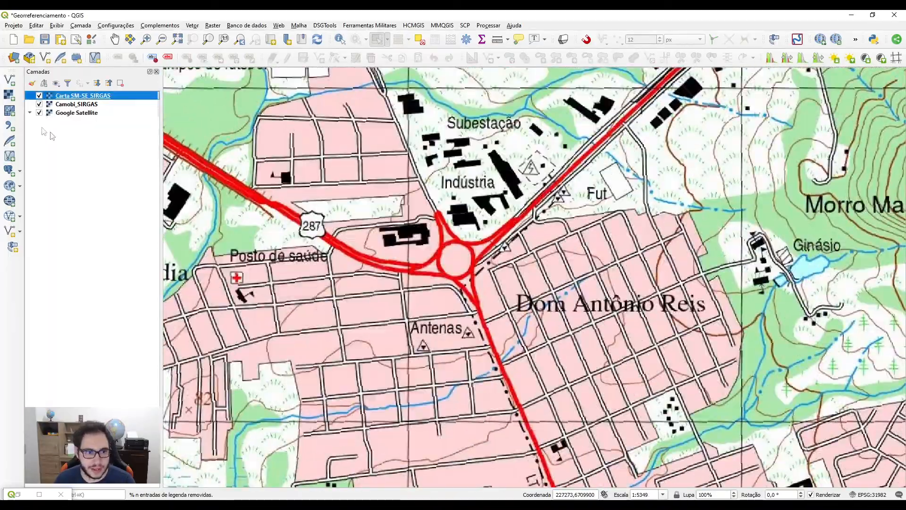
pyautogui.click(39, 96)
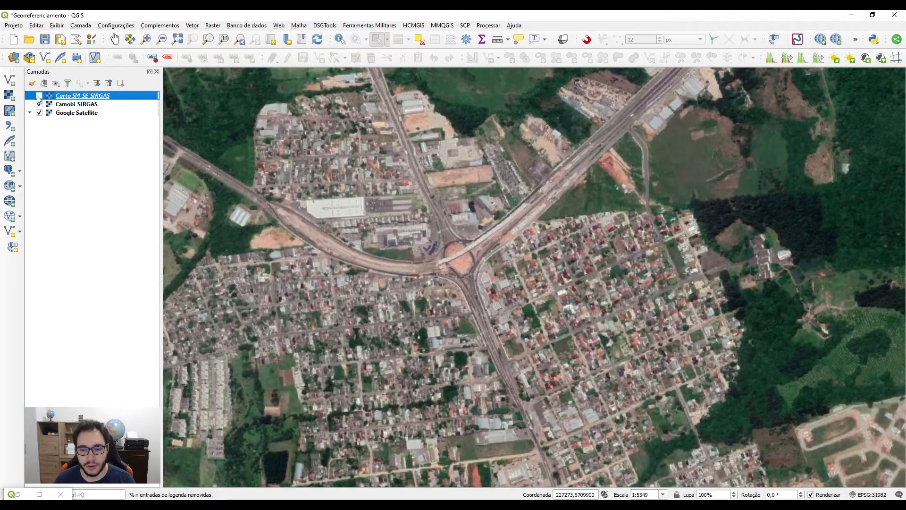
pyautogui.click(39, 97)
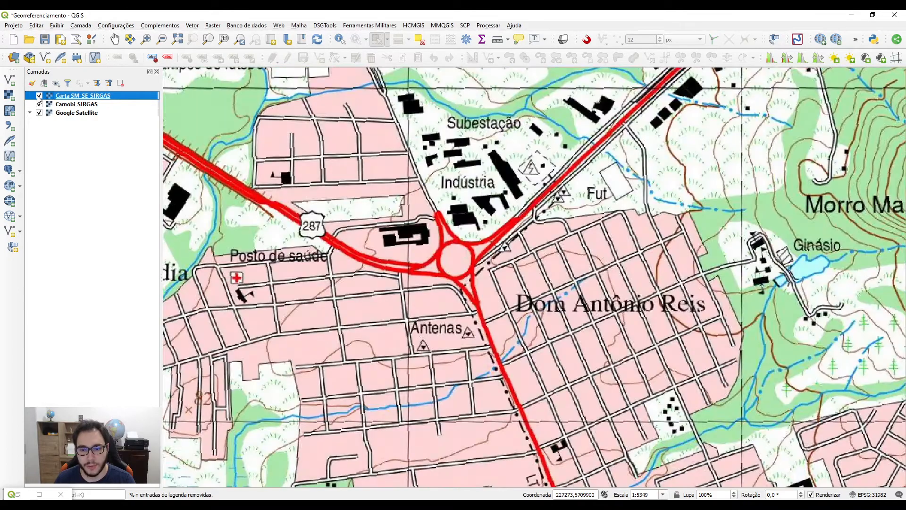
# - Toggle the Carta SM-SE_SIRGAS layer over the Nonoai neighbourhood to compare its street grid with the satellite imagery
pyautogui.click(39, 96)
pyautogui.moveTo(482, 75); pyautogui.dragTo(428, 378)
pyautogui.scroll(1, 508, 251)
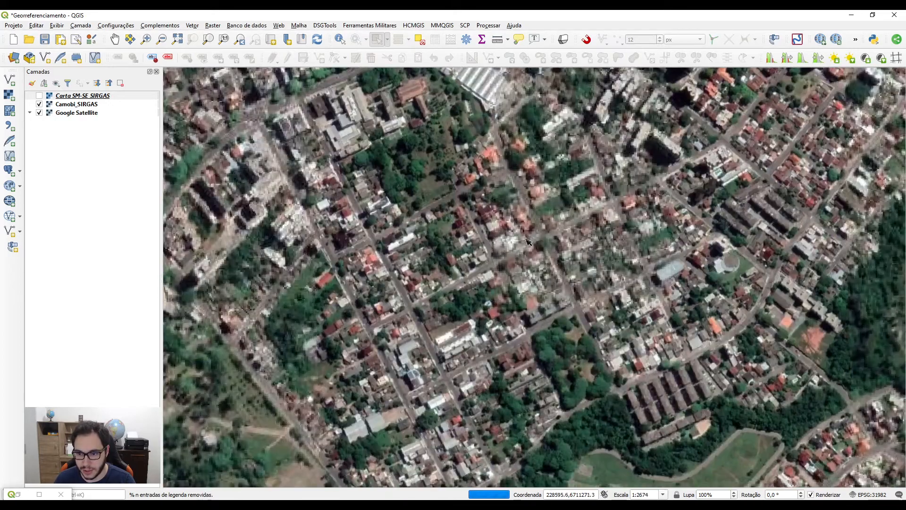
pyautogui.moveTo(413, 193); pyautogui.dragTo(333, 209)
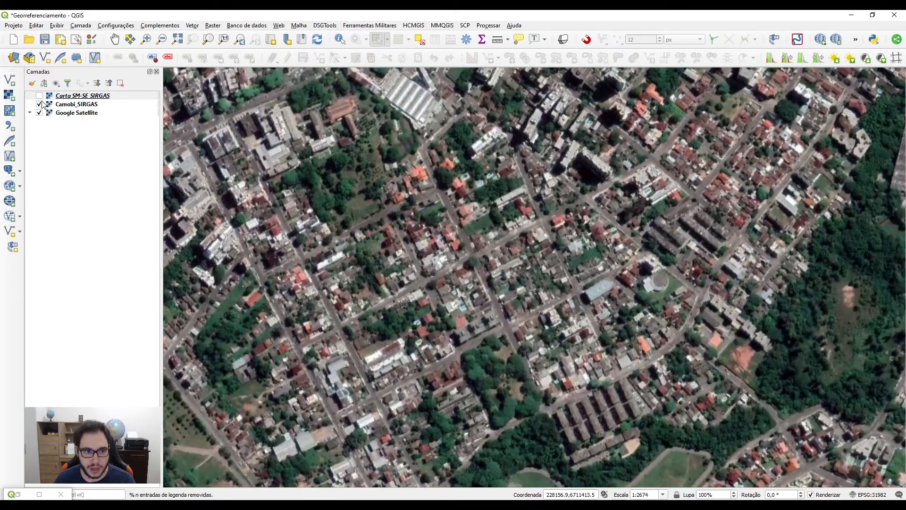
pyautogui.click(39, 96)
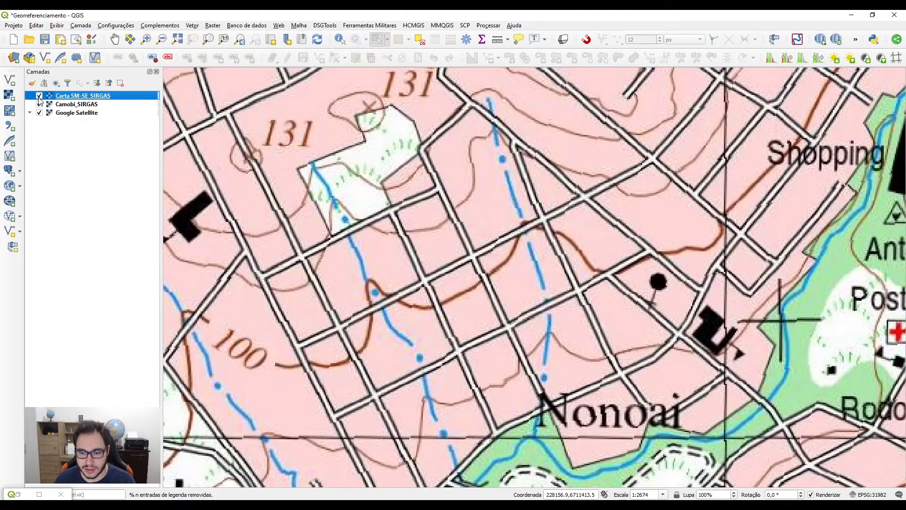
pyautogui.click(39, 97)
pyautogui.click(39, 96)
pyautogui.click(40, 97)
pyautogui.click(39, 96)
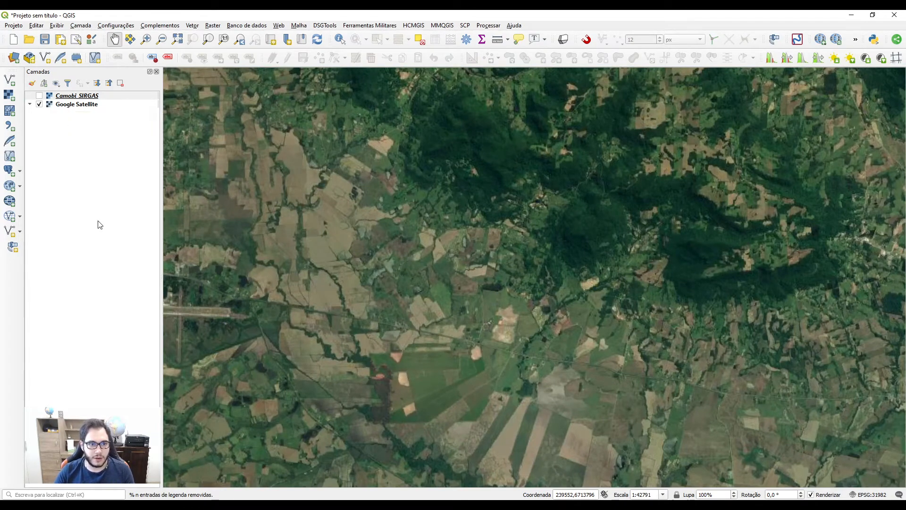
# - Overlay Camobi_SIRGAS on the satellite imagery to locate the hills around Arroio do Meio, and hide the map layer again
pyautogui.click(39, 96)
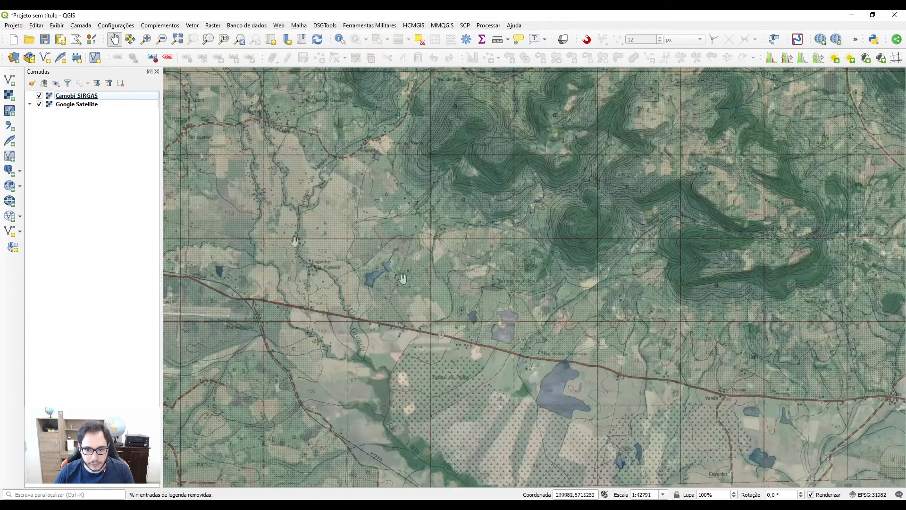
pyautogui.moveTo(317, 263); pyautogui.dragTo(599, 318)
pyautogui.moveTo(302, 277); pyautogui.dragTo(391, 357)
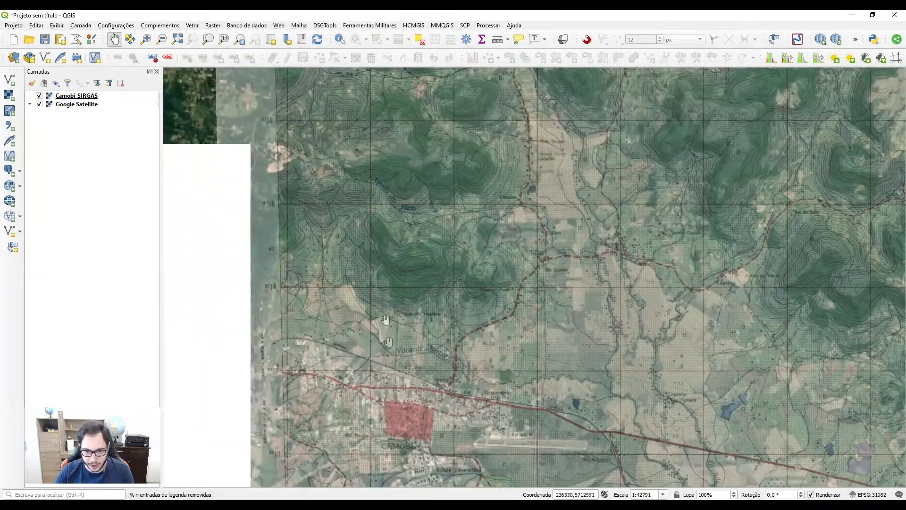
pyautogui.scroll(1, 391, 236)
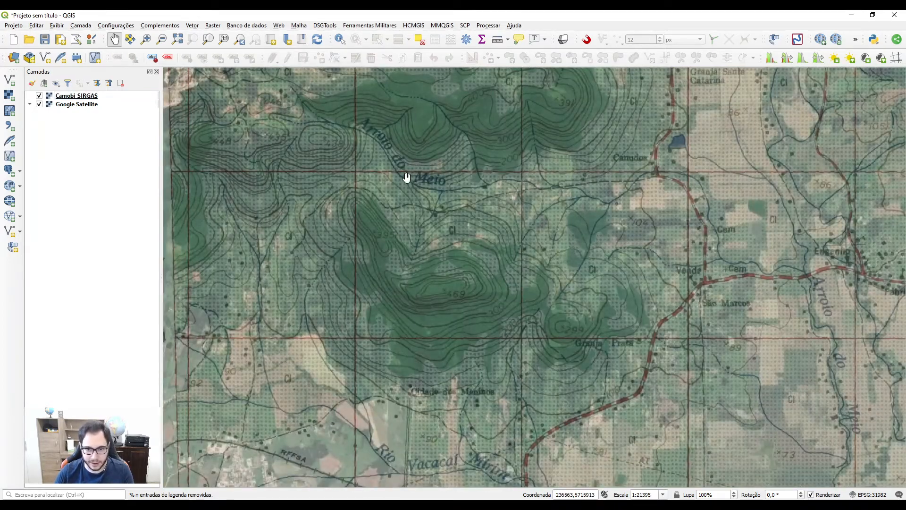
pyautogui.moveTo(354, 168); pyautogui.dragTo(363, 248)
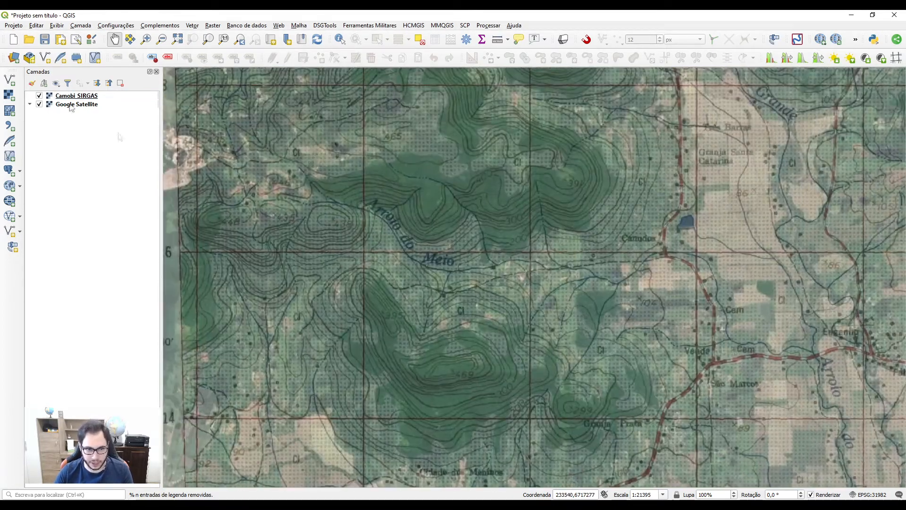
pyautogui.click(40, 95)
pyautogui.moveTo(434, 263); pyautogui.dragTo(433, 302)
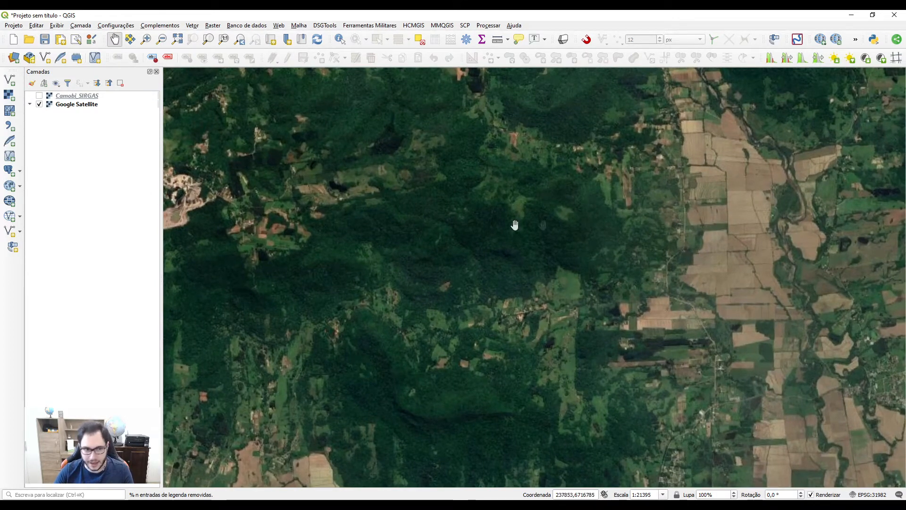
# - Toggle the Google Satellite layer off and on, and examine its imagery of the hills around Arroio do Meio
pyautogui.click(73, 105)
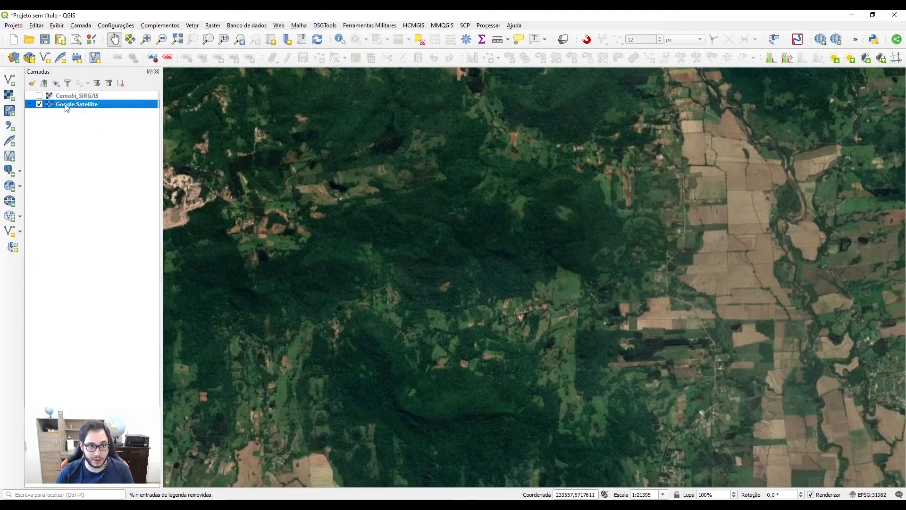
pyautogui.click(39, 104)
pyautogui.click(39, 105)
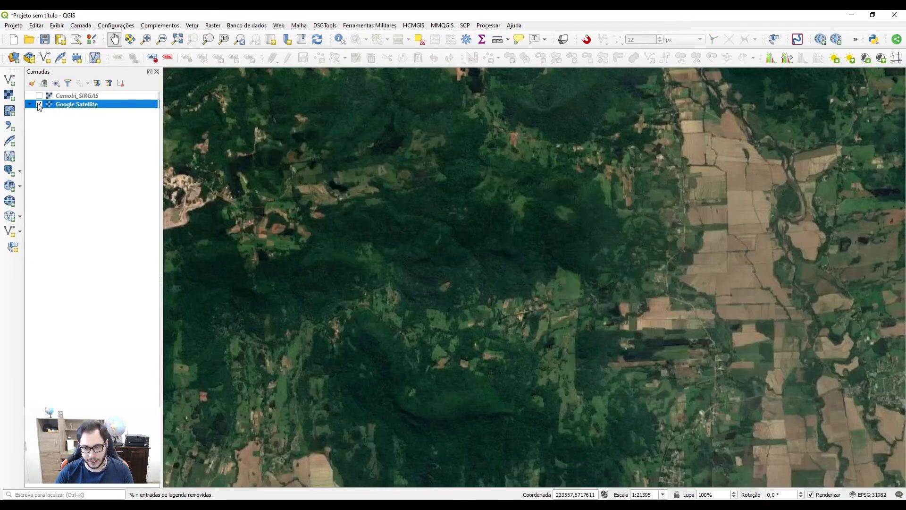
pyautogui.moveTo(505, 317); pyautogui.dragTo(522, 251)
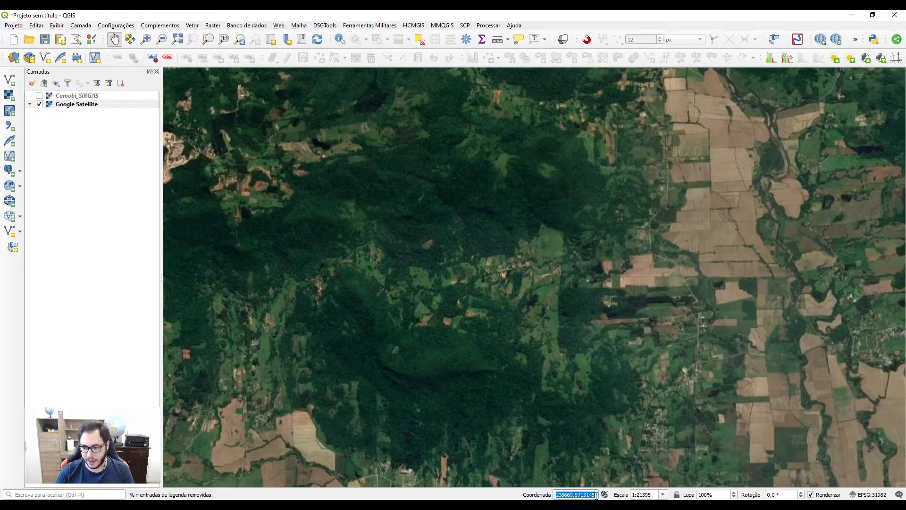
# - Check the project's coordinate reference system against SIRGAS 2000 / UTM zone 22S and close the project properties without applying changes
pyautogui.click(874, 494)
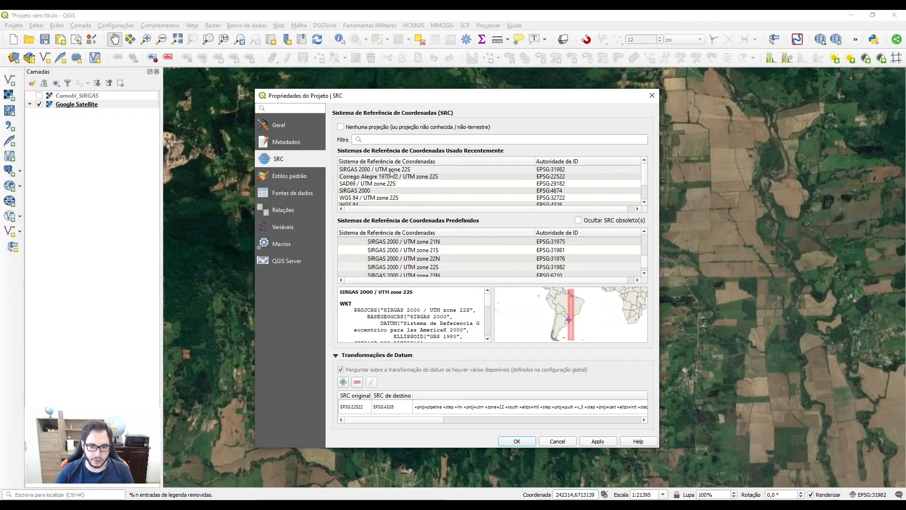
pyautogui.click(394, 170)
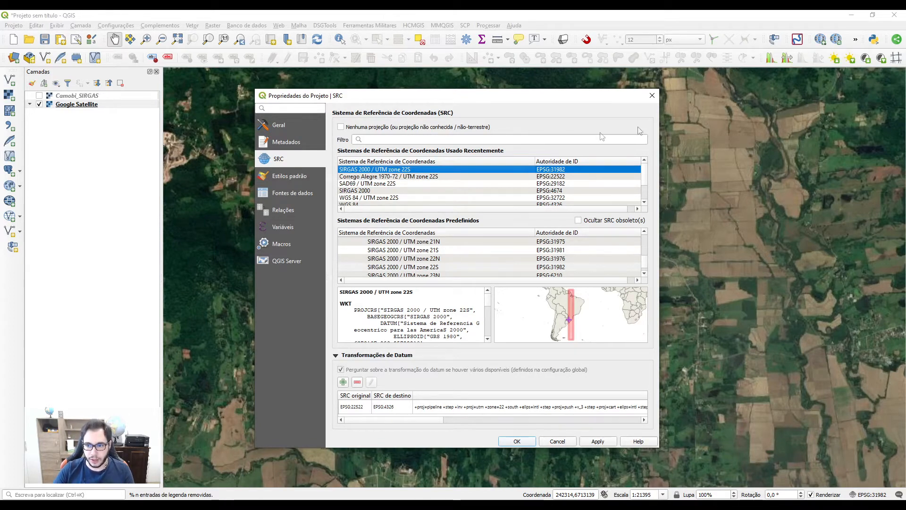
pyautogui.click(653, 96)
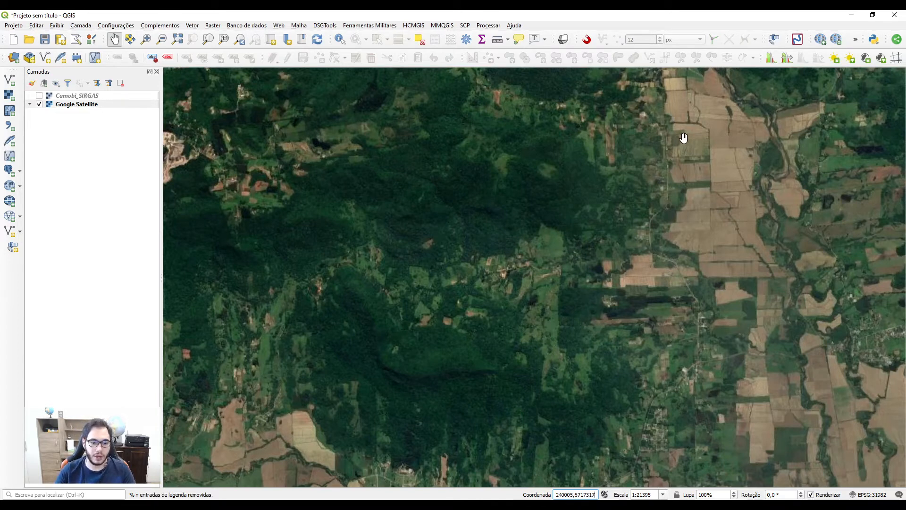
# - Open the Georeferencer and load the Imagem_Google raster from the Projeto\Georreferenciamento folder
pyautogui.click(212, 25)
pyautogui.click(239, 111)
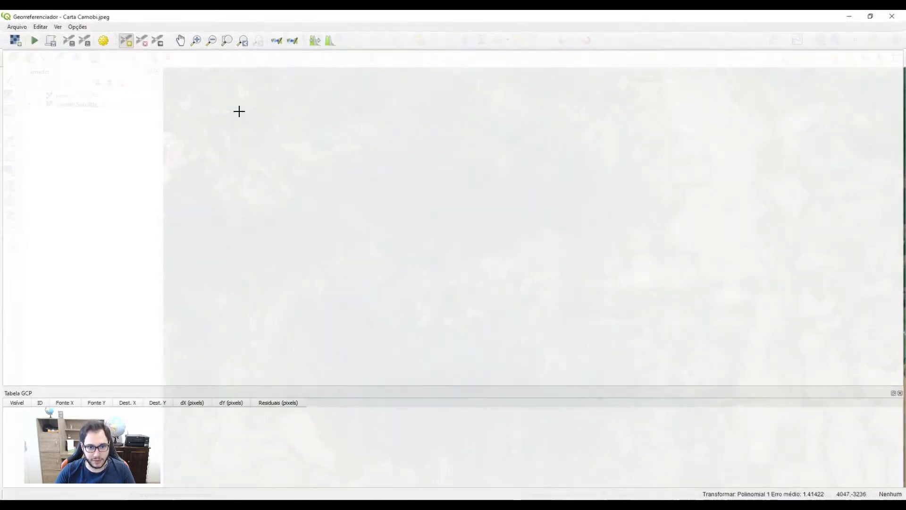
pyautogui.click(15, 41)
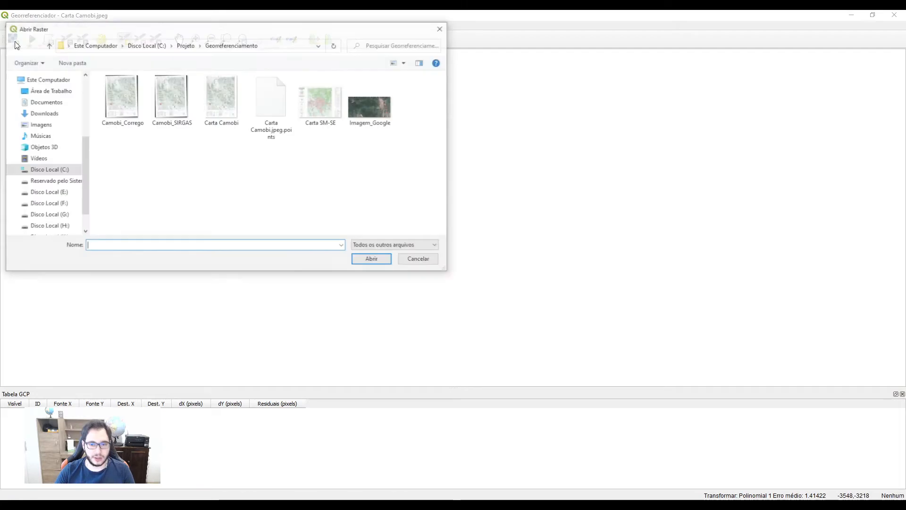
pyautogui.click(382, 107)
pyautogui.click(366, 259)
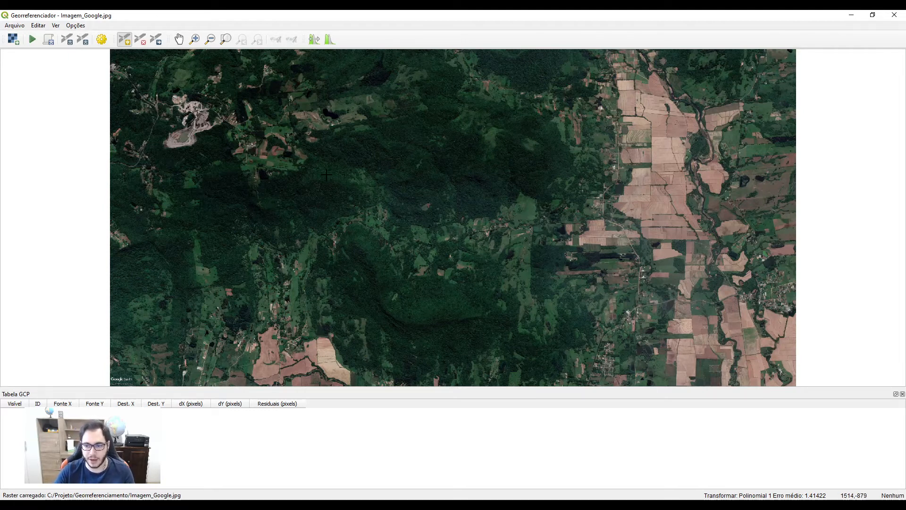
# - Examine the Imagem_Google image at different scales for recognisable features that could serve as control points
pyautogui.scroll(1, 291, 162)
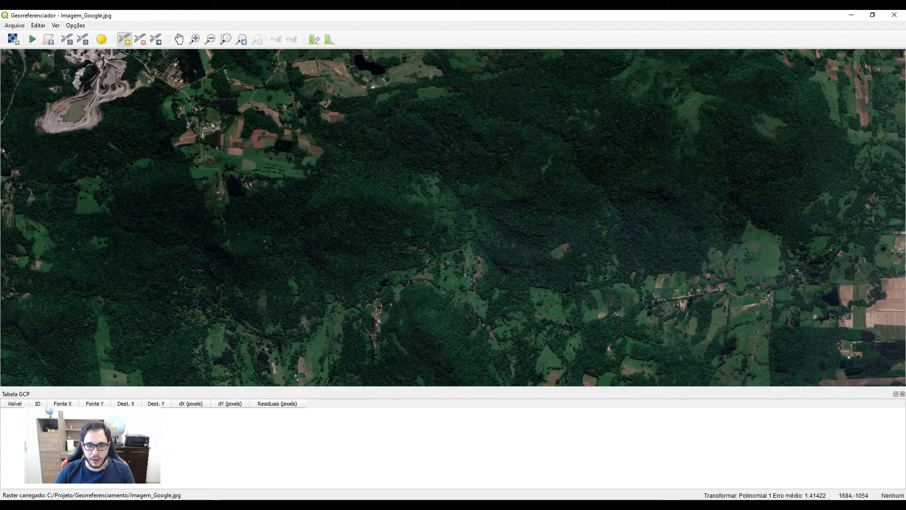
pyautogui.scroll(-2, 440, 272)
pyautogui.scroll(1, 440, 273)
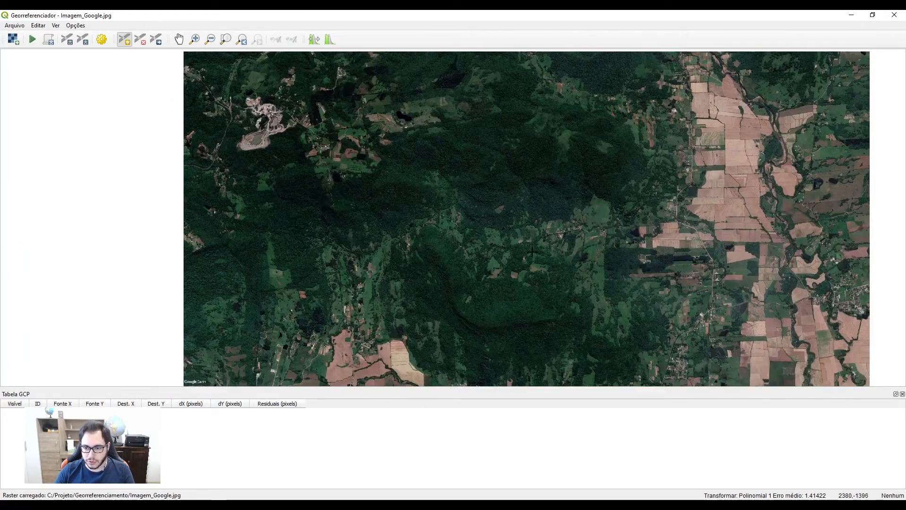
pyautogui.scroll(1, 502, 210)
pyautogui.scroll(-1, 300, 167)
pyautogui.scroll(4, 453, 217)
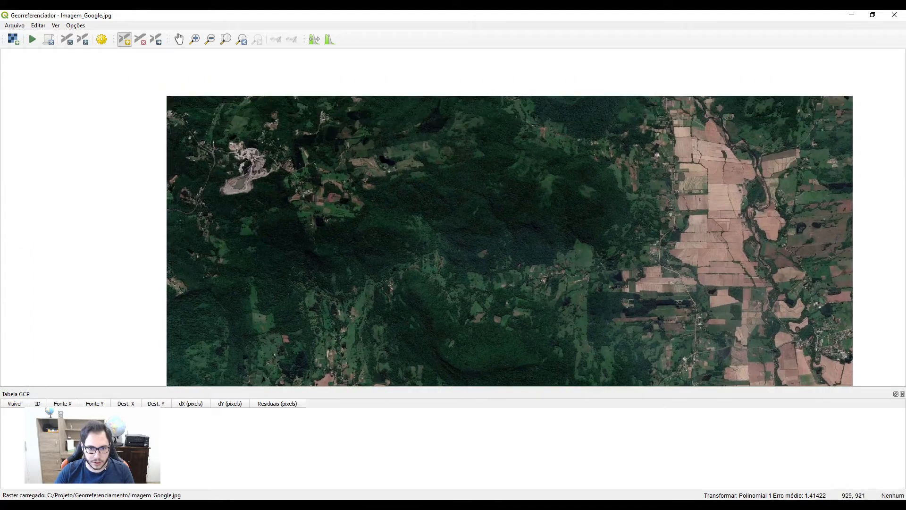
# - Add a control point at the northwest corner of the white greenhouse beside the pond, matched on Google Satellite at about 234526.7, 6716772.1
pyautogui.scroll(-3, 453, 217)
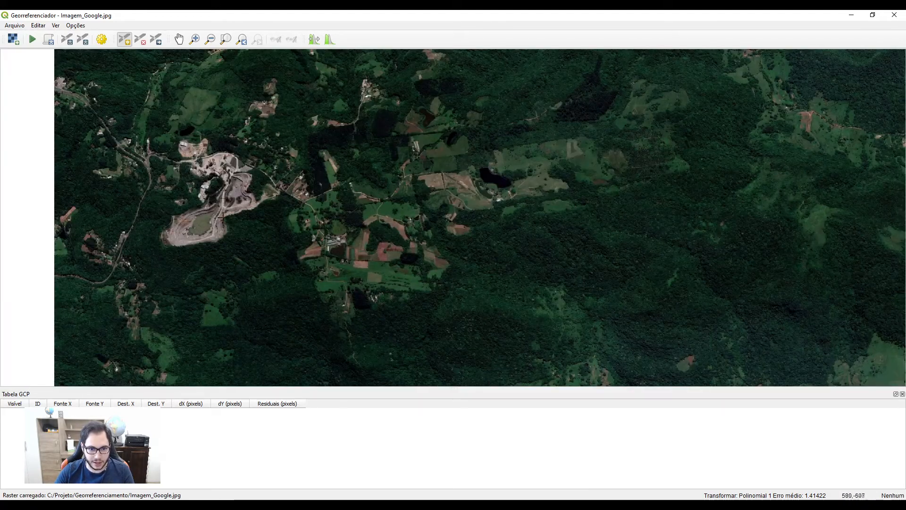
pyautogui.scroll(4, 326, 241)
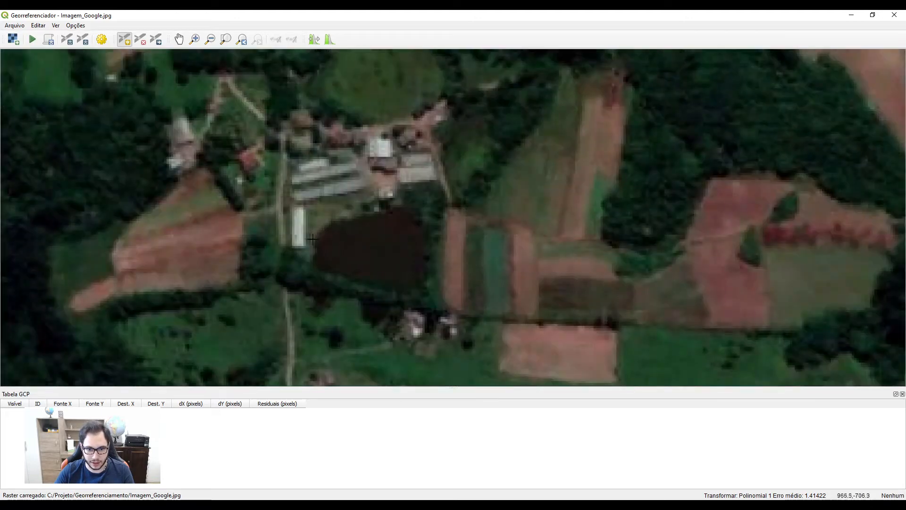
pyautogui.scroll(2, 292, 222)
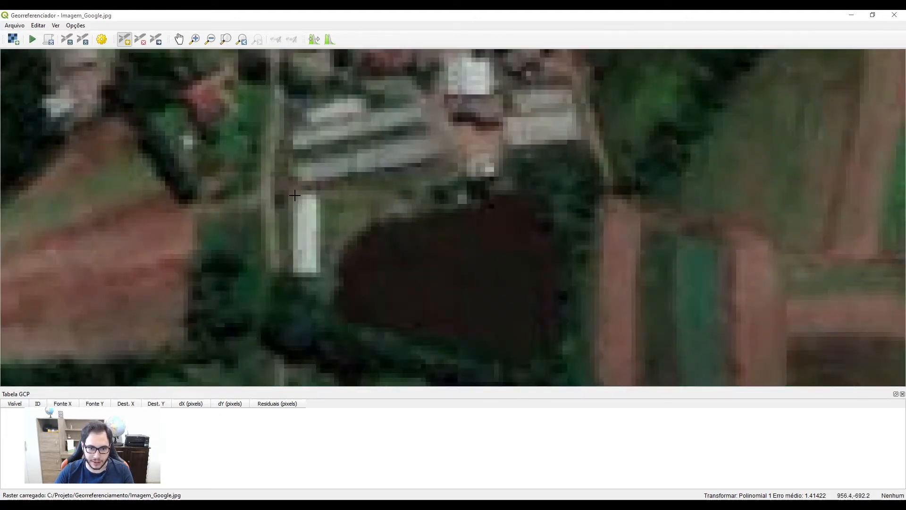
pyautogui.click(295, 195)
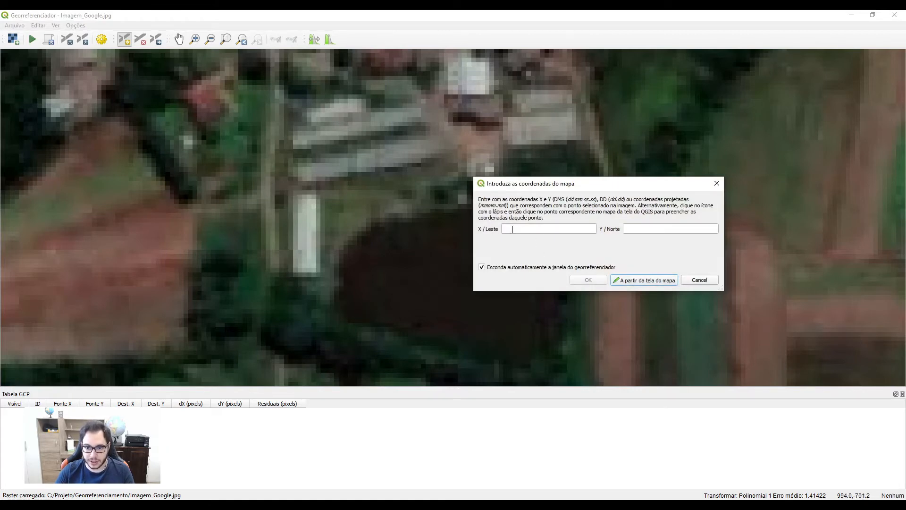
pyautogui.click(633, 280)
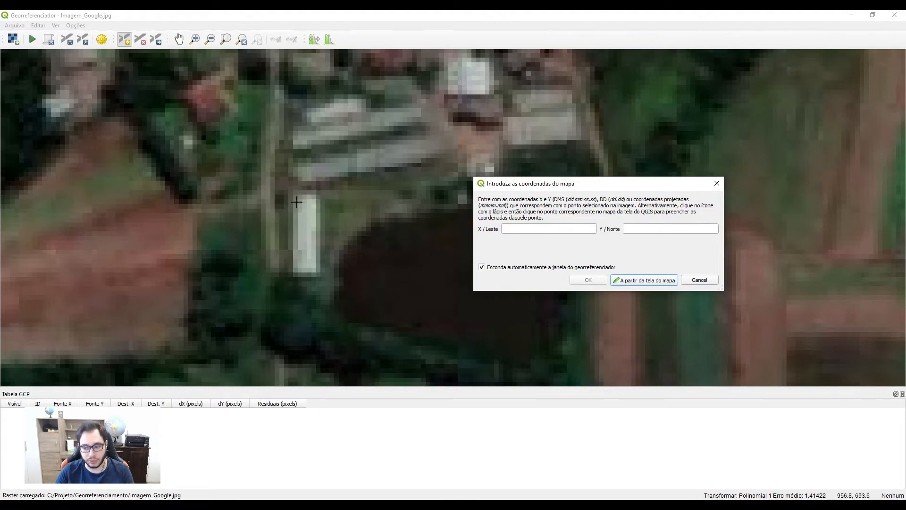
pyautogui.click(632, 281)
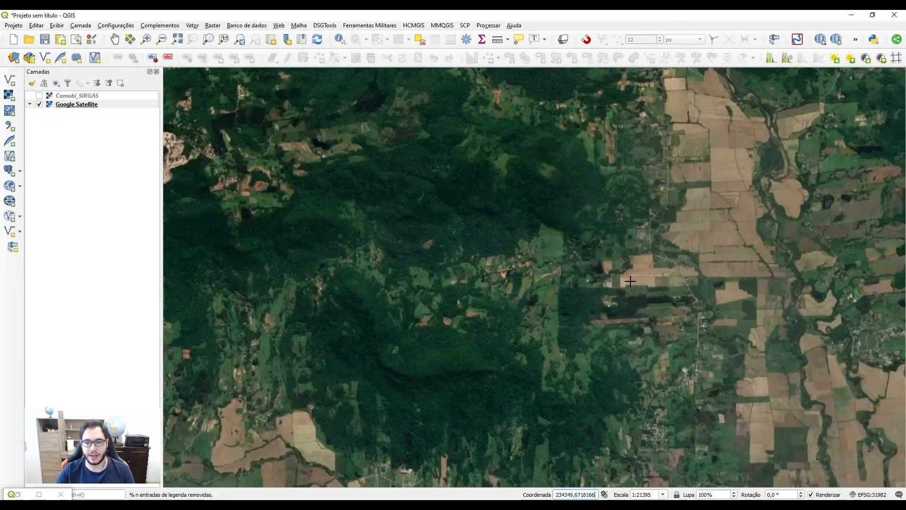
pyautogui.scroll(3, 297, 198)
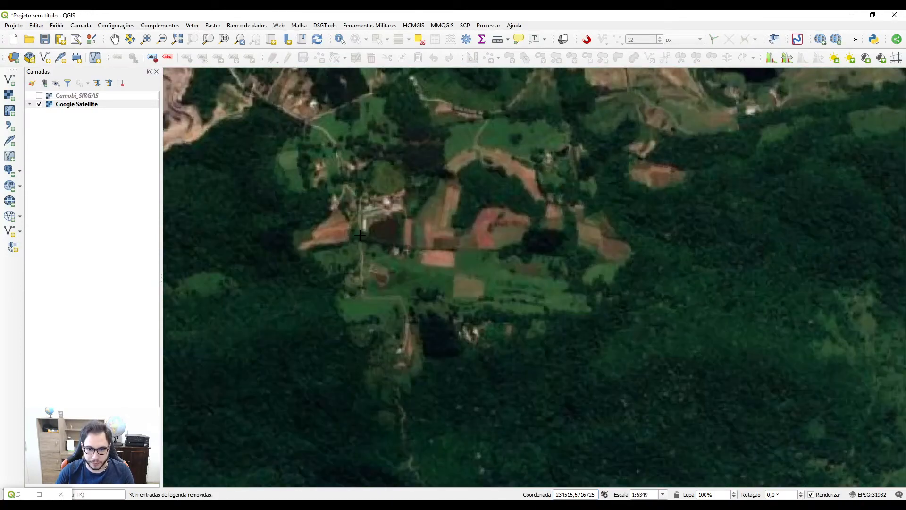
pyautogui.scroll(2, 350, 198)
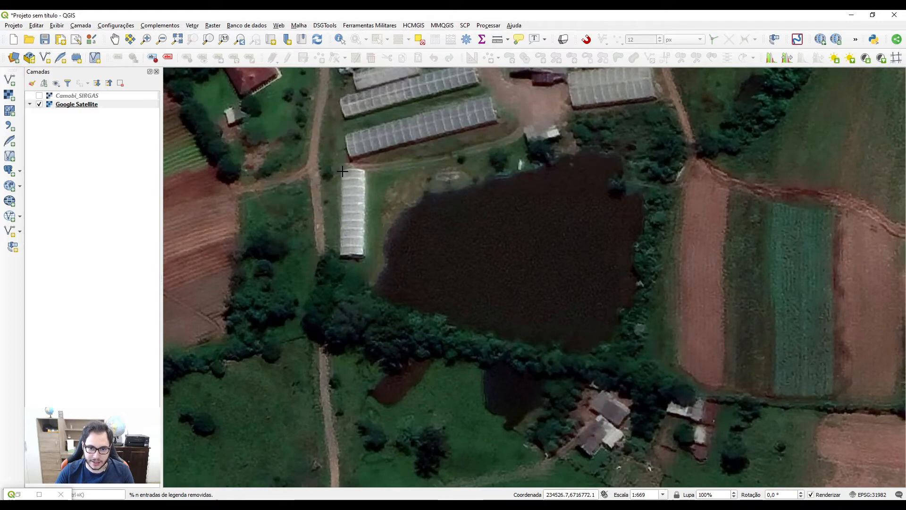
pyautogui.click(343, 171)
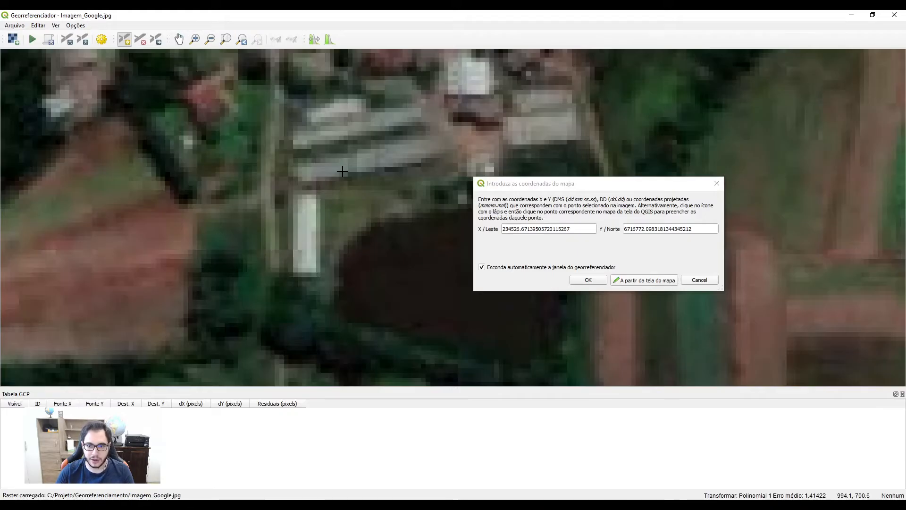
pyautogui.click(588, 280)
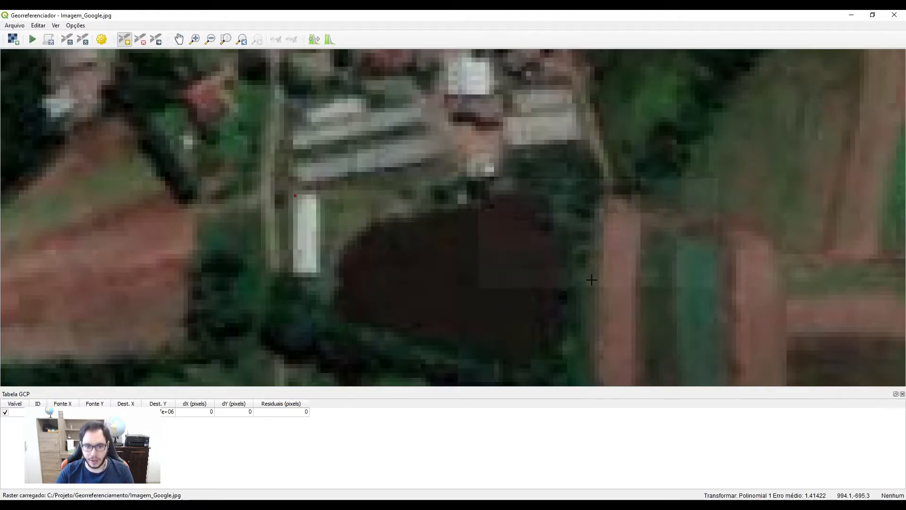
# - Mark a second control point in the image at the northwest corner of the light-roofed building just east of the north-south dirt road
pyautogui.scroll(-3, 326, 244)
pyautogui.scroll(-3, 326, 244)
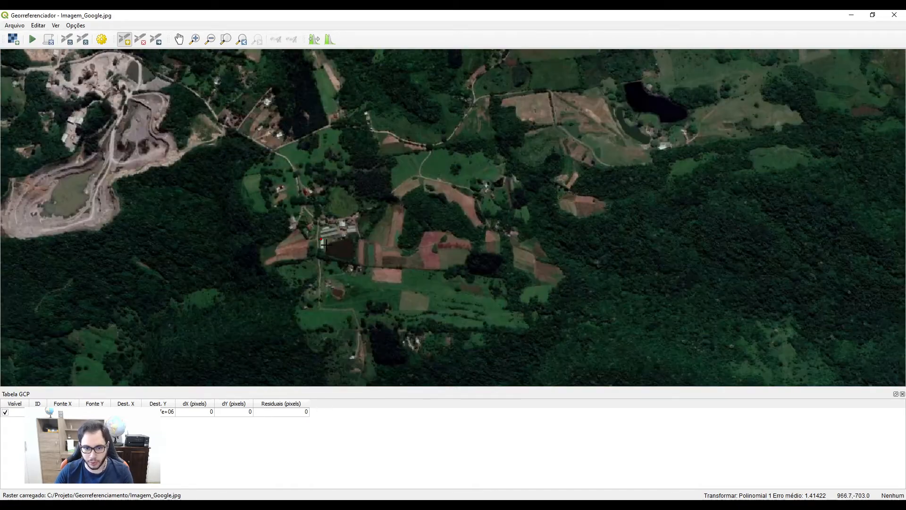
pyautogui.scroll(-1, 552, 277)
pyautogui.scroll(5, 551, 278)
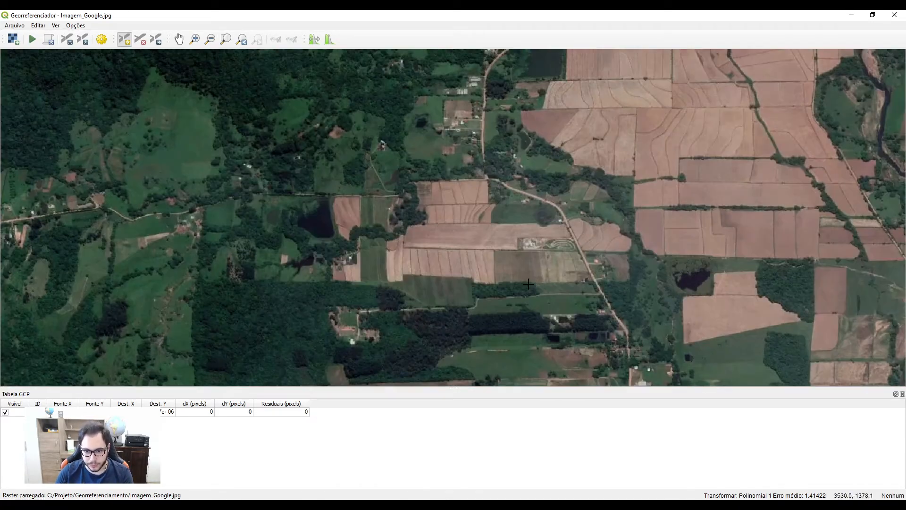
pyautogui.moveTo(614, 373); pyautogui.dragTo(491, 292)
pyautogui.scroll(2, 521, 302)
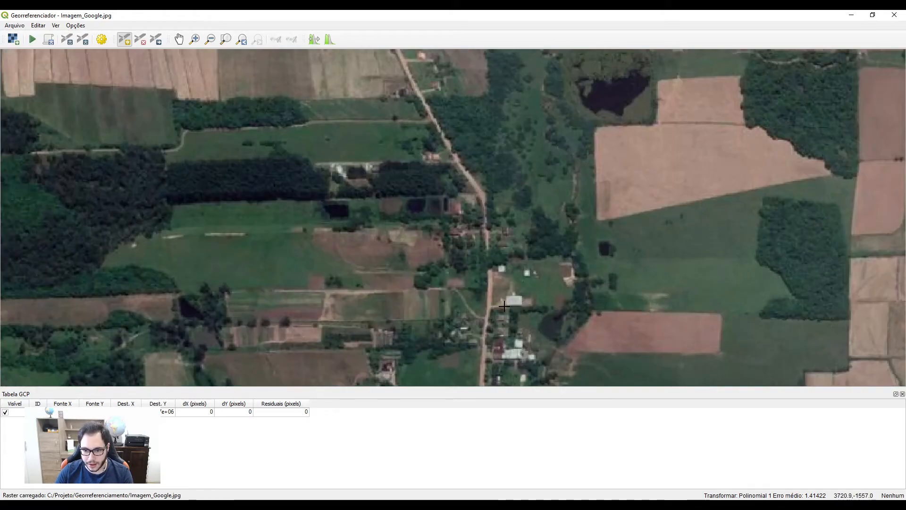
pyautogui.scroll(1, 507, 309)
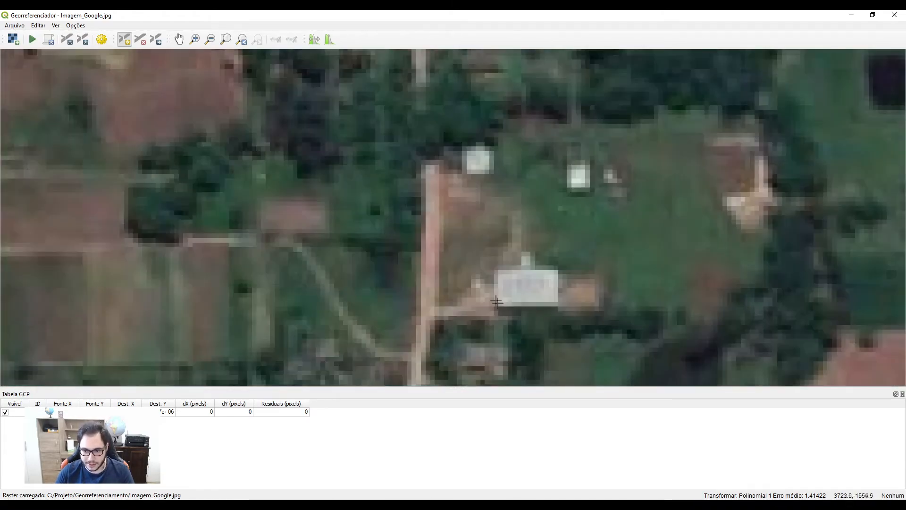
pyautogui.scroll(-4, 494, 299)
pyautogui.moveTo(496, 300); pyautogui.dragTo(500, 174)
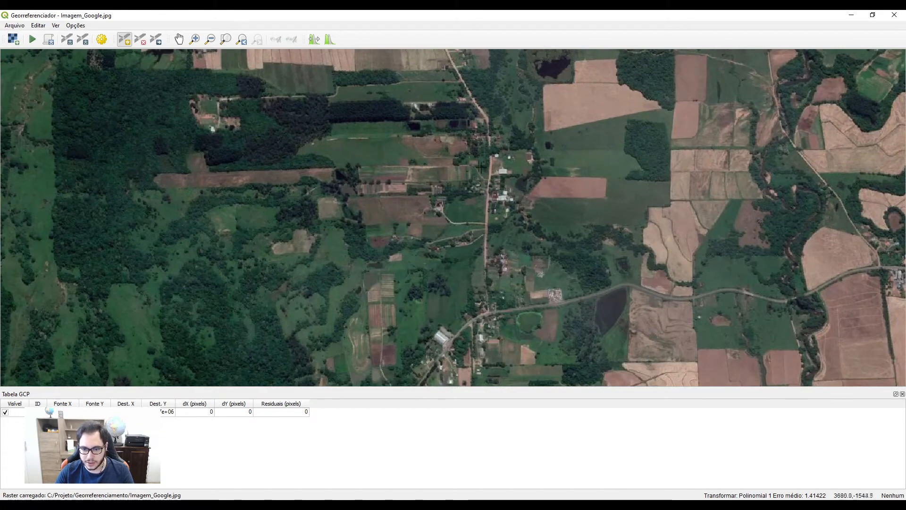
pyautogui.scroll(5, 503, 166)
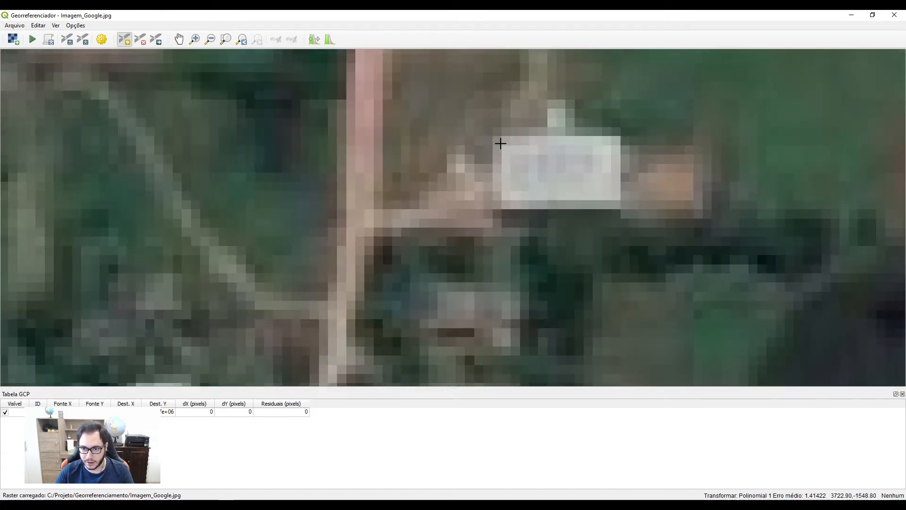
pyautogui.click(502, 147)
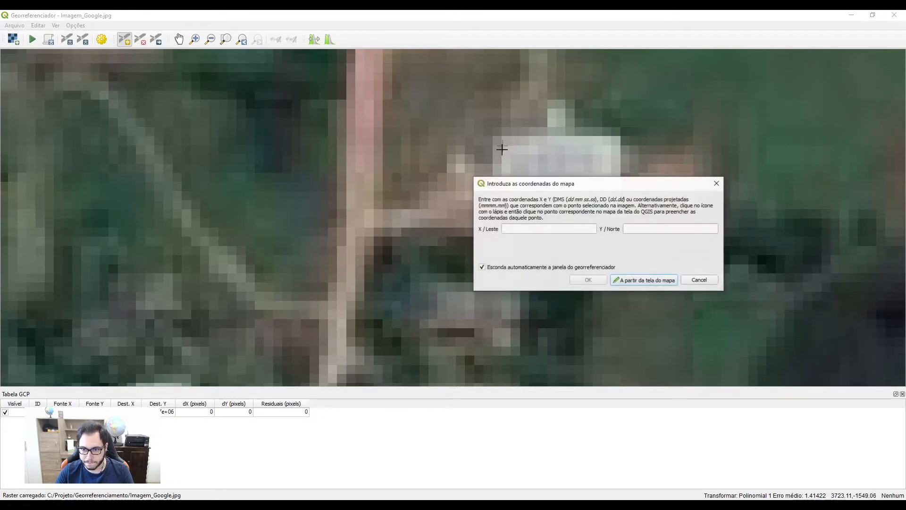
# - Match the second control point to the same building corner on Google Satellite, at about 240215.6, 6715176.3
pyautogui.click(633, 280)
pyautogui.scroll(-5, 578, 291)
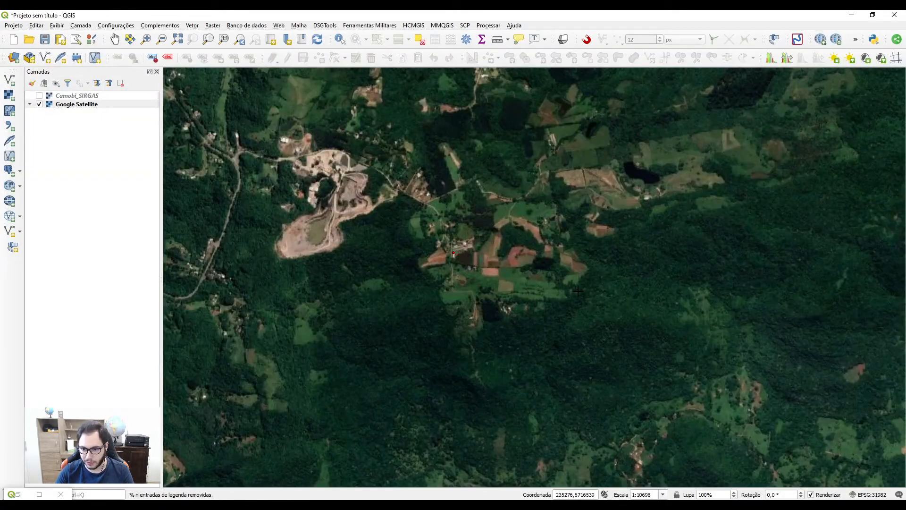
pyautogui.scroll(-1, 577, 291)
pyautogui.moveTo(578, 291); pyautogui.dragTo(322, 228)
pyautogui.scroll(2, 570, 262)
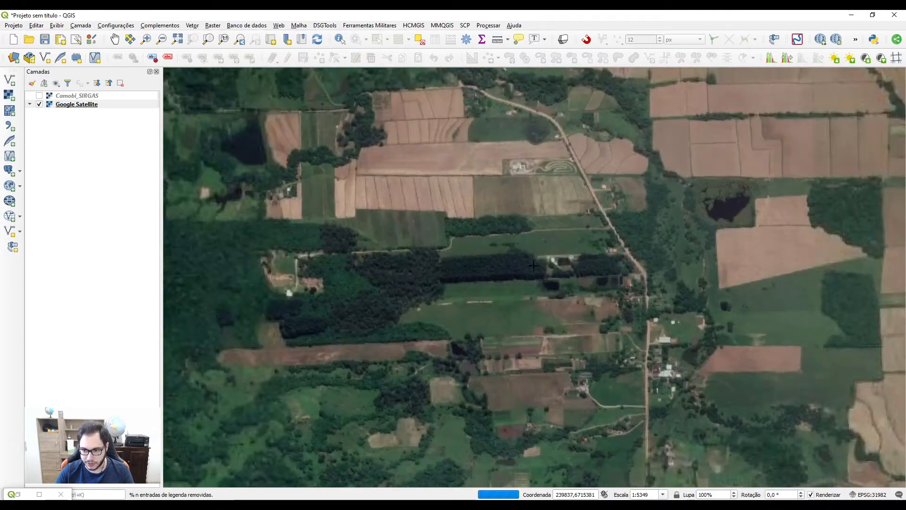
pyautogui.scroll(1, 653, 364)
pyautogui.scroll(2, 653, 364)
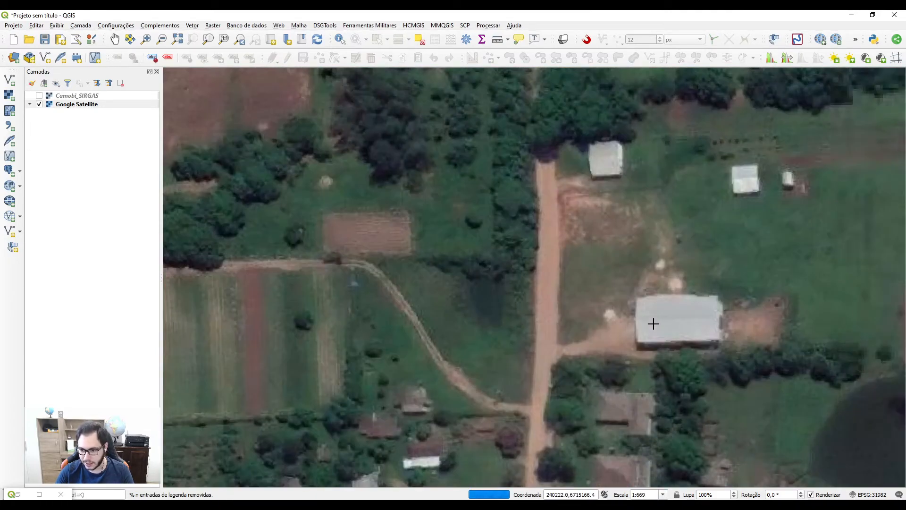
pyautogui.click(636, 297)
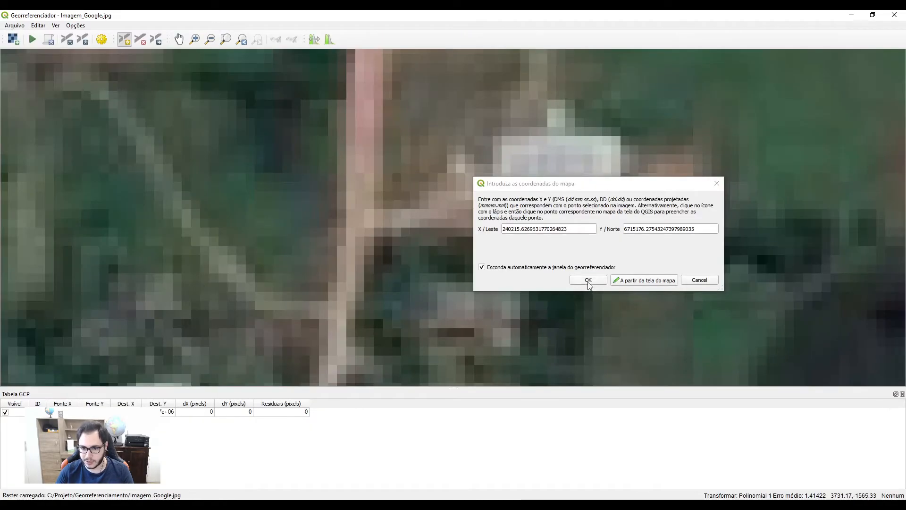
pyautogui.click(589, 280)
# - Mark a third control point in the image at the northernmost corner of the arched-roof warehouse beside the curving road
pyautogui.scroll(-3, 346, 224)
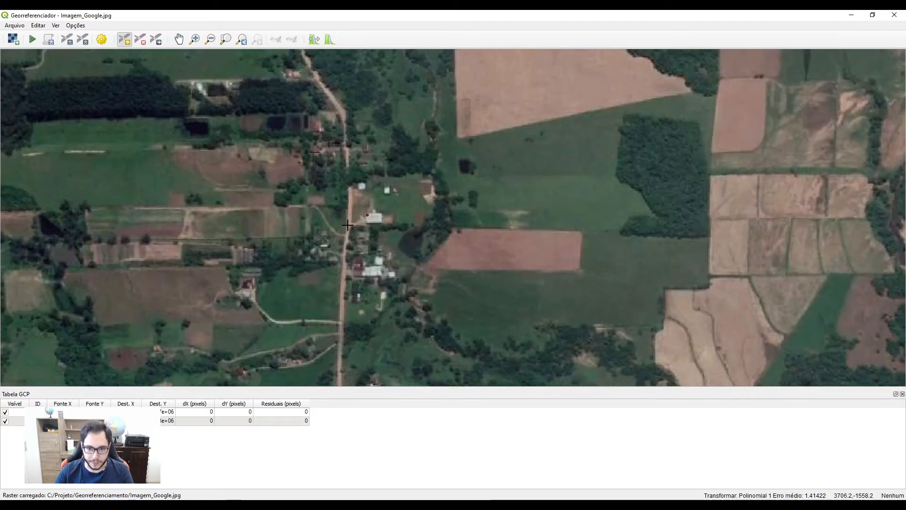
pyautogui.scroll(-1, 348, 225)
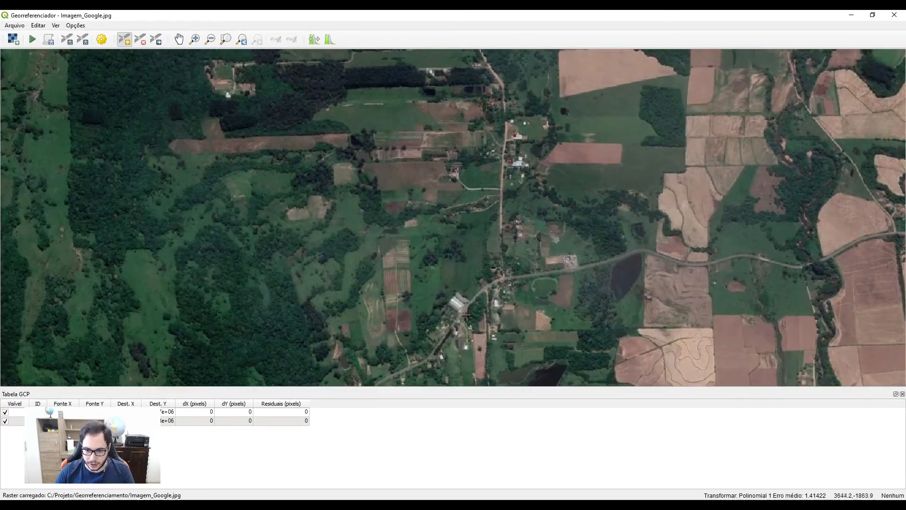
pyautogui.scroll(2, 450, 306)
pyautogui.scroll(1, 444, 290)
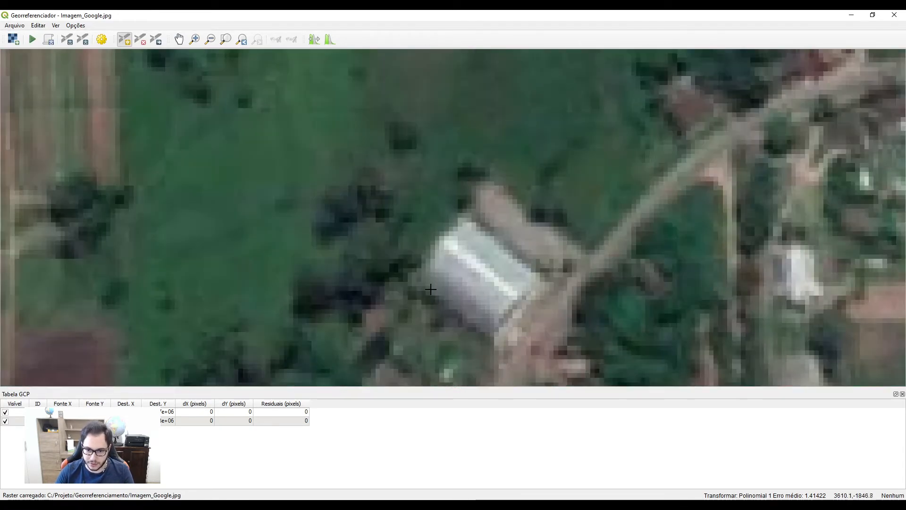
pyautogui.scroll(1, 460, 227)
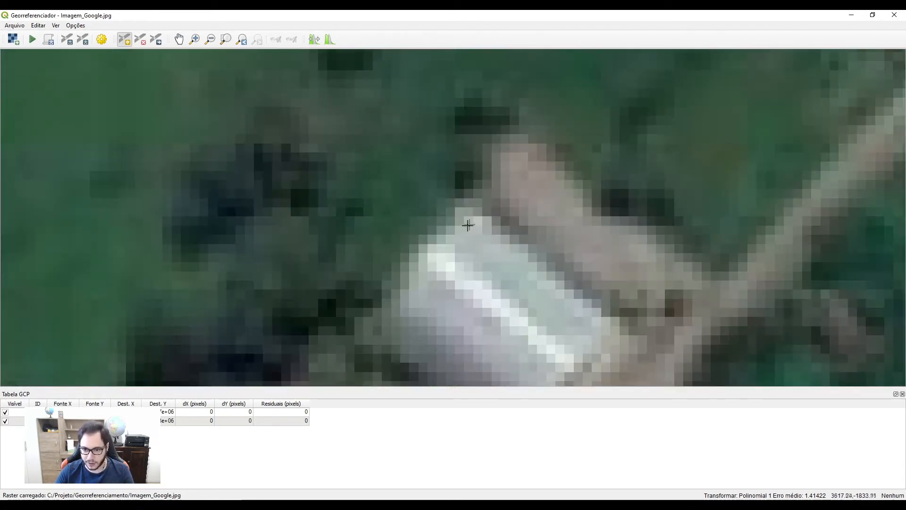
pyautogui.scroll(-4, 468, 224)
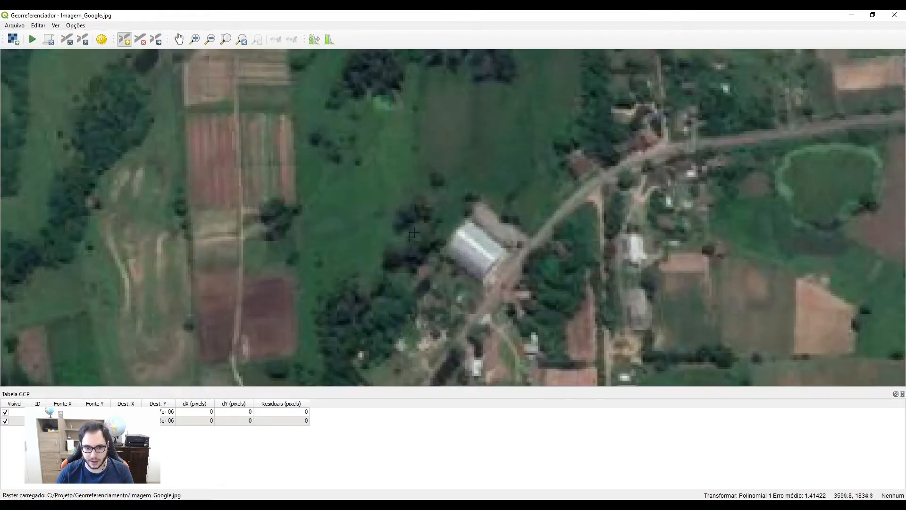
pyautogui.scroll(4, 471, 224)
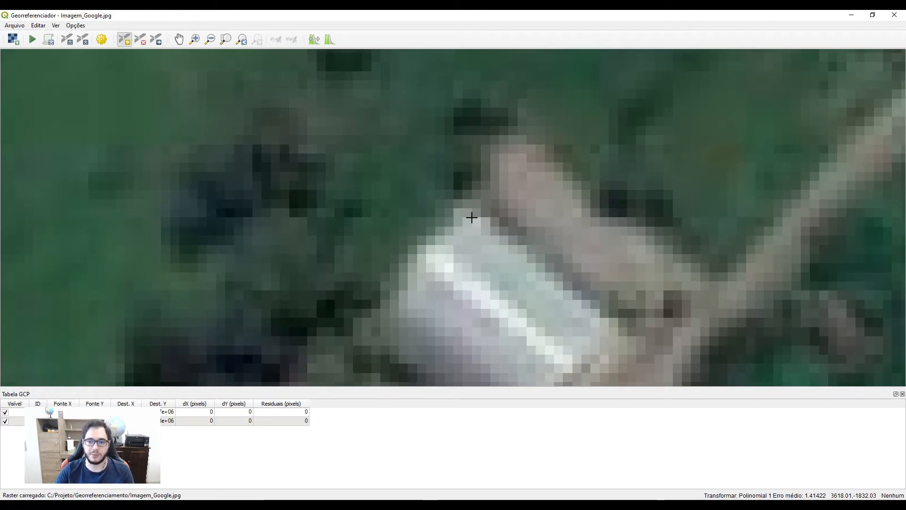
pyautogui.click(472, 217)
# - Match the third control point to the same warehouse corner on Google Satellite, at about 240001.9, 6714561.0
pyautogui.click(628, 281)
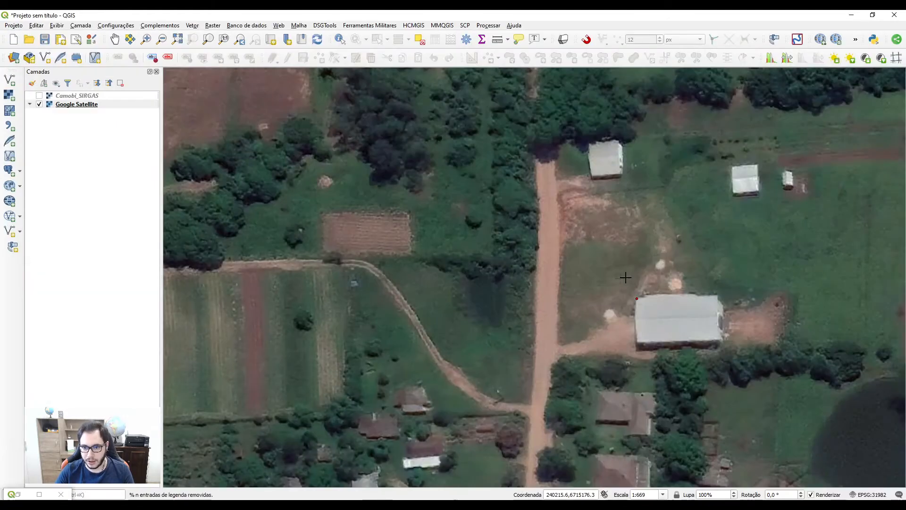
pyautogui.scroll(-4, 522, 300)
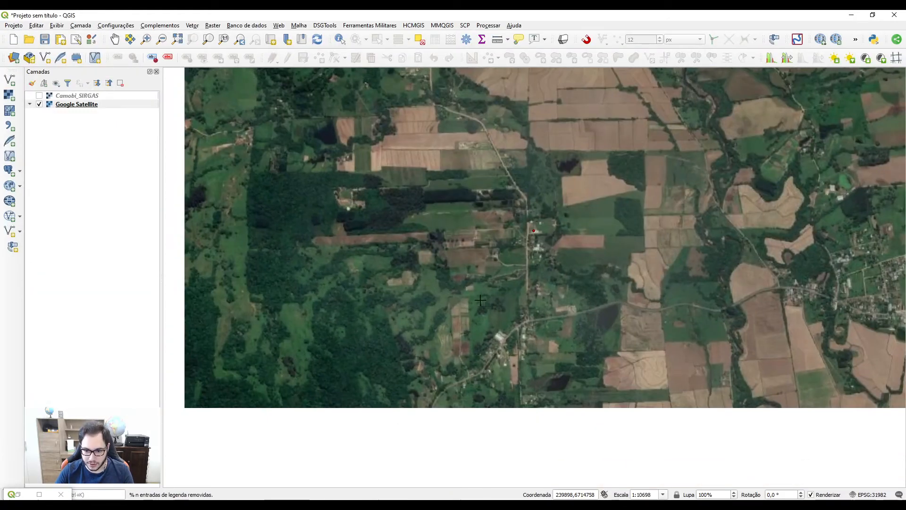
pyautogui.scroll(4, 503, 340)
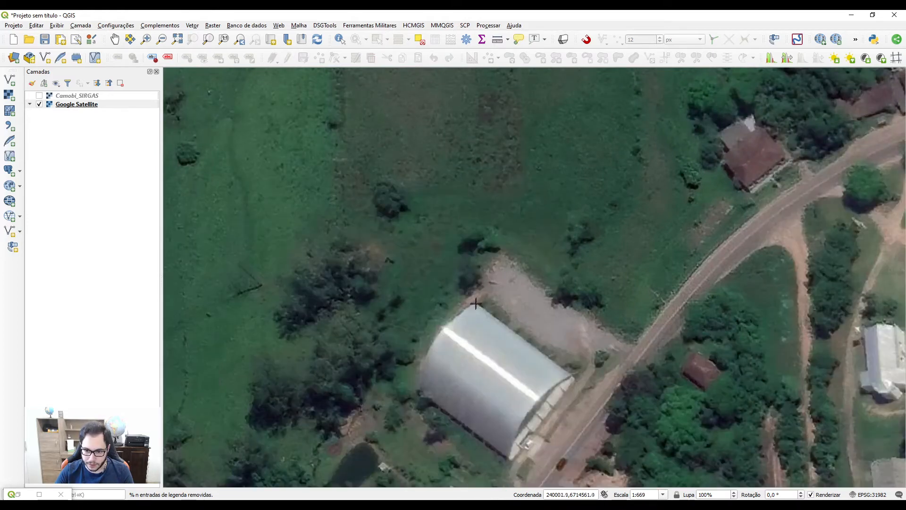
pyautogui.click(475, 304)
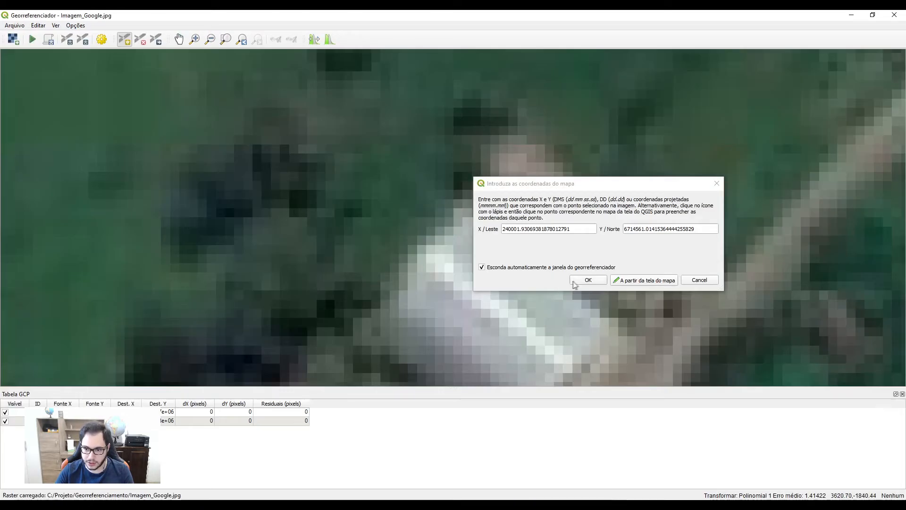
pyautogui.click(589, 279)
# - Mark a fourth control point in the image at the northwest corner of the small white-roofed building east of the winding dirt road, west of the lake
pyautogui.scroll(-5, 348, 235)
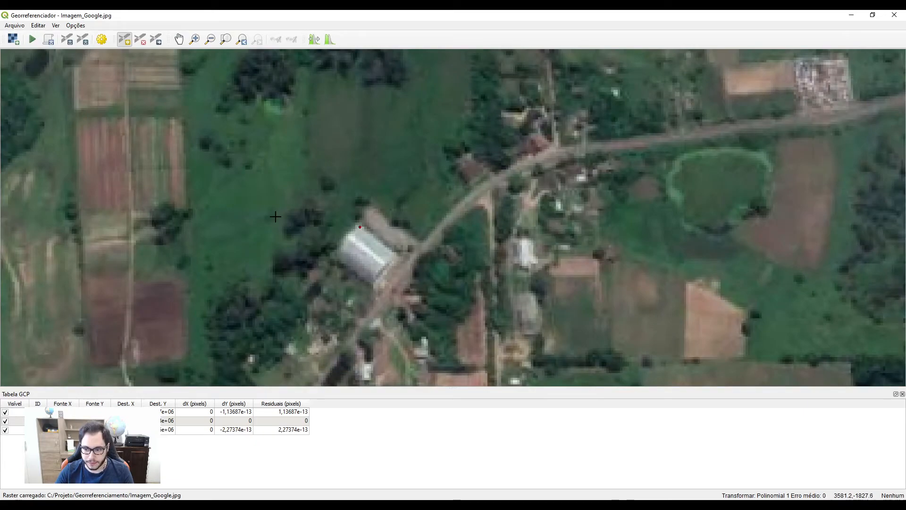
pyautogui.scroll(-4, 175, 188)
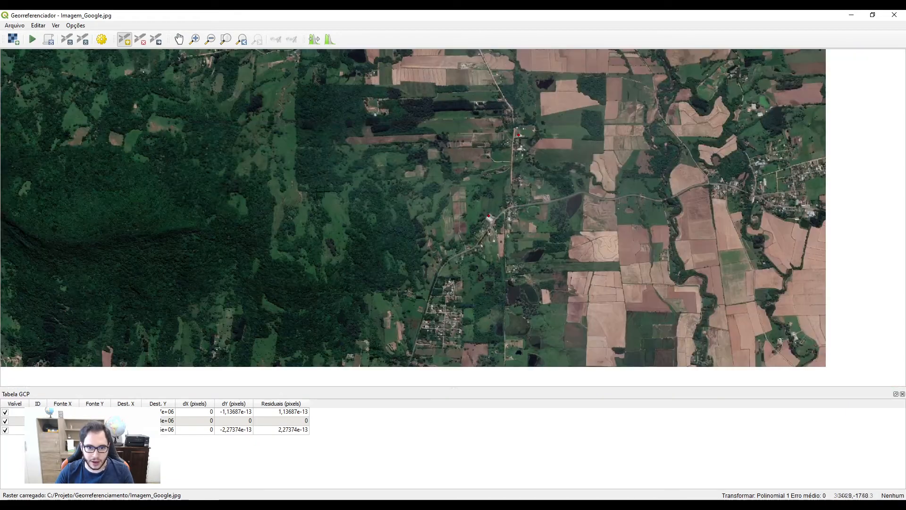
pyautogui.scroll(8, 412, 228)
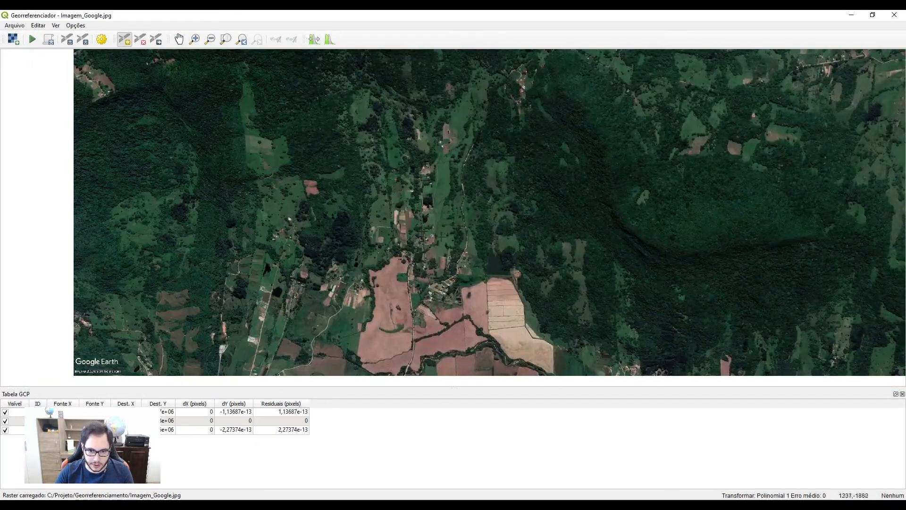
pyautogui.press('Down')
pyautogui.press('Down')
pyautogui.press('Right')
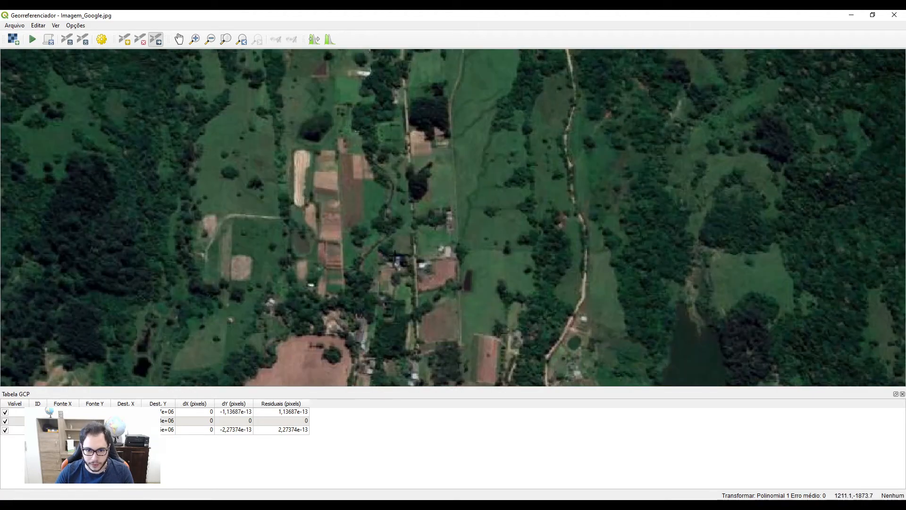
pyautogui.hotkey('ctrl', 'm')
pyautogui.press('Down')
pyautogui.press('Right')
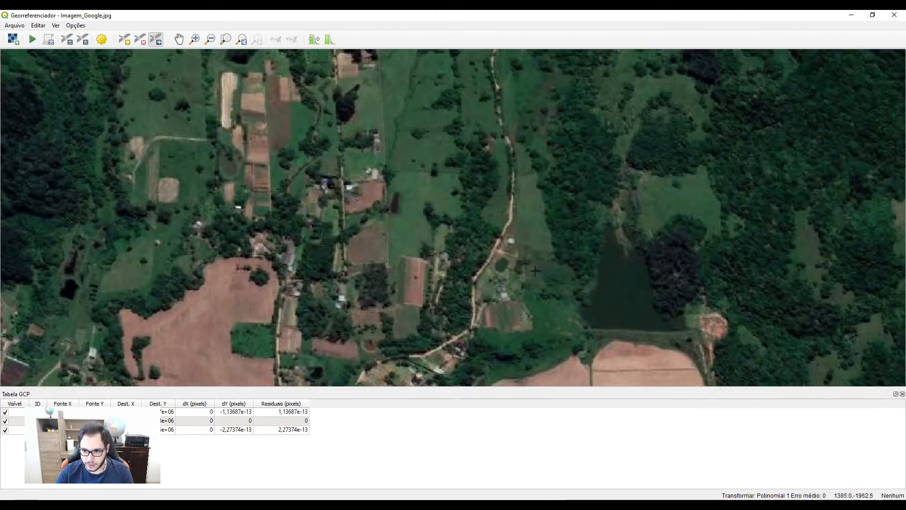
pyautogui.scroll(5, 514, 241)
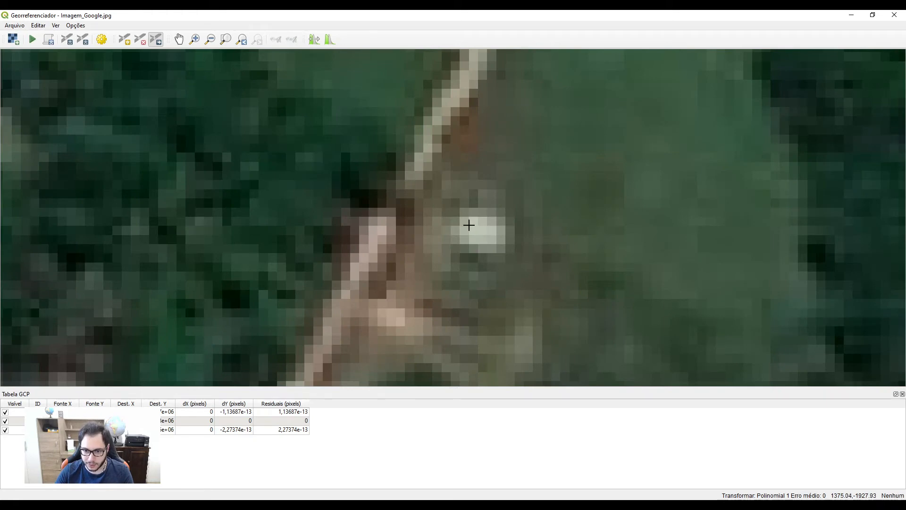
pyautogui.hotkey('ctrl', 'a')
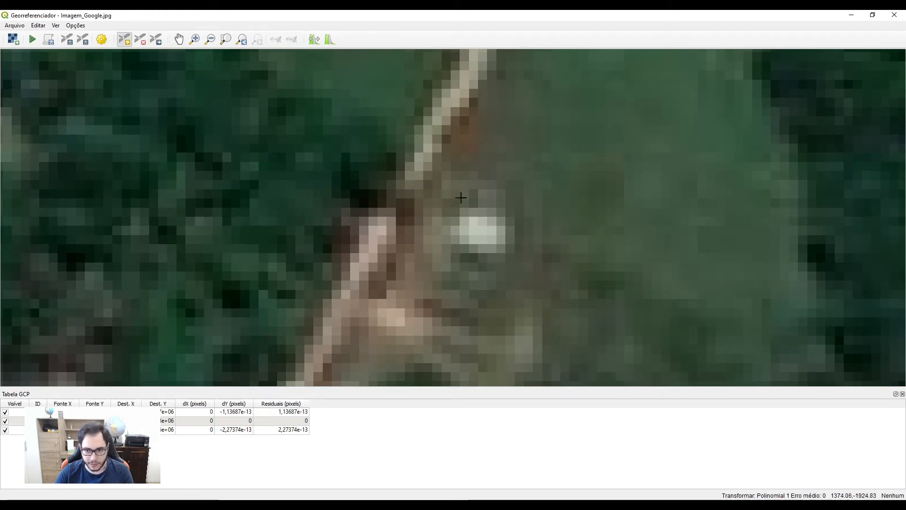
pyautogui.click(469, 225)
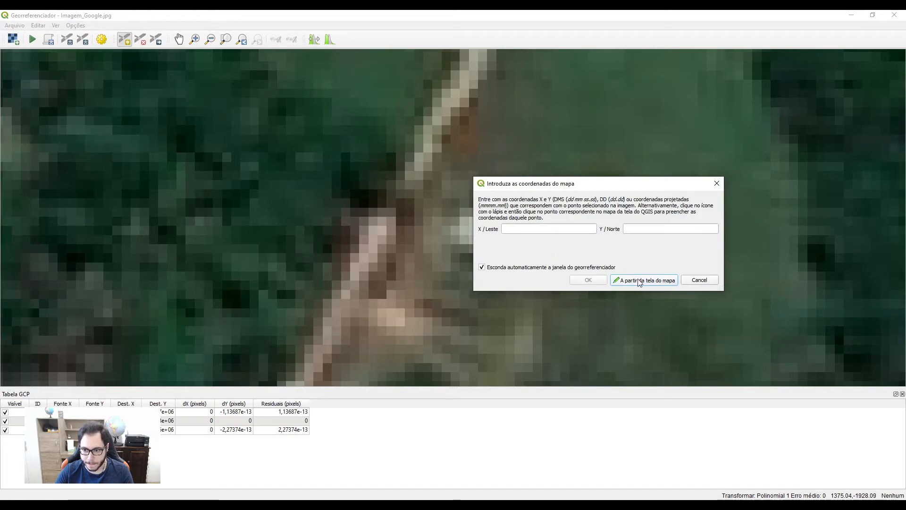
# - Match the fourth control point to the same building corner on Google Satellite, at about 235169.4, 6714260.1
pyautogui.click(640, 281)
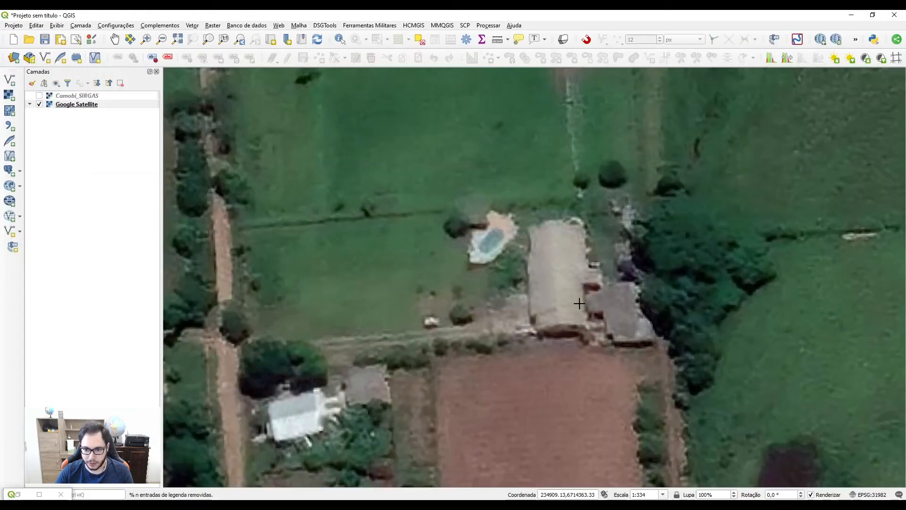
pyautogui.scroll(-1, 654, 305)
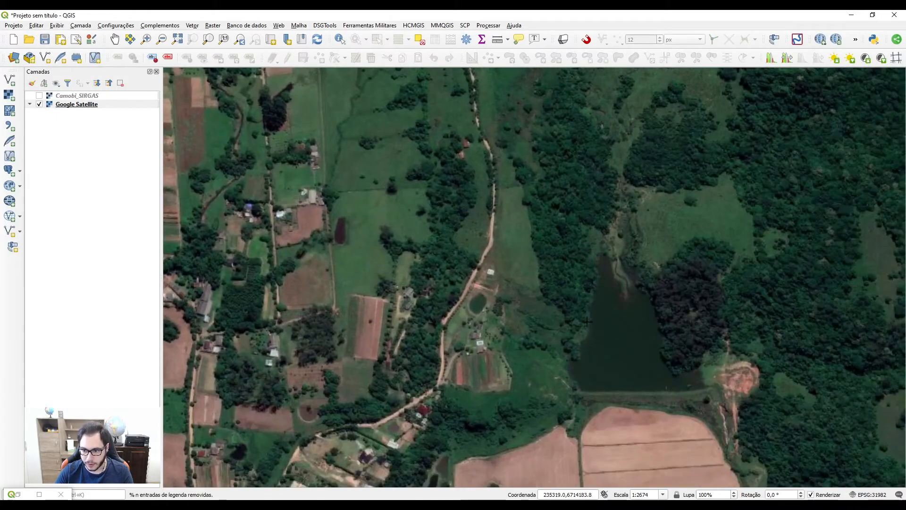
pyautogui.scroll(4, 504, 269)
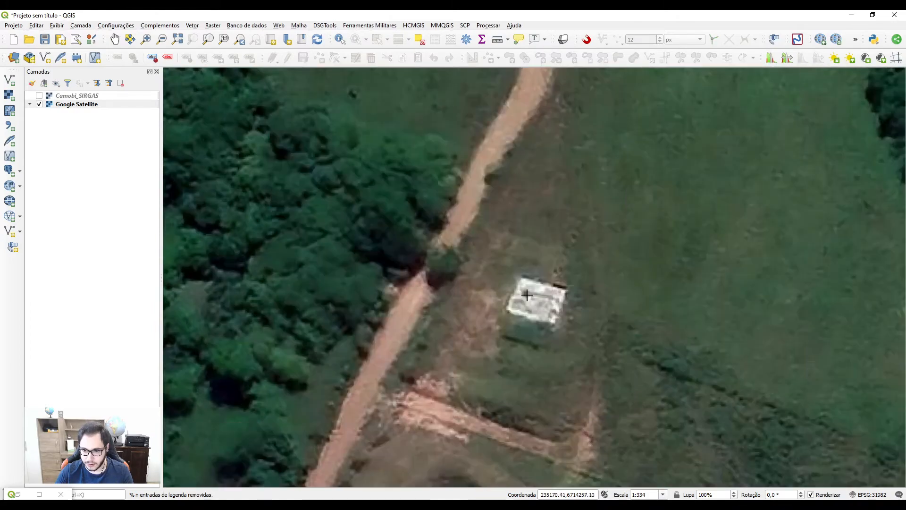
pyautogui.click(522, 279)
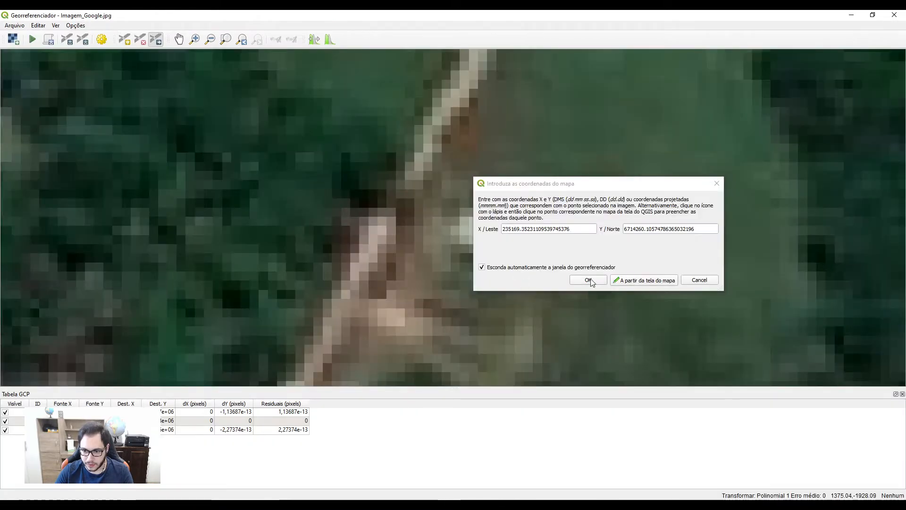
pyautogui.click(588, 281)
# - Examine how the four control points are distributed over the image and look over the forested northern areas for further reference features
pyautogui.scroll(-8, 374, 235)
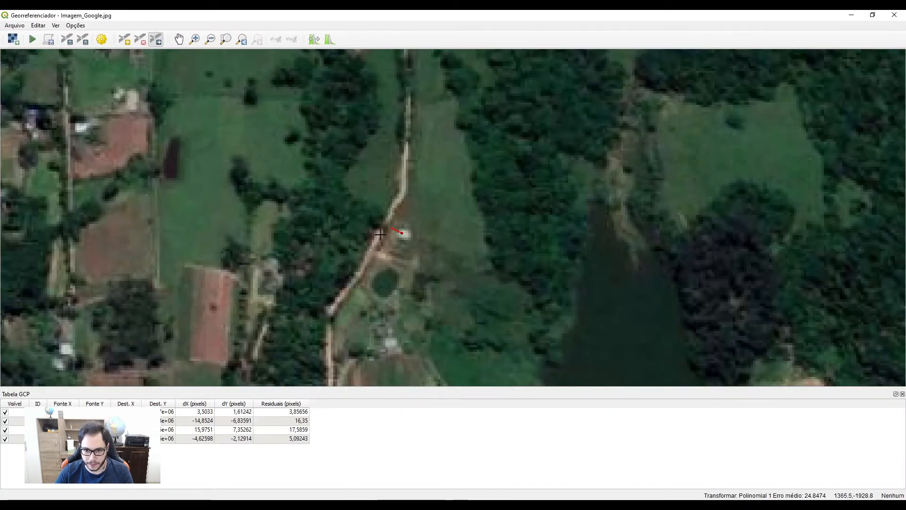
pyautogui.scroll(-3, 382, 233)
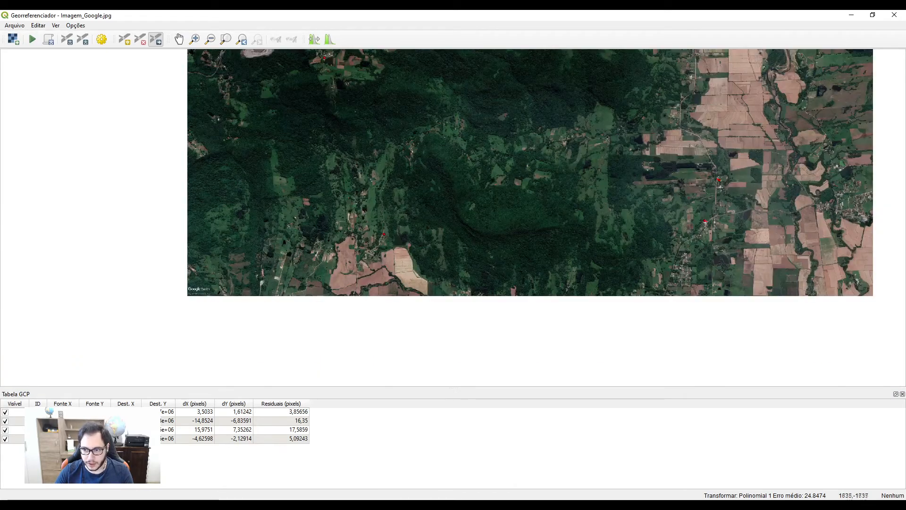
pyautogui.scroll(4, 644, 244)
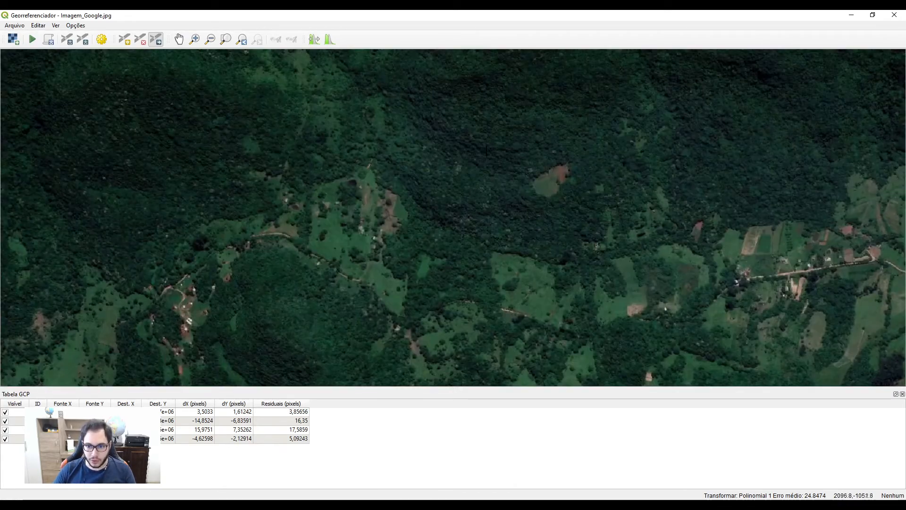
pyautogui.scroll(-2, 644, 244)
pyautogui.scroll(2, 401, 222)
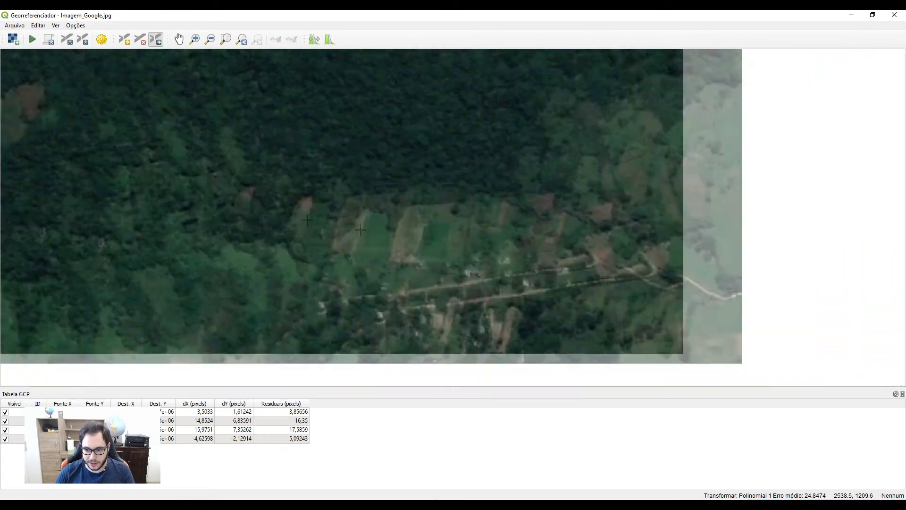
pyautogui.scroll(-4, 401, 223)
pyautogui.scroll(1, 401, 223)
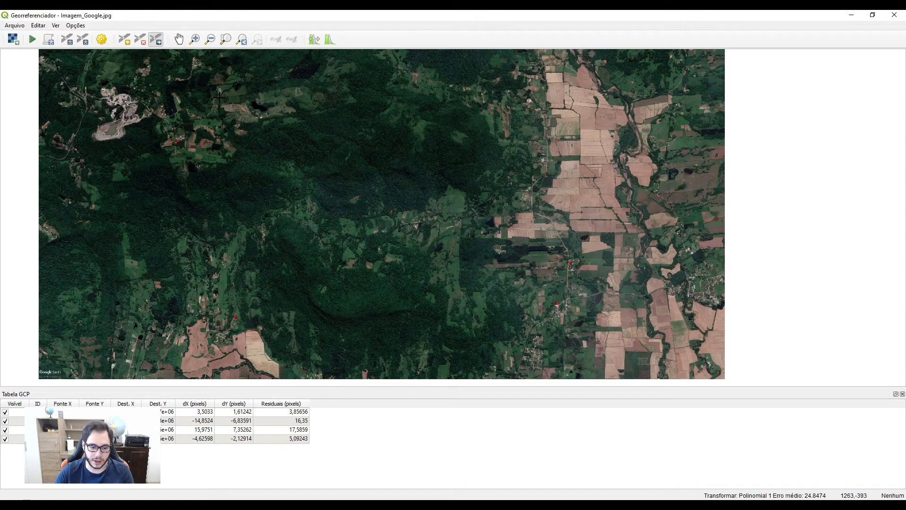
# - Switch to Google Earth Pro, close the image-saving options and view the cultivated fields beside the river up close
pyautogui.hotkey('alt', 'Tab')
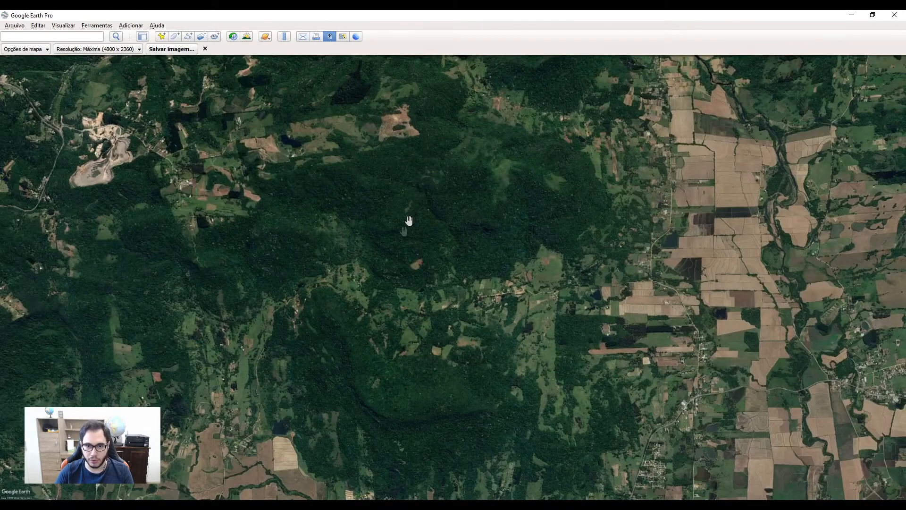
pyautogui.scroll(-2, 394, 266)
pyautogui.click(205, 49)
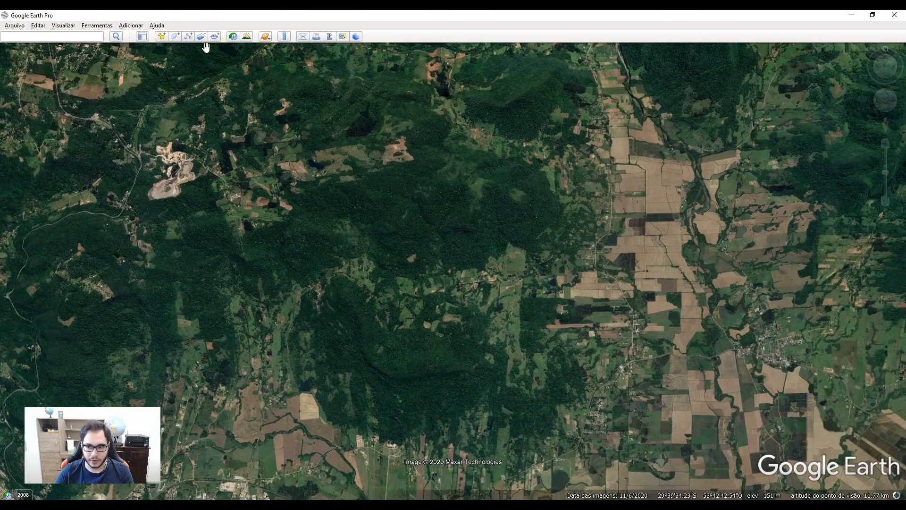
pyautogui.scroll(3, 637, 264)
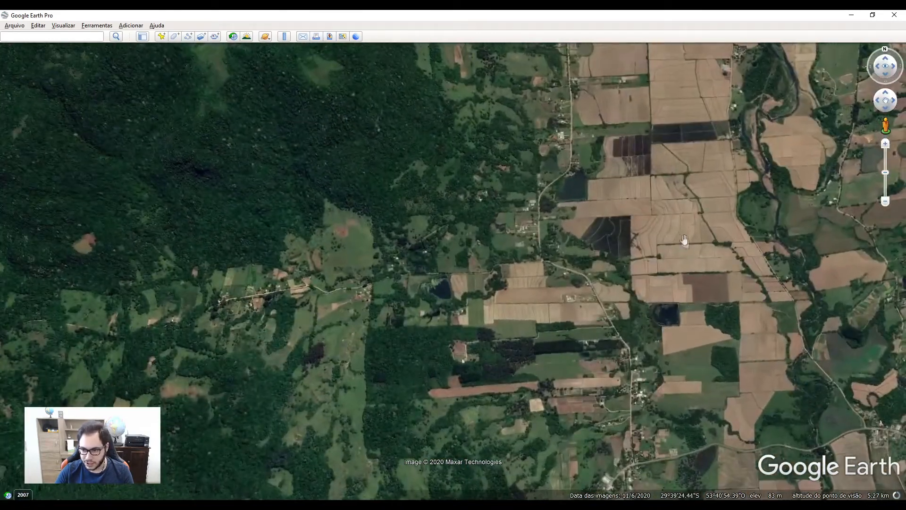
pyautogui.moveTo(687, 239); pyautogui.dragTo(355, 246)
pyautogui.scroll(4, 355, 246)
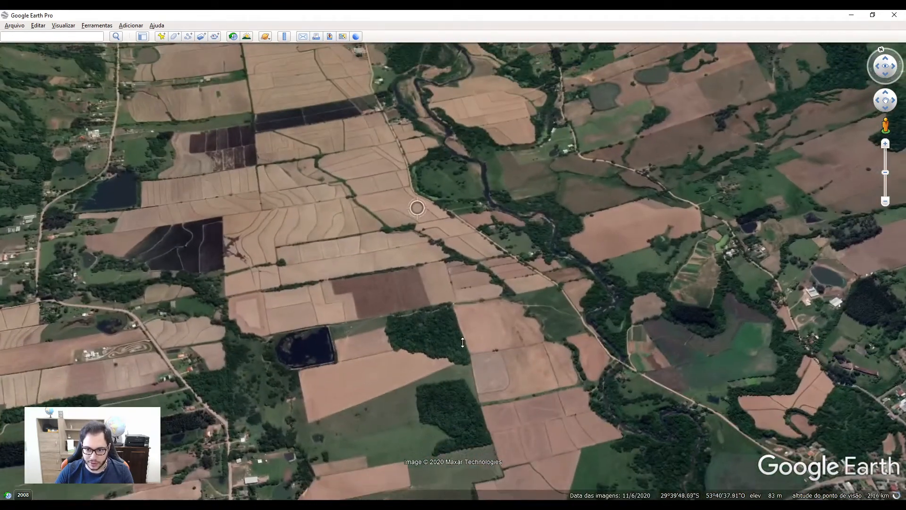
# - Reset the tilted view to look straight down with north up over the cultivated fields
pyautogui.click(62, 27)
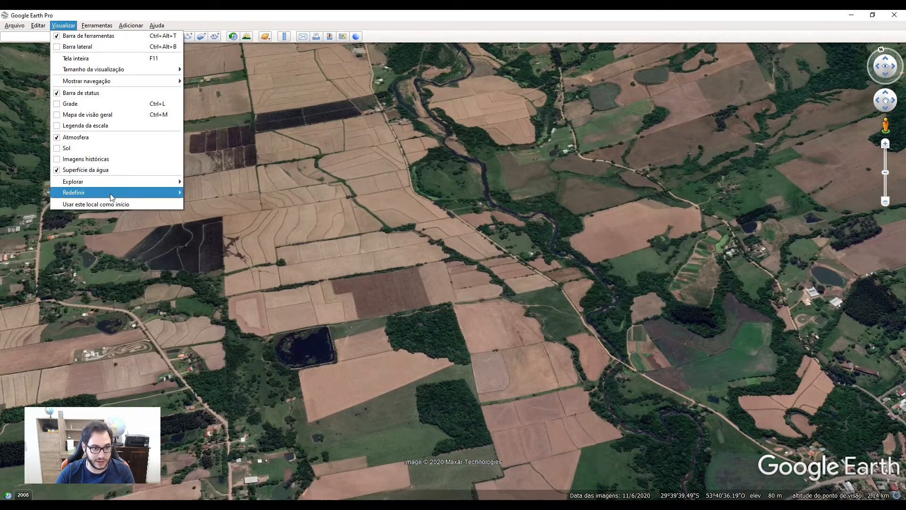
pyautogui.moveTo(113, 194)
pyautogui.click(215, 215)
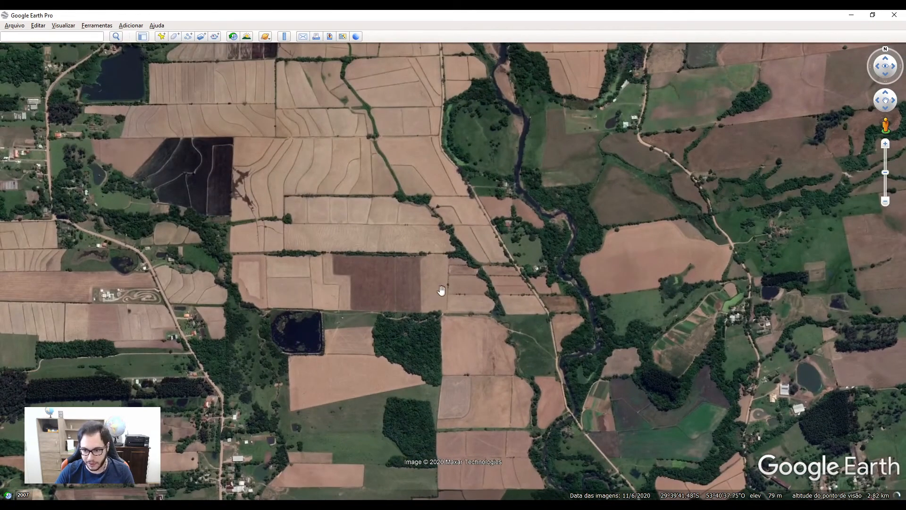
pyautogui.scroll(-1, 442, 290)
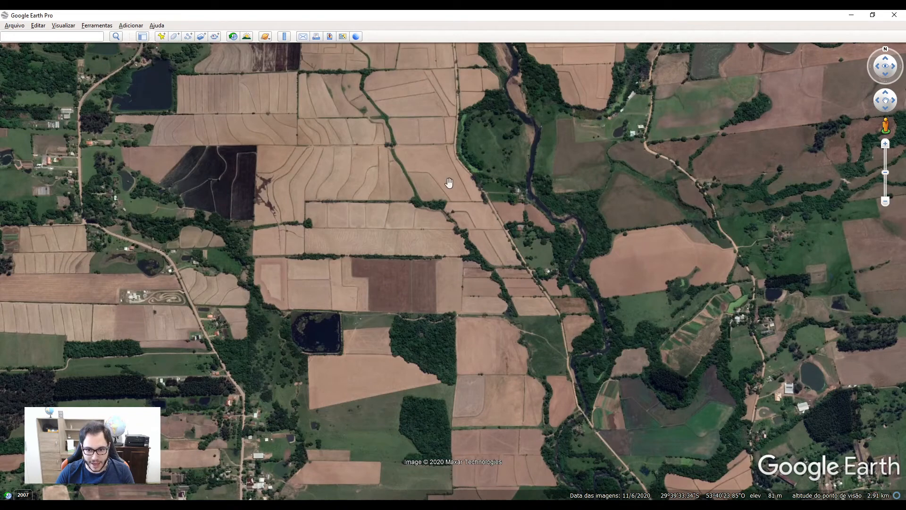
pyautogui.scroll(-3, 601, 328)
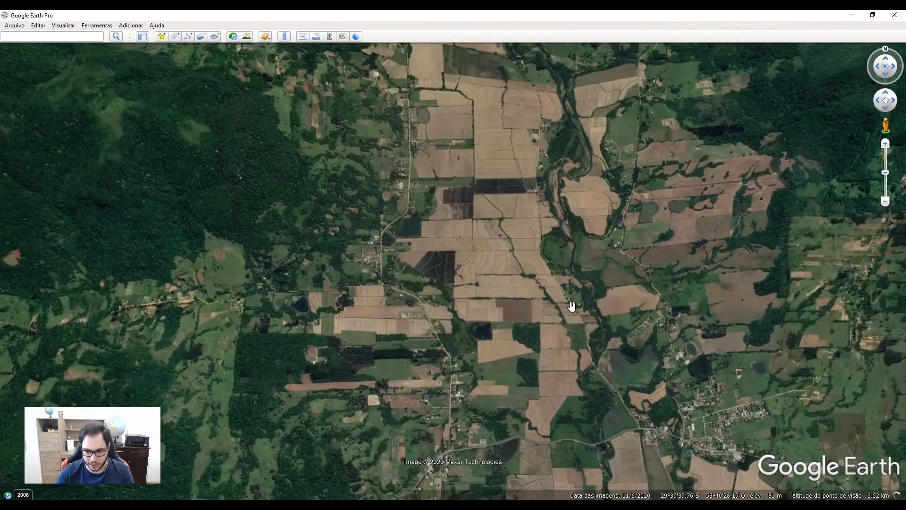
pyautogui.scroll(2, 508, 306)
pyautogui.scroll(2, 508, 306)
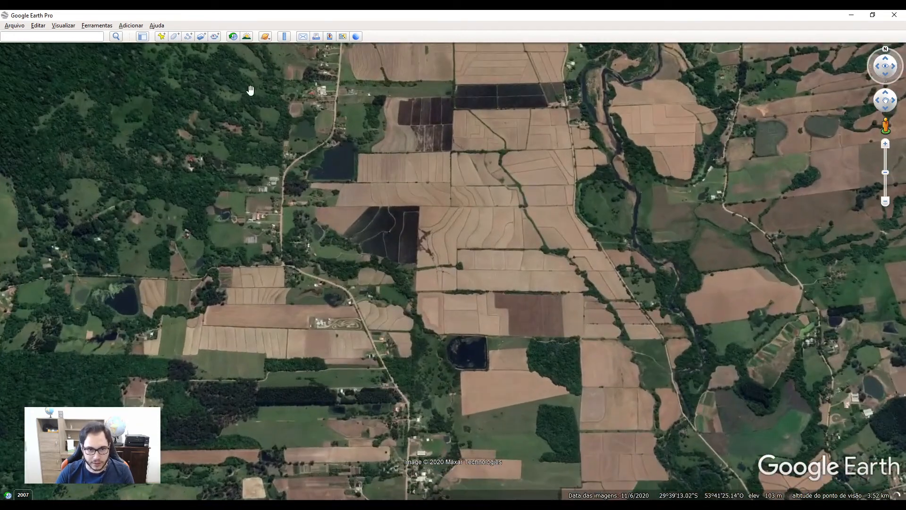
# - Turn on historical imagery and go back through the capture dates to 8/11/2018
pyautogui.click(233, 37)
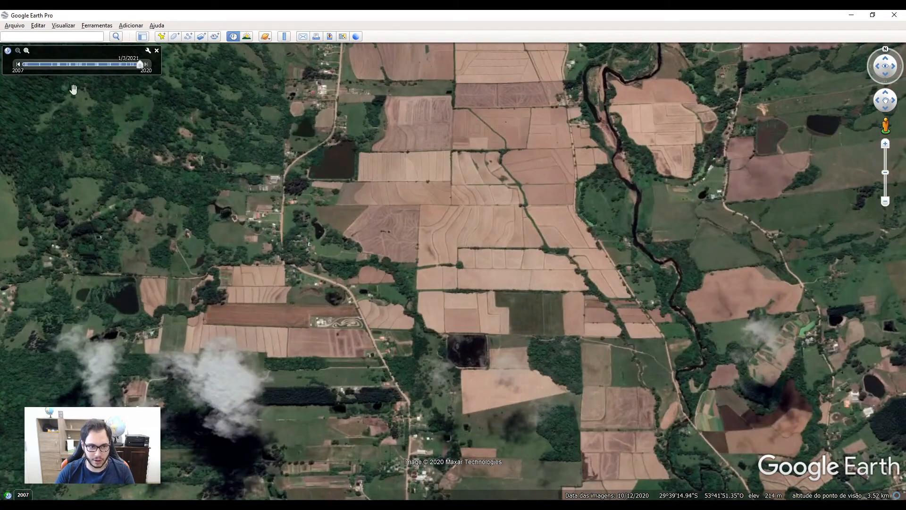
pyautogui.click(19, 65)
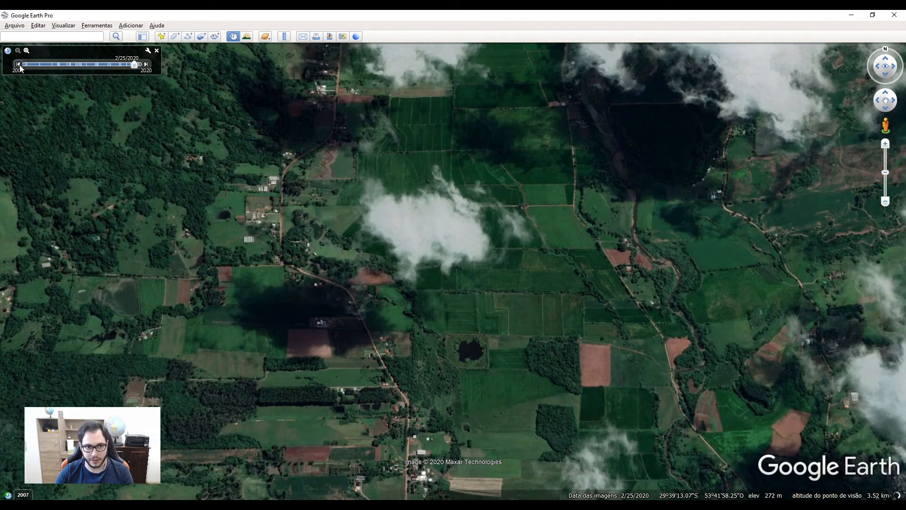
pyautogui.click(19, 66)
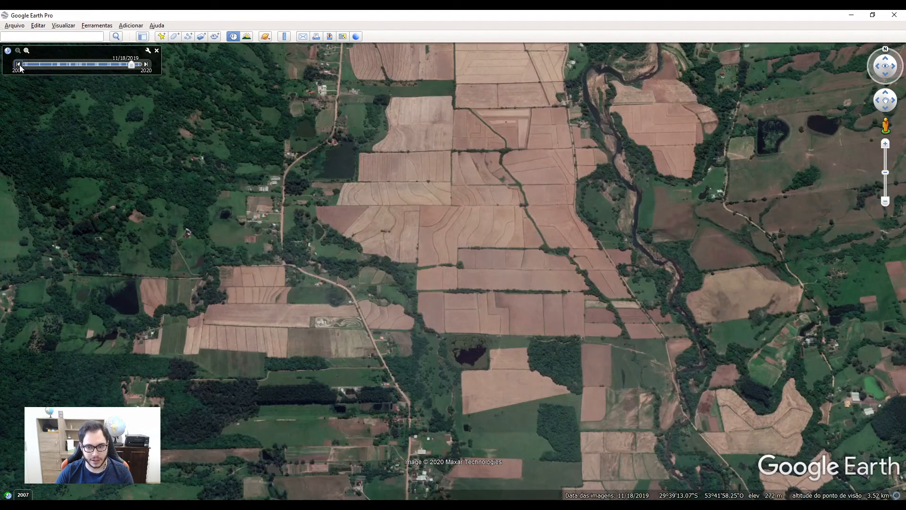
pyautogui.click(19, 65)
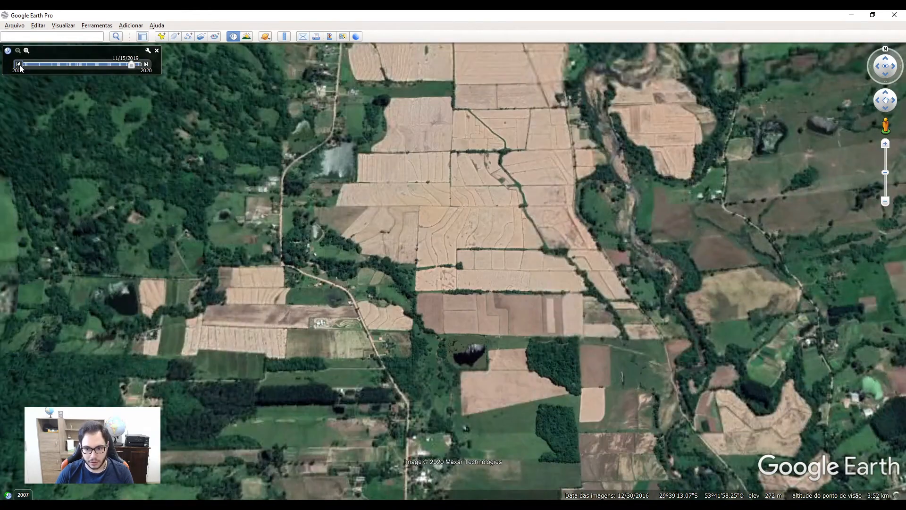
pyautogui.click(127, 64)
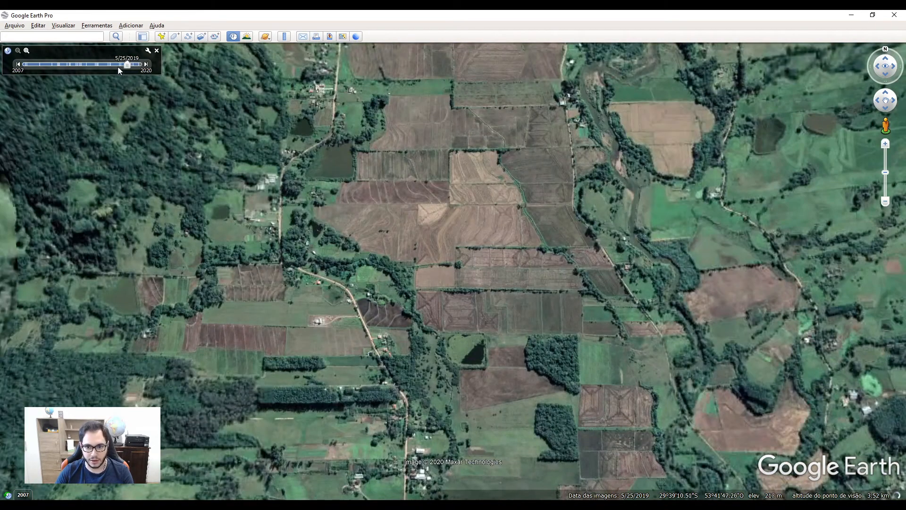
pyautogui.click(18, 65)
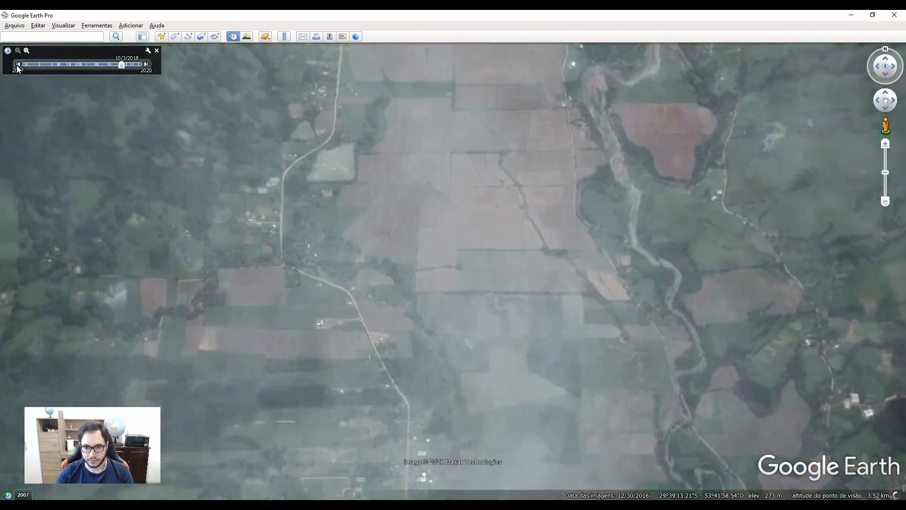
pyautogui.click(18, 65)
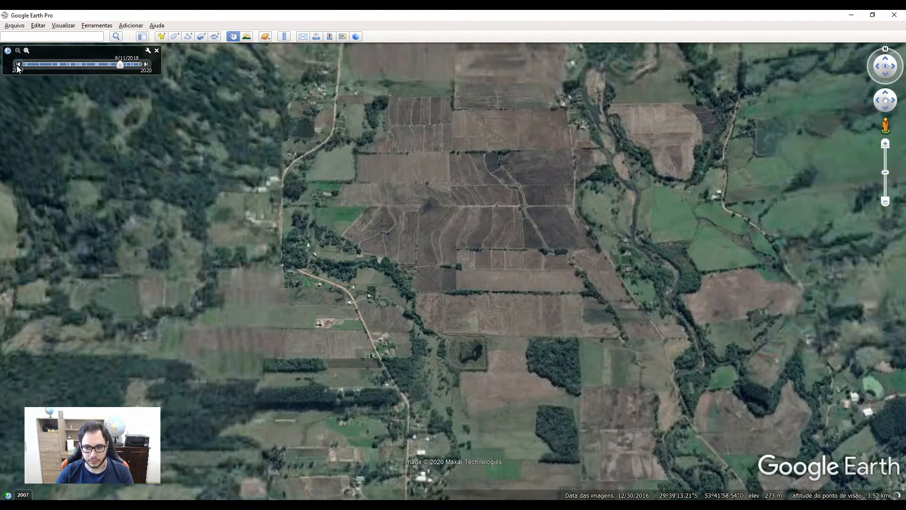
# - Advance the historical imagery to the 11/18/2019 capture
pyautogui.click(147, 65)
pyautogui.click(147, 65)
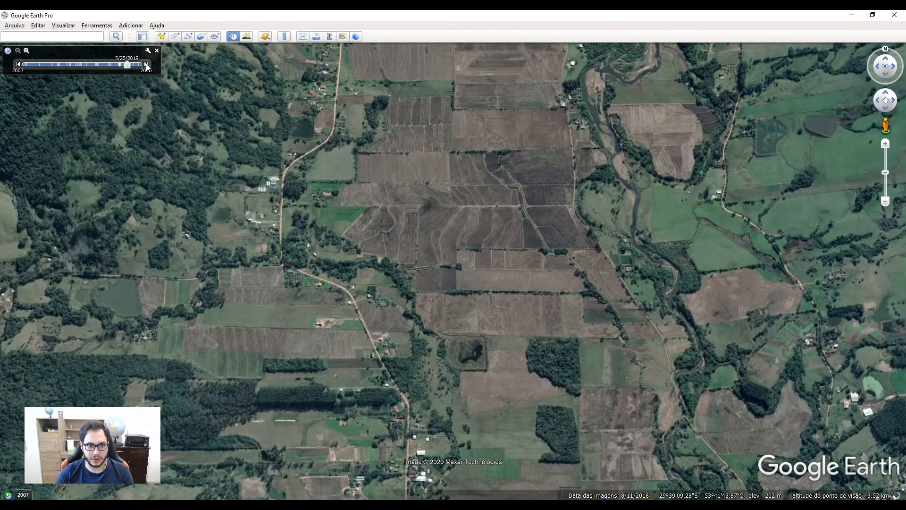
pyautogui.click(146, 64)
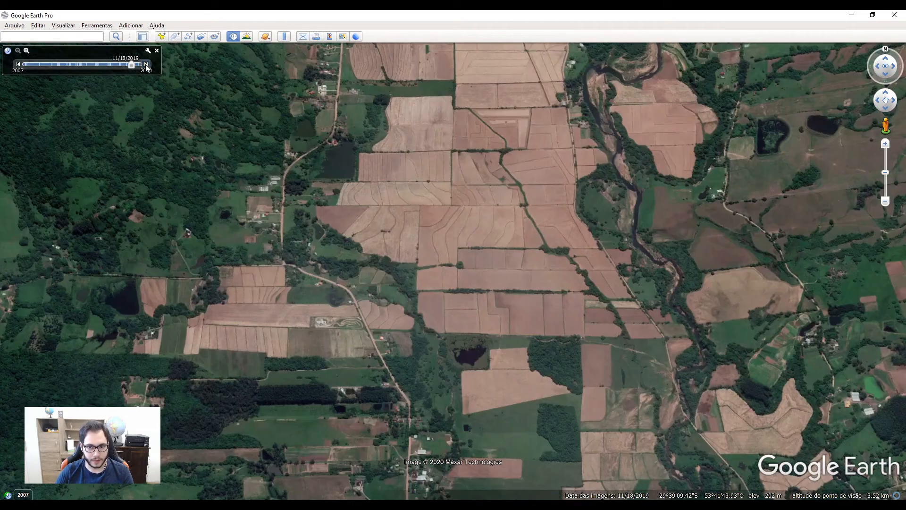
# - Frame the cultivated fields beside the river more closely and open the image-saving options, keeping the maximum resolution of 4800 x 2360
pyautogui.scroll(3, 527, 287)
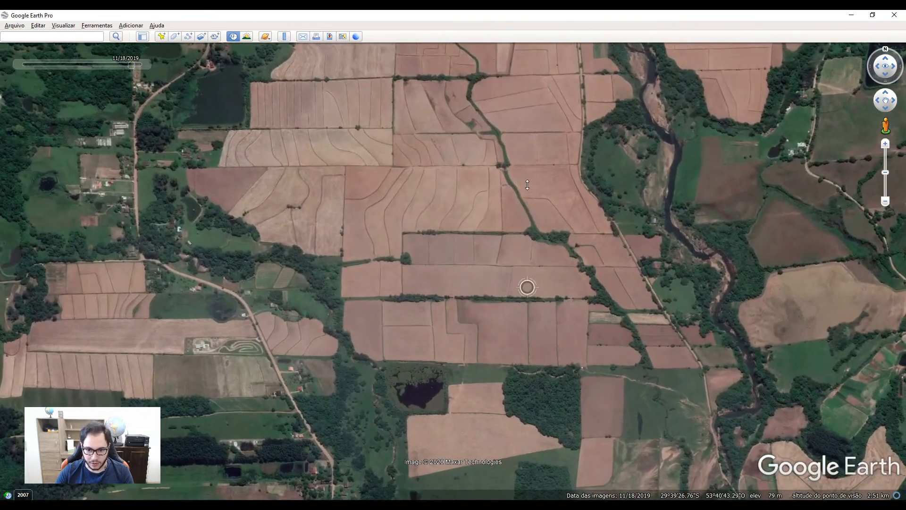
pyautogui.moveTo(527, 187); pyautogui.dragTo(550, 236)
pyautogui.scroll(2, 543, 234)
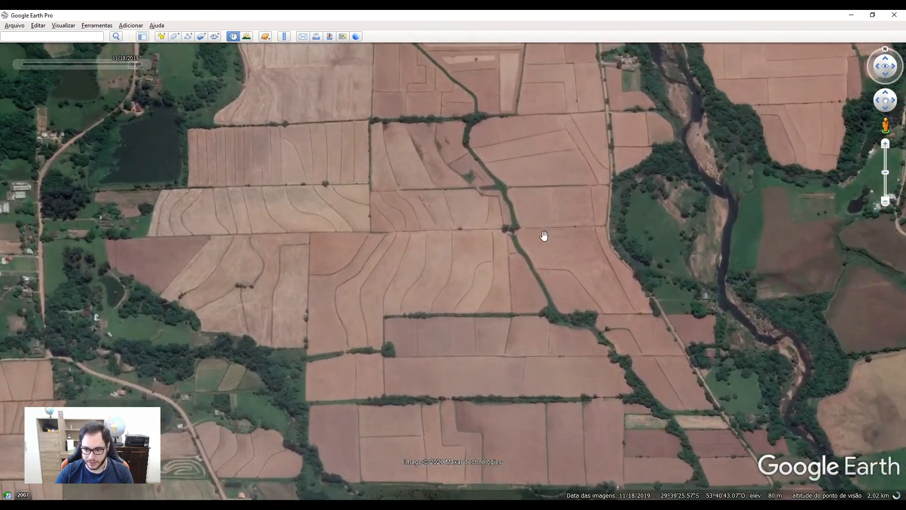
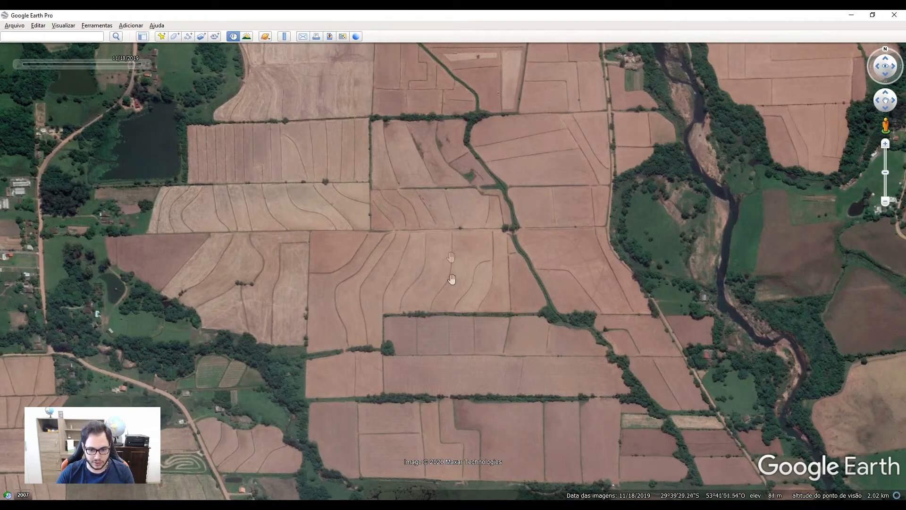
pyautogui.click(330, 38)
pyautogui.click(11, 51)
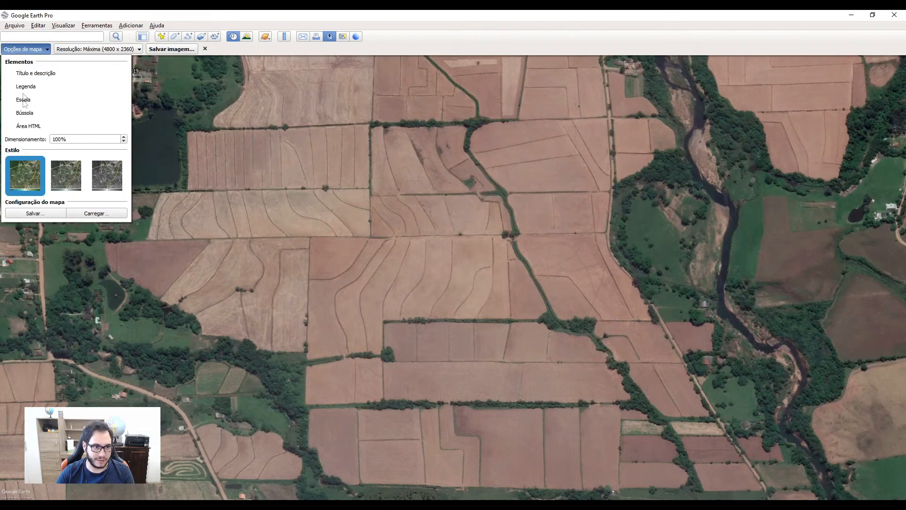
pyautogui.click(80, 49)
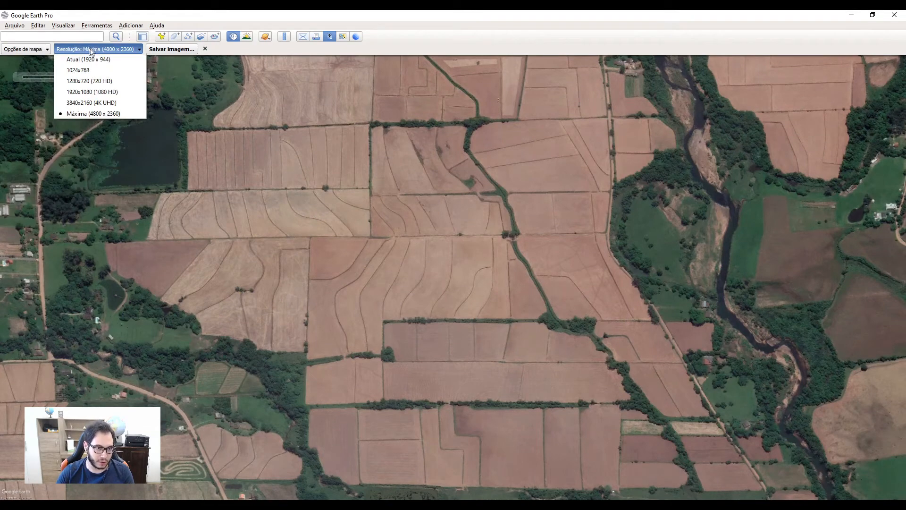
pyautogui.click(92, 51)
# - Save the framed view as Imagem_Lavoura in the Projeto\Georreferenciamento folder on drive C
pyautogui.click(171, 49)
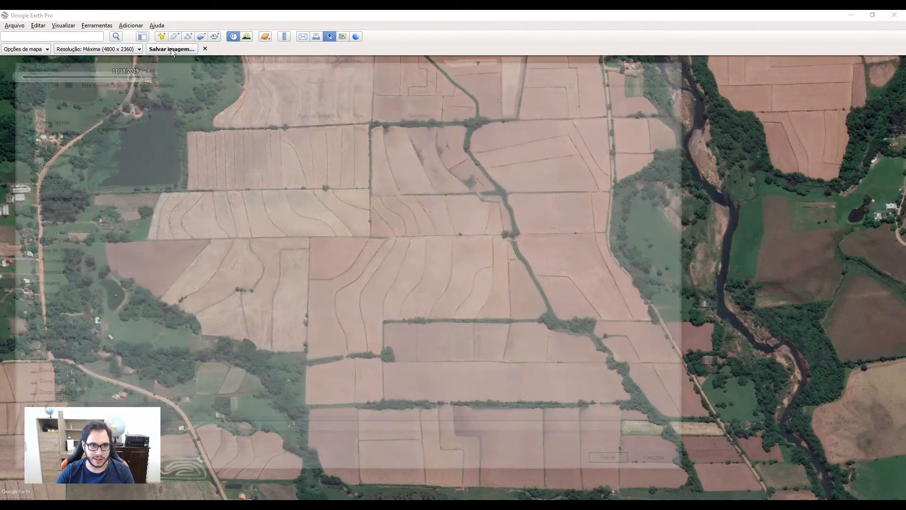
pyautogui.click(60, 330)
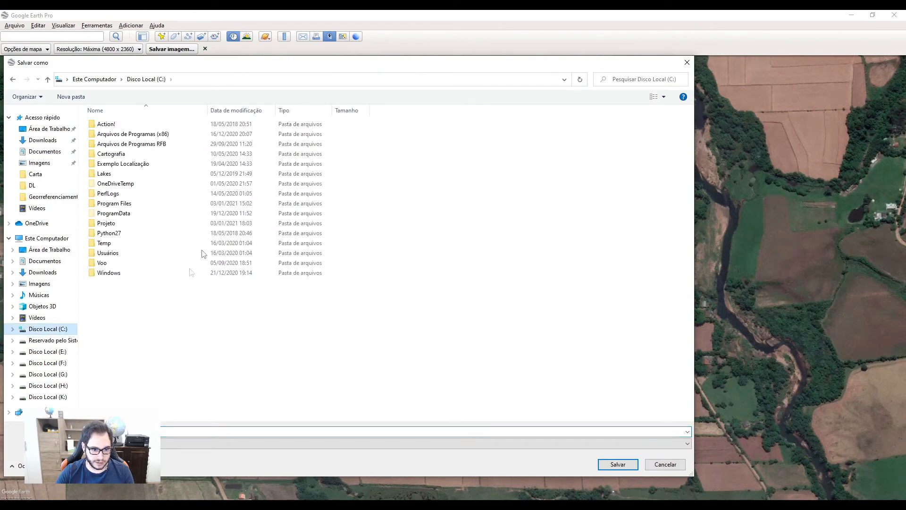
pyautogui.doubleClick(116, 224)
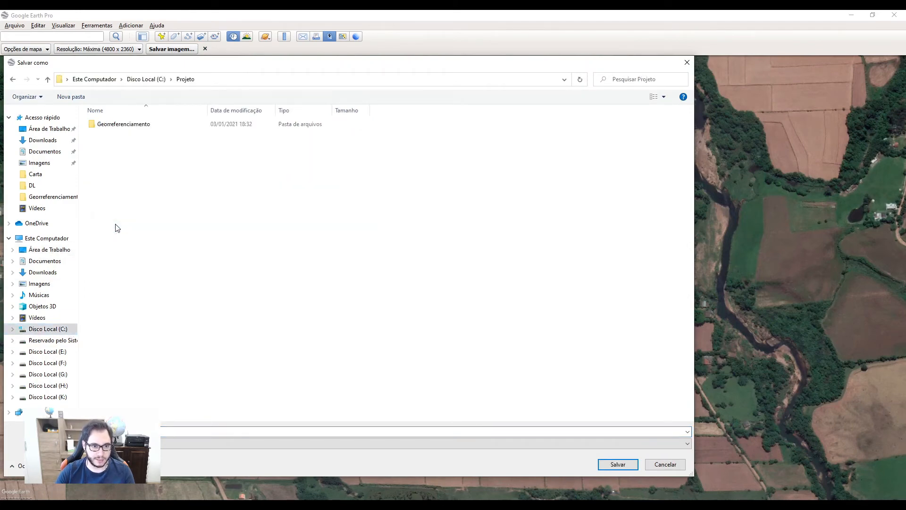
pyautogui.doubleClick(125, 124)
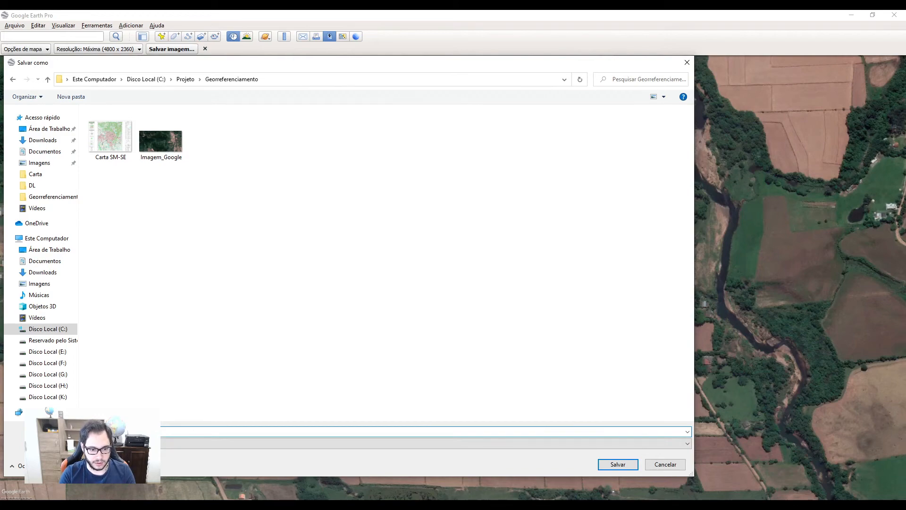
pyautogui.press('Return')
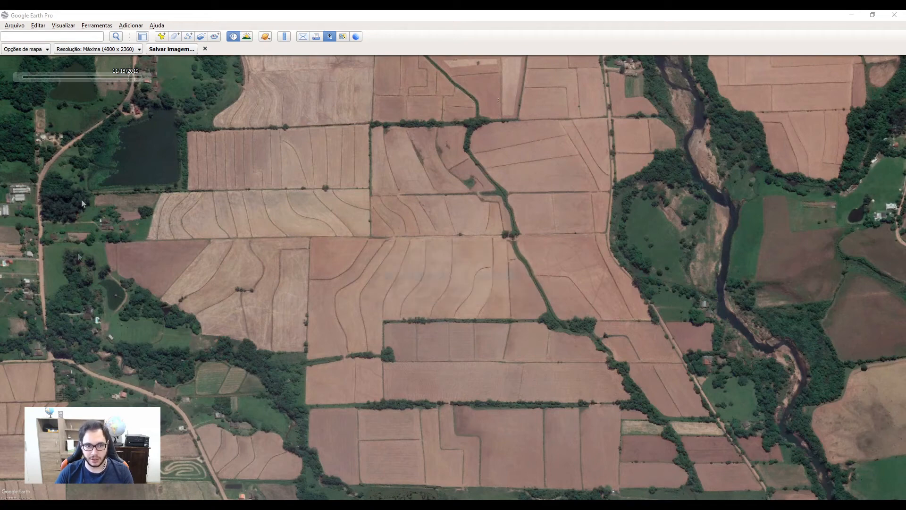
# - Switch to File Explorer, open Imagem_Google and examine how much detail the roads, buildings and fields show up close
pyautogui.hotkey('alt', 'Tab')
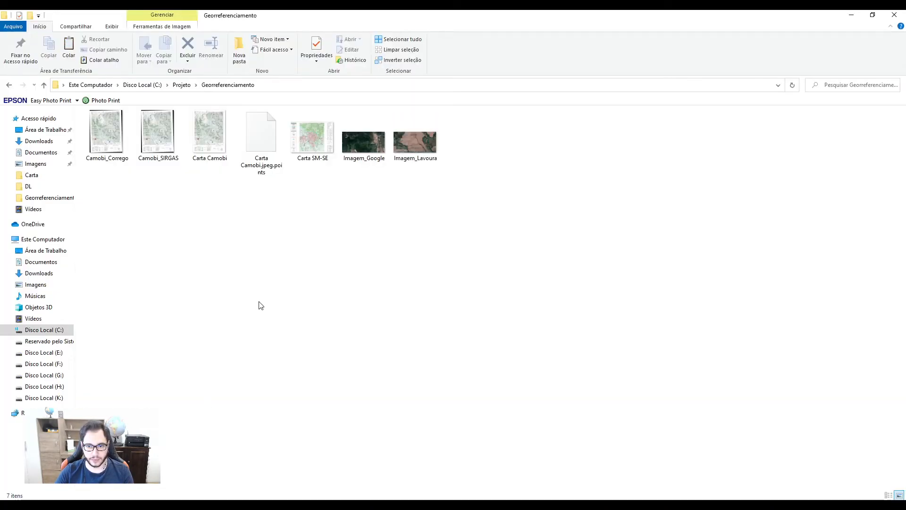
pyautogui.doubleClick(347, 150)
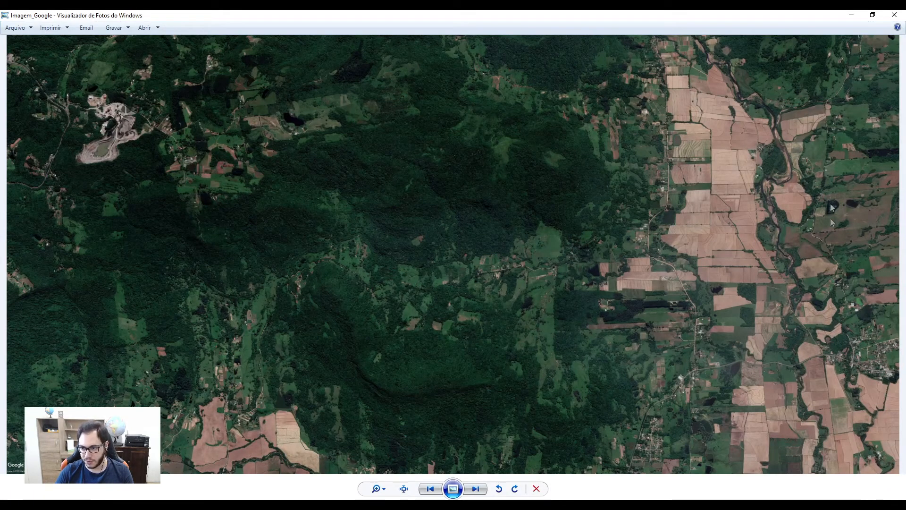
pyautogui.scroll(5, 504, 276)
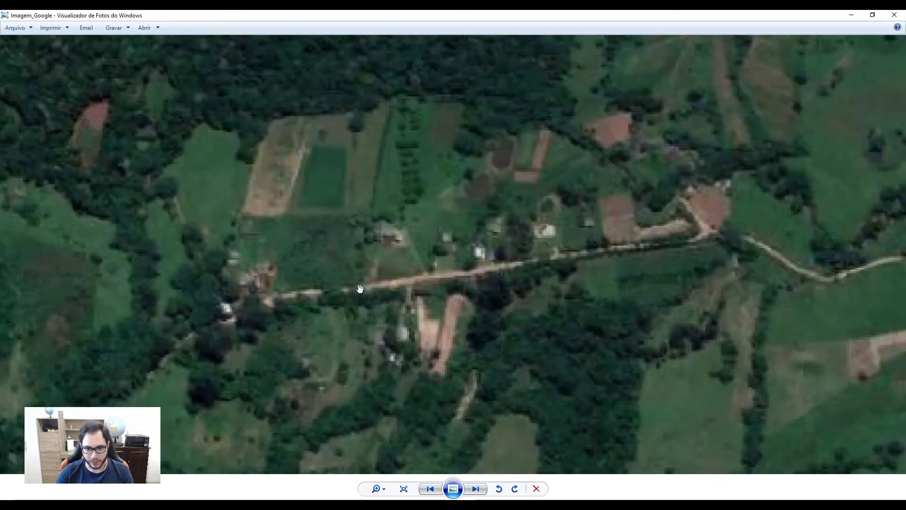
pyautogui.moveTo(506, 279); pyautogui.dragTo(451, 295)
pyautogui.scroll(1, 300, 305)
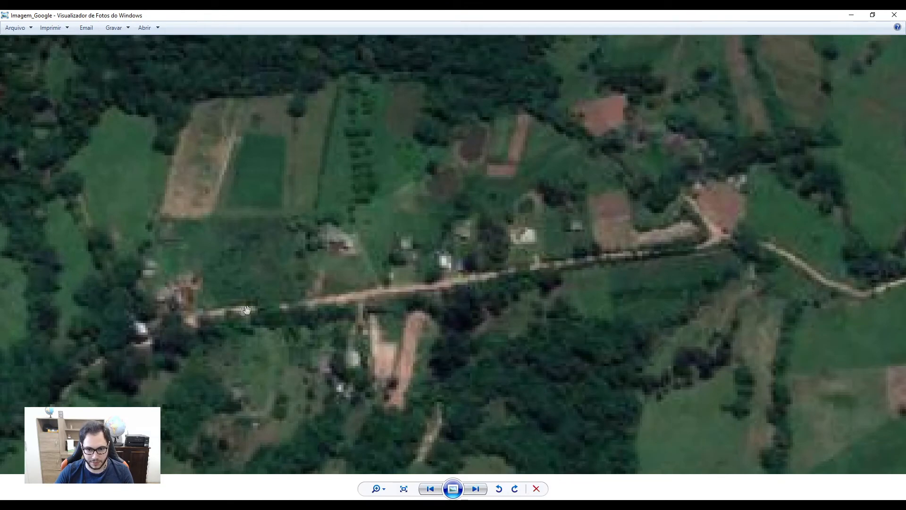
pyautogui.scroll(-1, 582, 249)
pyautogui.moveTo(635, 247); pyautogui.dragTo(267, 269)
pyautogui.scroll(-8, 450, 290)
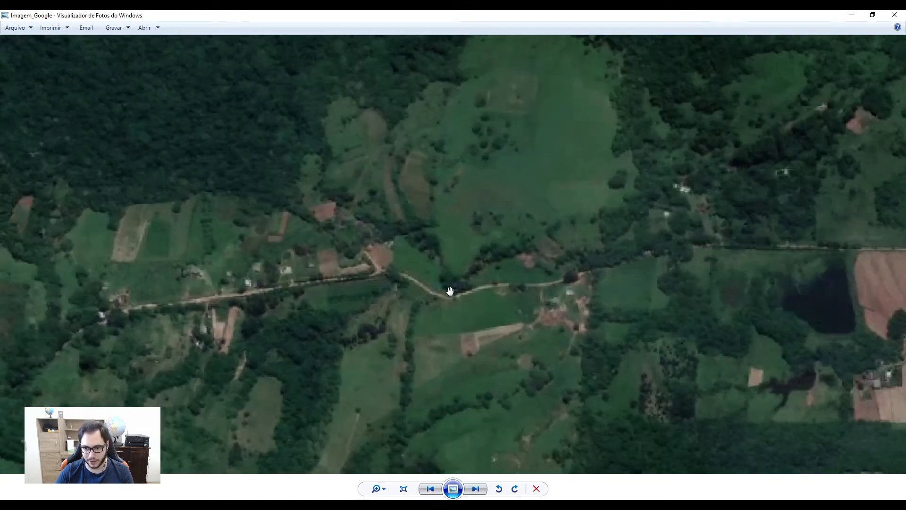
pyautogui.scroll(-2, 497, 272)
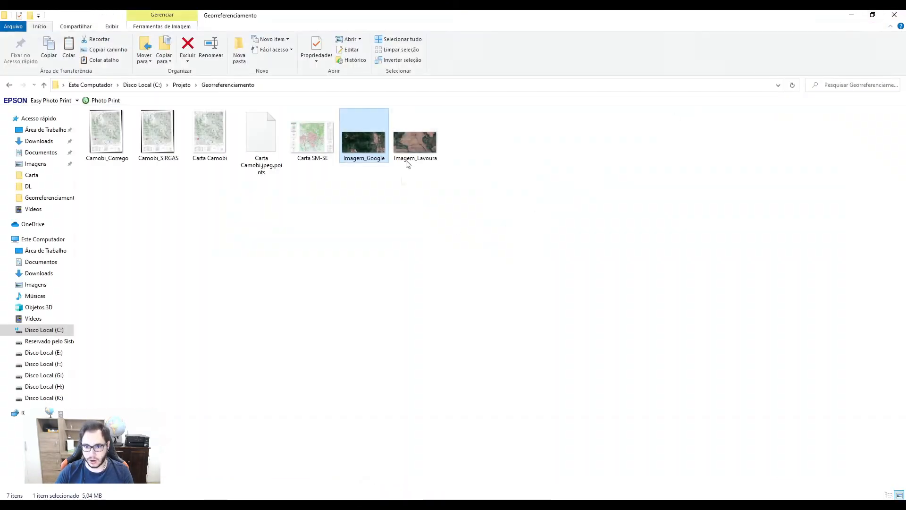
# - Open Imagem_Lavoura, examine the detail of its houses, ponds and cultivated fields up close, and close the image
pyautogui.click(419, 138)
pyautogui.doubleClick(418, 136)
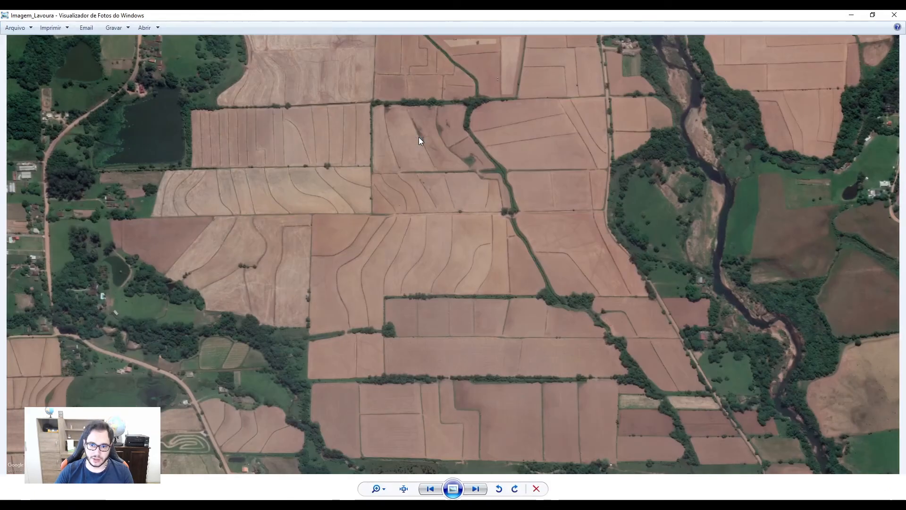
pyautogui.scroll(4, 307, 208)
pyautogui.scroll(5, 307, 208)
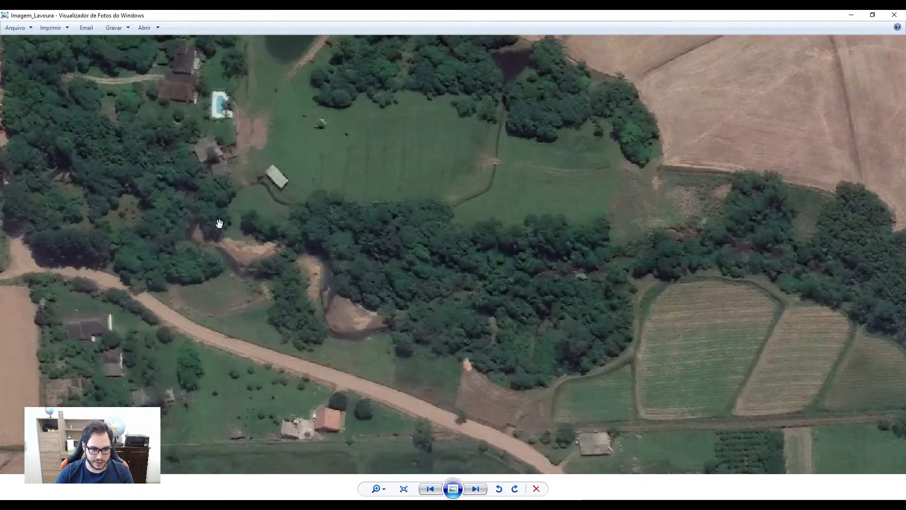
pyautogui.scroll(-5, 274, 320)
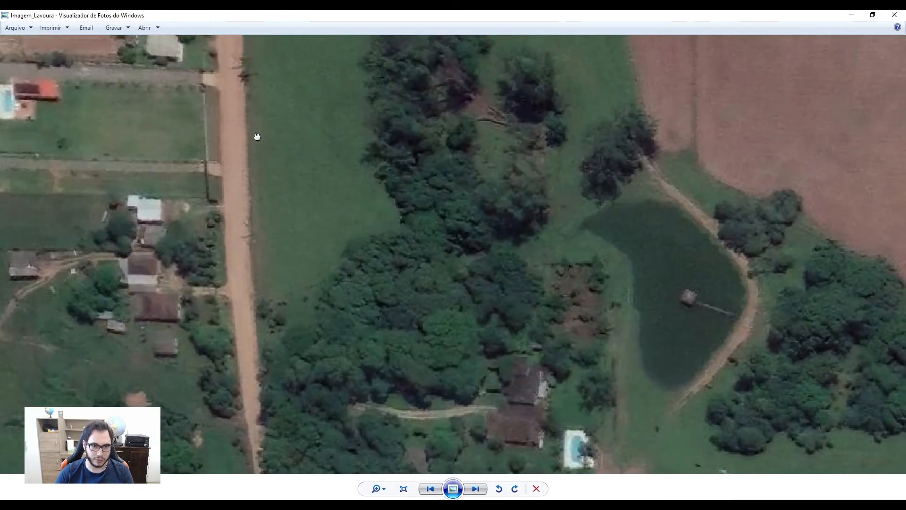
pyautogui.scroll(-4, 270, 178)
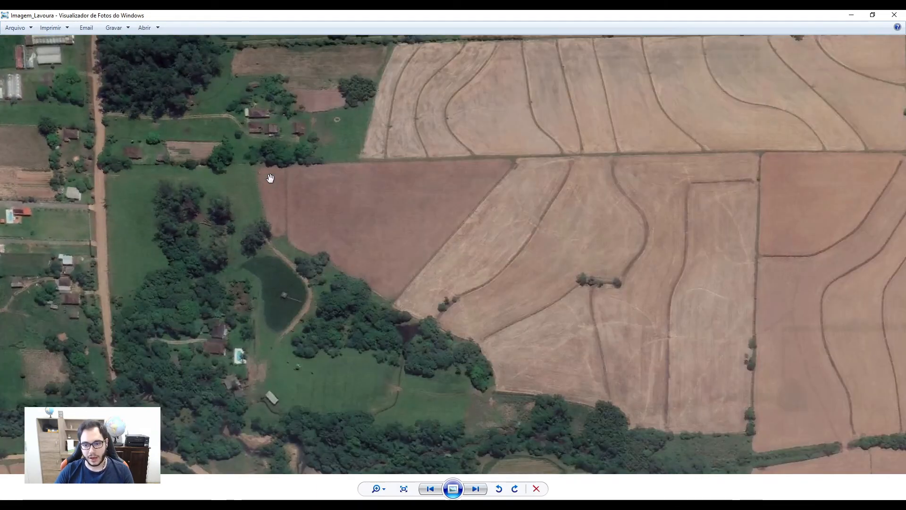
pyautogui.scroll(6, 528, 241)
pyautogui.scroll(-4, 443, 279)
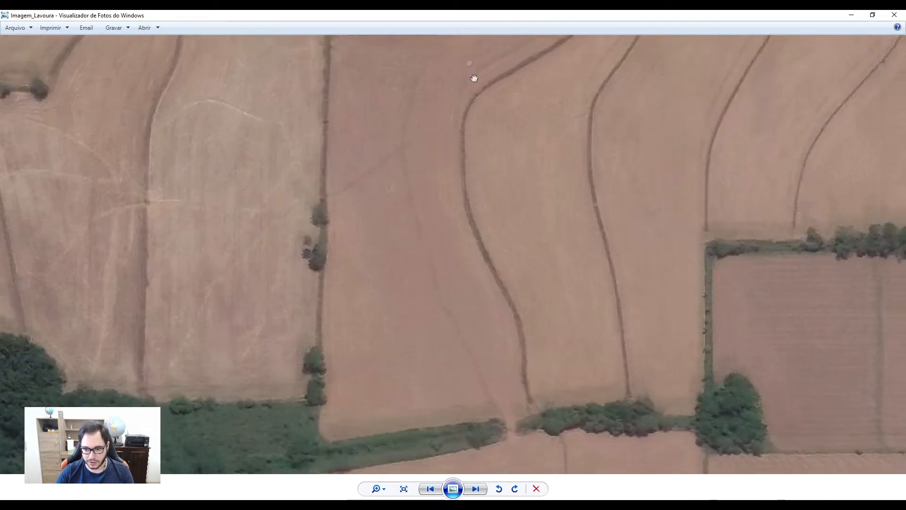
pyautogui.scroll(6, 407, 184)
pyautogui.scroll(-5, 456, 266)
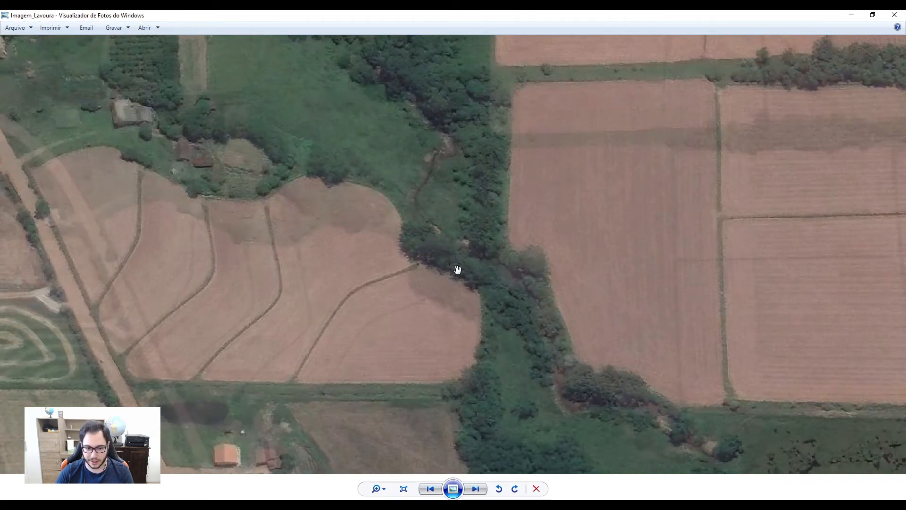
pyautogui.scroll(3, 447, 306)
pyautogui.scroll(-4, 448, 306)
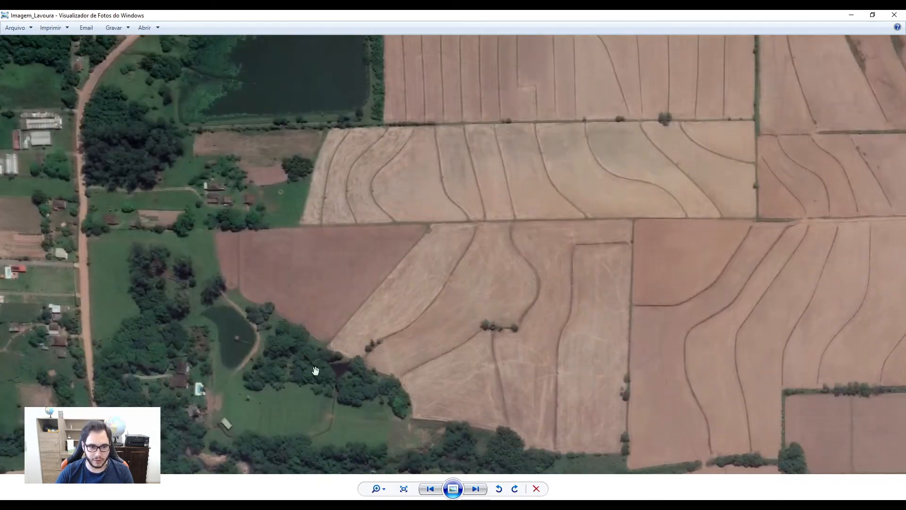
pyautogui.scroll(3, 293, 345)
pyautogui.scroll(-2, 584, 188)
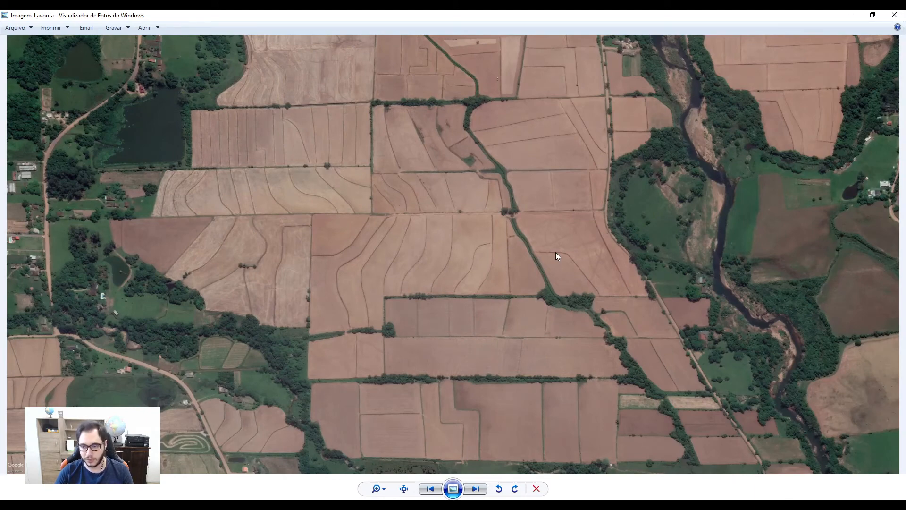
pyautogui.click(894, 14)
# - Switch to the QGIS Georeferencer and set the transformation's target CRS to the project's EPSG:31982 - SIRGAS 2000 / UTM zone 22S
pyautogui.hotkey('alt', 'Tab')
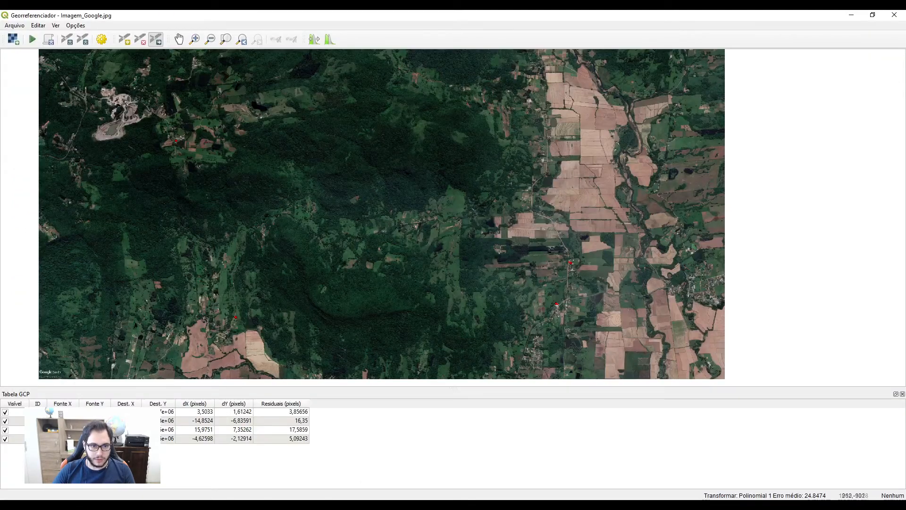
pyautogui.click(101, 39)
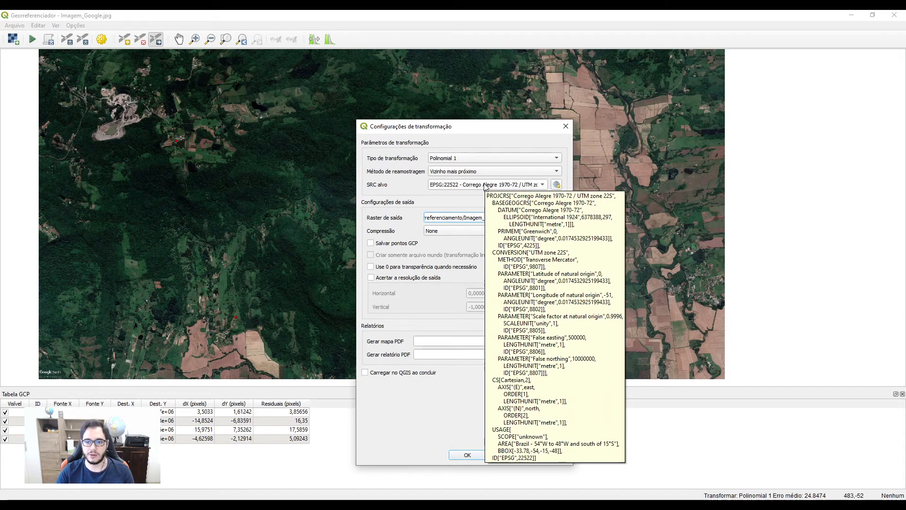
pyautogui.click(486, 186)
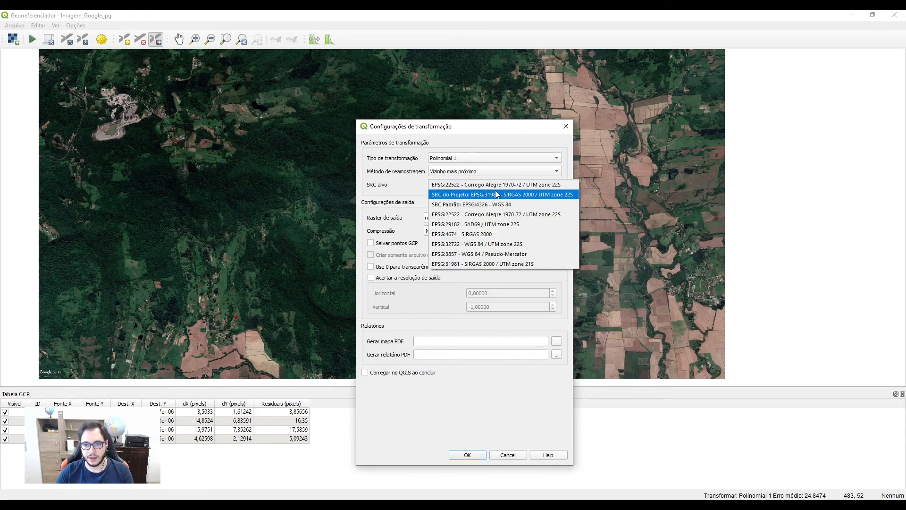
pyautogui.click(497, 194)
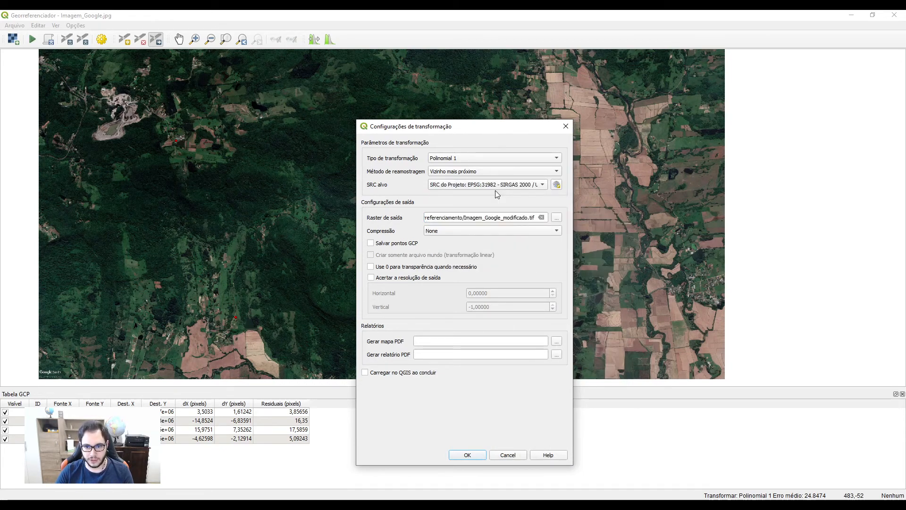
# - Set the output raster to Imagem_Google_SIRGAS.tif in the Georreferenciamento folder and accept the transformation settings
pyautogui.click(556, 218)
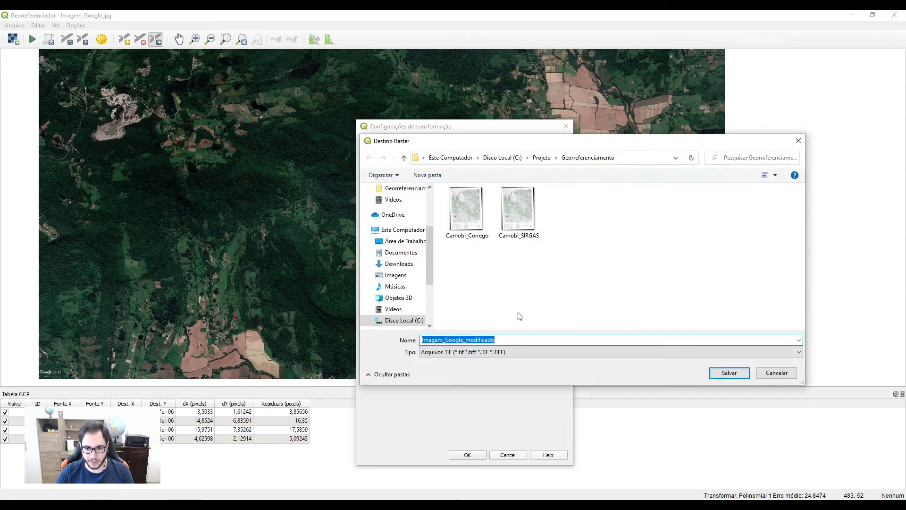
pyautogui.write('Imagem')
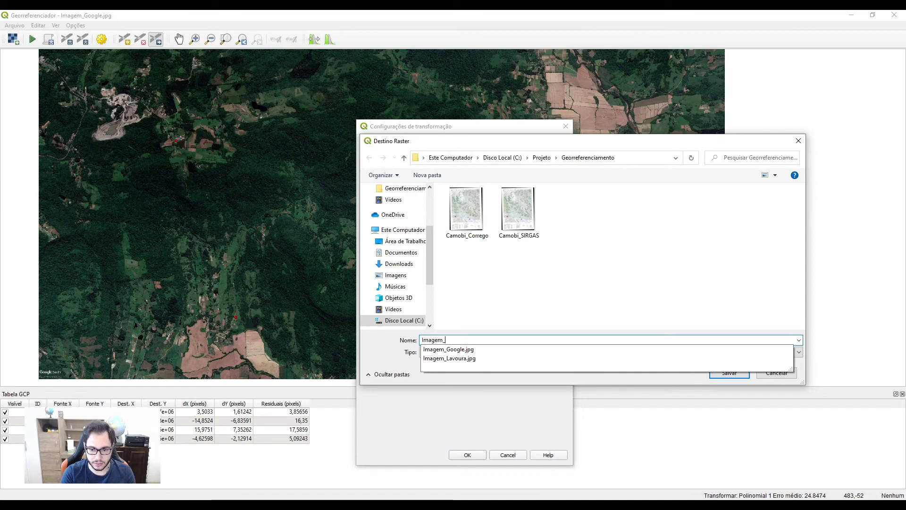
pyautogui.write('_Google_SIRGAS')
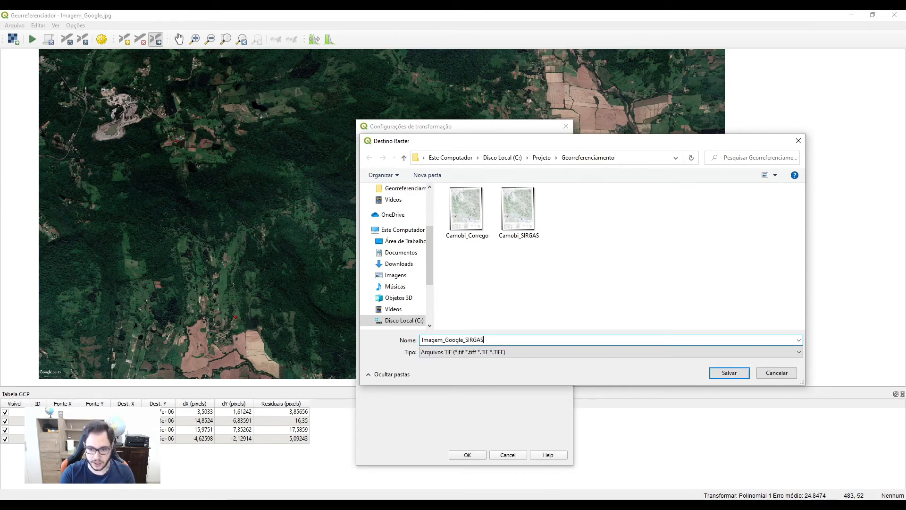
pyautogui.press('Return')
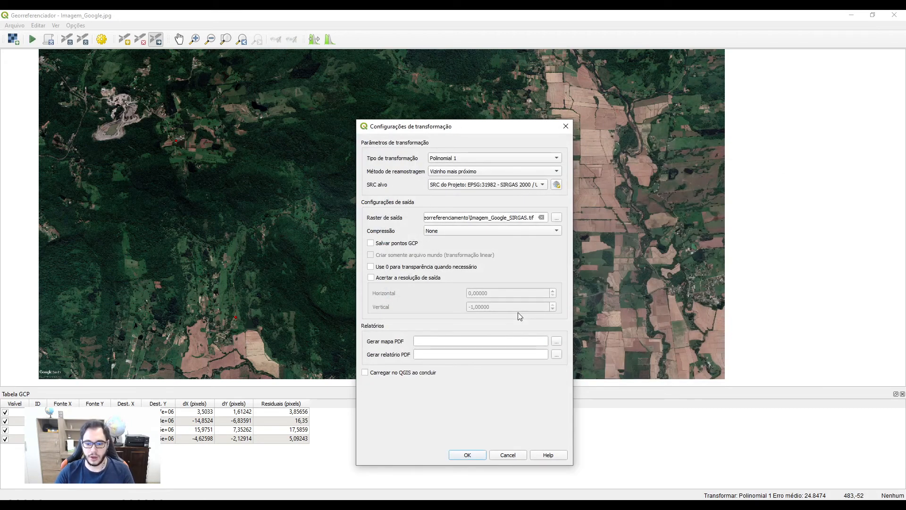
pyautogui.click(468, 455)
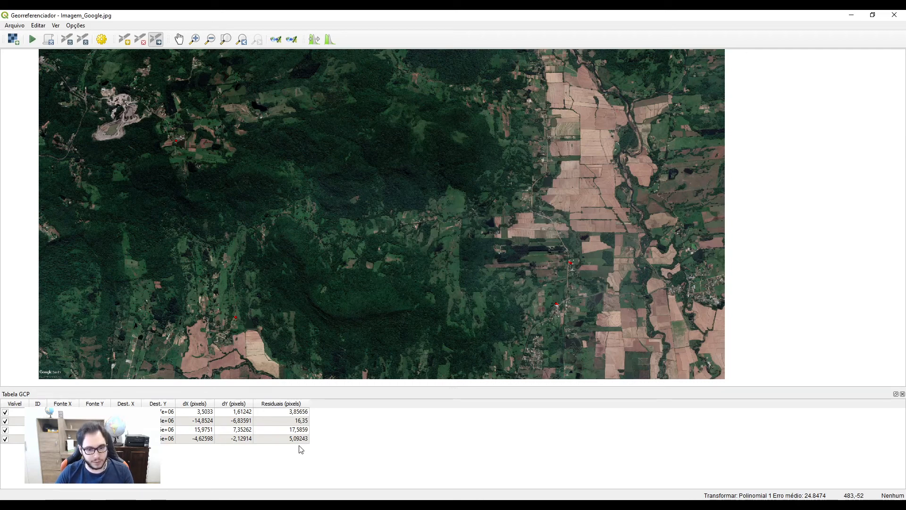
# - Examine the pixel detail of the white-roofed buildings beside the dirt road in Imagem_Google up close
pyautogui.scroll(3, 445, 160)
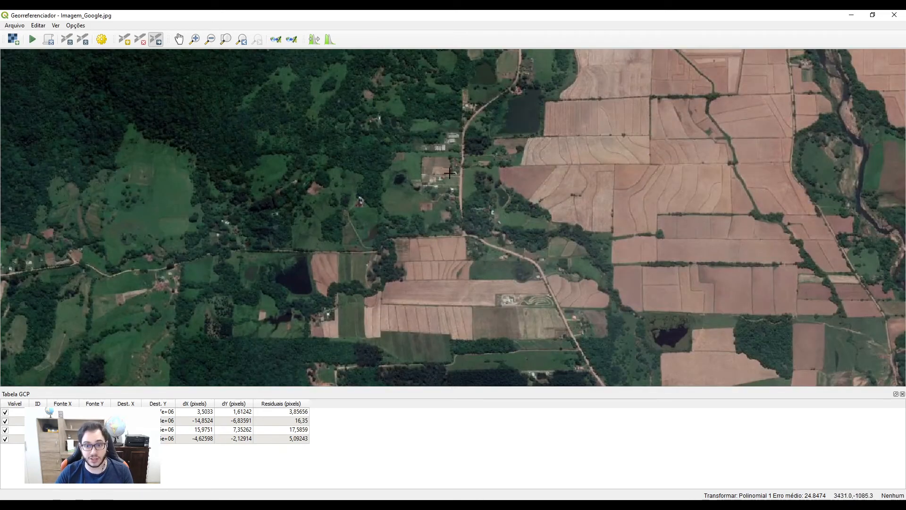
pyautogui.scroll(2, 445, 160)
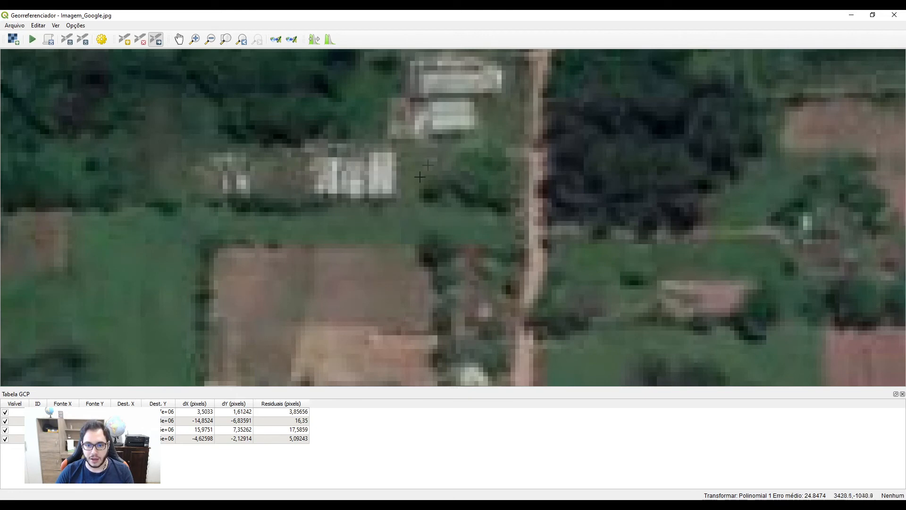
pyautogui.scroll(2, 402, 204)
pyautogui.scroll(-1, 467, 278)
pyautogui.scroll(1, 462, 276)
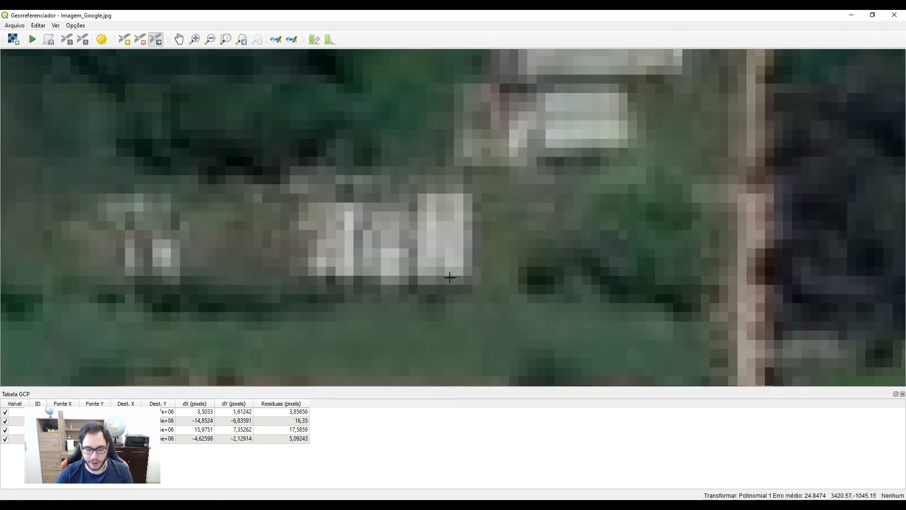
# - Switch to File Explorer, open Imagem_Lavoura, examine its building detail up close, close it and return to the Georeferencer
pyautogui.hotkey('alt', 'Tab')
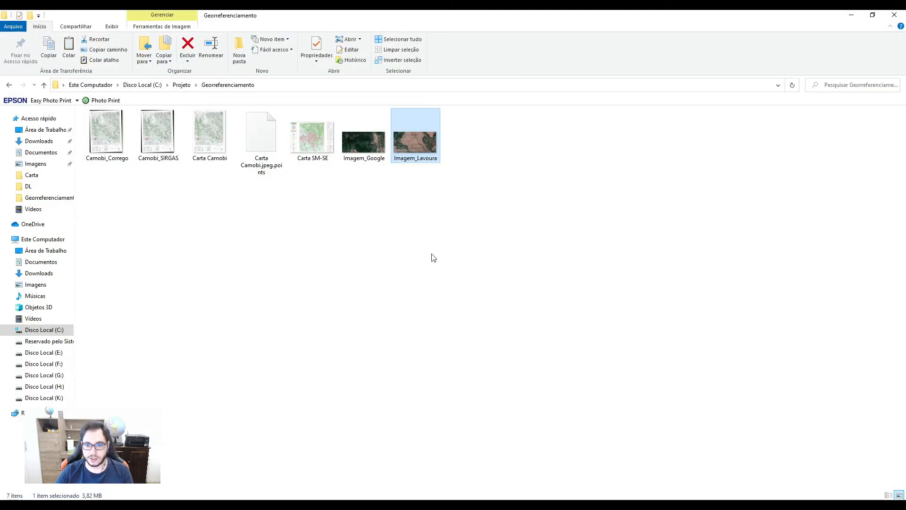
pyautogui.doubleClick(416, 142)
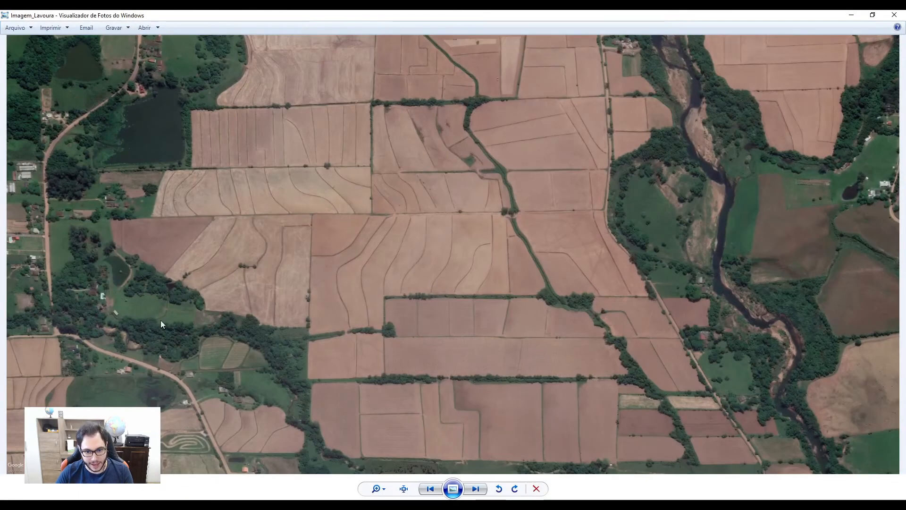
pyautogui.scroll(6, 161, 323)
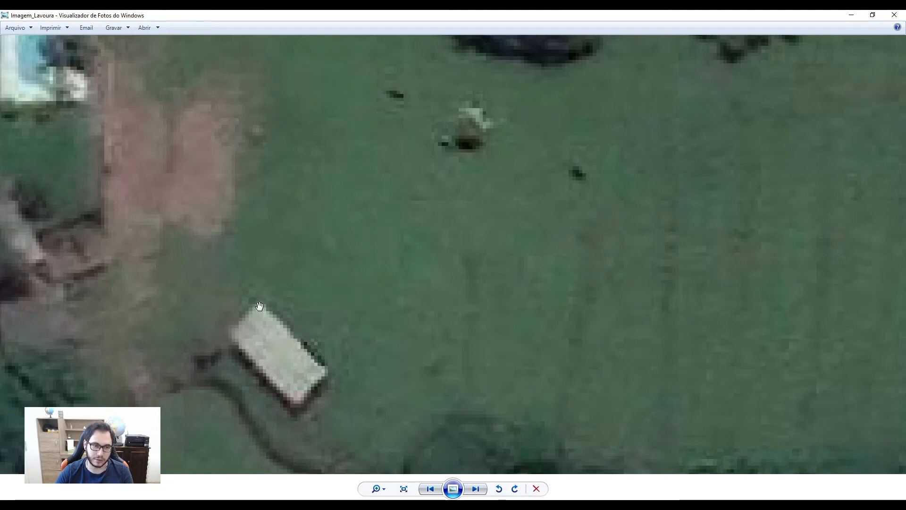
pyautogui.scroll(-7, 259, 307)
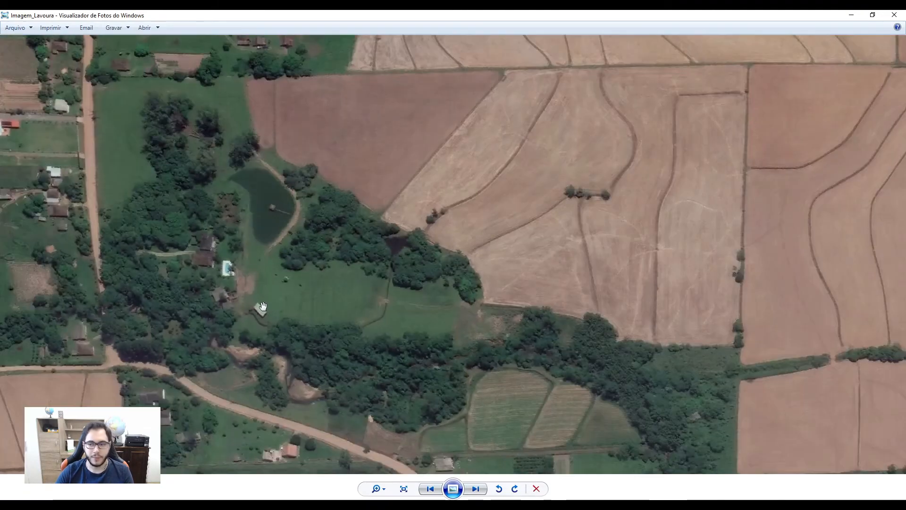
pyautogui.click(895, 15)
pyautogui.click(187, 505)
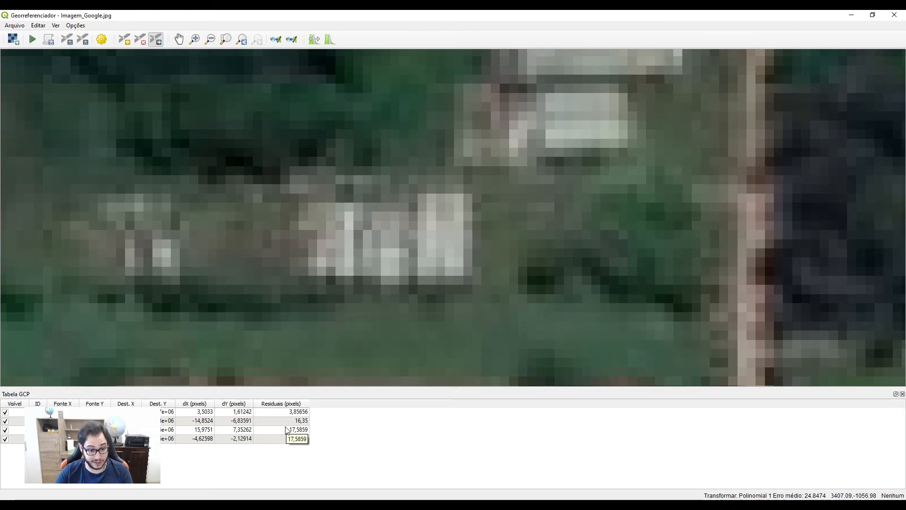
# - Run the georeferencing of Imagem_Google and close the Georeferencer, saving the GCP points
pyautogui.scroll(-5, 390, 236)
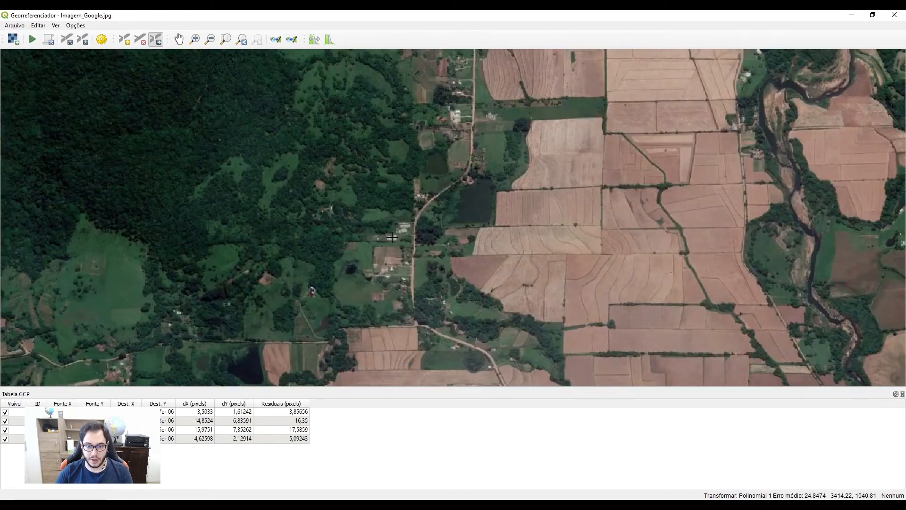
pyautogui.scroll(2, 393, 231)
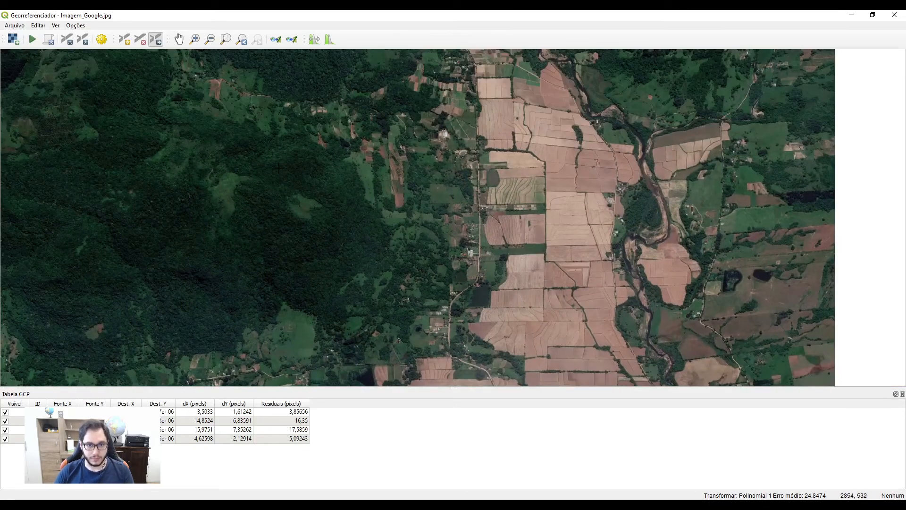
pyautogui.scroll(2, 324, 241)
pyautogui.scroll(2, 324, 242)
pyautogui.scroll(-2, 340, 243)
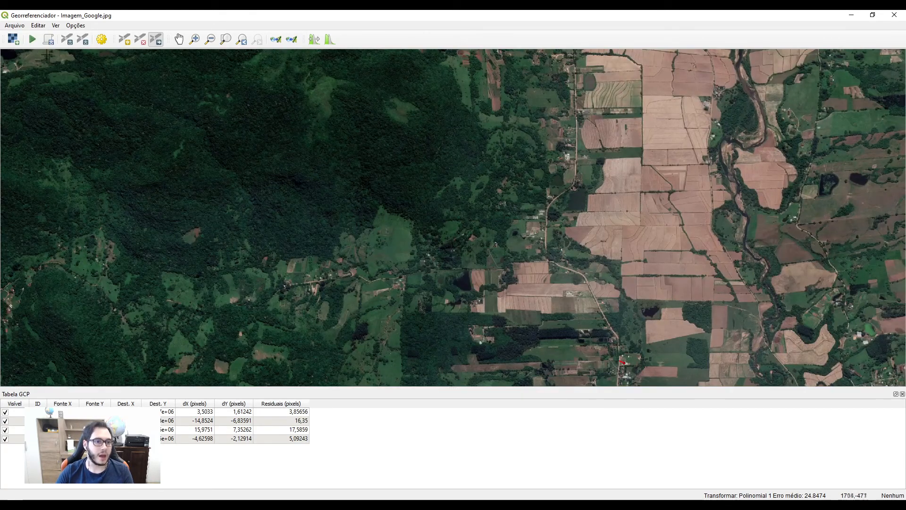
pyautogui.click(32, 40)
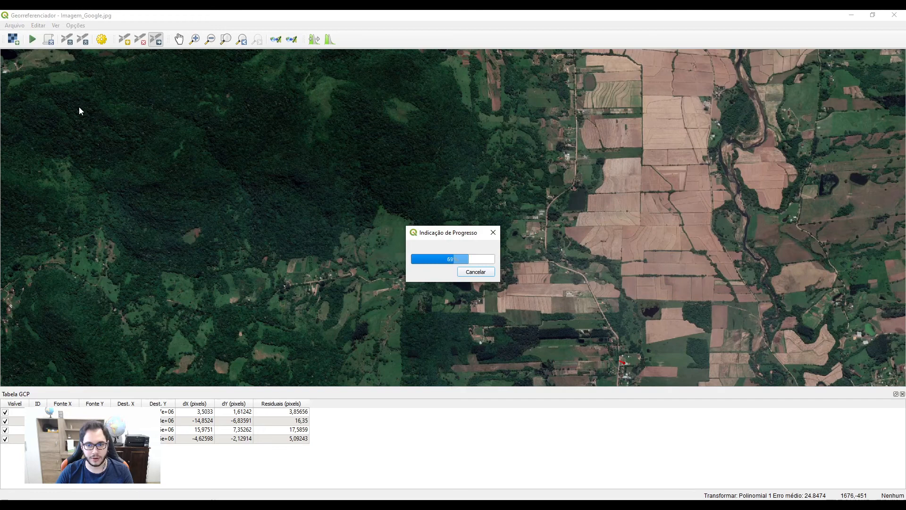
pyautogui.click(895, 15)
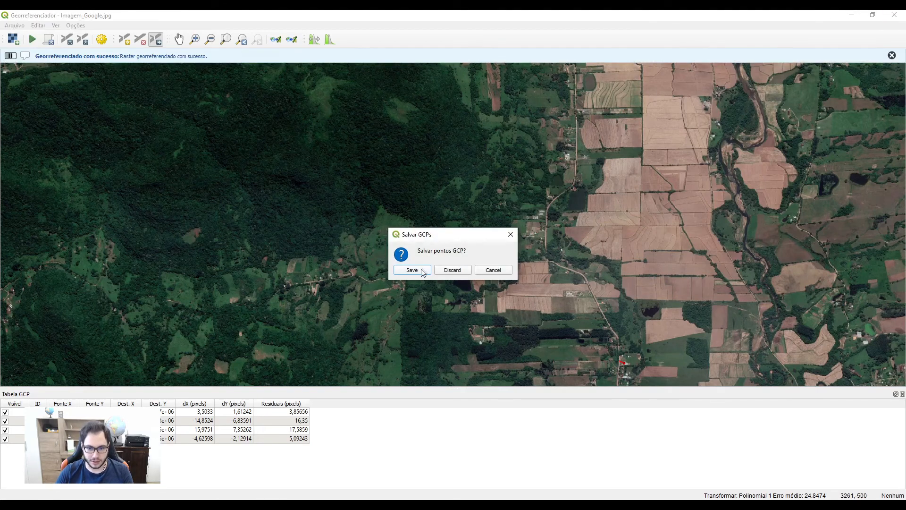
pyautogui.click(411, 270)
# - Hide the Google Satellite layer and open the file selection for adding a raster layer
pyautogui.scroll(-3, 392, 221)
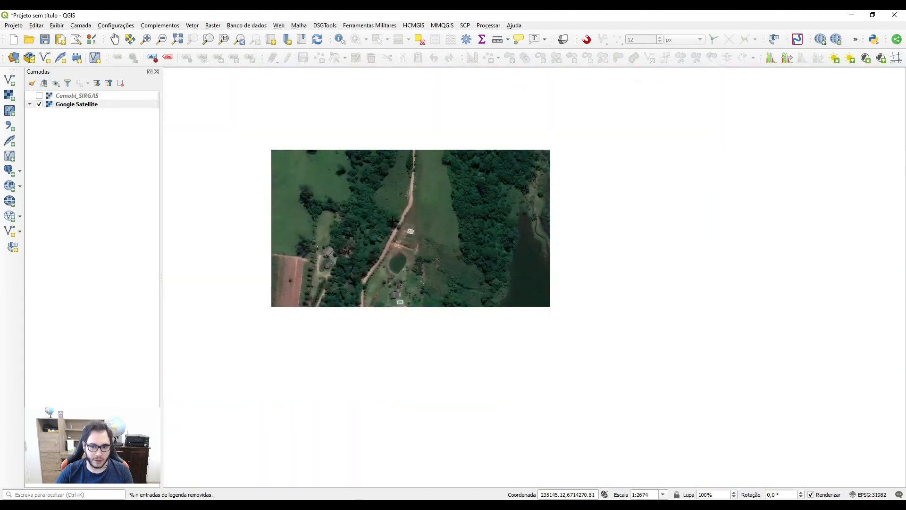
pyautogui.click(39, 104)
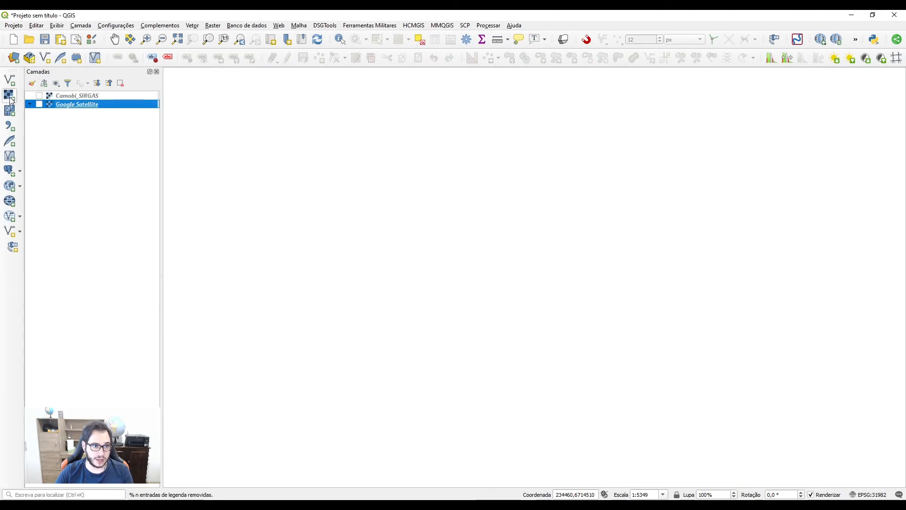
pyautogui.click(10, 97)
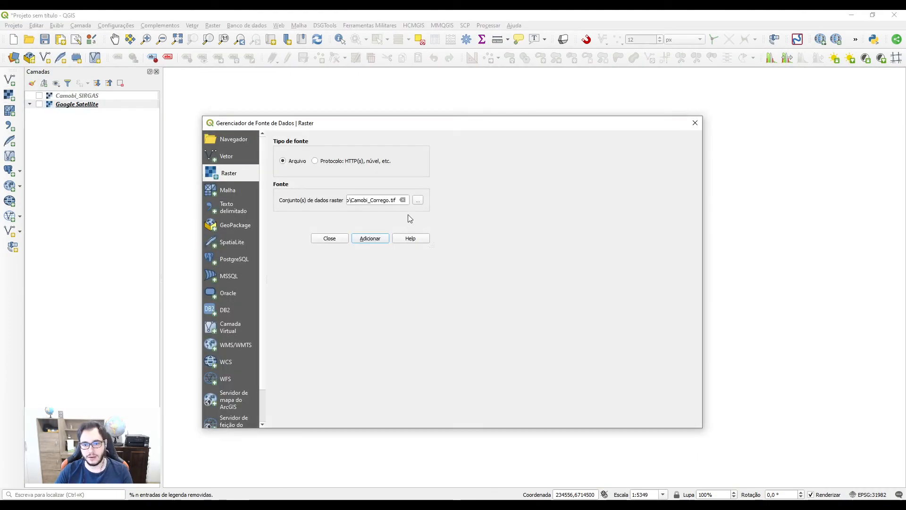
pyautogui.click(417, 201)
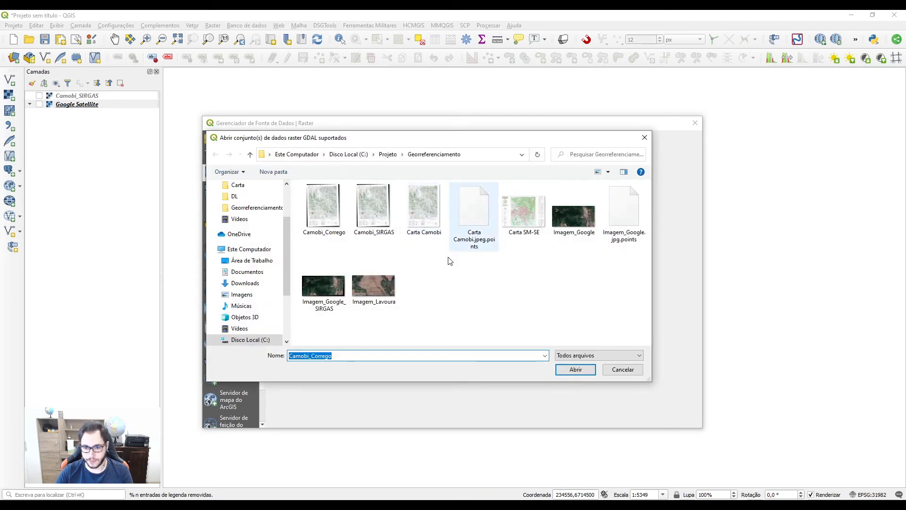
# - Compare the file types of Imagem_Google_SIRGAS and the original Imagem_Google in their file properties
pyautogui.click(337, 294)
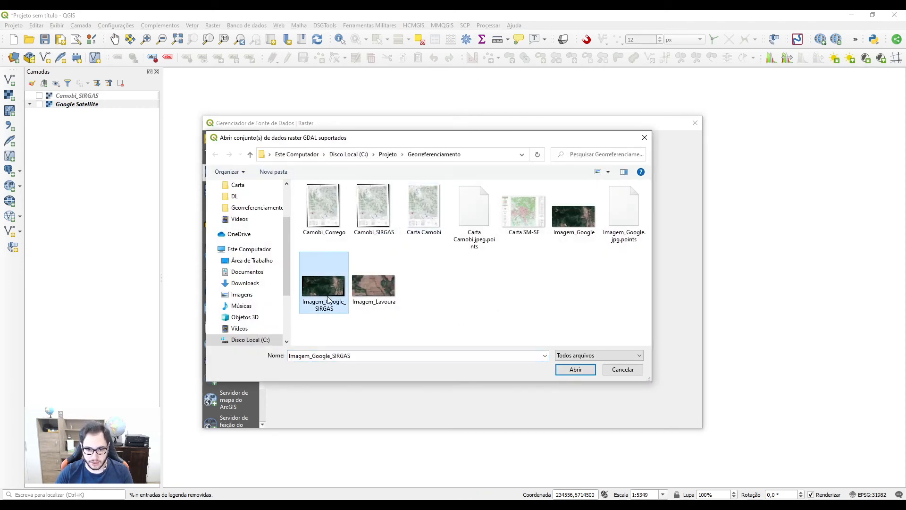
pyautogui.rightClick(329, 295)
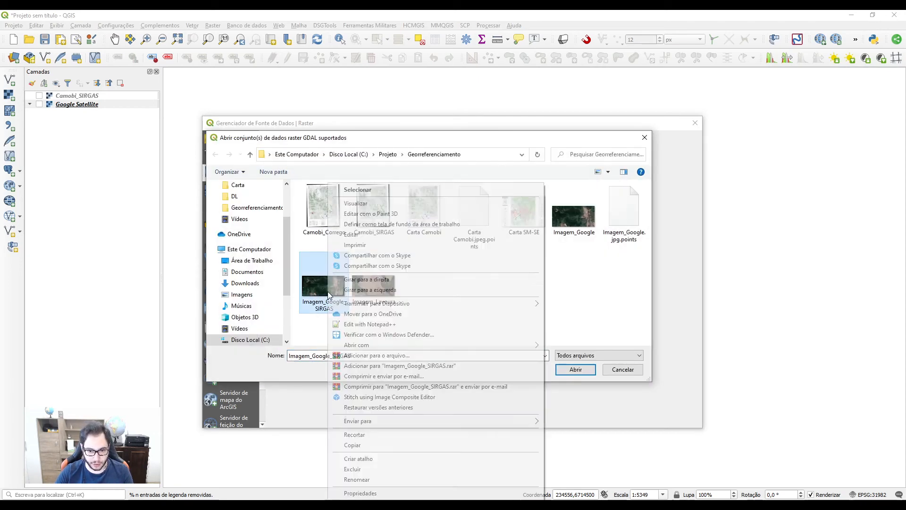
pyautogui.click(362, 493)
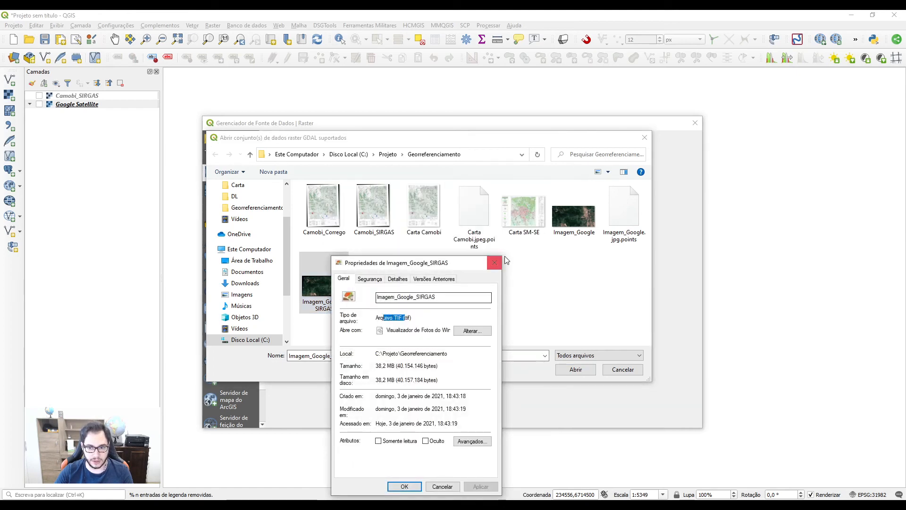
pyautogui.click(495, 262)
pyautogui.click(581, 215)
pyautogui.rightClick(584, 215)
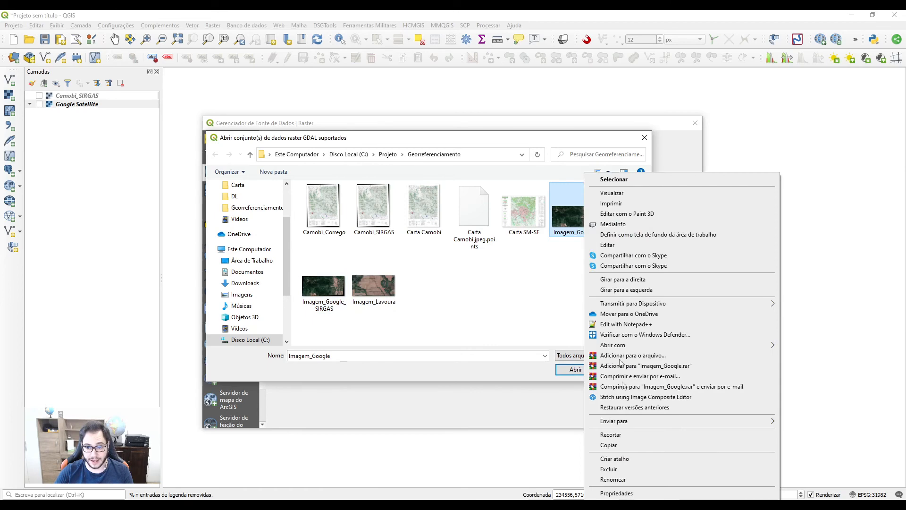
pyautogui.click(617, 492)
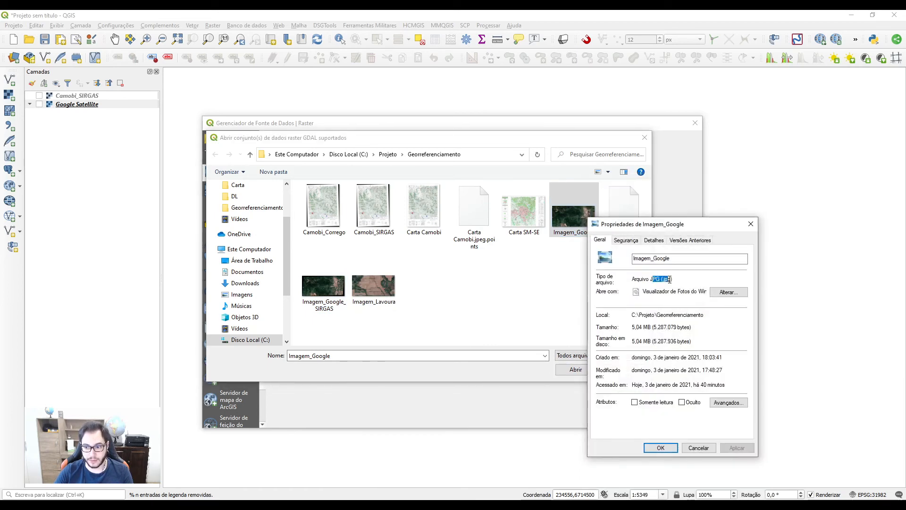
pyautogui.click(750, 223)
# - Add Imagem_Google_SIRGAS.tif from the Georreferenciamento folder to the project as a raster layer
pyautogui.click(329, 290)
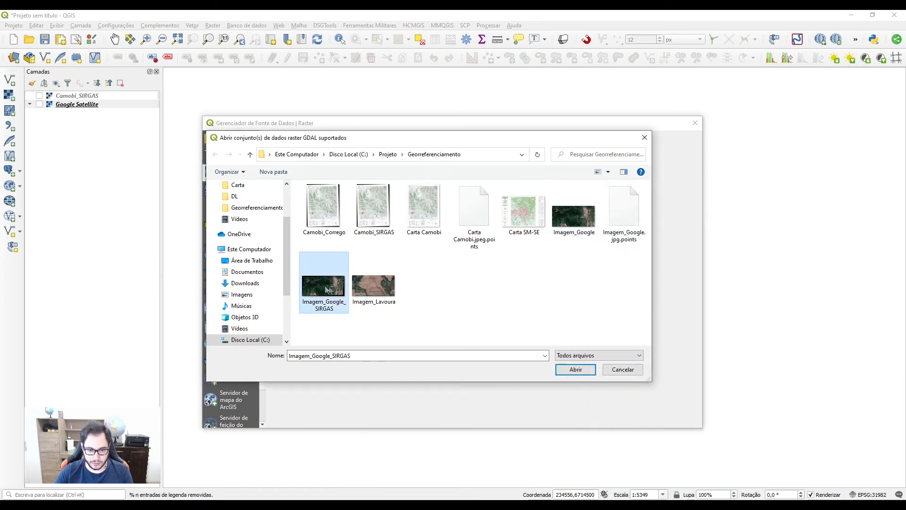
pyautogui.click(575, 370)
pyautogui.click(636, 416)
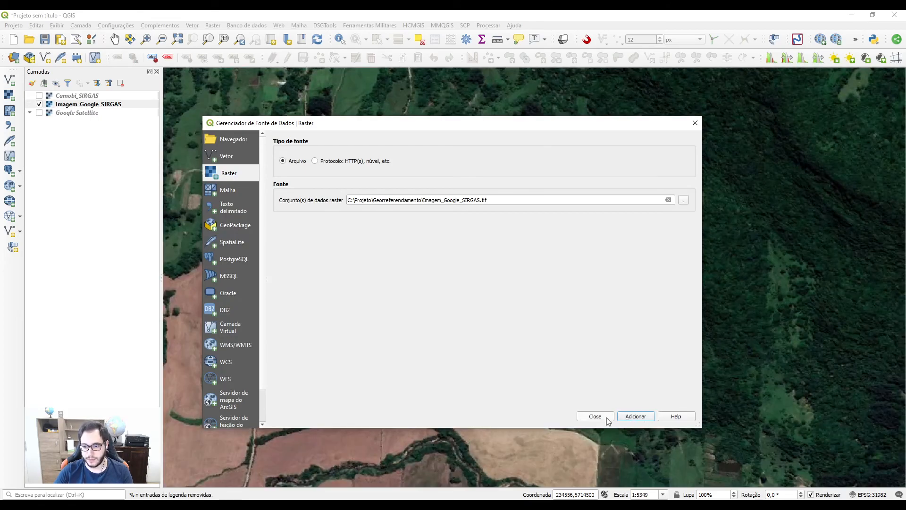
pyautogui.click(595, 416)
# - Hide the Imagem_Google_SIRGAS layer and show Google Satellite to compare the same area
pyautogui.scroll(-2, 498, 349)
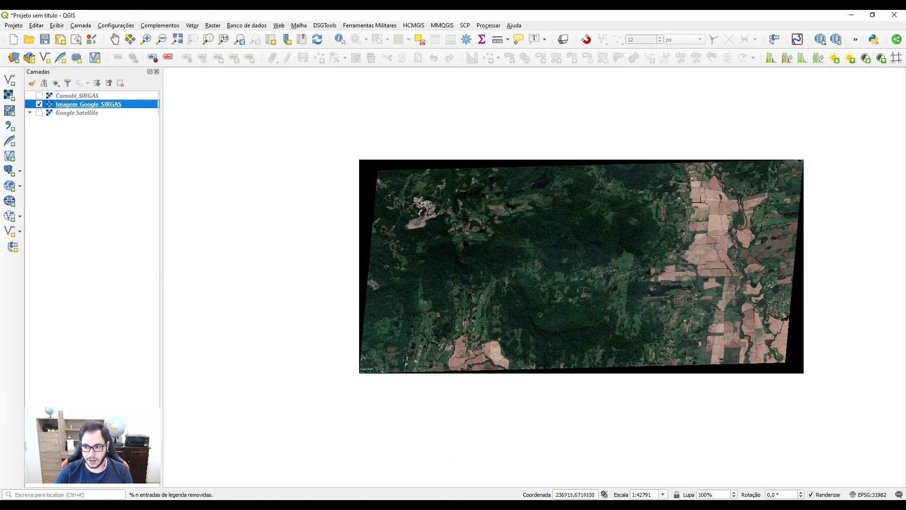
pyautogui.scroll(2, 564, 279)
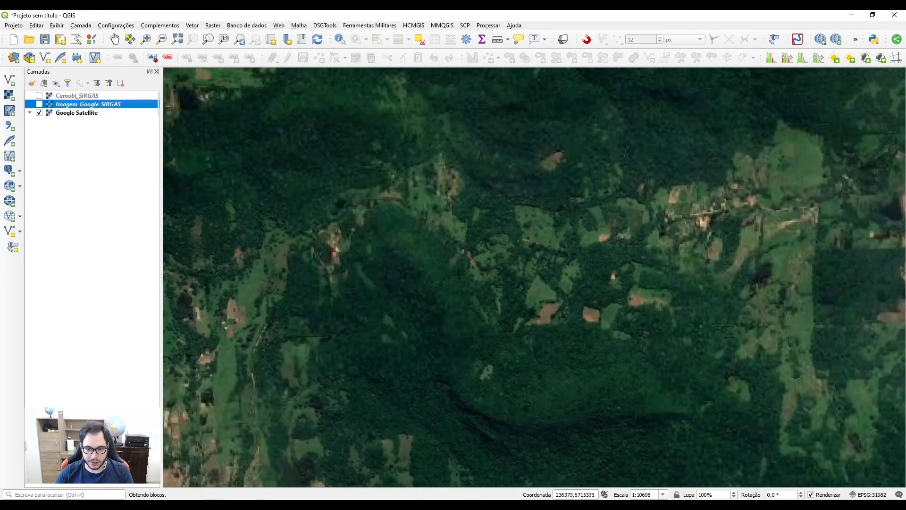
pyautogui.scroll(-2, 502, 281)
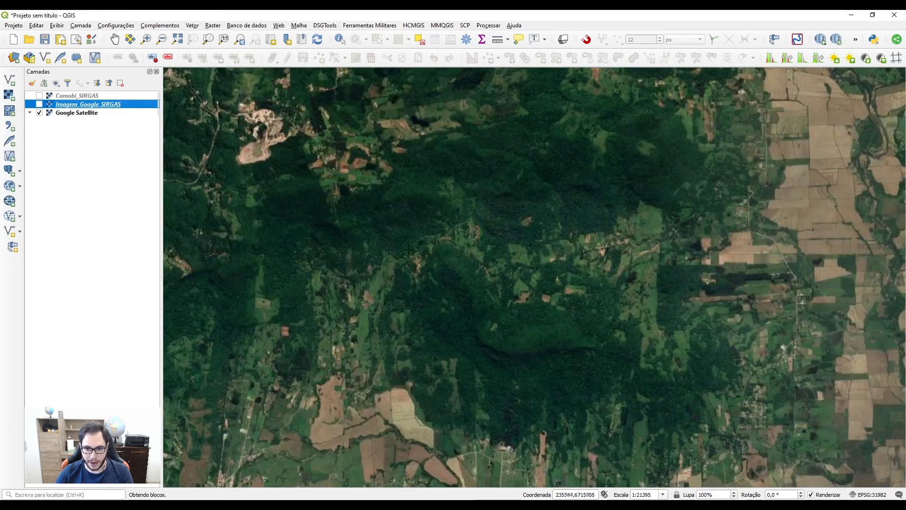
# - Look through the Google base maps offered by QuickMapServices without adding one
pyautogui.click(82, 114)
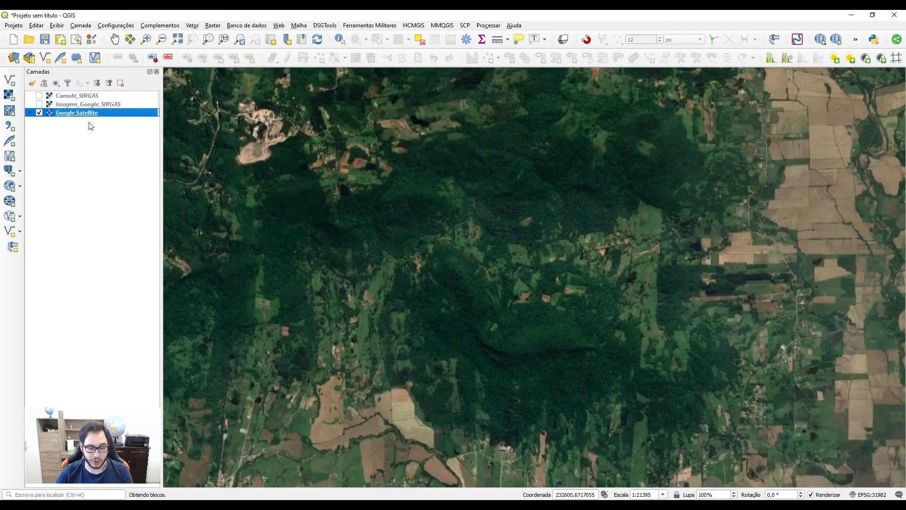
pyautogui.click(278, 25)
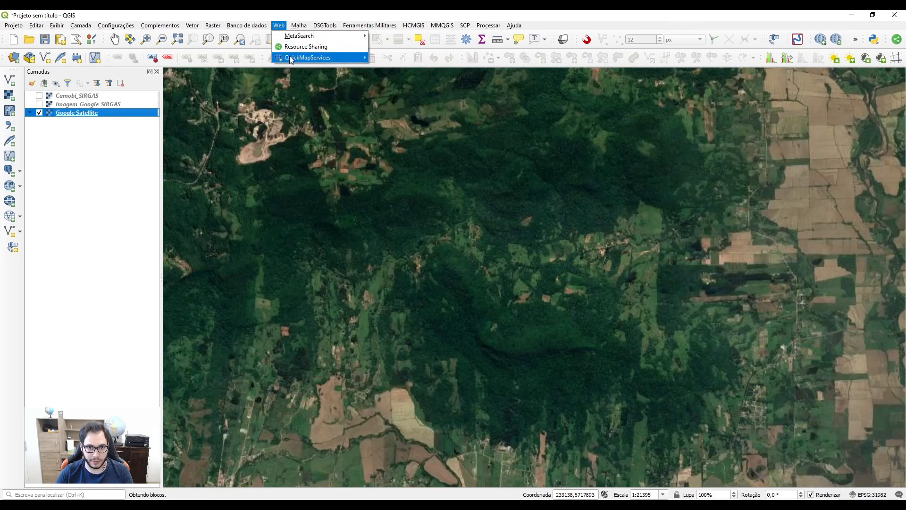
pyautogui.moveTo(307, 61)
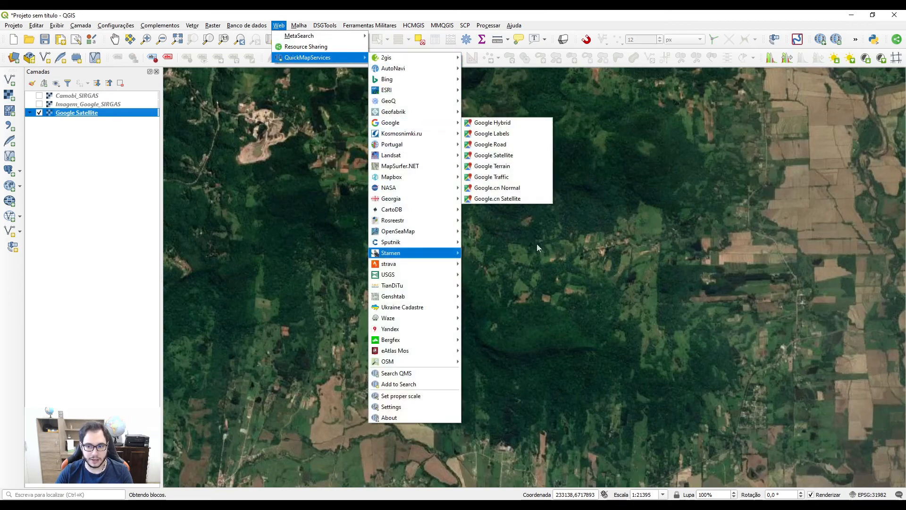
pyautogui.click(81, 258)
# - Show the Camobi_SIRGAS layer and set its global opacity to 100%
pyautogui.click(40, 96)
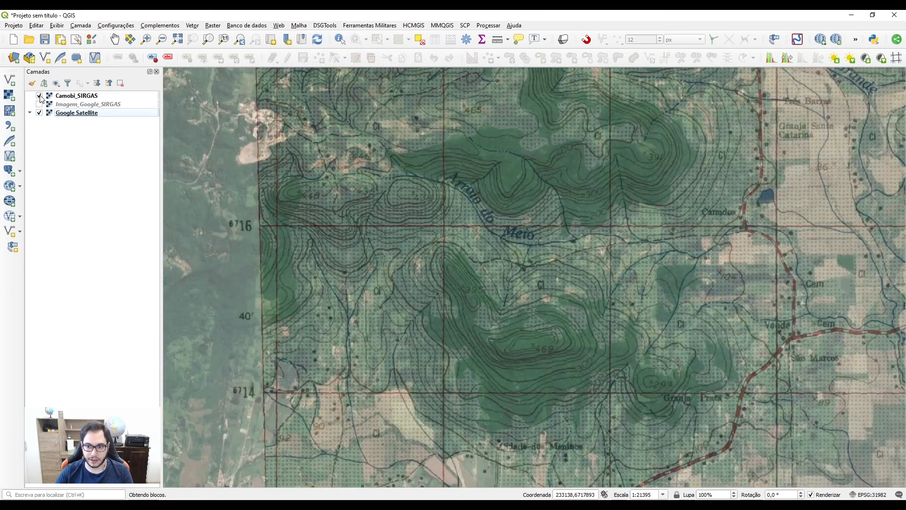
pyautogui.click(87, 97)
pyautogui.doubleClick(87, 97)
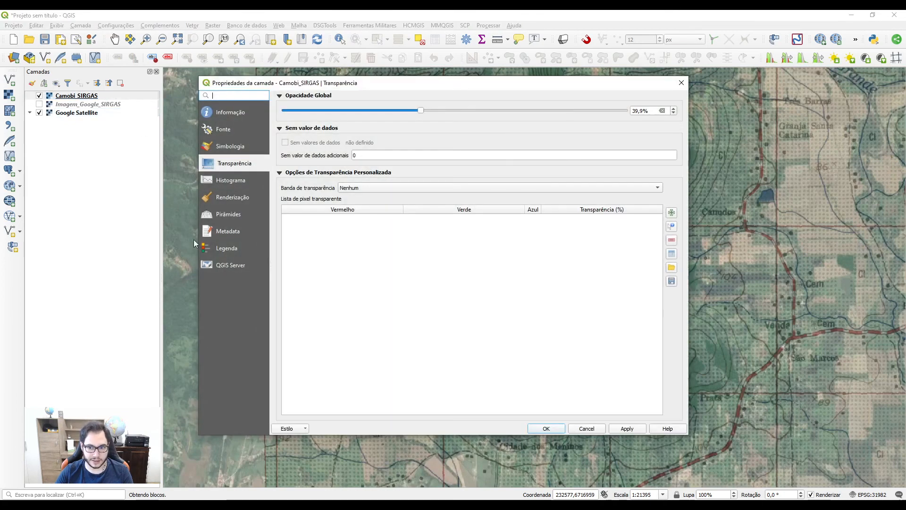
pyautogui.moveTo(423, 113); pyautogui.dragTo(652, 122)
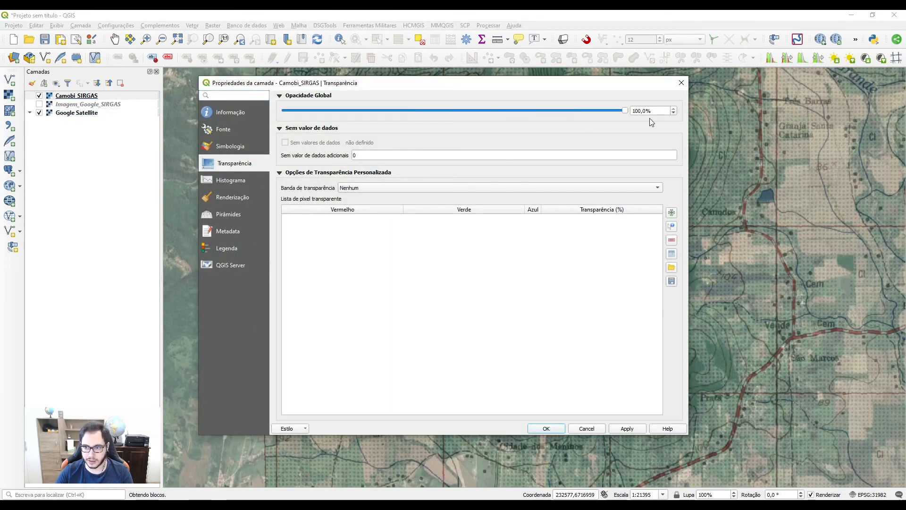
pyautogui.click(562, 429)
# - Hide the Camobi_SIRGAS layer and show Imagem_Google_SIRGAS over Google Satellite
pyautogui.click(39, 96)
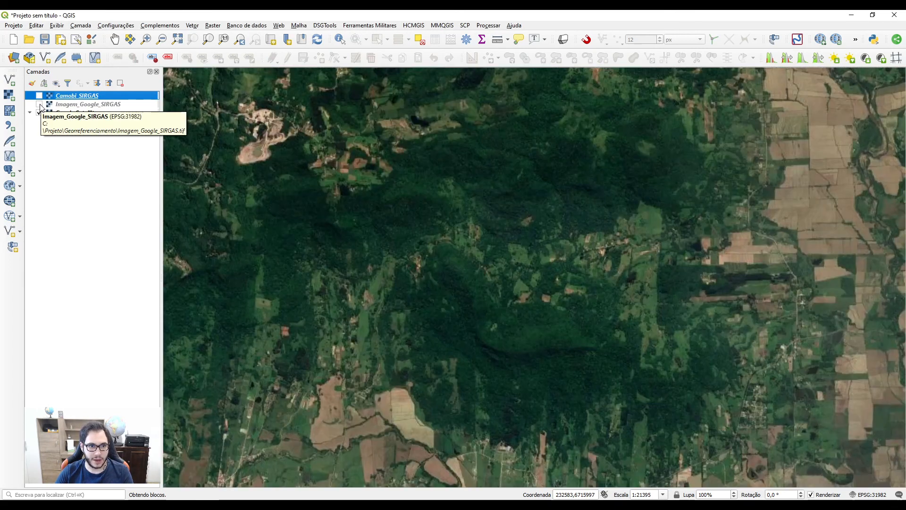
pyautogui.click(40, 105)
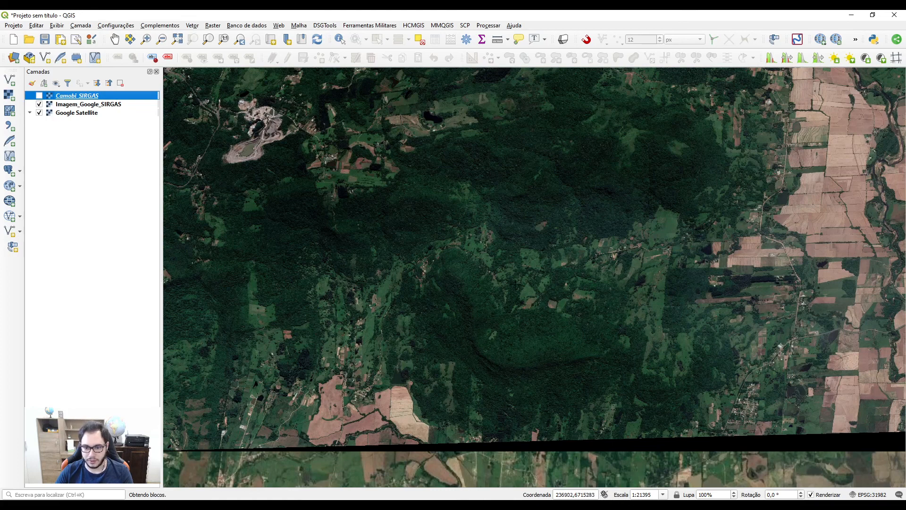
# - Compare the rural road and fields in Imagem_Google_SIRGAS with the same area of Camobi_SIRGAS by alternately showing and hiding the map layer
pyautogui.moveTo(344, 123); pyautogui.dragTo(377, 221)
pyautogui.moveTo(638, 369); pyautogui.dragTo(534, 250)
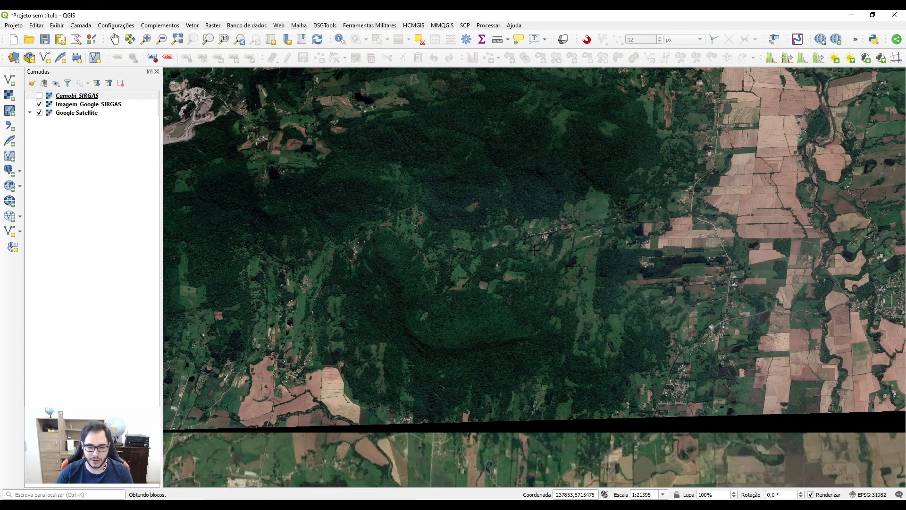
pyautogui.scroll(2, 541, 236)
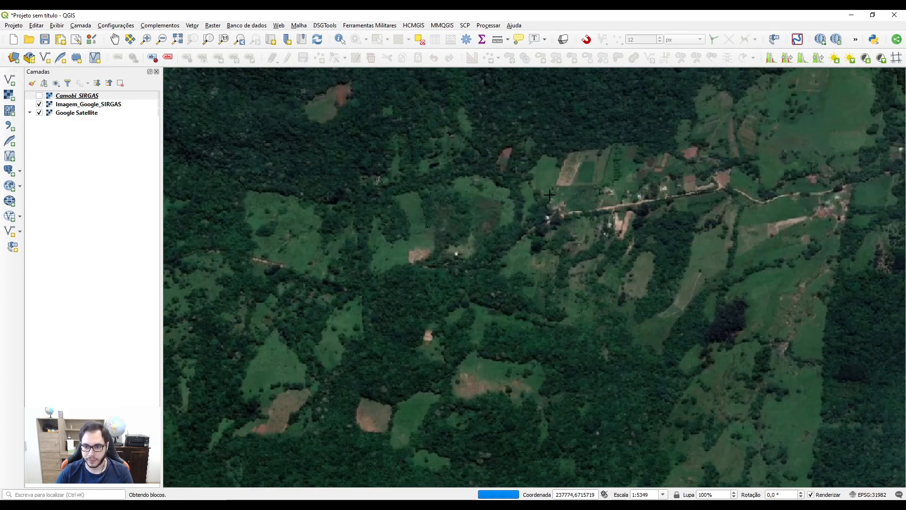
pyautogui.moveTo(549, 194); pyautogui.dragTo(378, 298)
pyautogui.scroll(1, 490, 304)
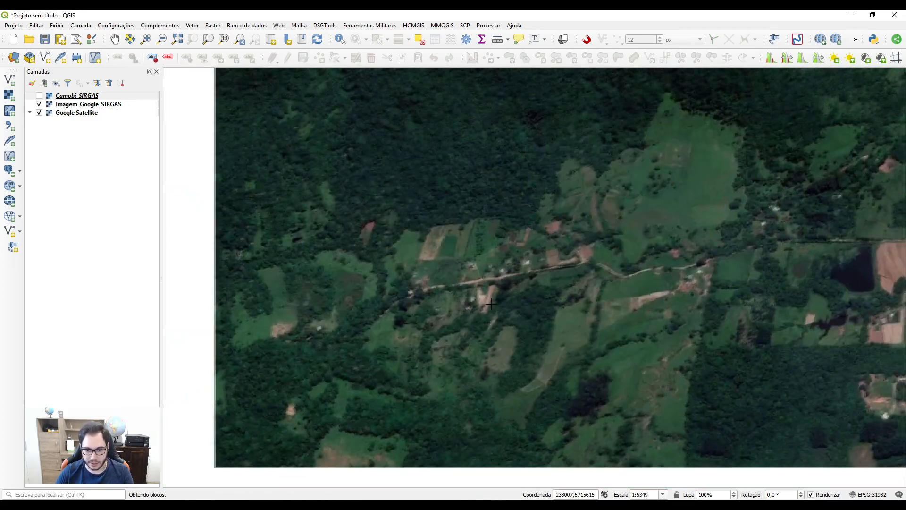
pyautogui.click(39, 96)
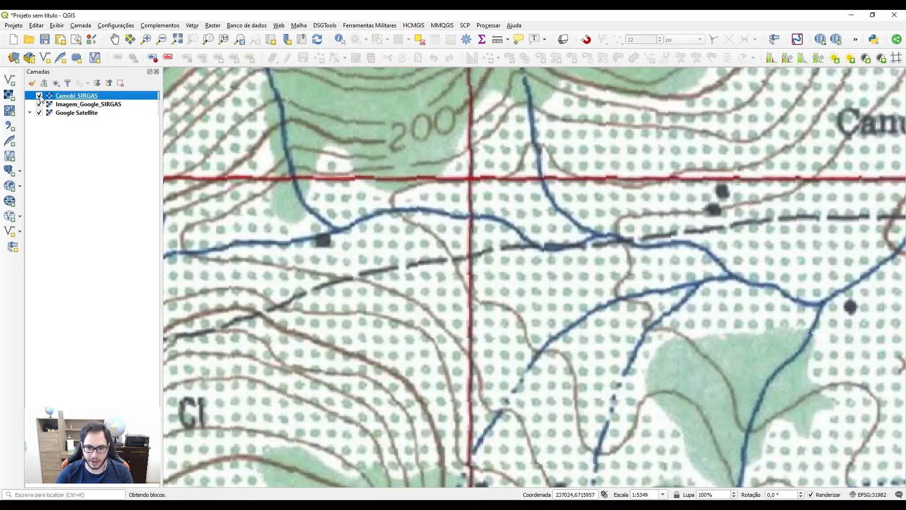
pyautogui.click(40, 96)
pyautogui.scroll(-2, 546, 309)
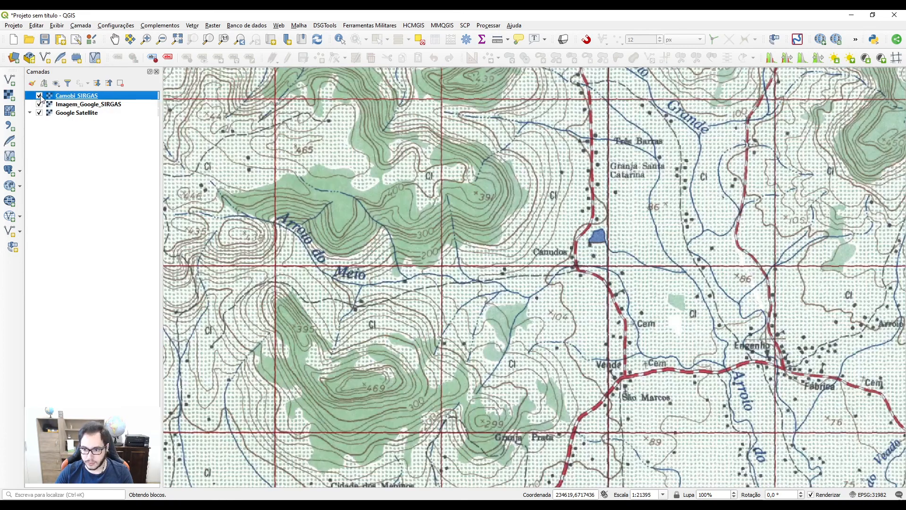
pyautogui.click(40, 96)
pyautogui.scroll(2, 630, 365)
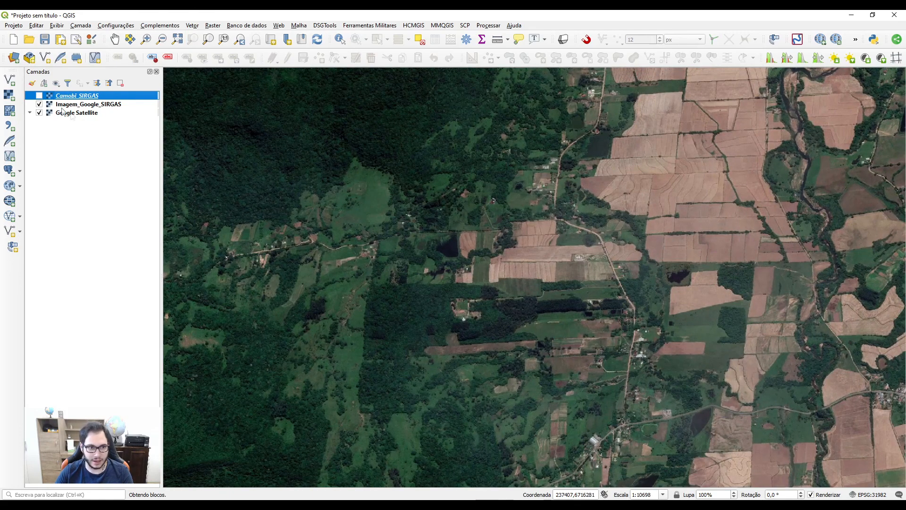
# - Show the Camobi_SIRGAS layer over Imagem_Google_SIRGAS and view the wider area around Camobi
pyautogui.click(40, 96)
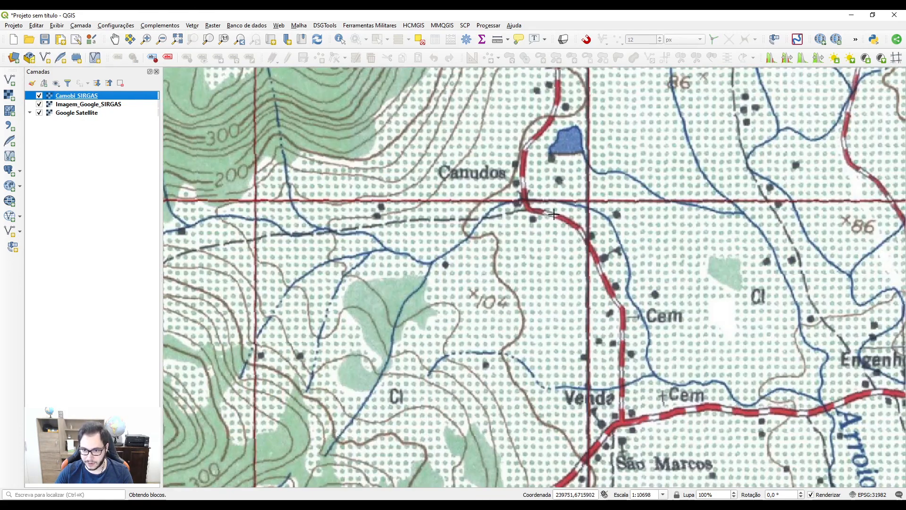
pyautogui.scroll(-1, 526, 182)
pyautogui.scroll(-1, 384, 255)
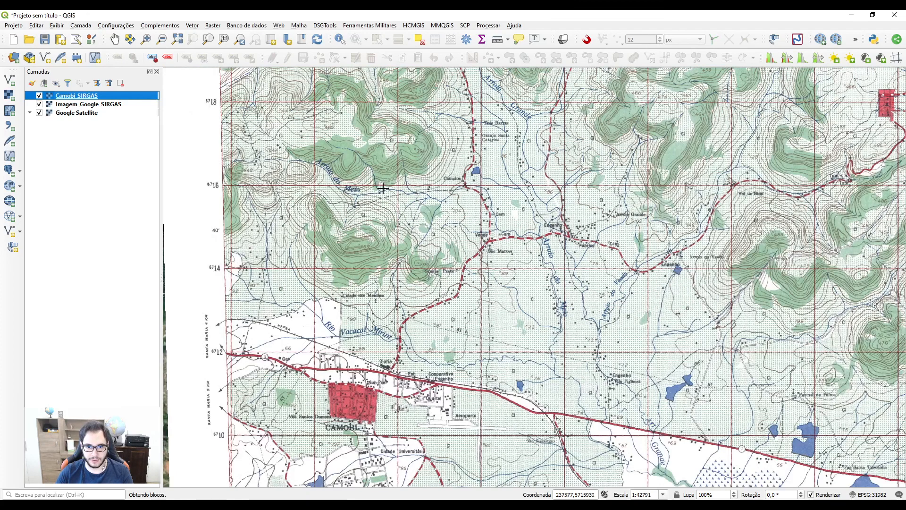